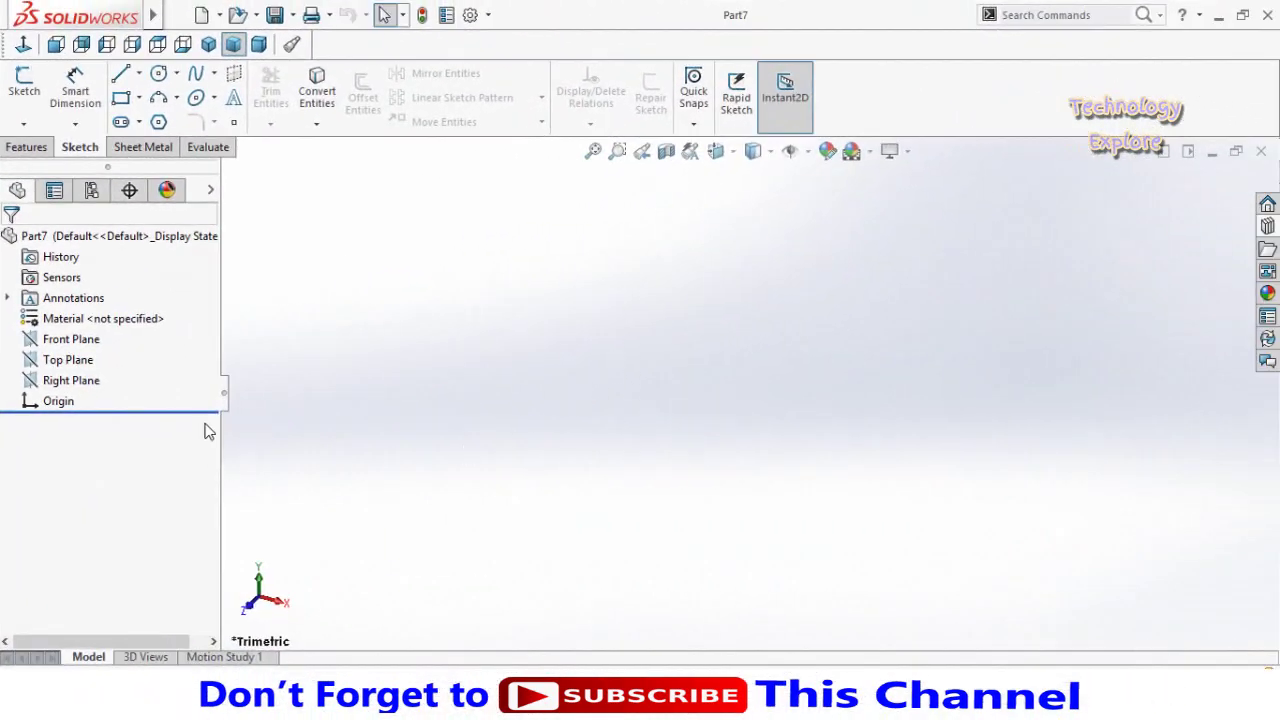
Step: Start a sketch on the Front Plane and draw a corner rectangle from the origin
click(72, 339)
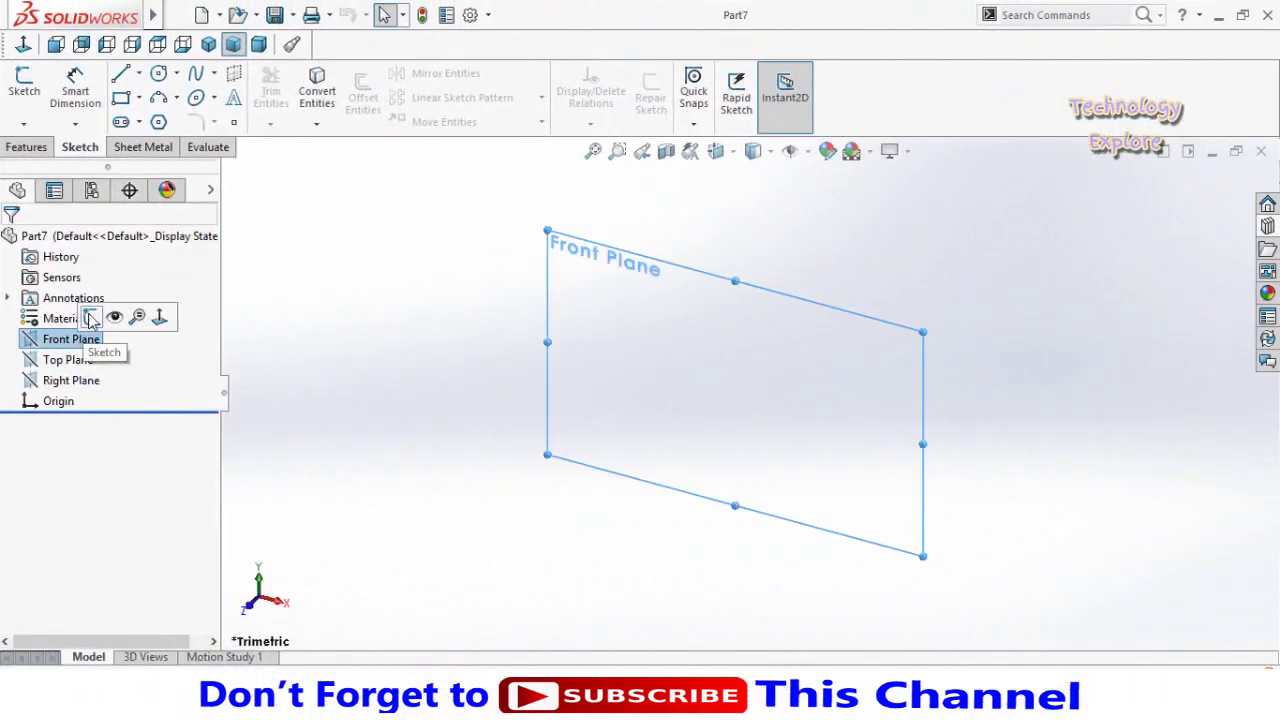
click(126, 311)
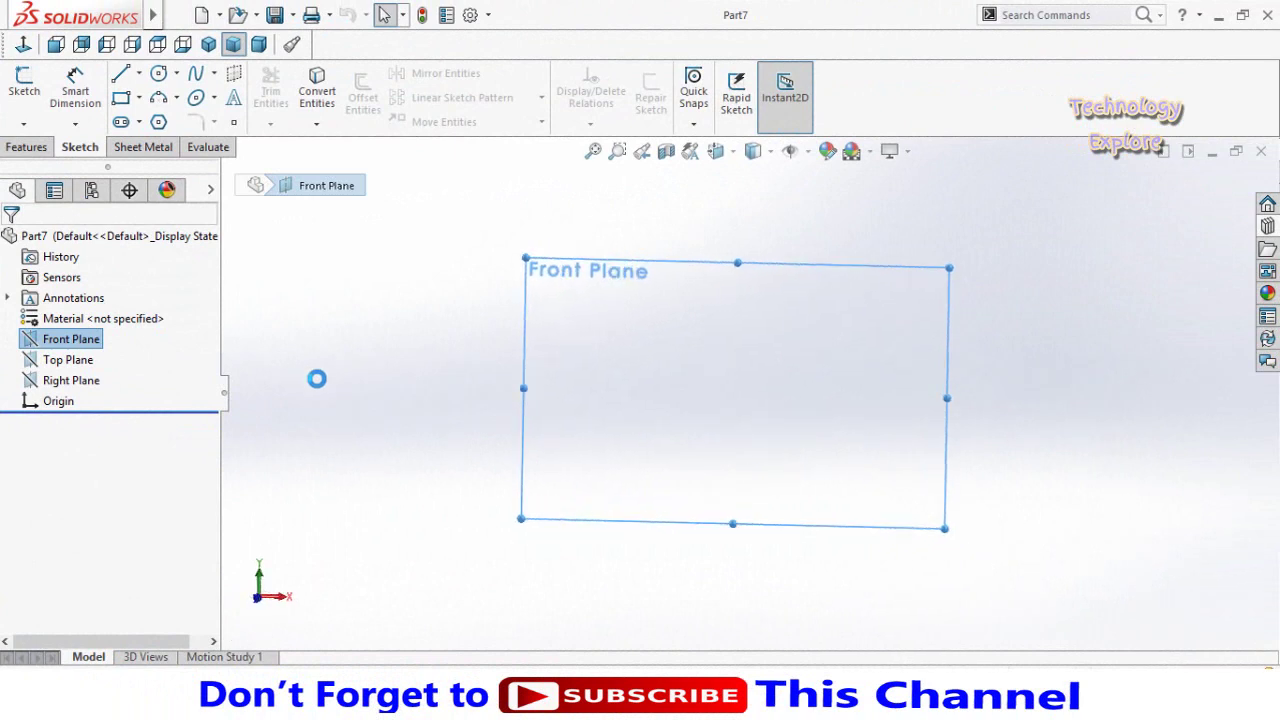
click(121, 100)
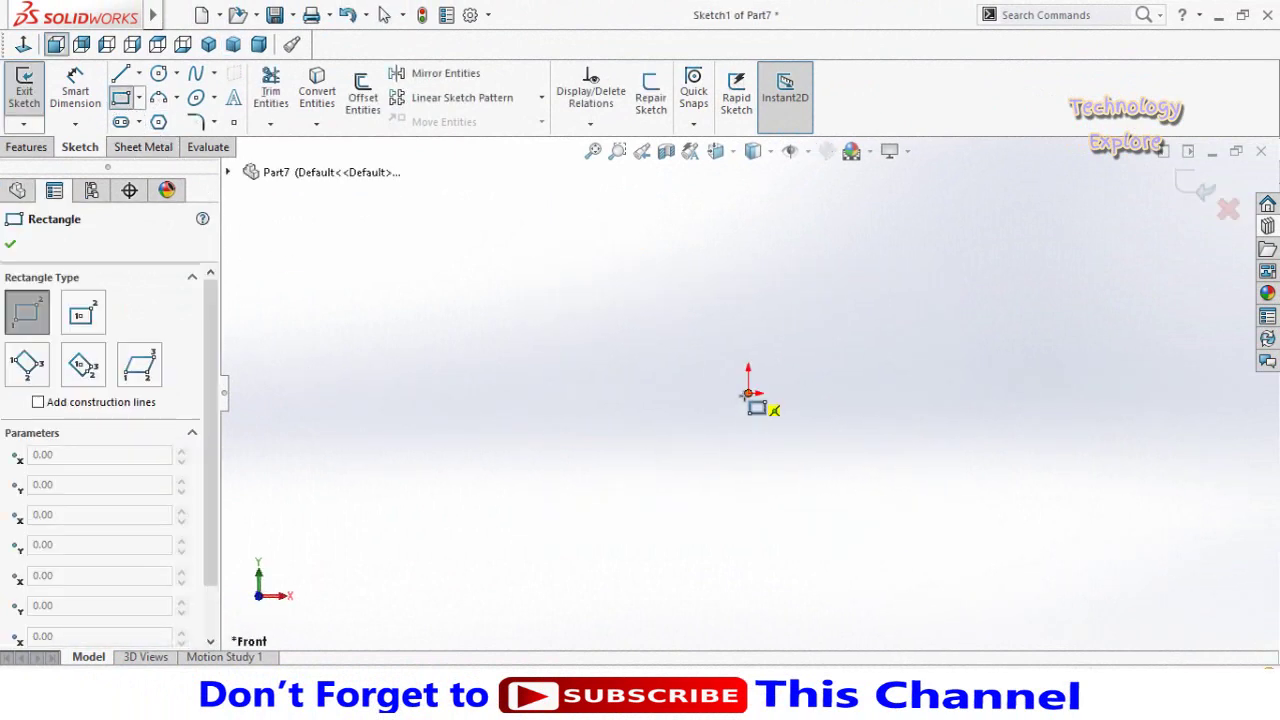
drag(748, 393, 405, 255)
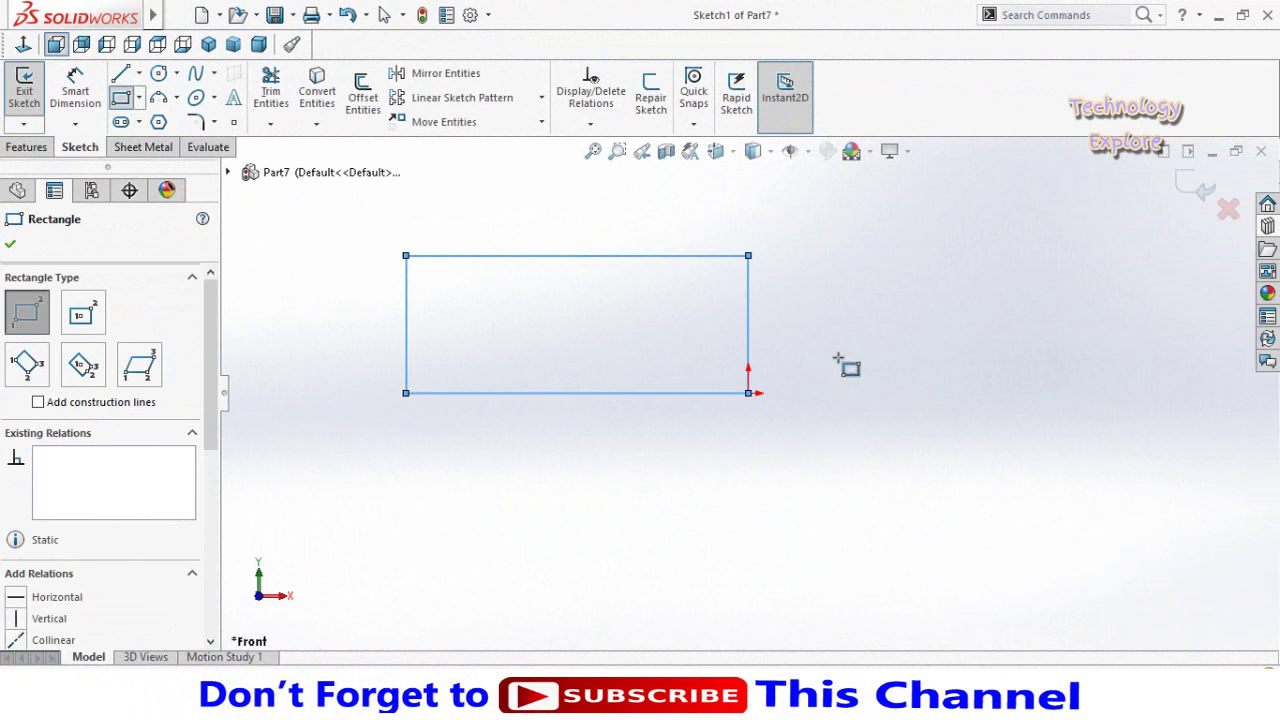
key(Escape)
Step: Dimension the rectangle to 300 mm tall and 600 mm wide
click(775, 385)
click(845, 477)
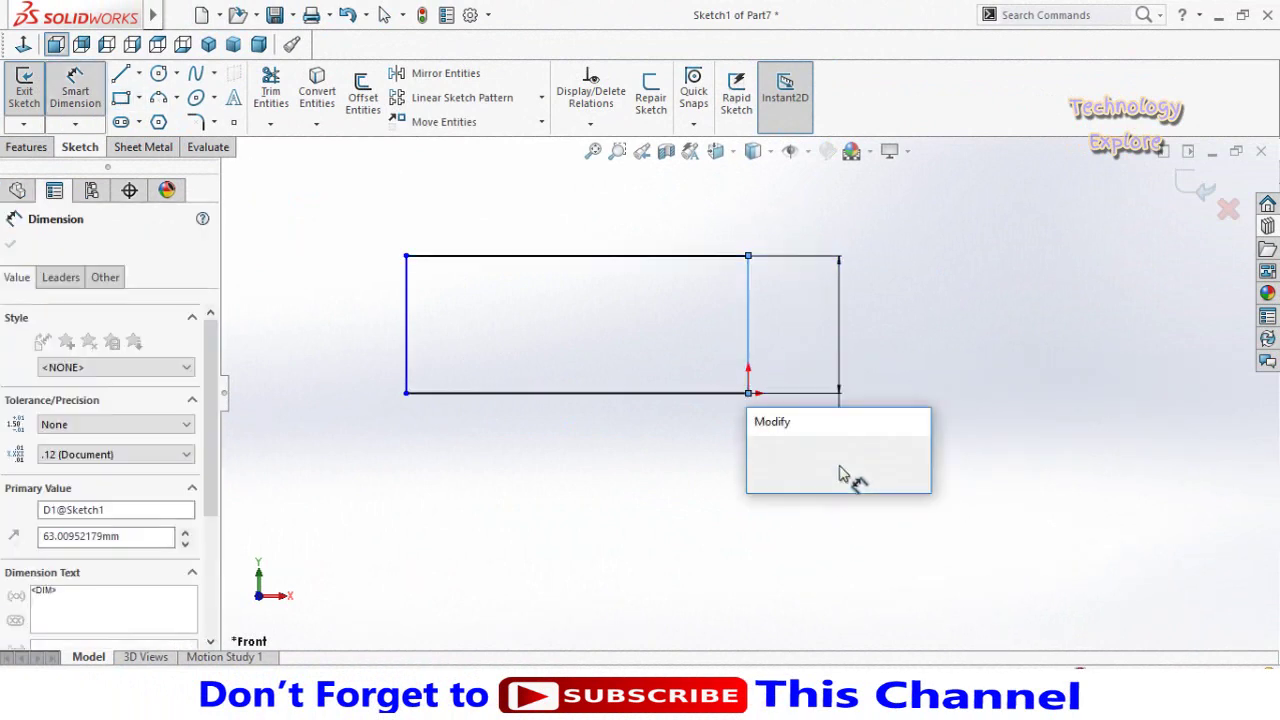
text(300)
key(Return)
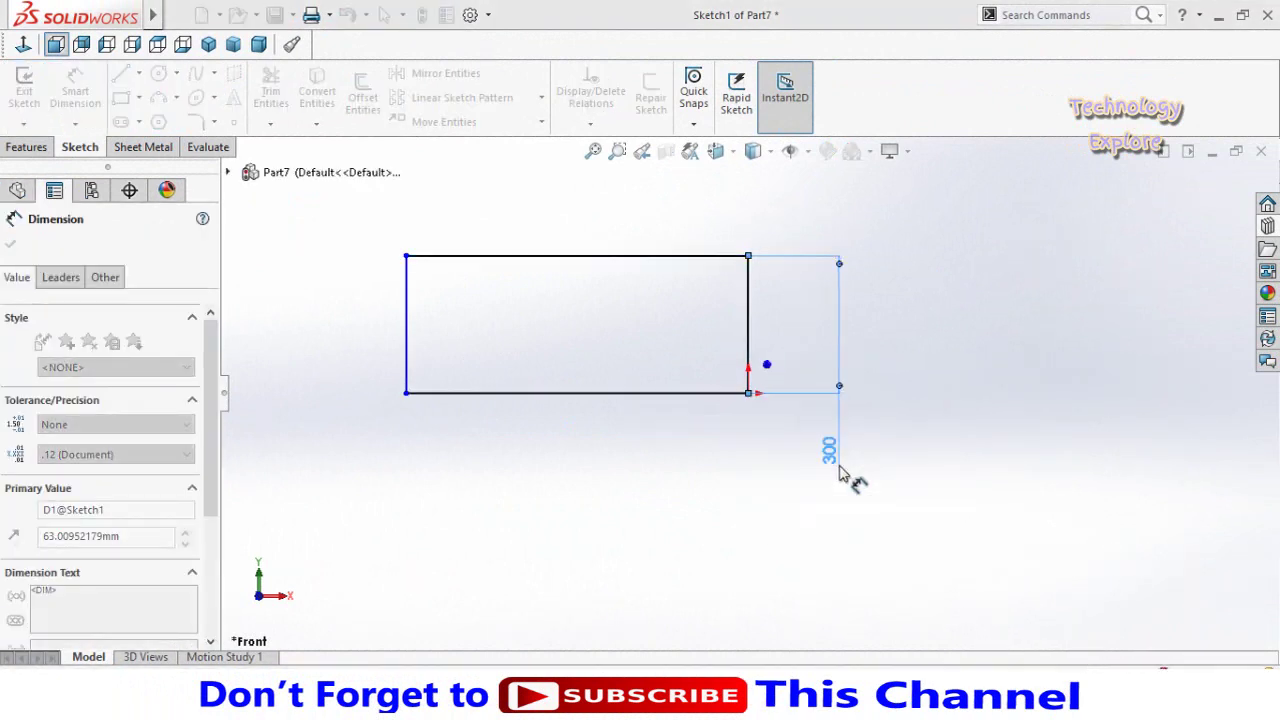
click(680, 412)
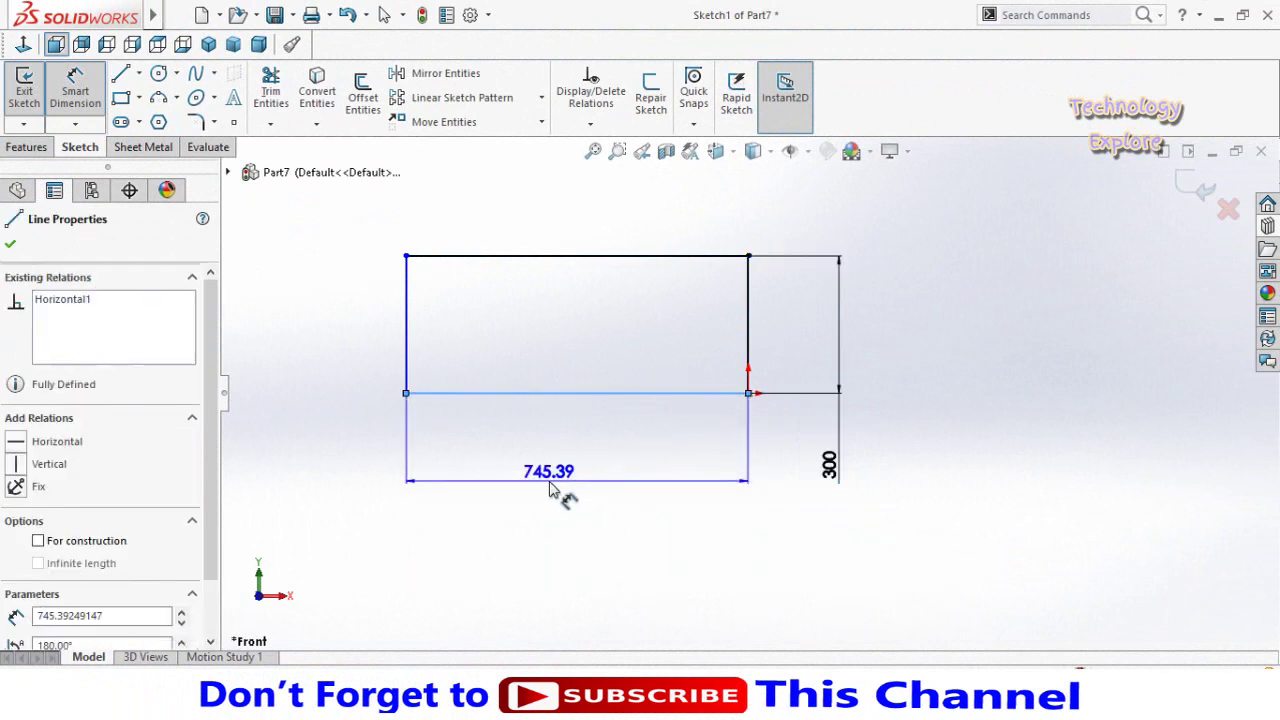
click(558, 490)
text(600)
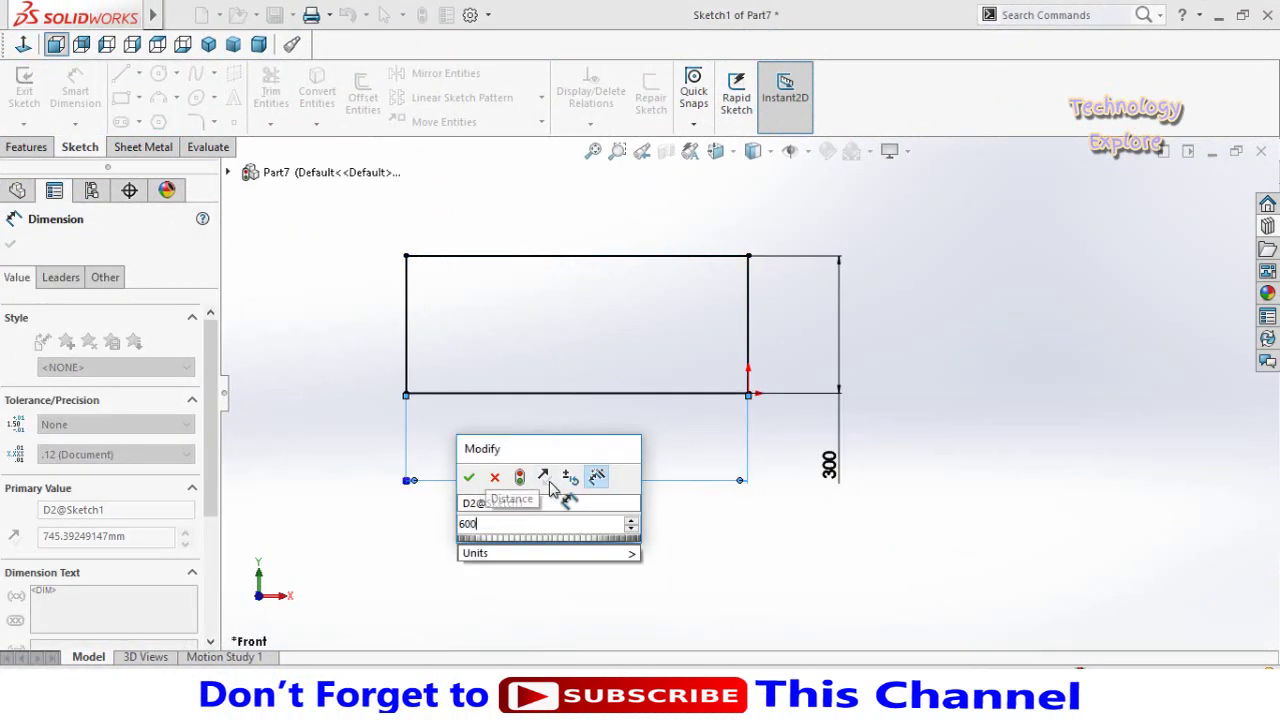
key(Return)
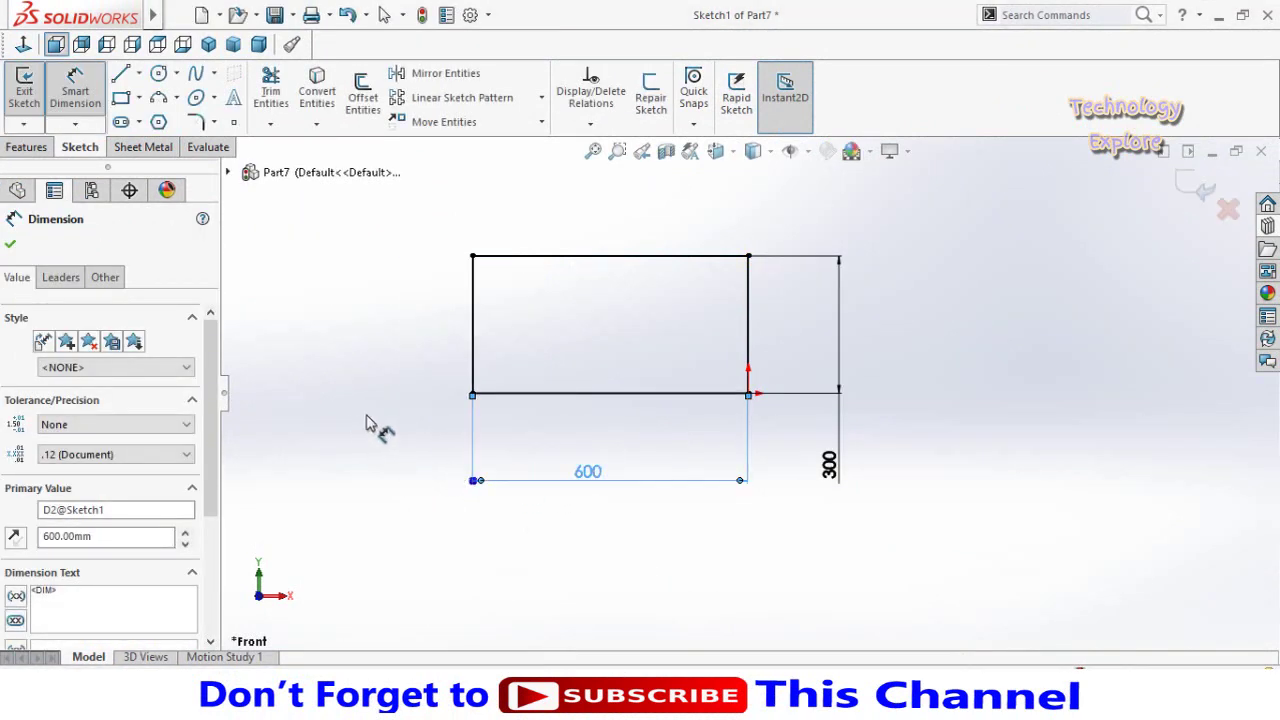
key(Escape)
key(Escape)
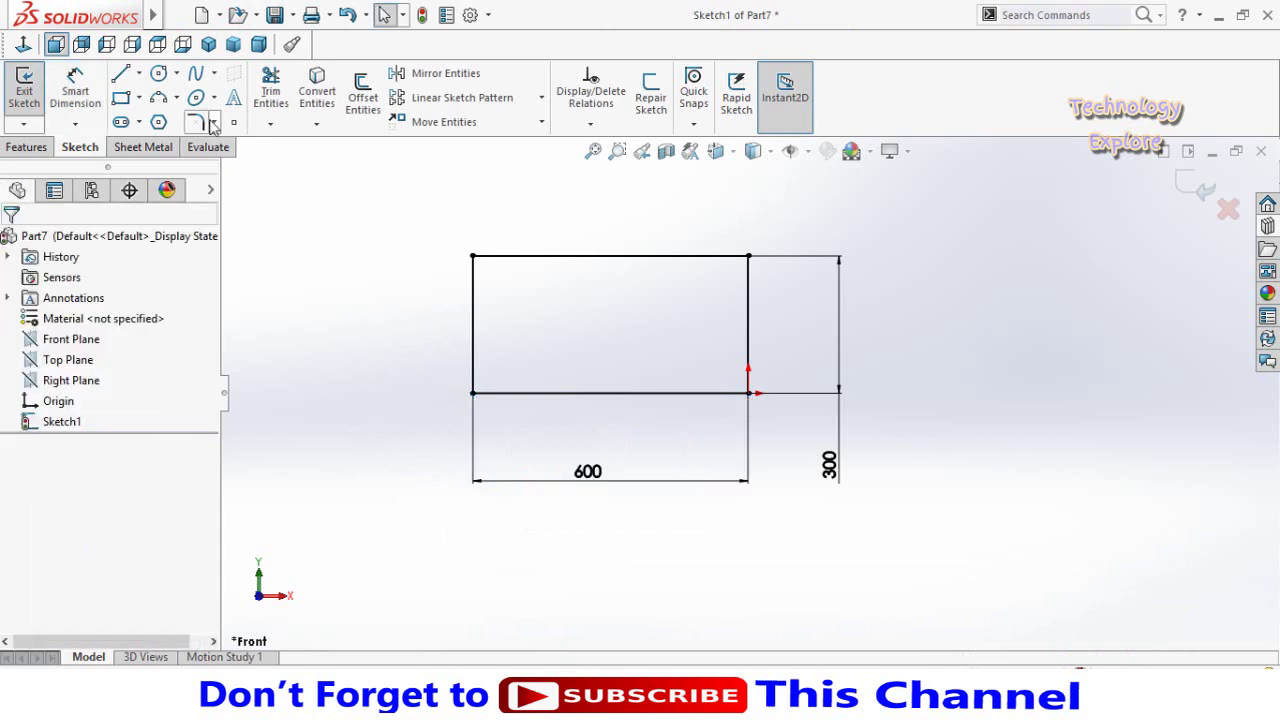
Step: Round the top-left, top-right, bottom-right and bottom-left corners with R100 sketch fillets
click(197, 122)
click(473, 257)
click(749, 258)
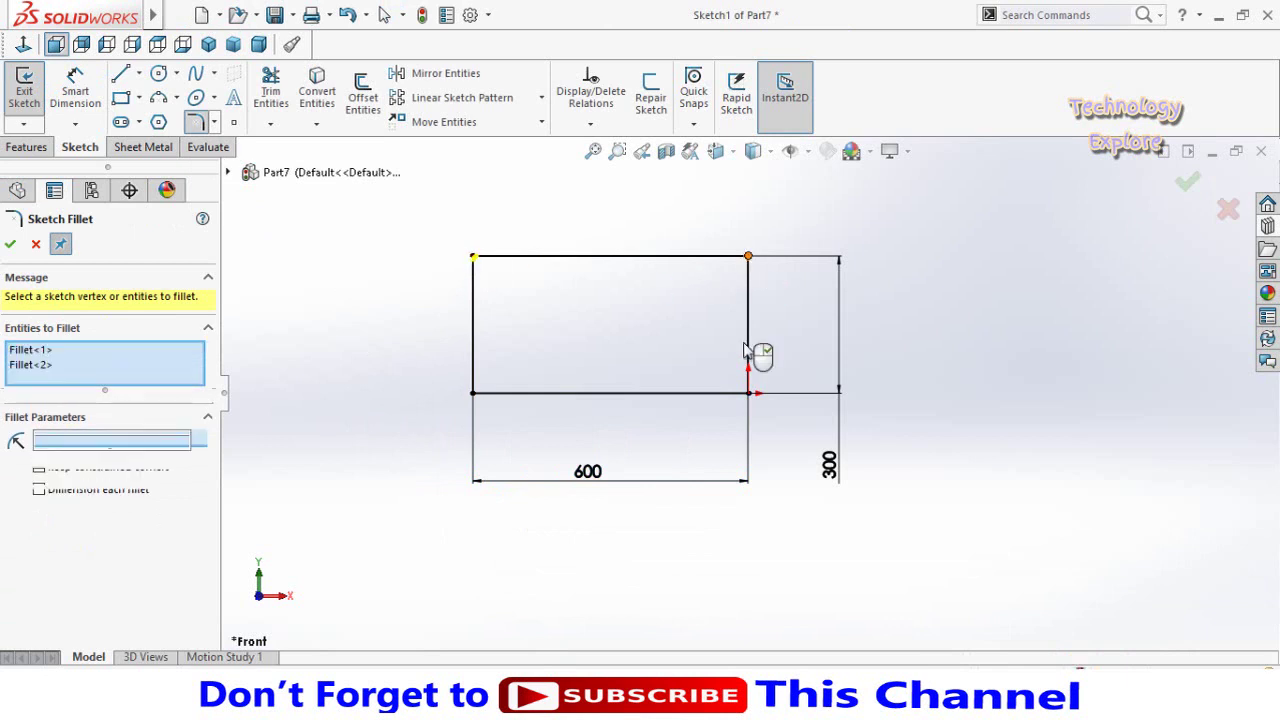
click(748, 393)
click(474, 393)
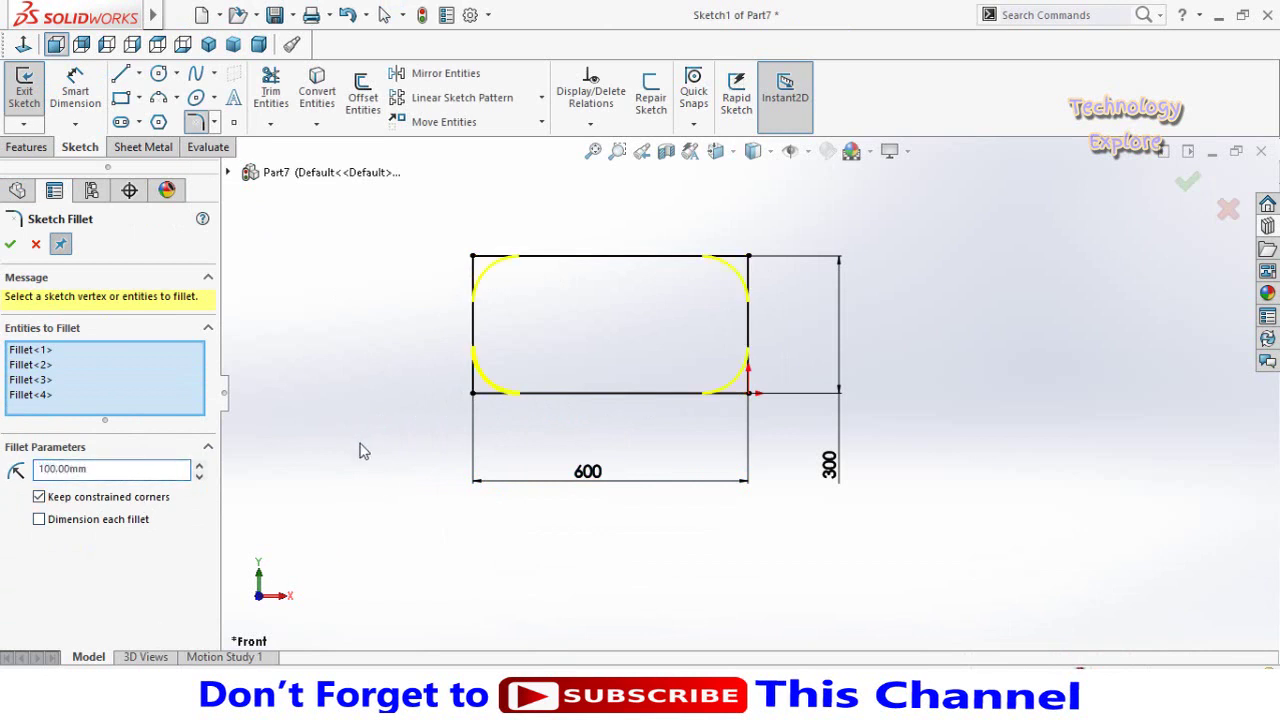
click(9, 246)
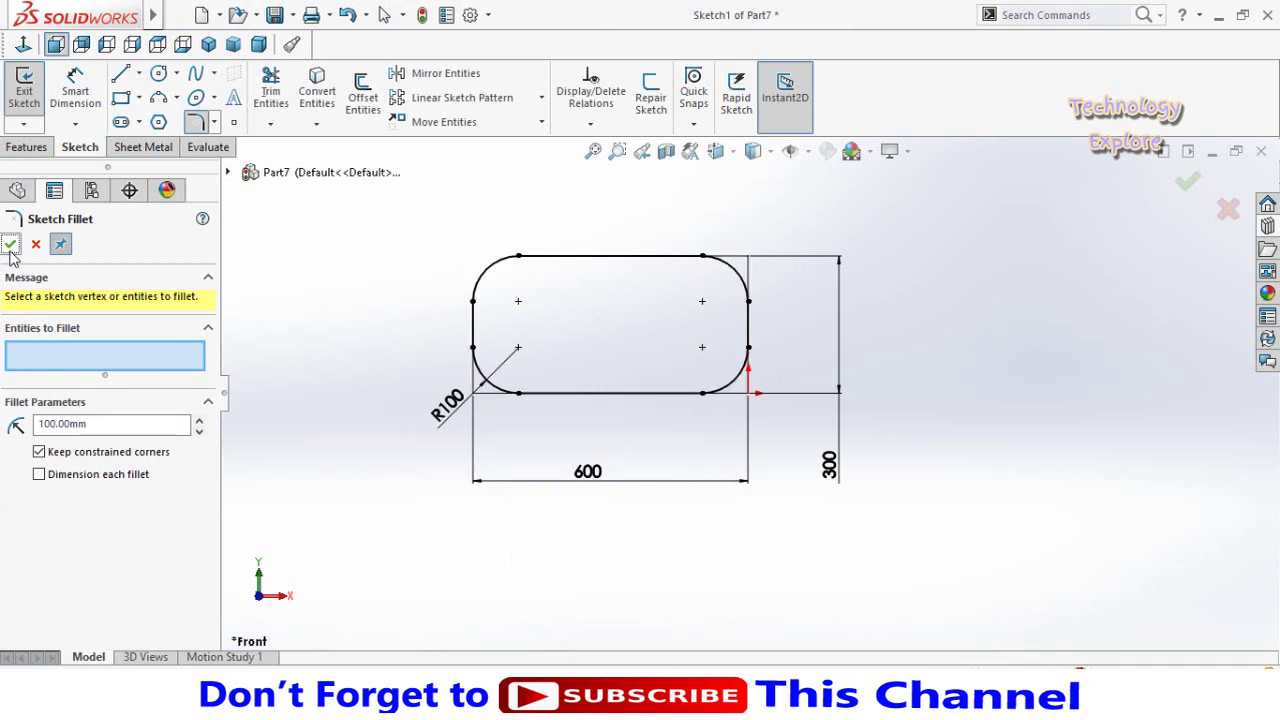
click(9, 246)
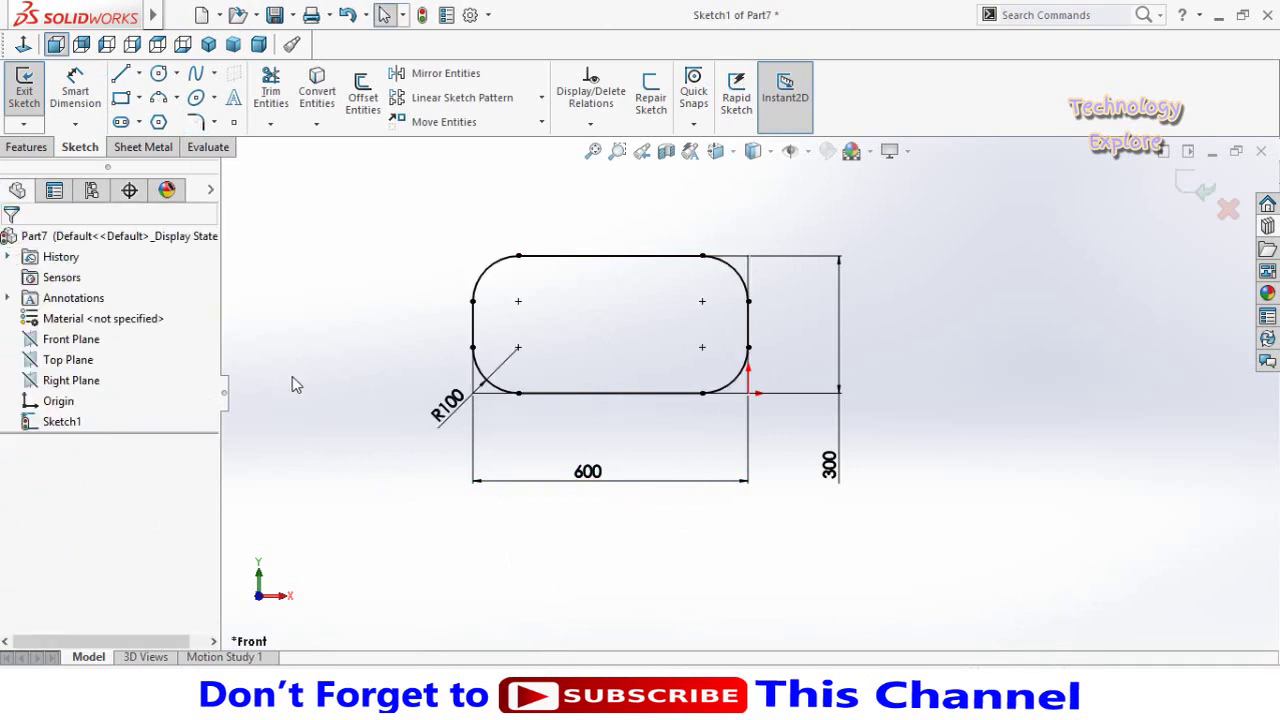
Step: Extrude the rounded sketch as a 60 mm blind Boss-Extrude
click(19, 150)
click(33, 100)
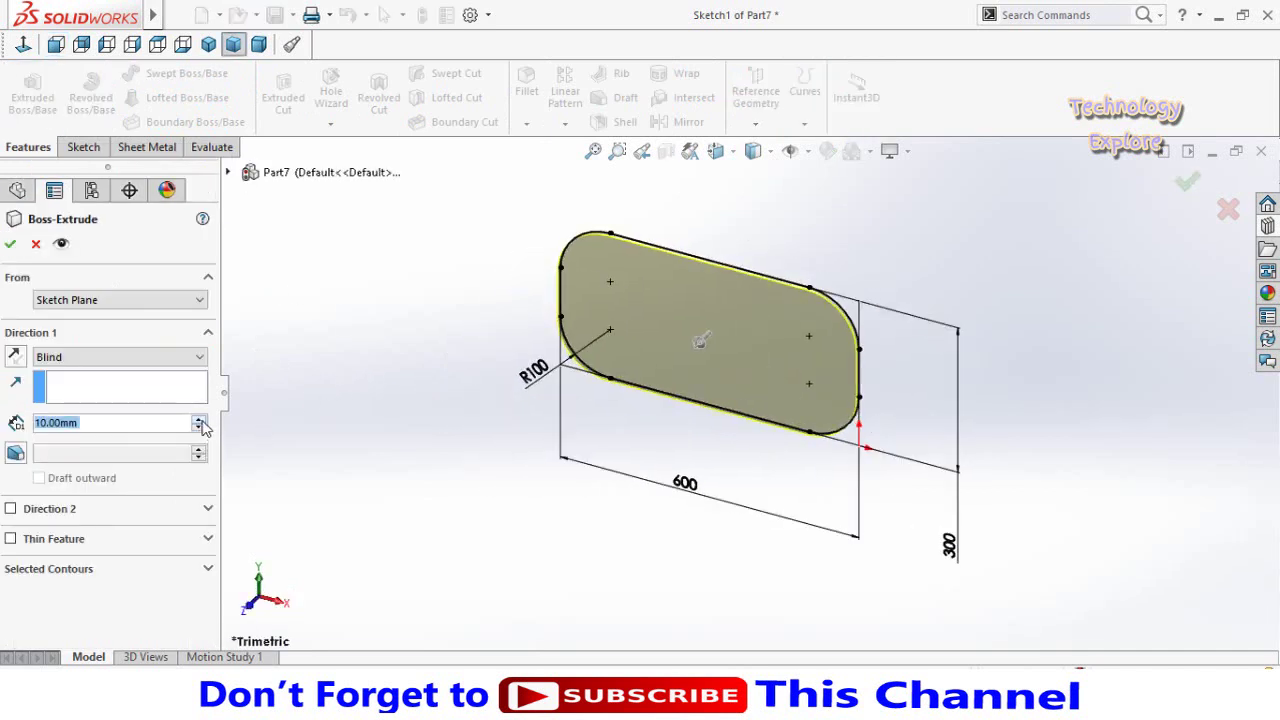
click(200, 420)
click(200, 420)
click(200, 420)
click(200, 420)
click(200, 420)
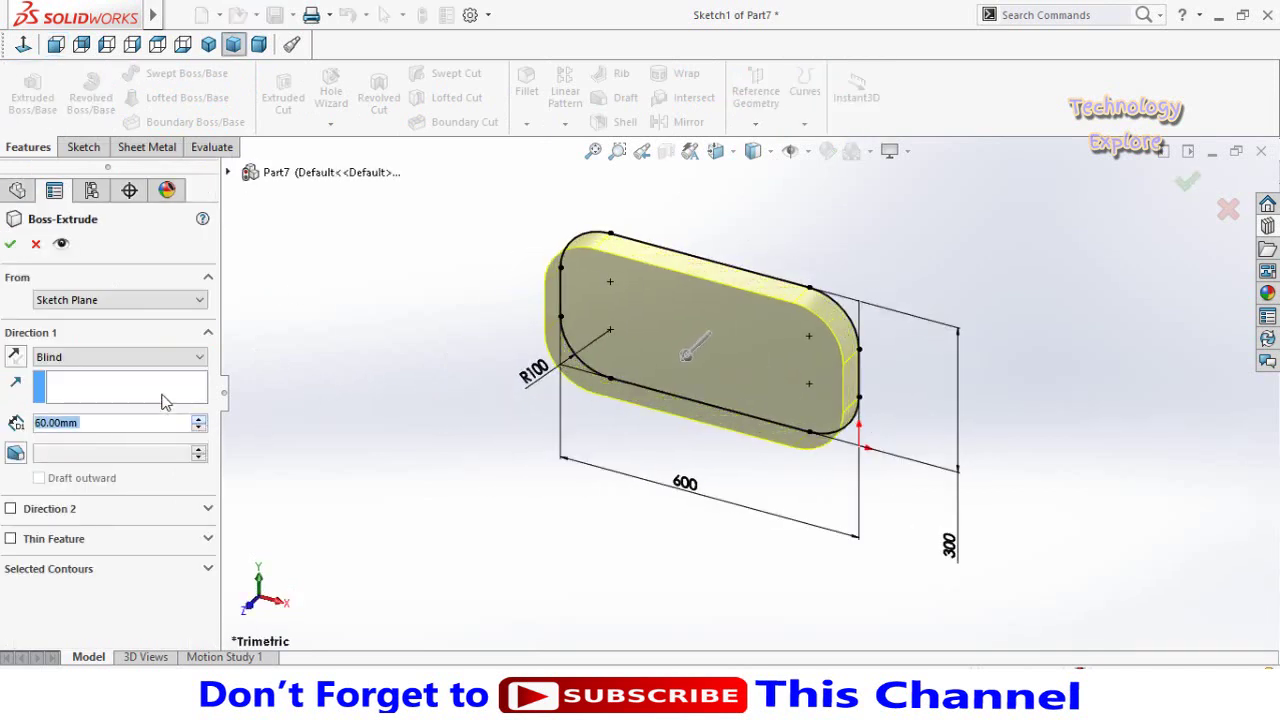
click(10, 246)
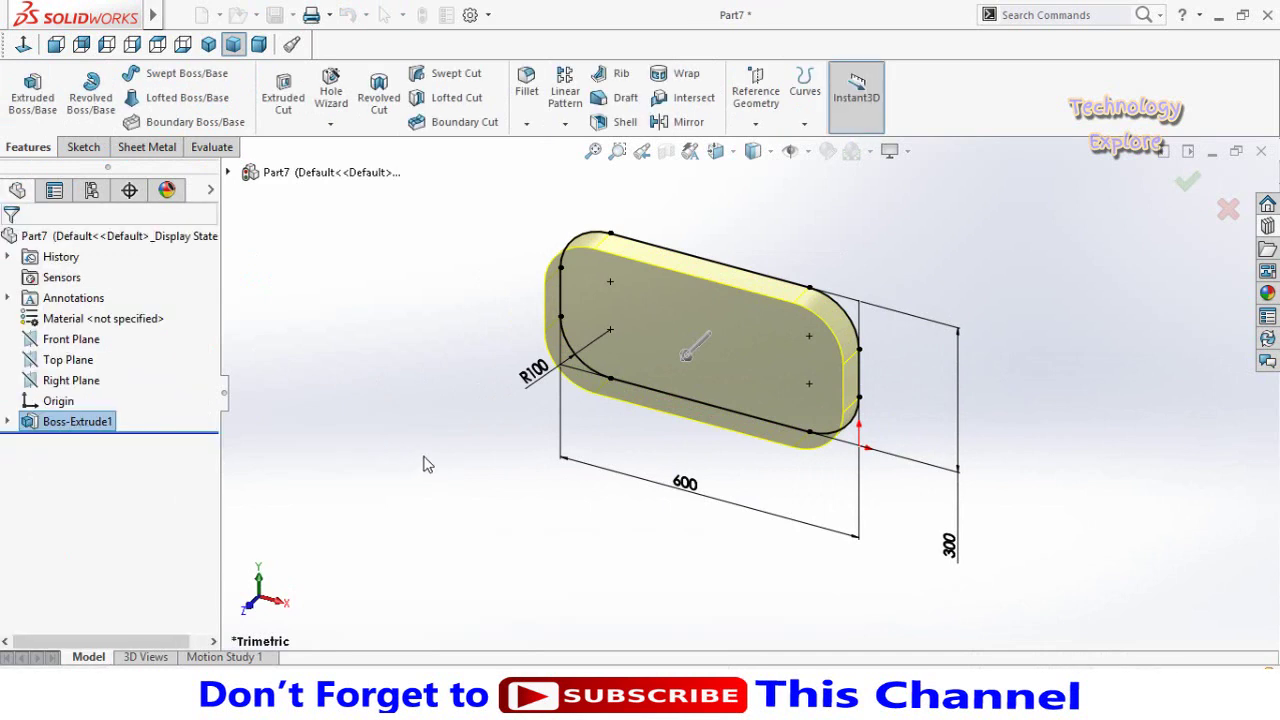
click(80, 147)
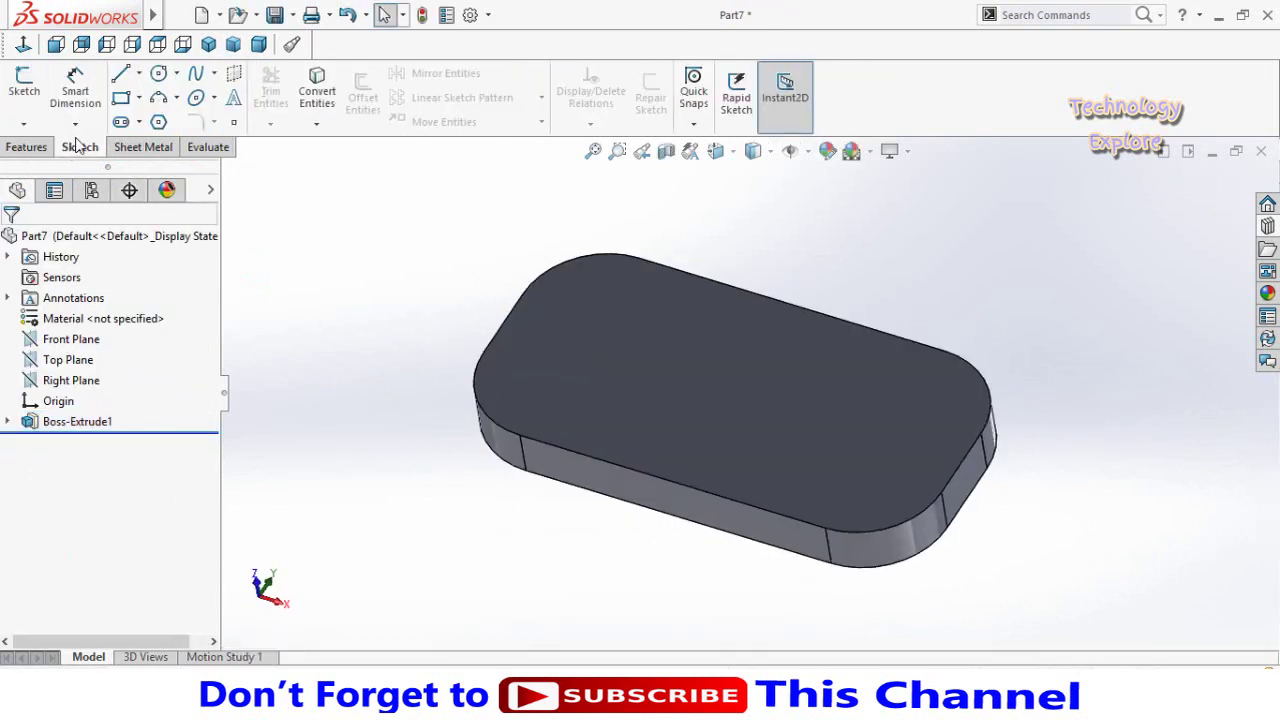
Step: Start a 3D sketch and draw a line across the slab's top from its right corner
click(24, 125)
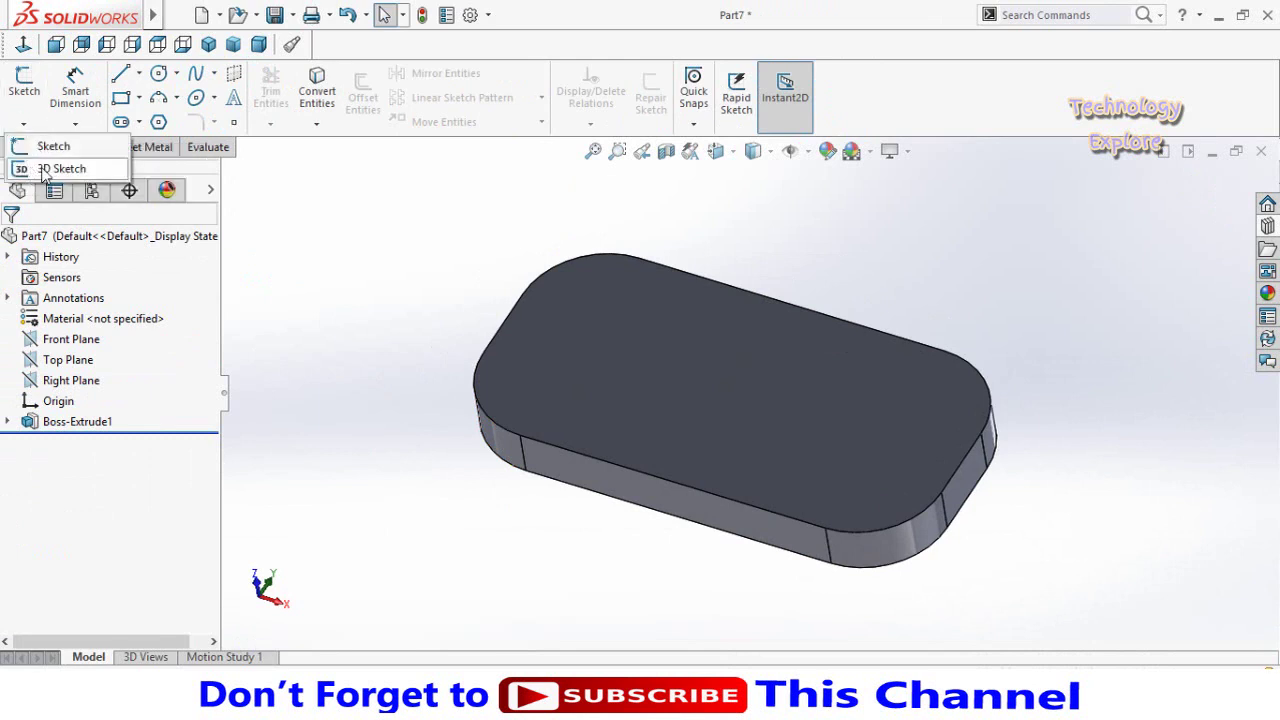
click(44, 170)
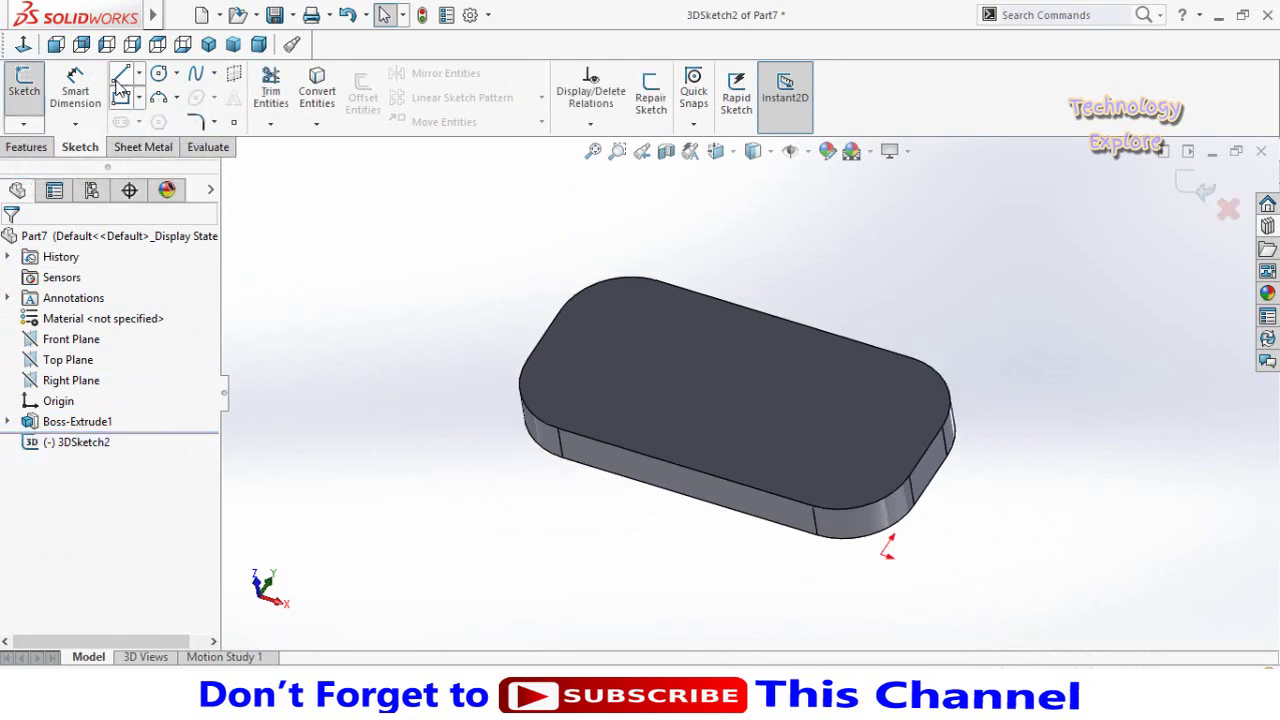
click(120, 76)
scroll(956, 491, down, 2)
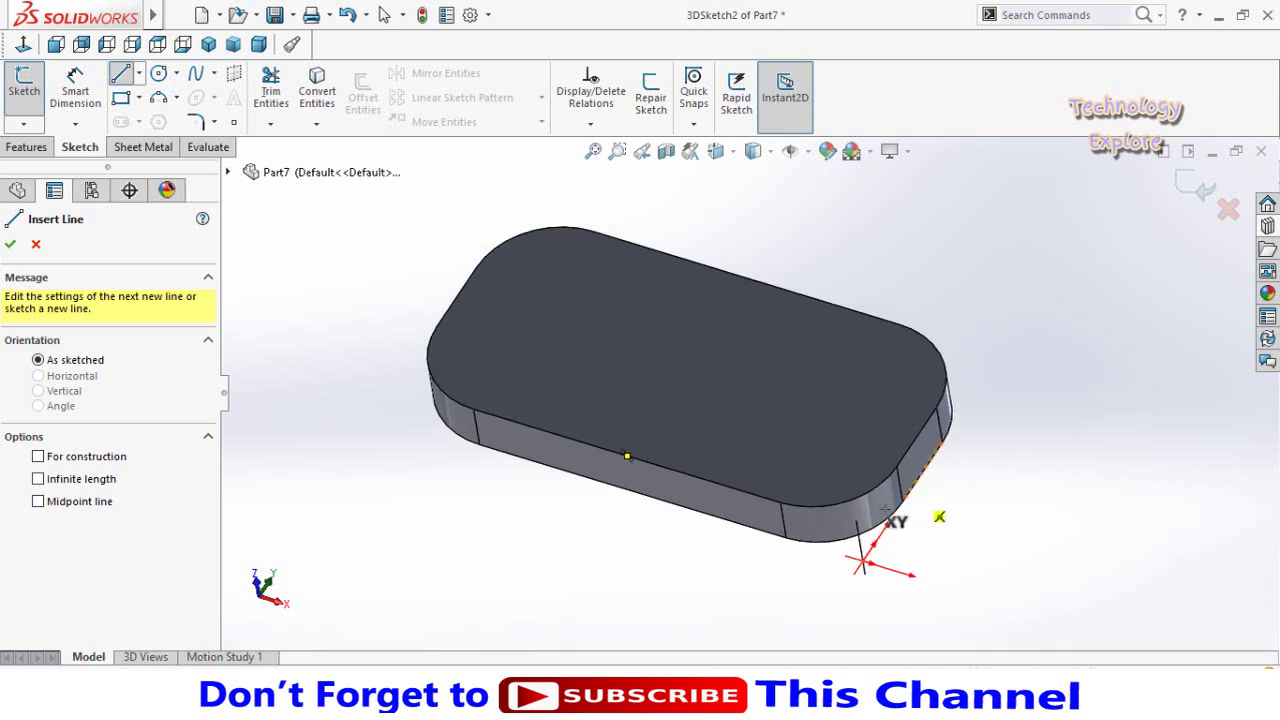
click(876, 508)
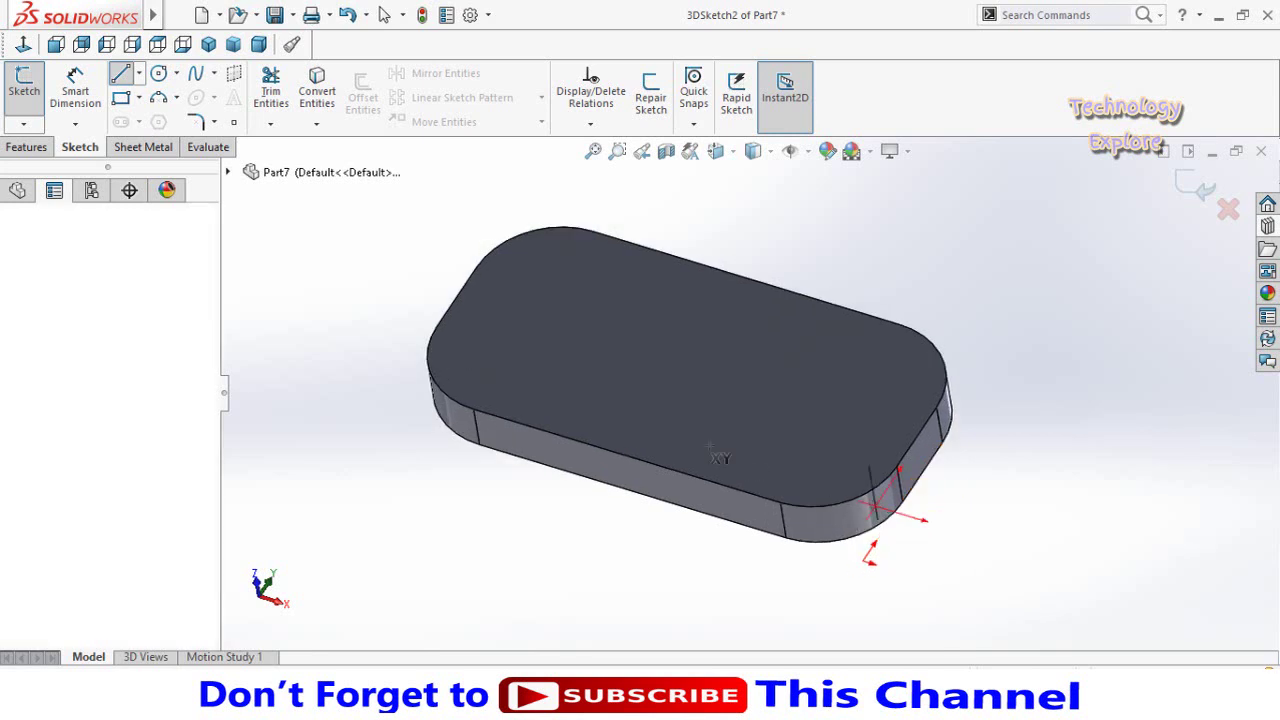
click(520, 390)
key(Escape)
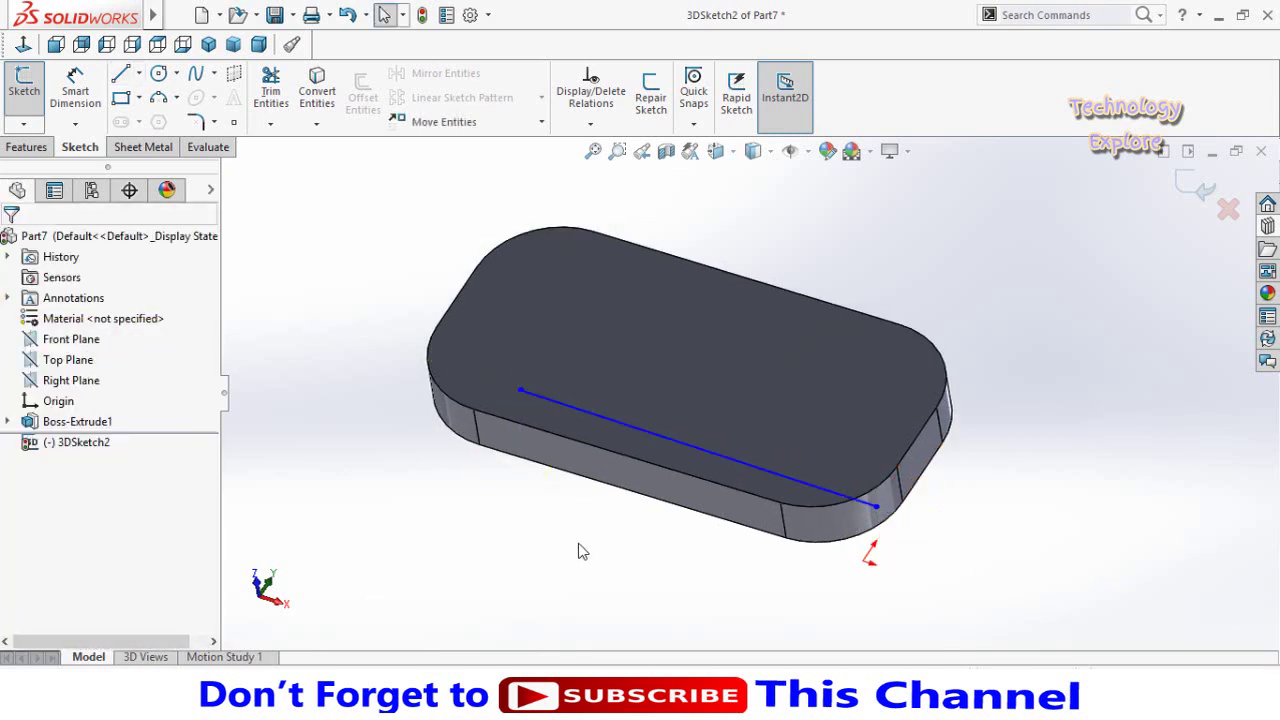
Step: Constrain the sketch line parallel to the slab's front side face
middle_drag(646, 533, 676, 482)
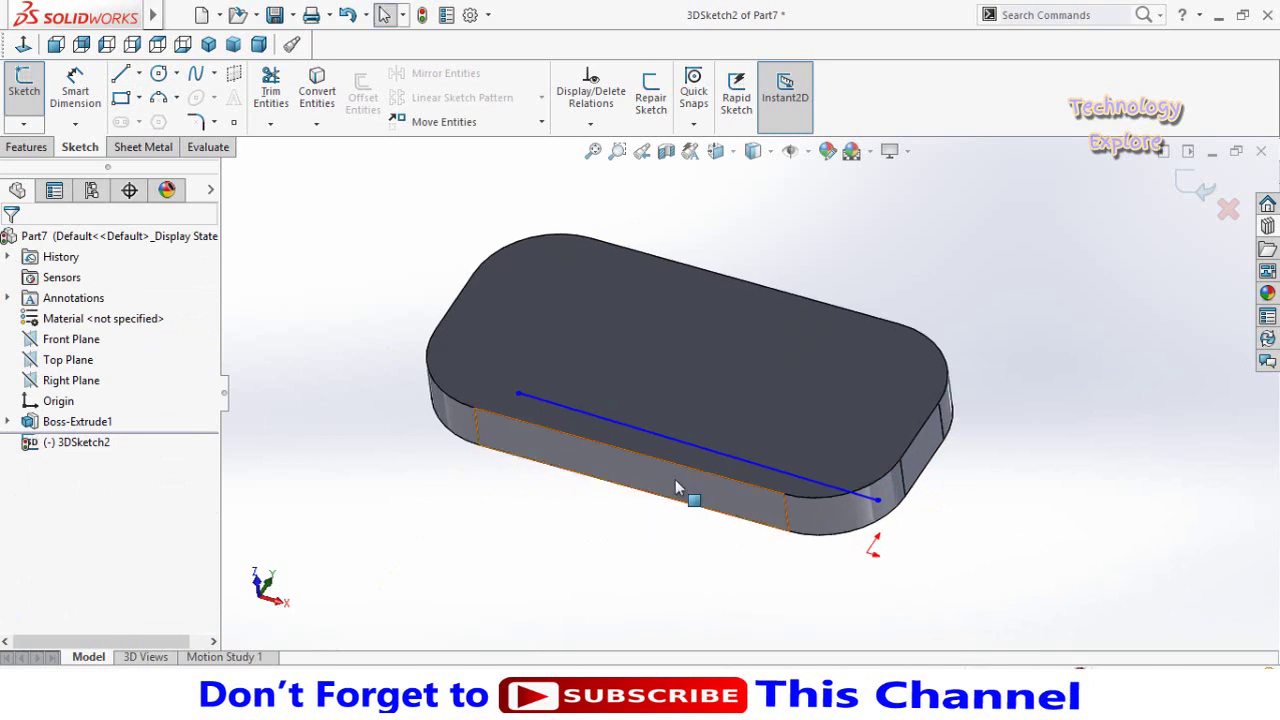
click(675, 487)
ctrl+click(683, 455)
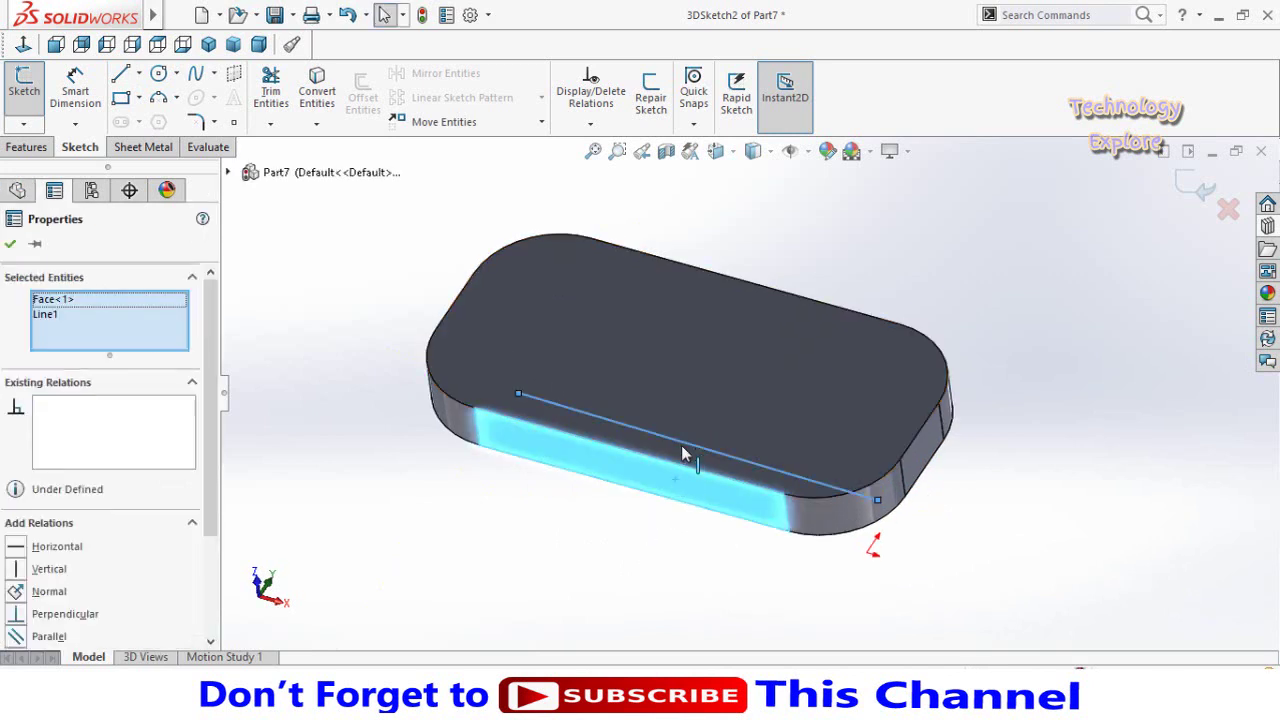
click(823, 367)
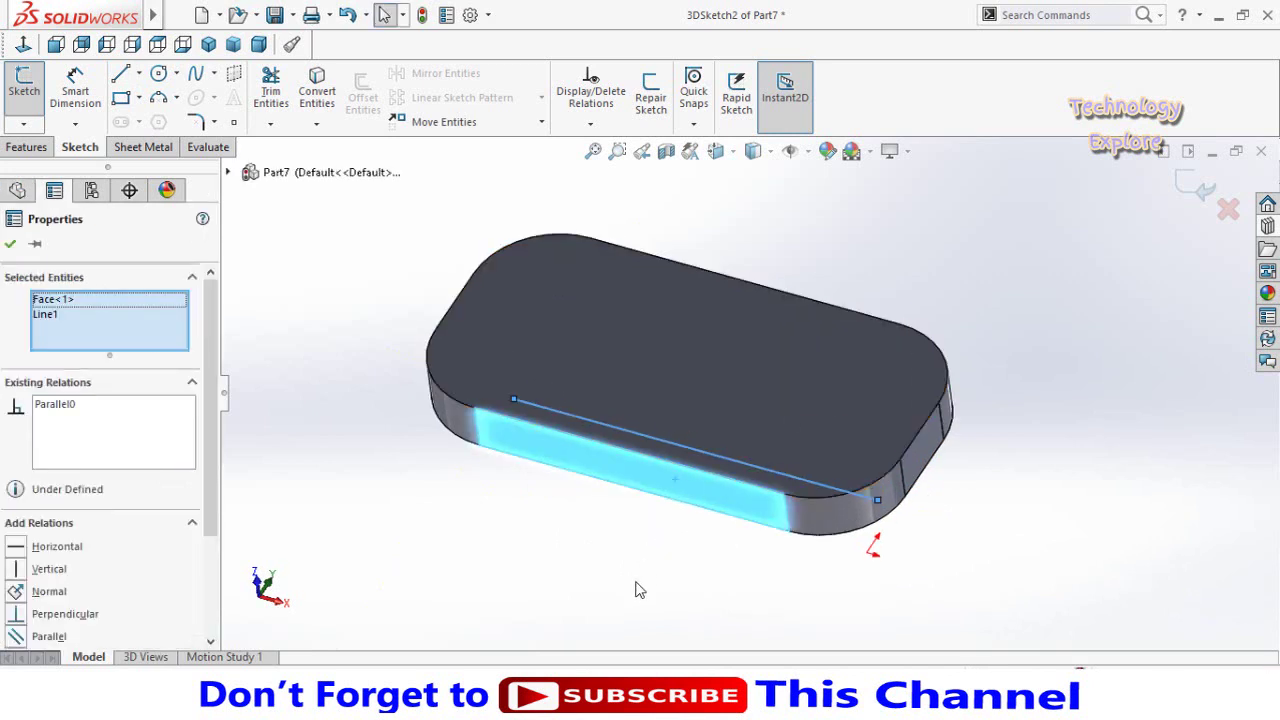
click(711, 591)
mouse_move(711, 591)
middle_down()
mouse_move(717, 514)
mouse_move(673, 625)
middle_up()
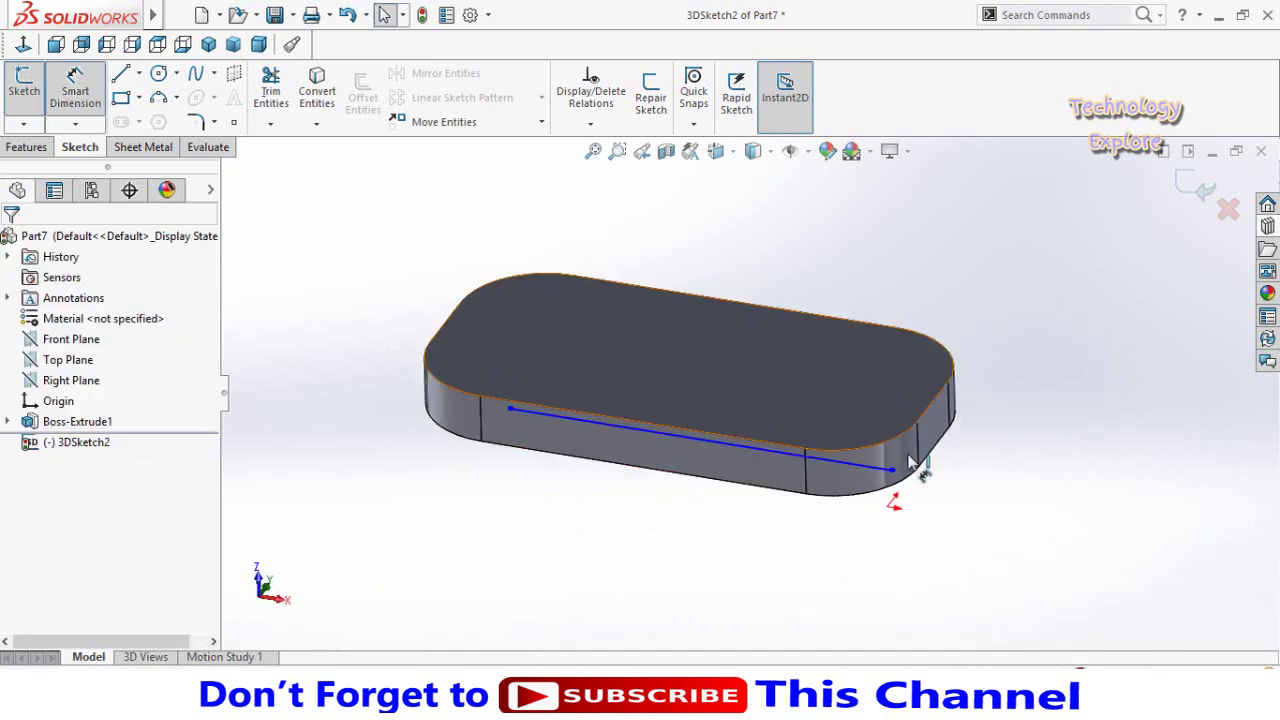
middle_drag(678, 496, 910, 514)
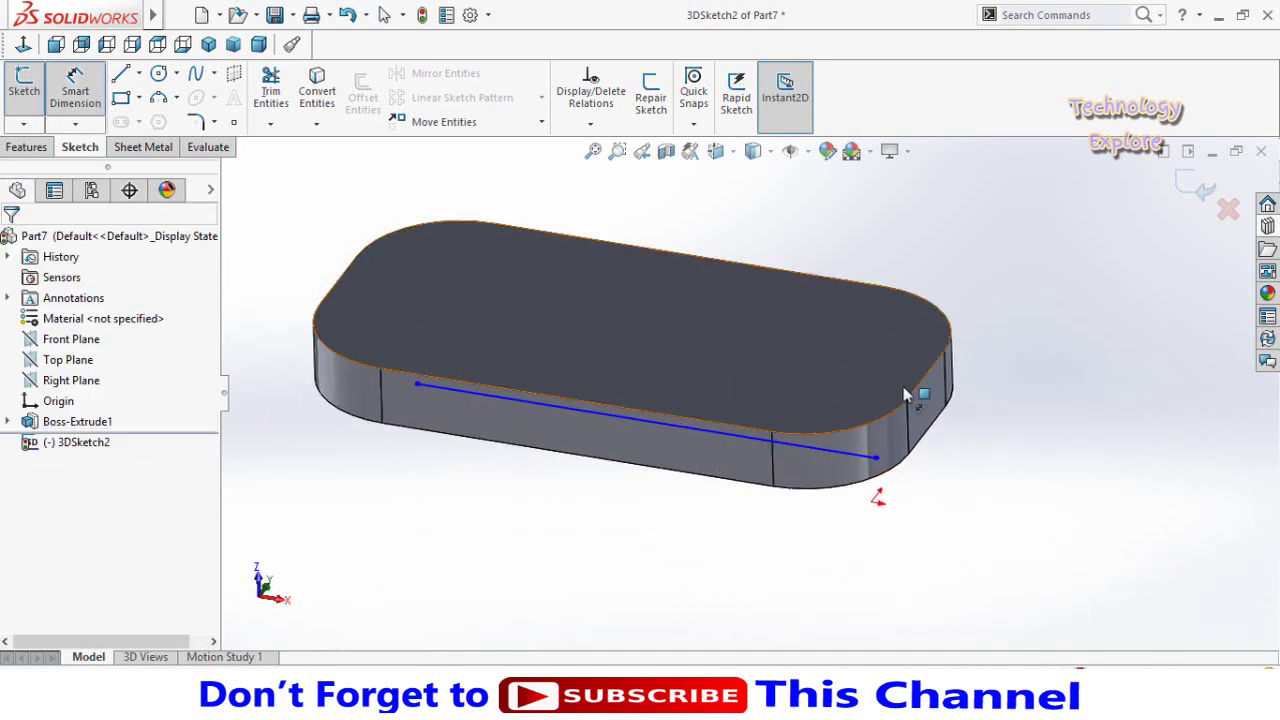
Step: Dimension the line's right endpoint 35 mm from the plate's top face
click(840, 374)
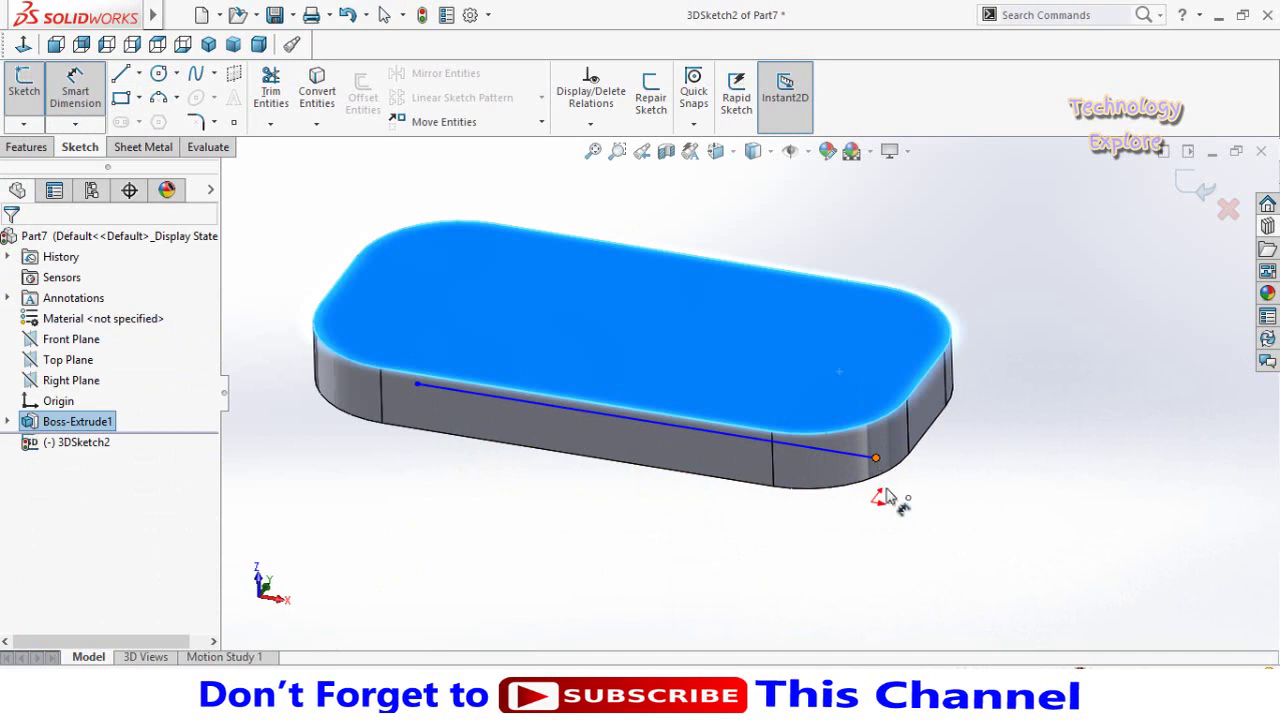
click(875, 458)
click(917, 534)
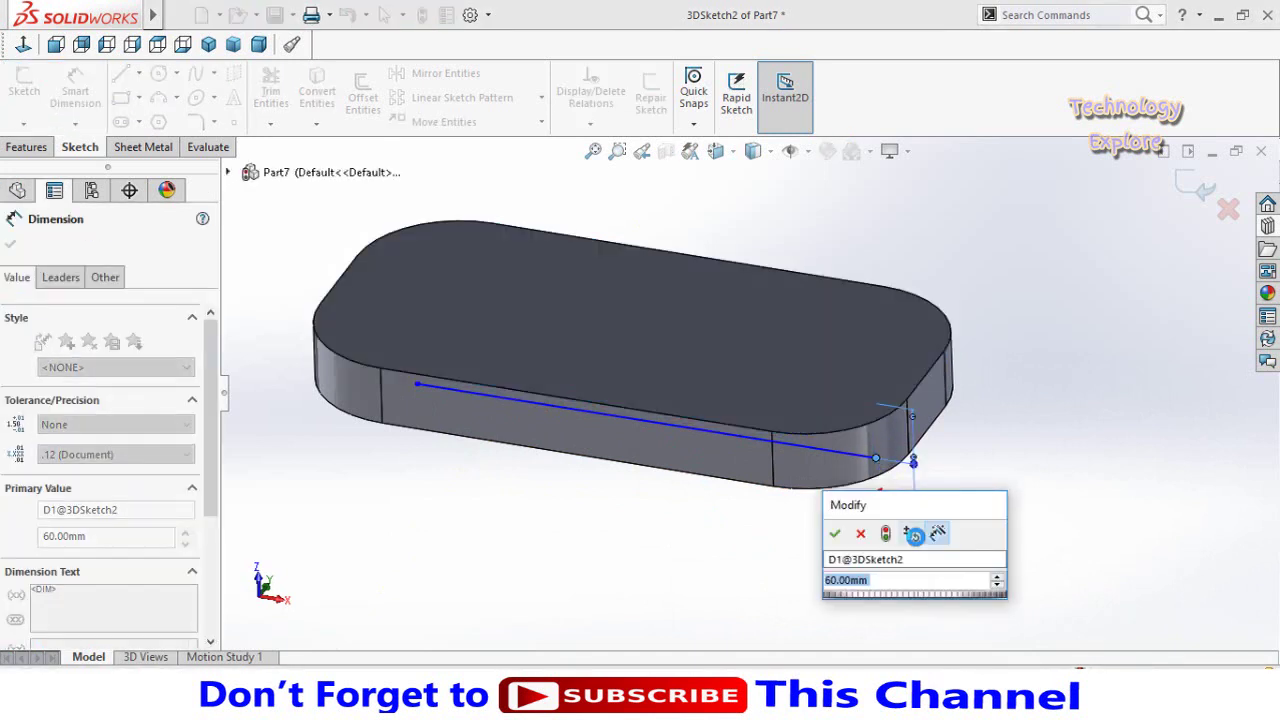
text(35)
key(Return)
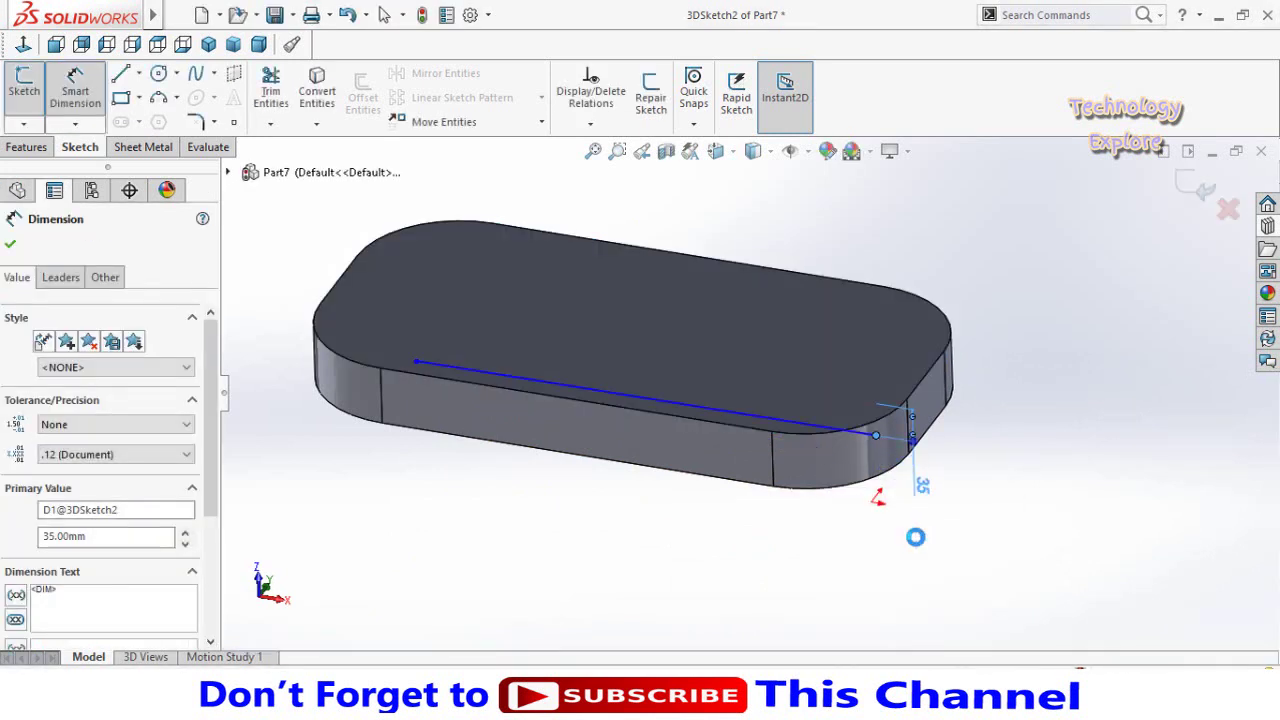
mouse_move(916, 537)
middle_down()
mouse_move(709, 529)
mouse_move(691, 451)
mouse_move(714, 528)
mouse_move(700, 551)
middle_up()
Step: Add a 20 mm offset dimension at the line's left endpoint
scroll(534, 372, down, 3)
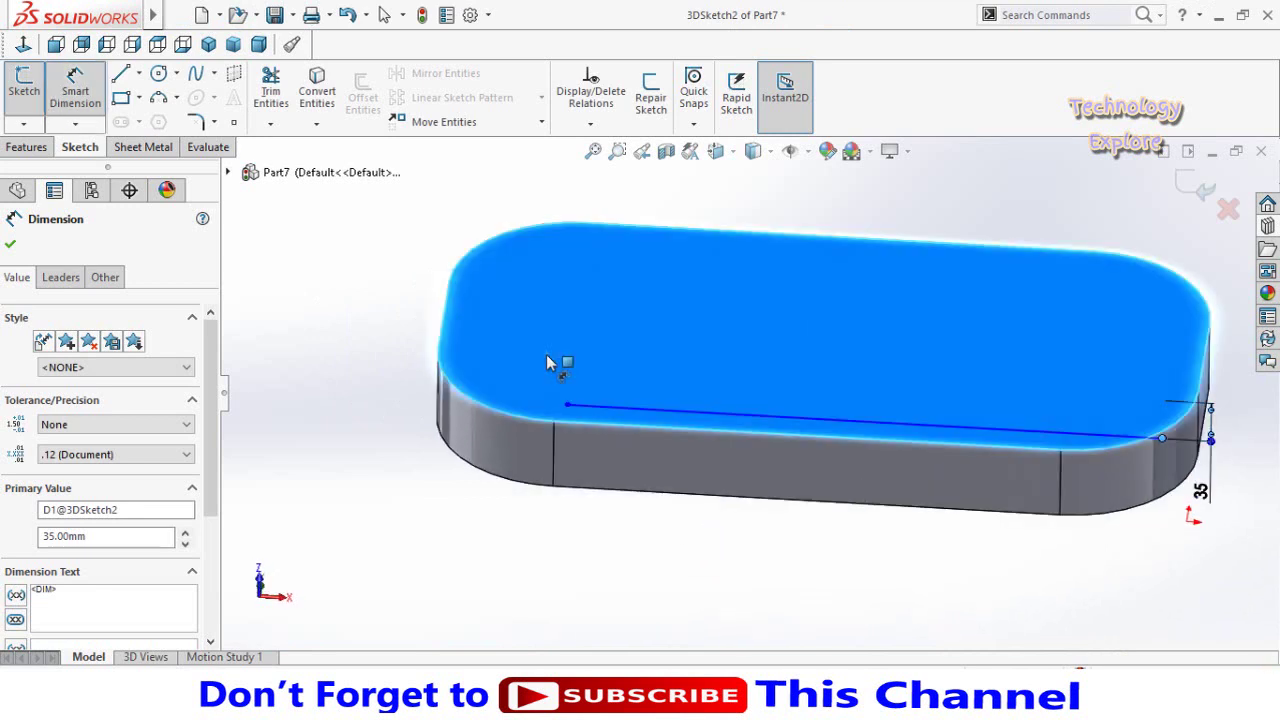
scroll(563, 390, down, 2)
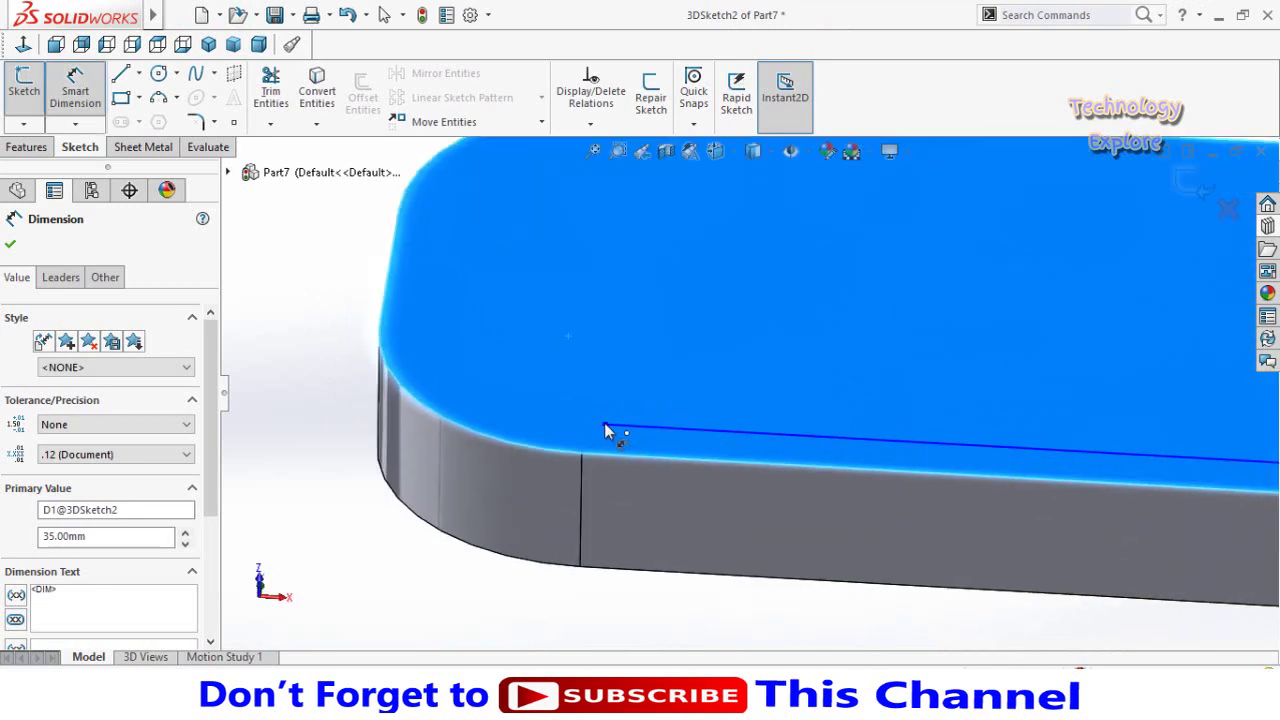
click(604, 430)
scroll(474, 437, up, 1)
scroll(465, 440, up, 2)
key(Escape)
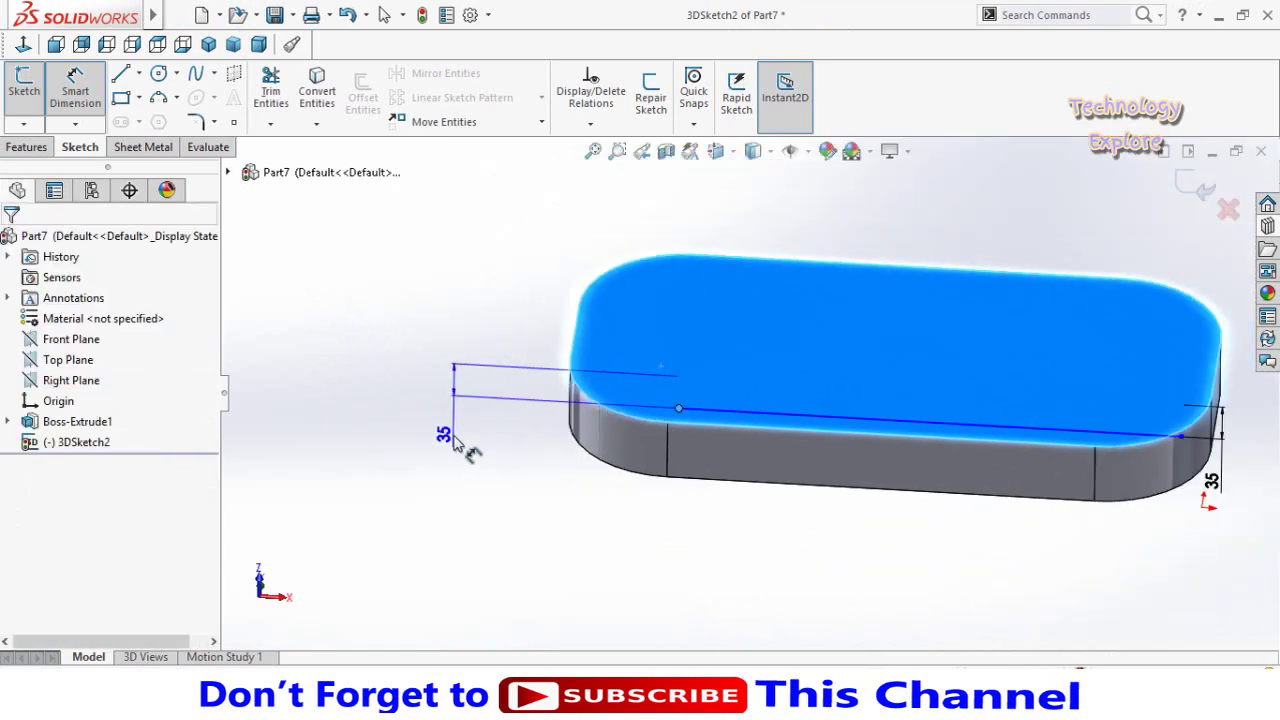
click(458, 446)
text(20)
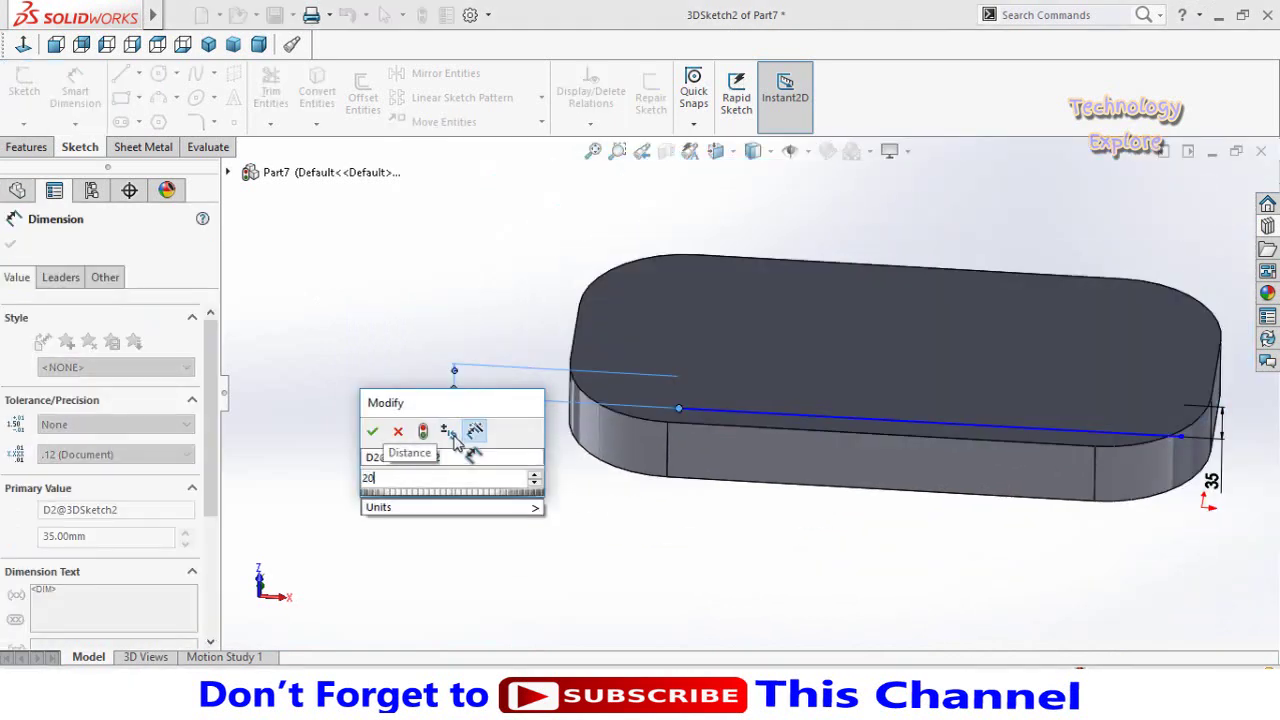
key(Return)
scroll(594, 520, up, 1)
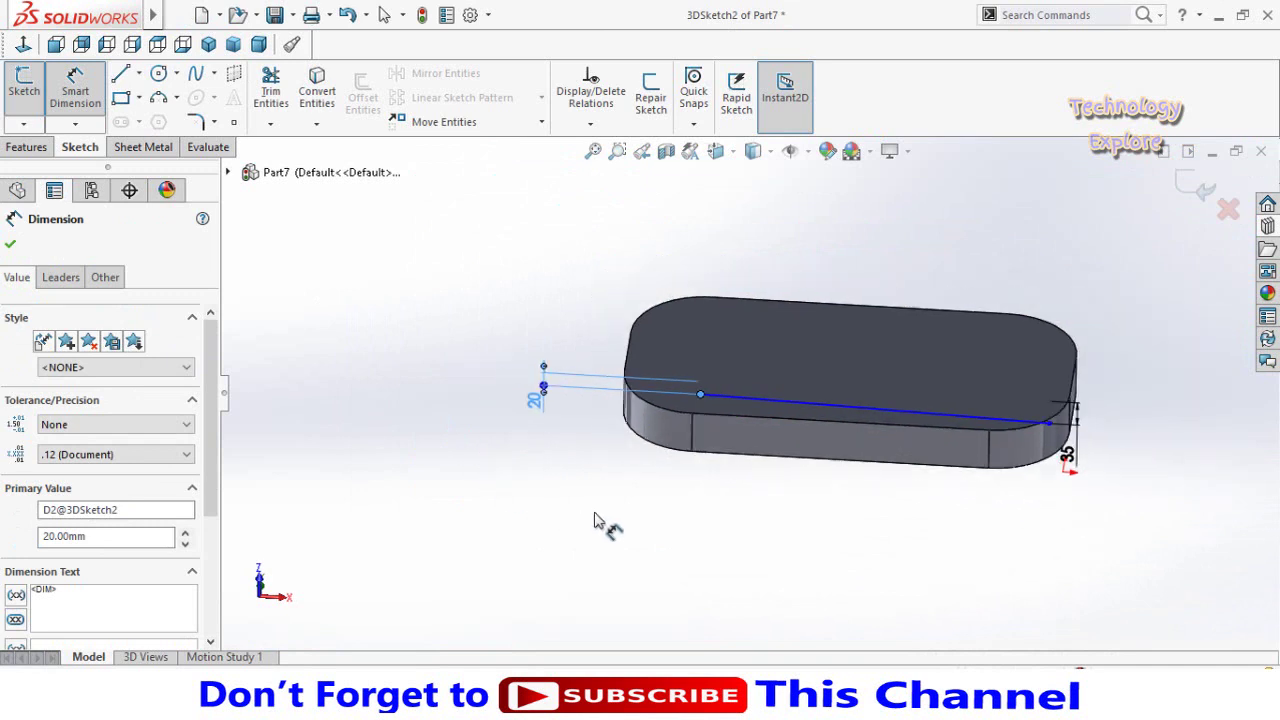
mouse_move(621, 465)
middle_down()
mouse_move(586, 346)
mouse_move(523, 457)
mouse_move(514, 434)
mouse_move(538, 400)
mouse_move(583, 474)
middle_up()
click(737, 534)
Step: Set the sketch line's length to 475 mm
mouse_move(737, 534)
middle_down()
mouse_move(643, 486)
mouse_move(717, 556)
mouse_move(829, 420)
middle_up()
click(823, 412)
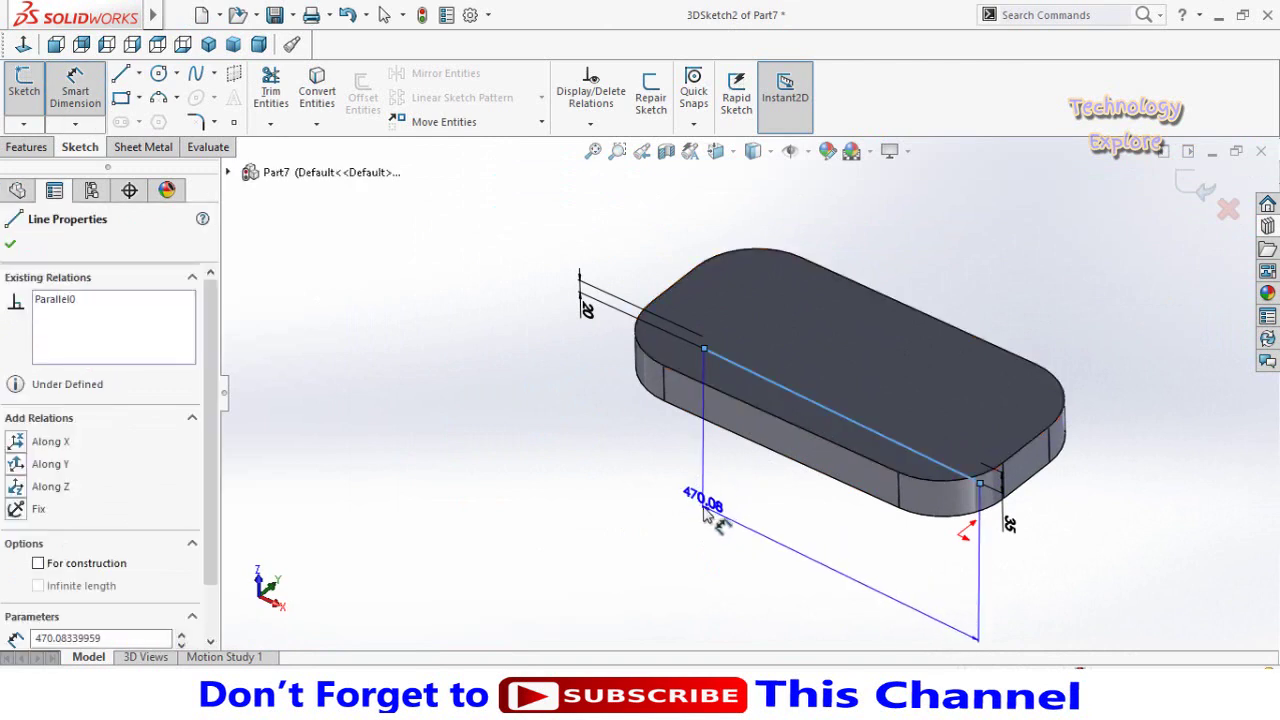
click(705, 515)
text(475)
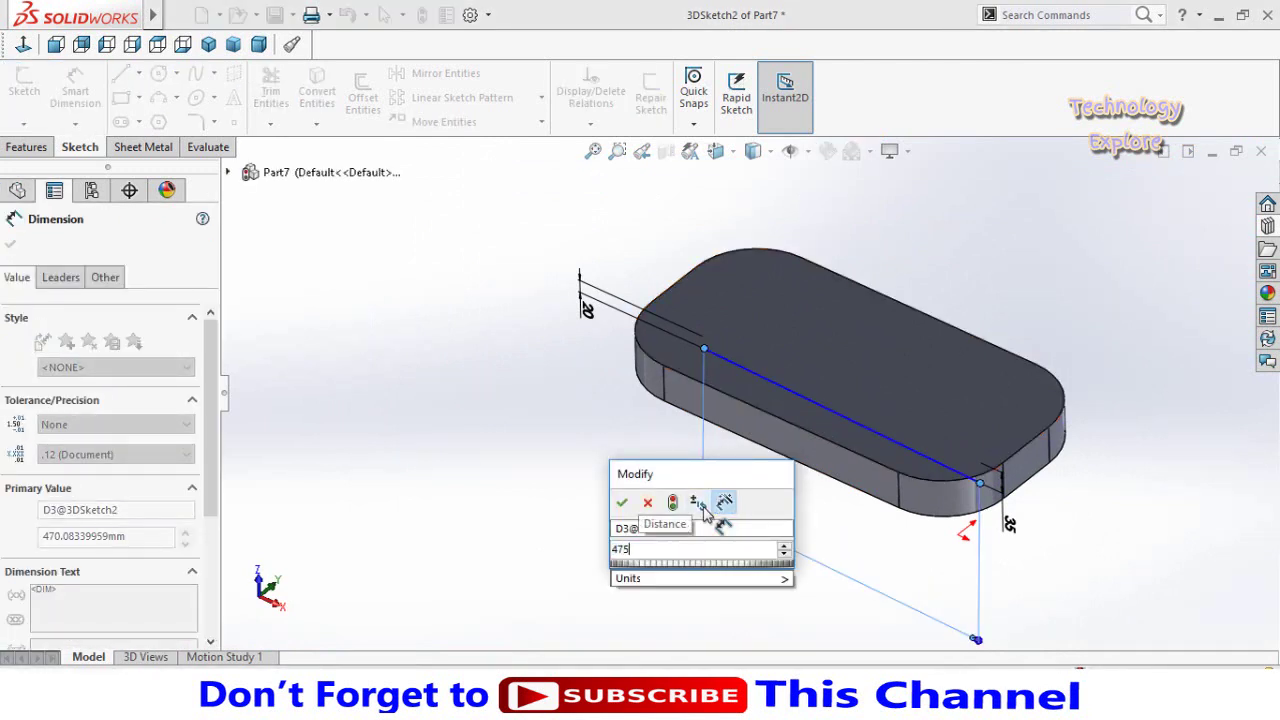
key(Return)
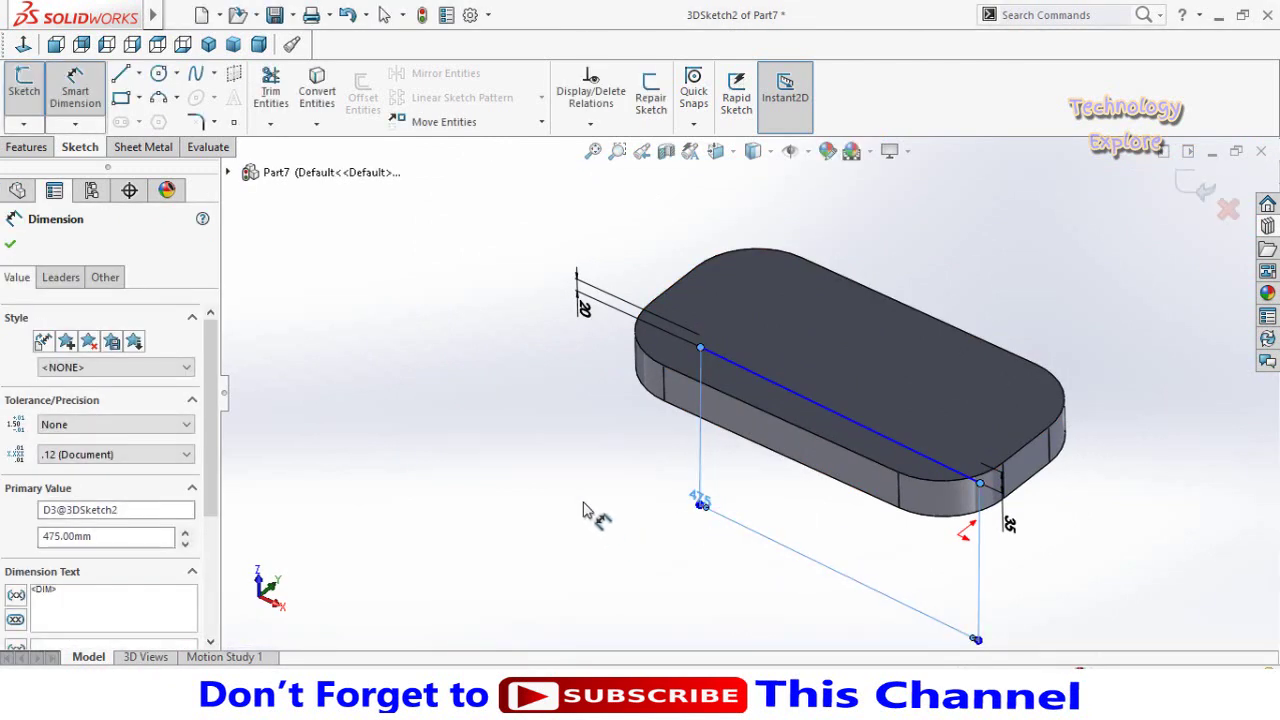
key(Escape)
middle_drag(641, 476, 763, 494)
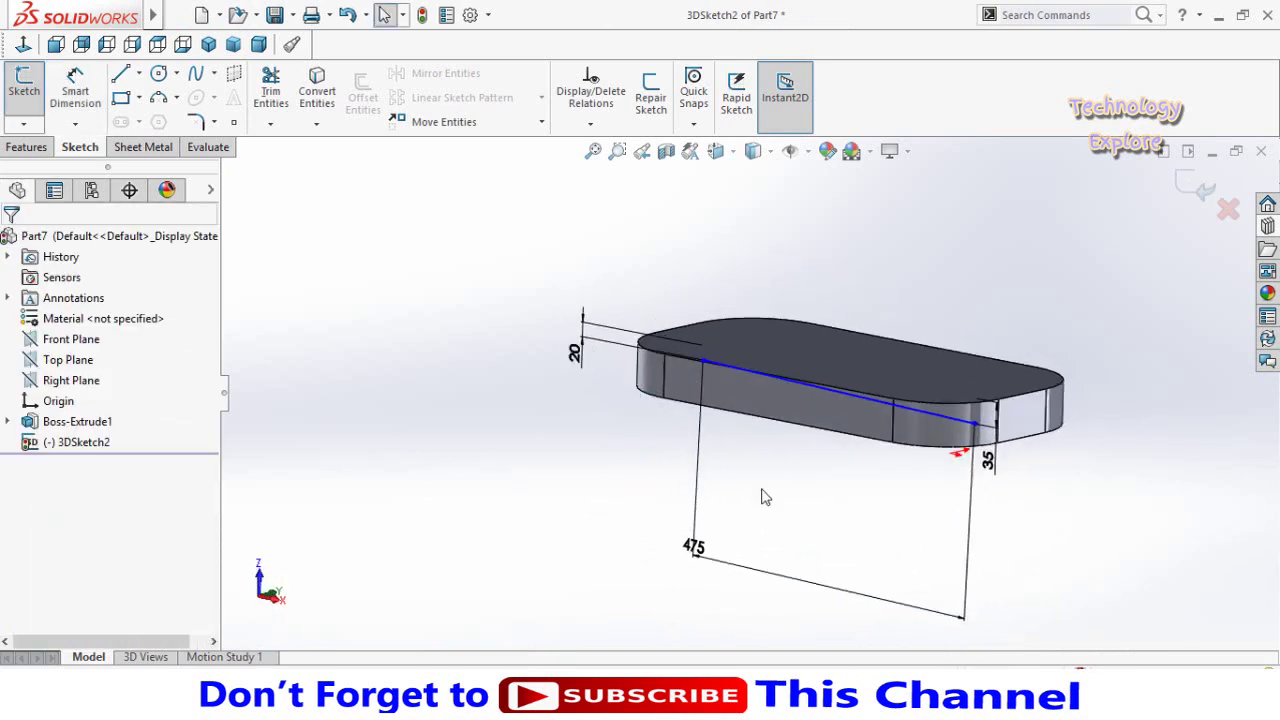
Step: Make the line's right endpoint On Plane with the plate's rounded end face
scroll(1051, 520, down, 2)
click(979, 425)
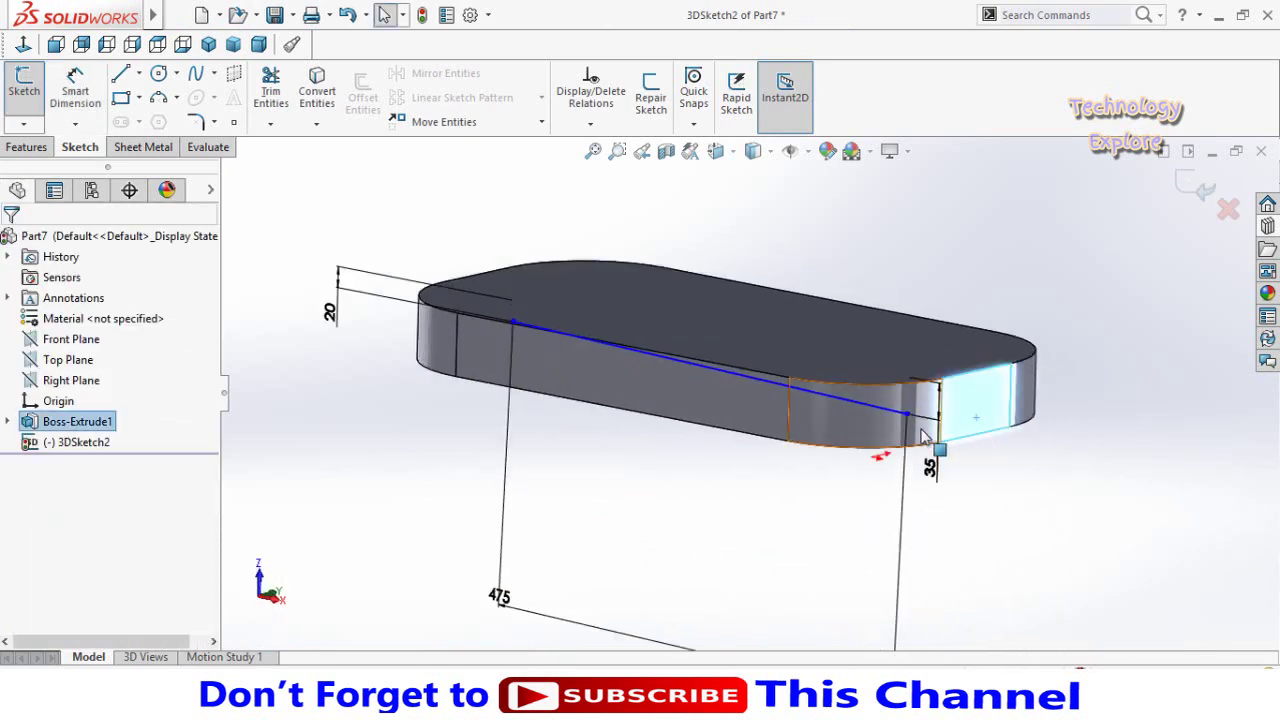
ctrl+click(906, 415)
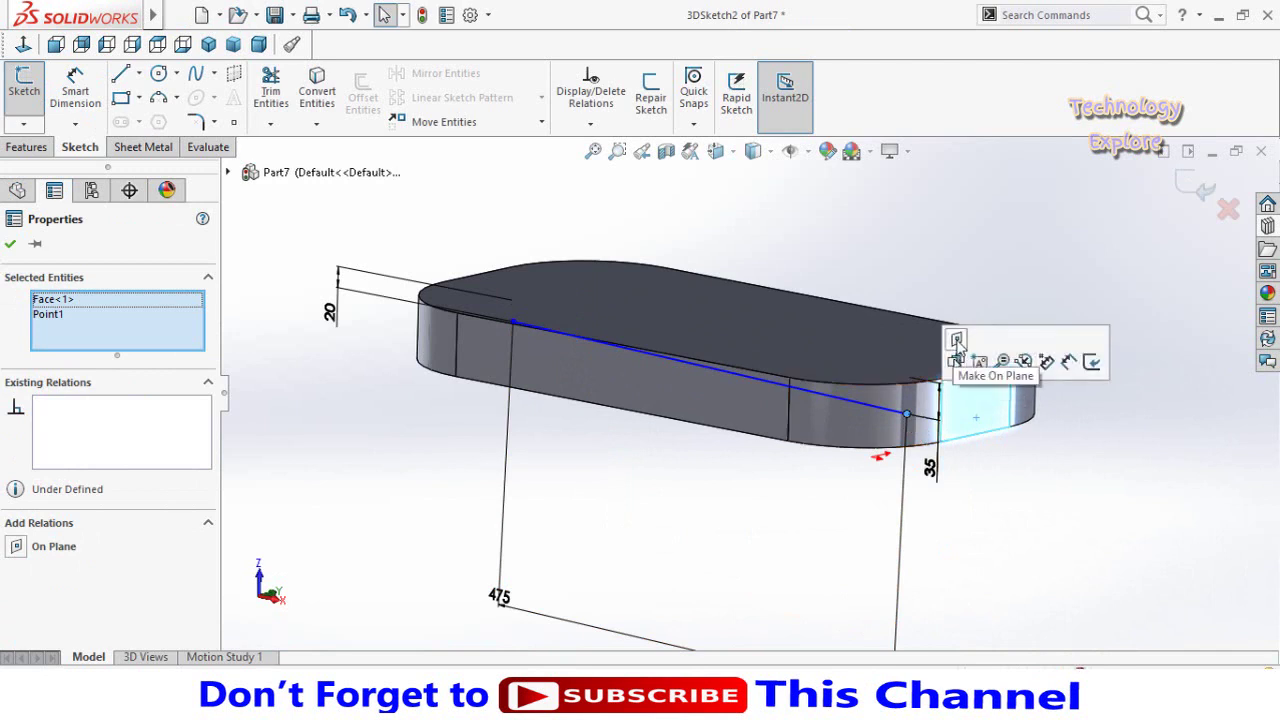
click(957, 345)
click(551, 523)
mouse_move(551, 523)
middle_down()
mouse_move(457, 386)
mouse_move(505, 395)
mouse_move(486, 537)
mouse_move(494, 503)
mouse_move(449, 472)
middle_up()
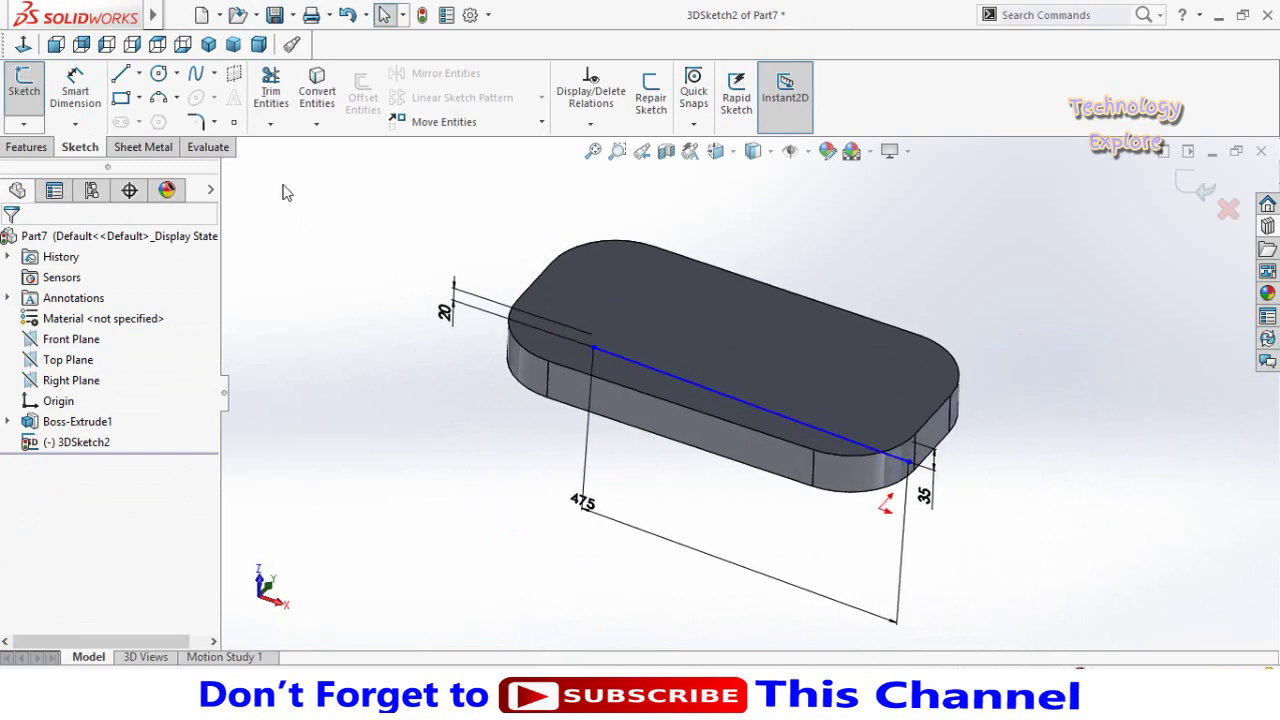
Step: Draw a three-point arc off the line's left end, curving toward the plate's rounded end
click(158, 97)
scroll(592, 340, down, 4)
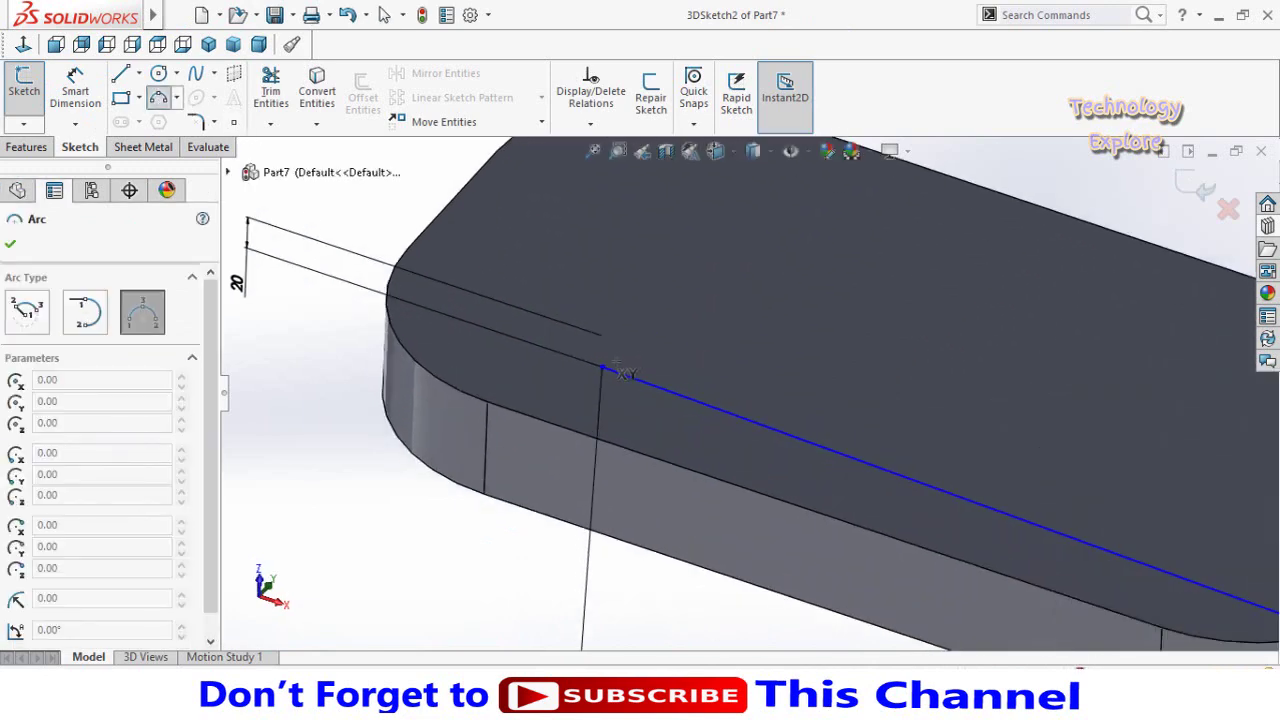
scroll(620, 345, up, 4)
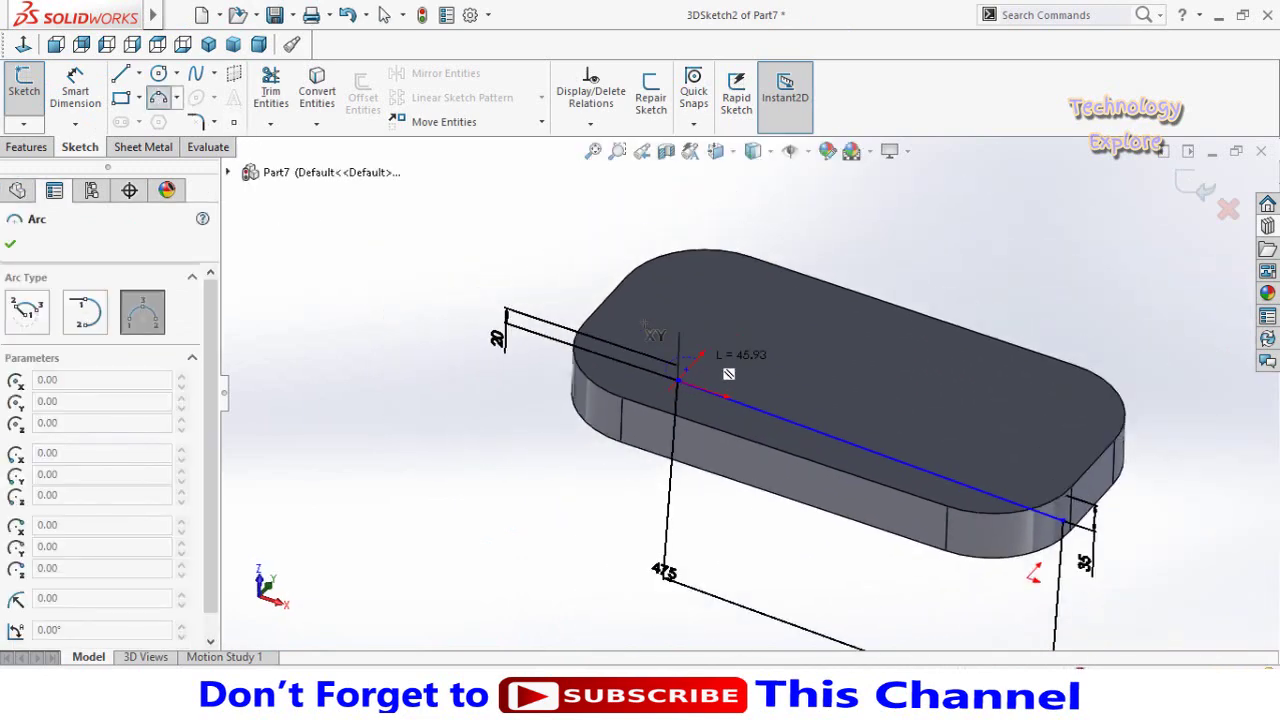
mouse_move(734, 331)
middle_down()
mouse_move(786, 297)
mouse_move(710, 333)
middle_up()
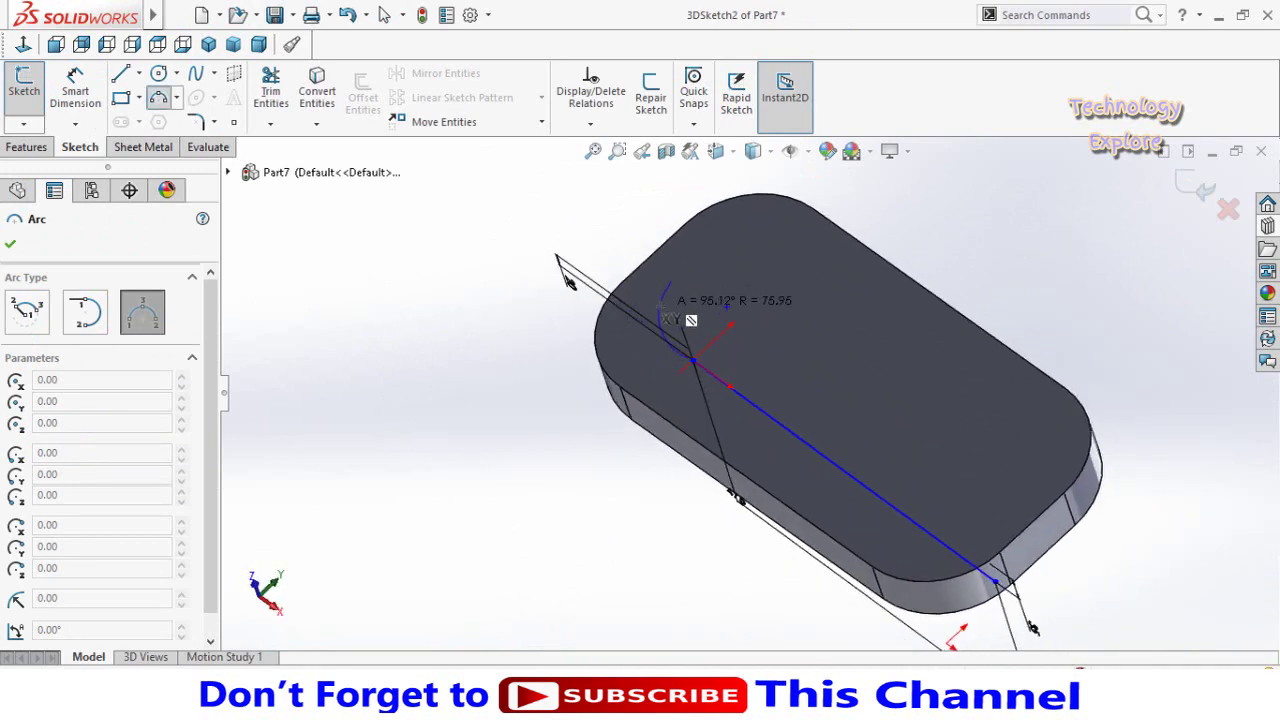
click(660, 308)
mouse_move(512, 374)
middle_down()
mouse_move(523, 366)
mouse_move(503, 418)
mouse_move(508, 279)
mouse_move(574, 320)
mouse_move(400, 477)
middle_up()
key(Escape)
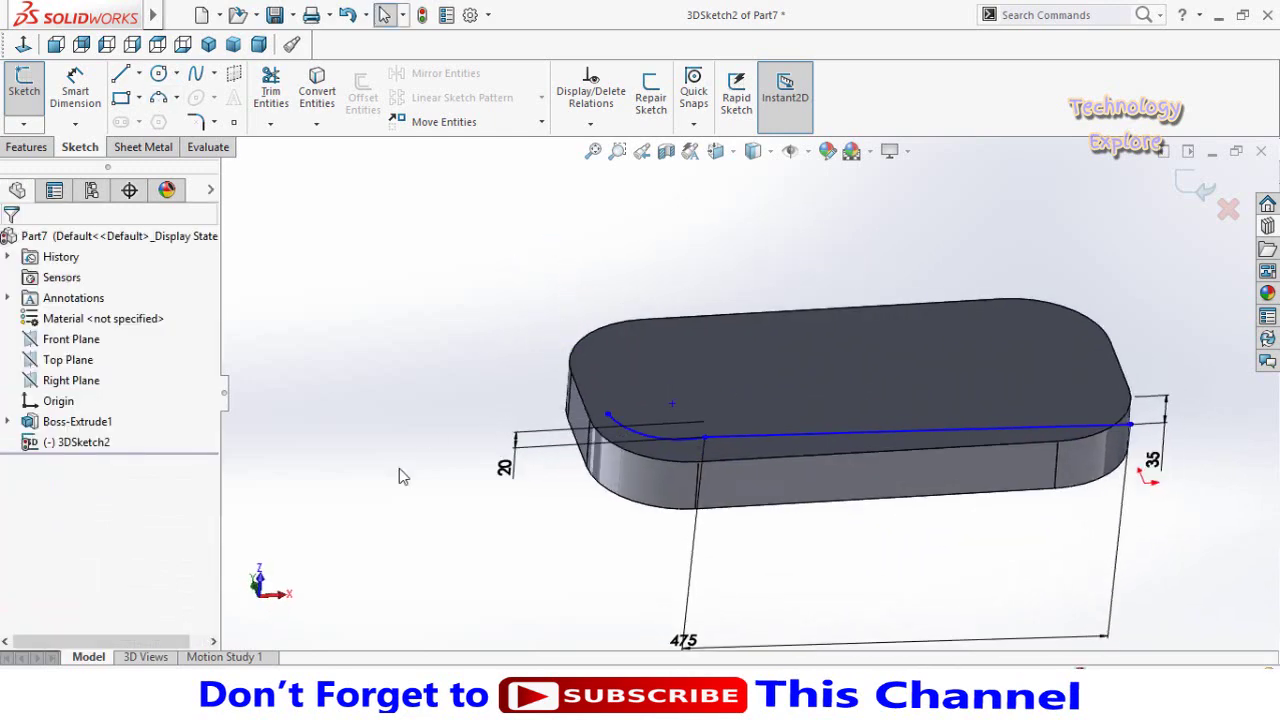
right_drag(400, 477, 410, 313)
Step: Dimension the arc endpoint's height 20 mm from the top face and change the lower 20 to 25 mm
scroll(623, 393, up, 3)
click(641, 419)
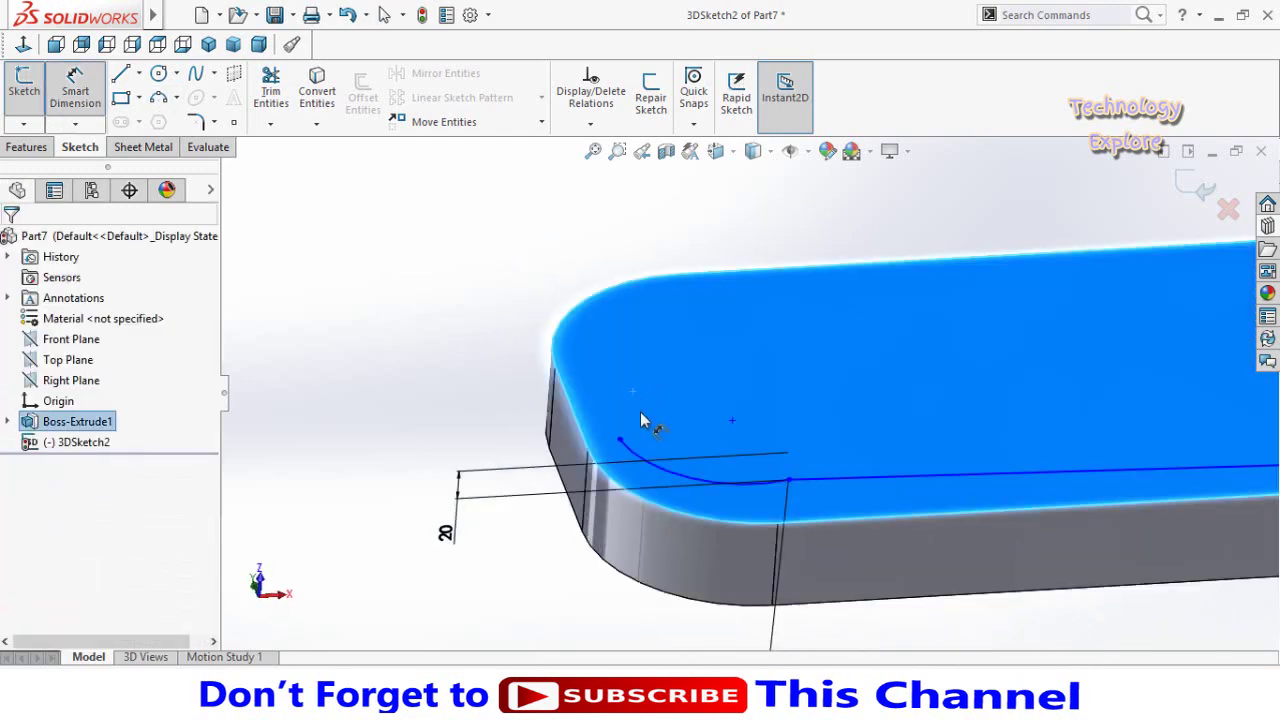
scroll(650, 443, down, 2)
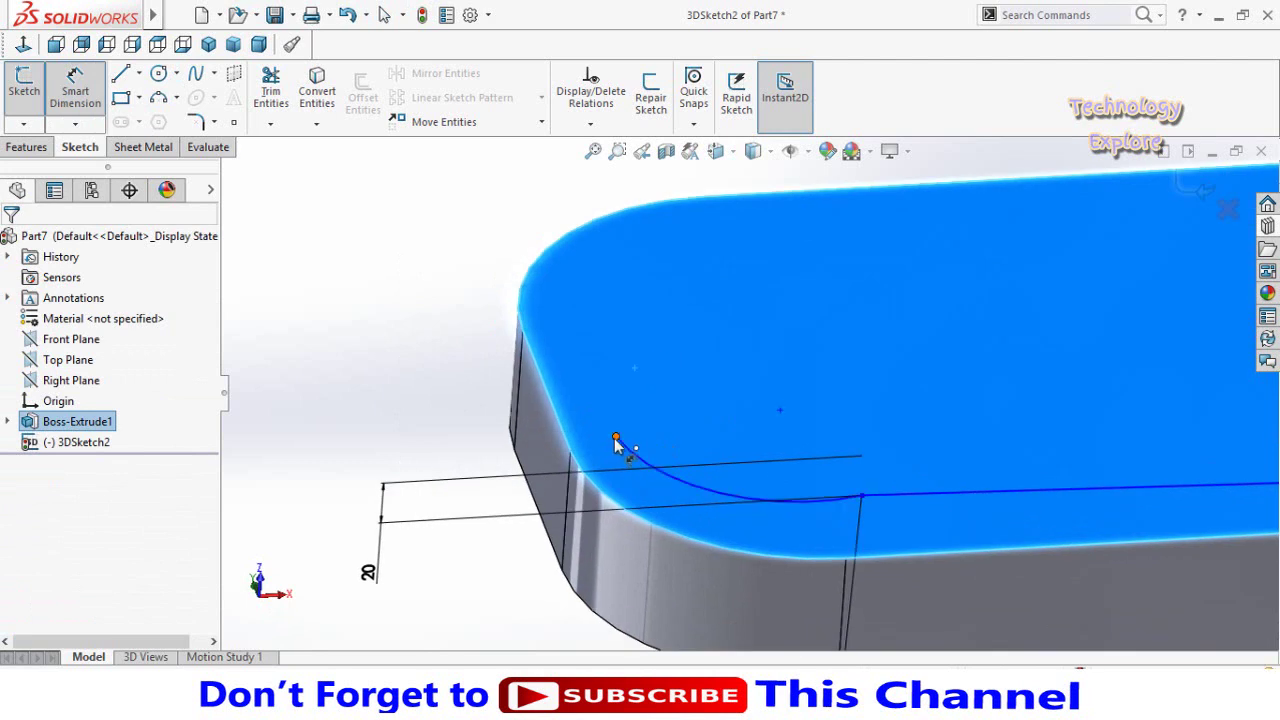
click(614, 439)
scroll(425, 368, up, 2)
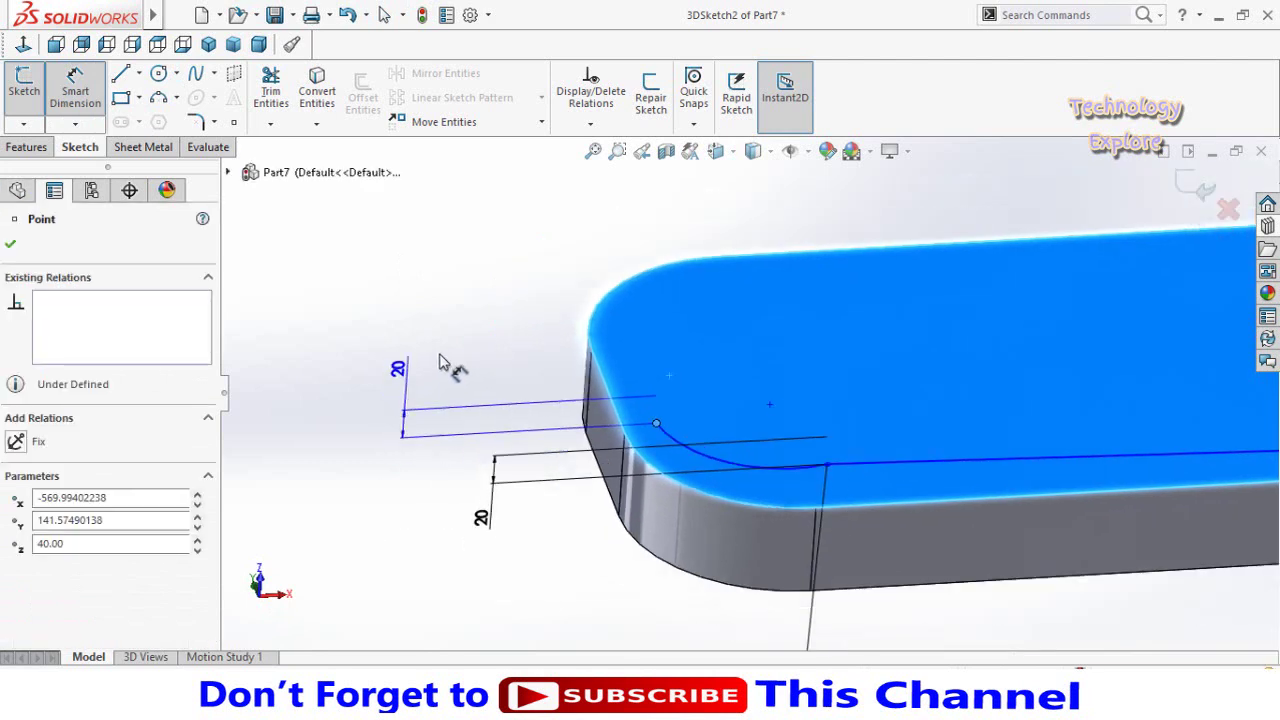
click(466, 322)
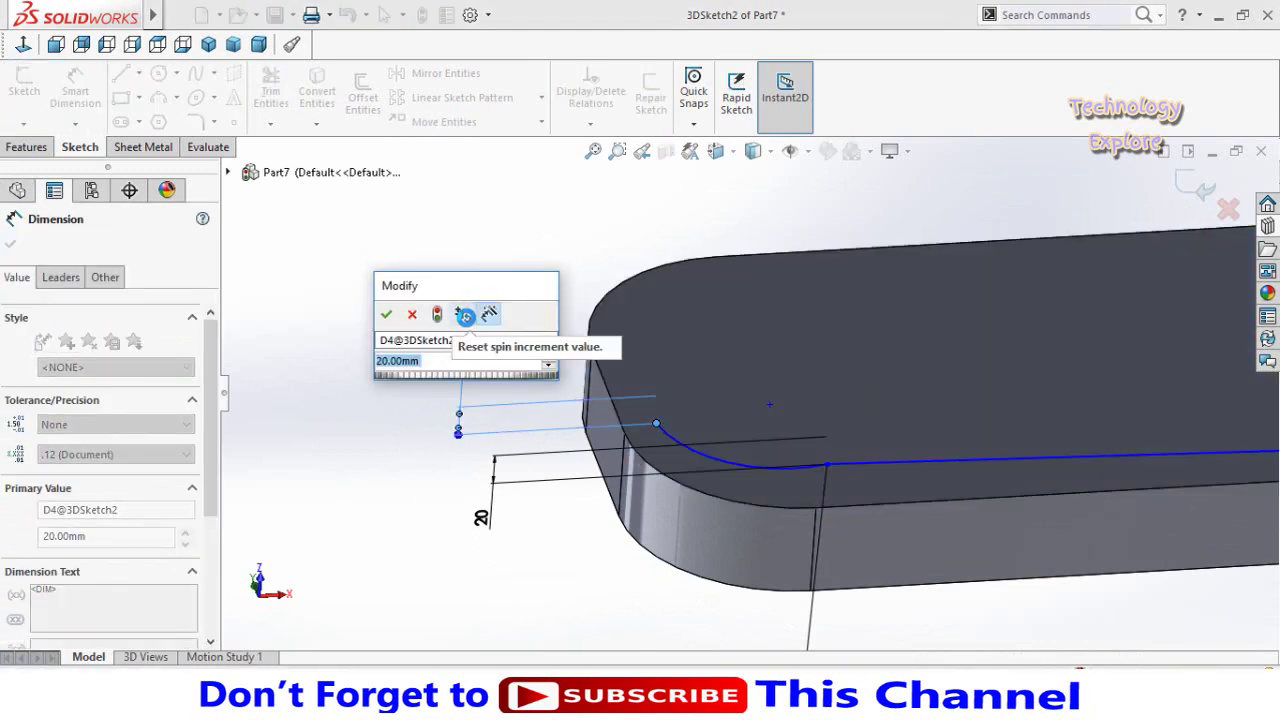
text(20)
key(Return)
scroll(475, 380, up, 3)
scroll(665, 507, down, 2)
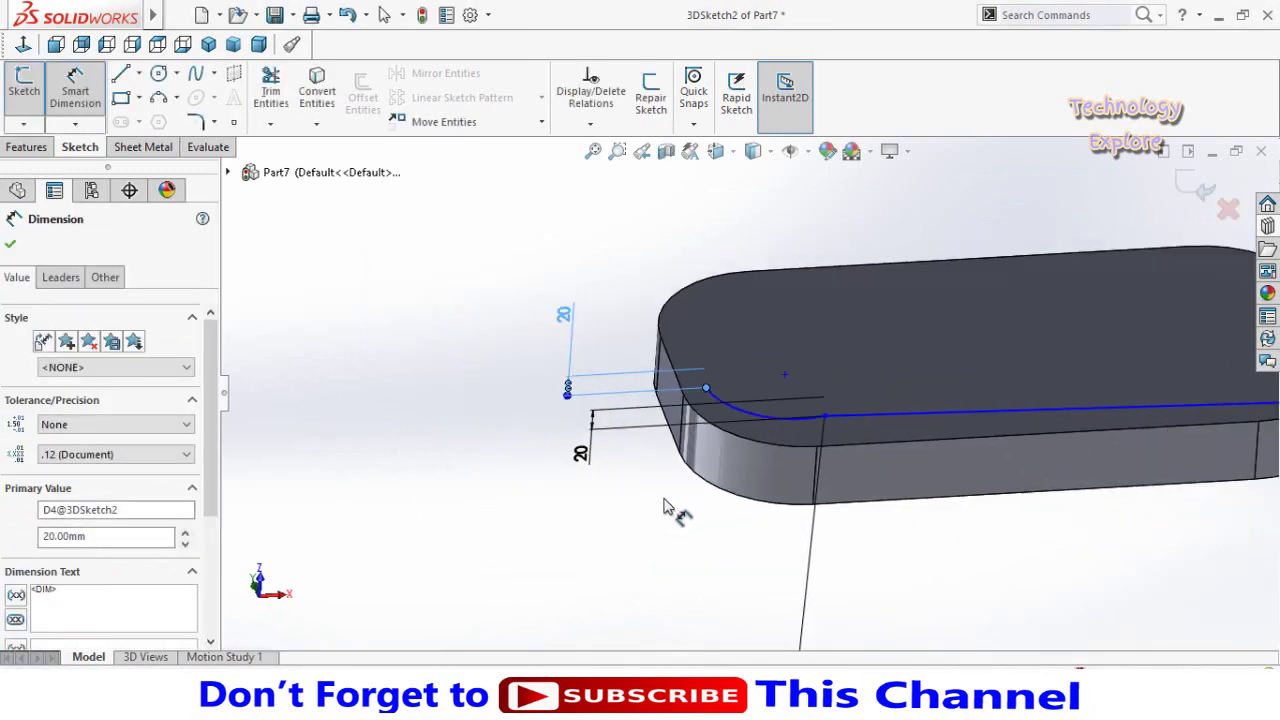
scroll(665, 507, down, 1)
double_click(570, 440)
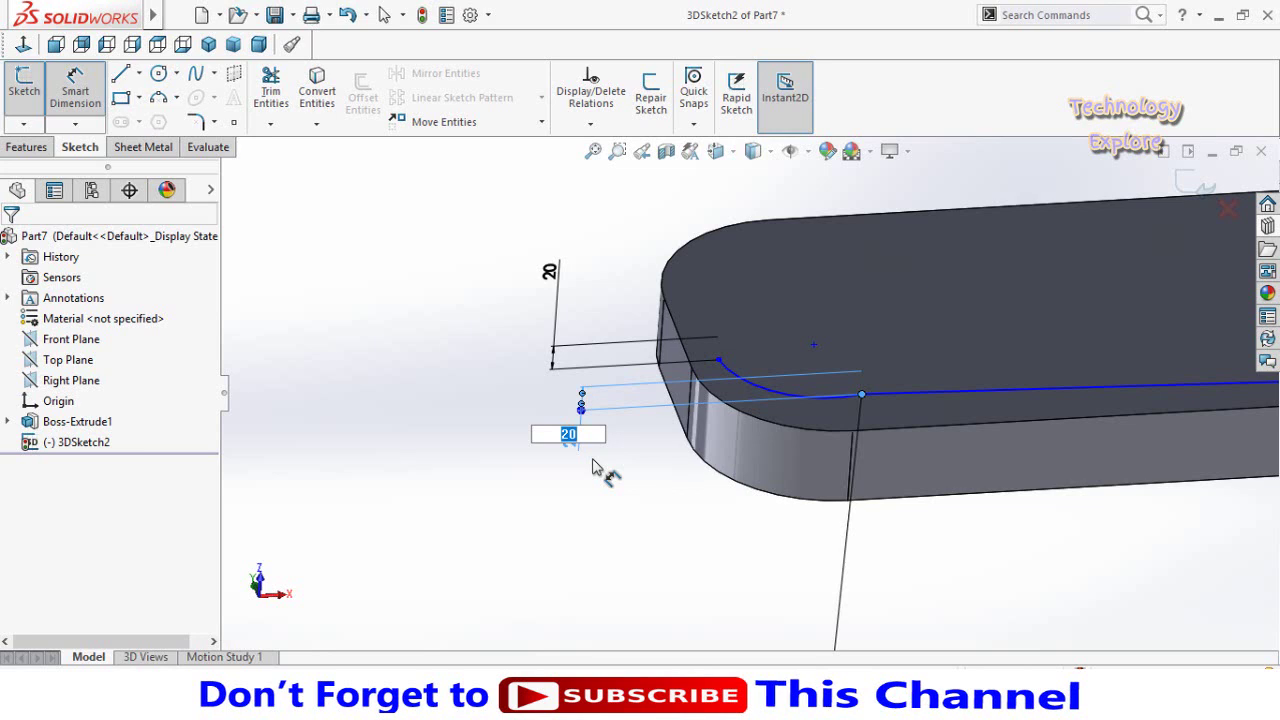
text(25)
key(Return)
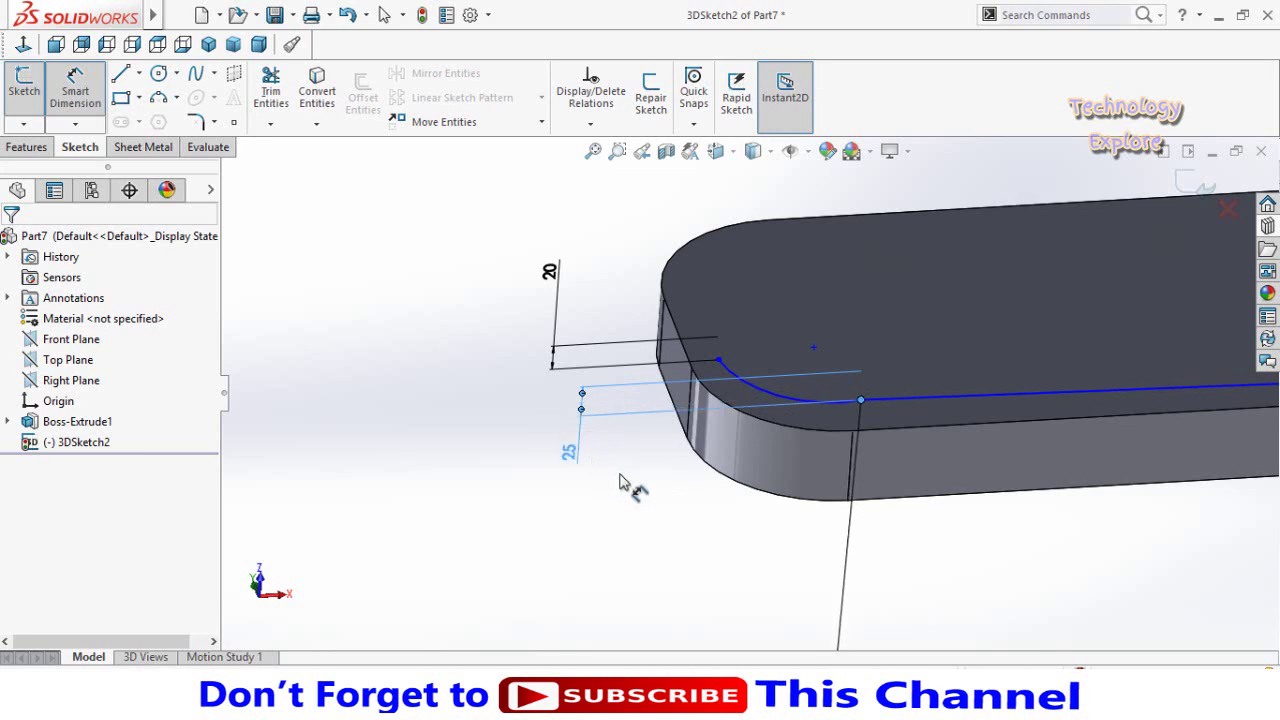
Step: Set the arc endpoint 150 mm from the plate's long side face and exit the 3D sketch
scroll(737, 531, up, 3)
mouse_move(737, 531)
middle_down()
mouse_move(712, 430)
mouse_move(691, 423)
mouse_move(724, 415)
mouse_move(757, 452)
middle_up()
scroll(848, 530, down, 3)
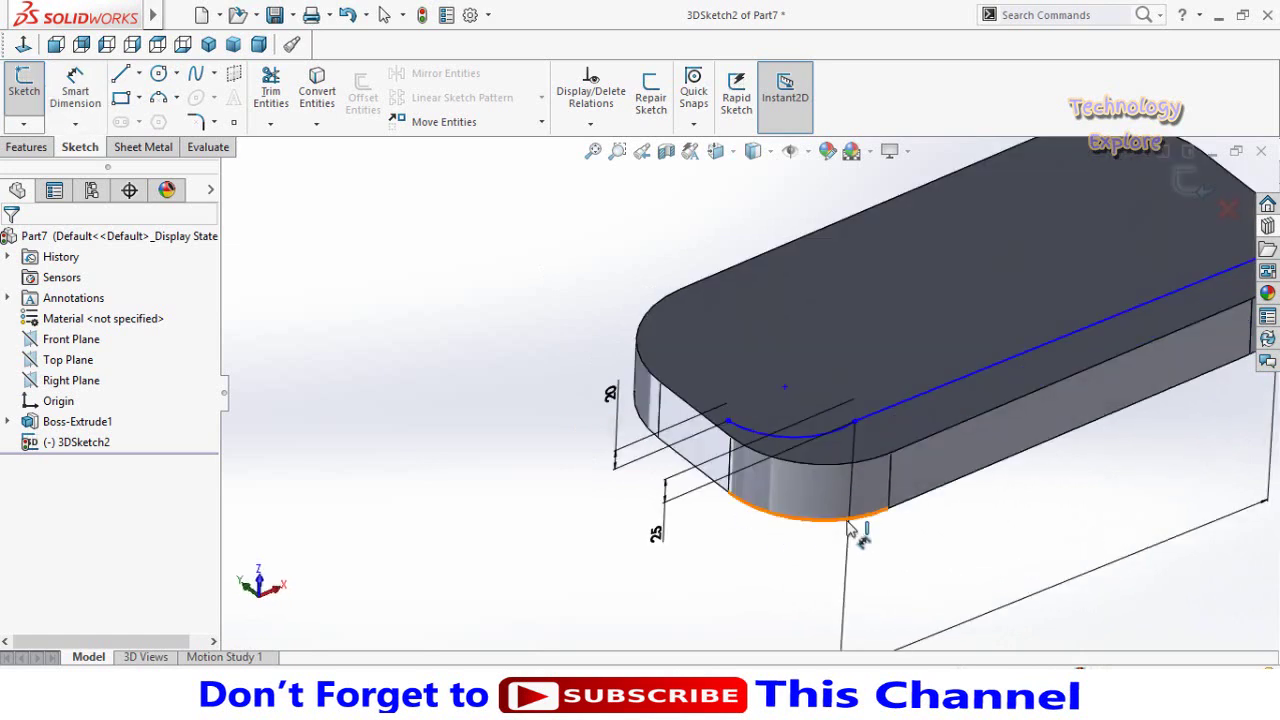
click(955, 467)
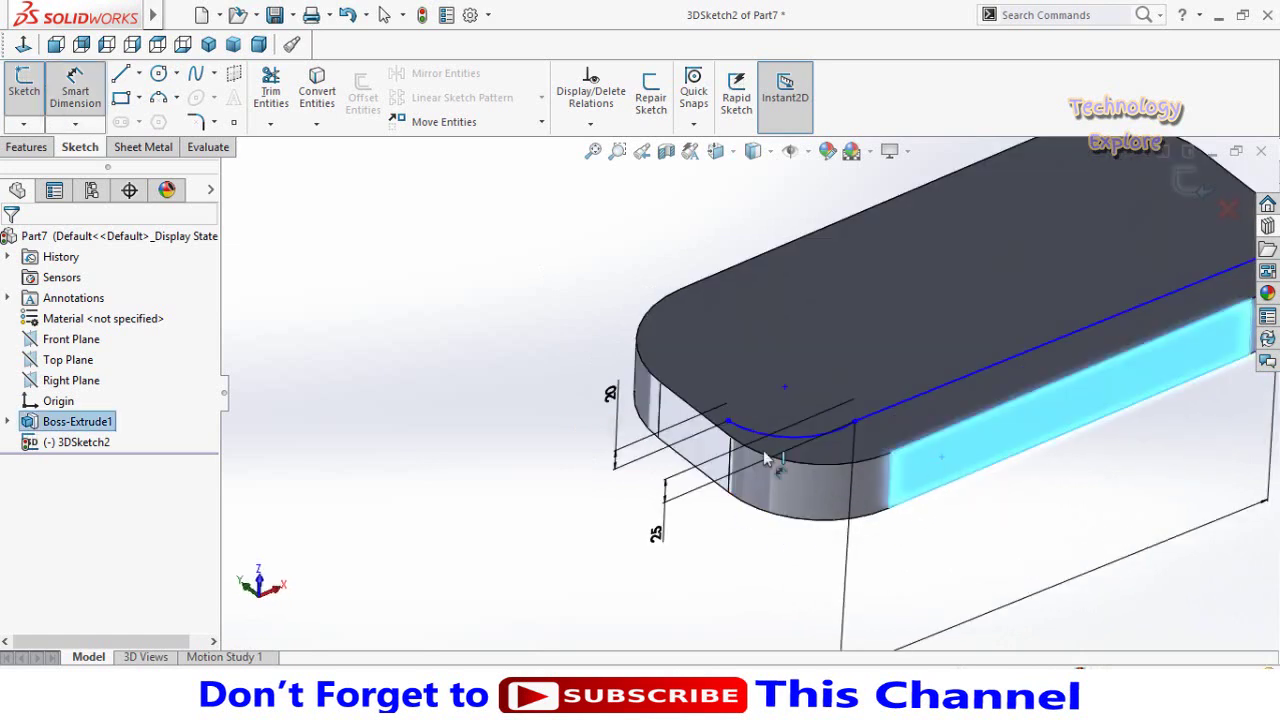
click(727, 423)
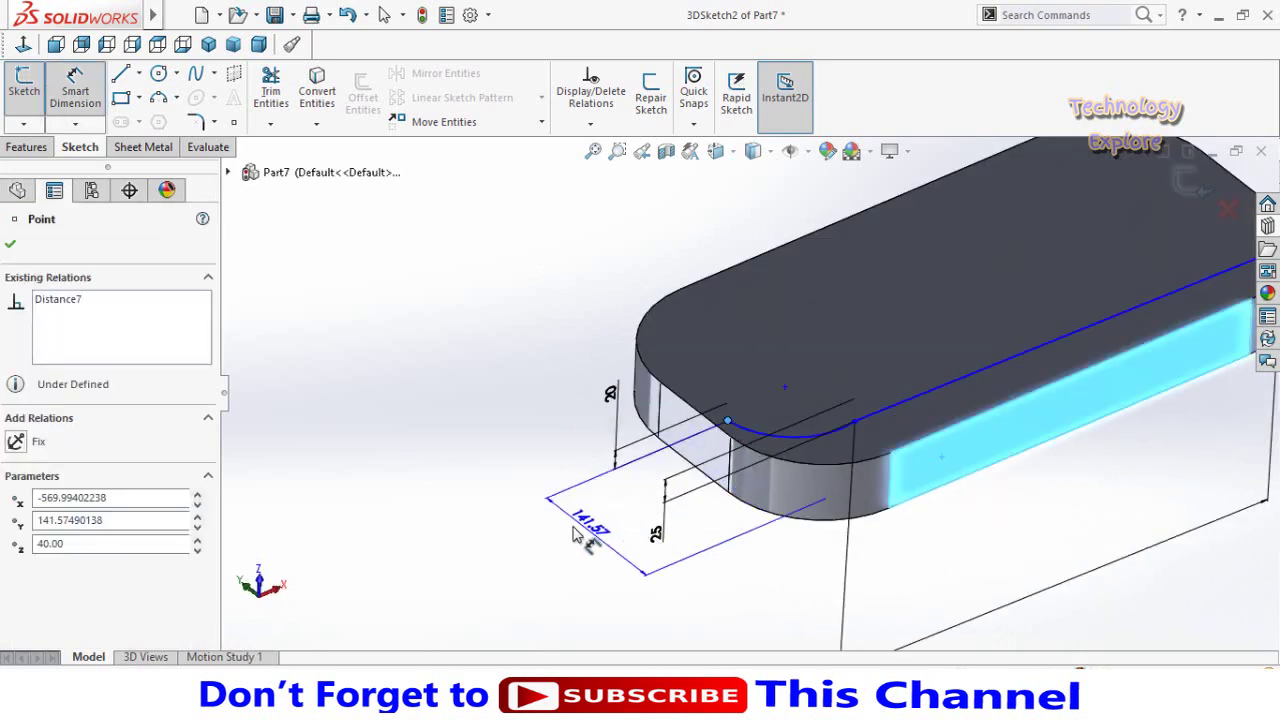
click(558, 530)
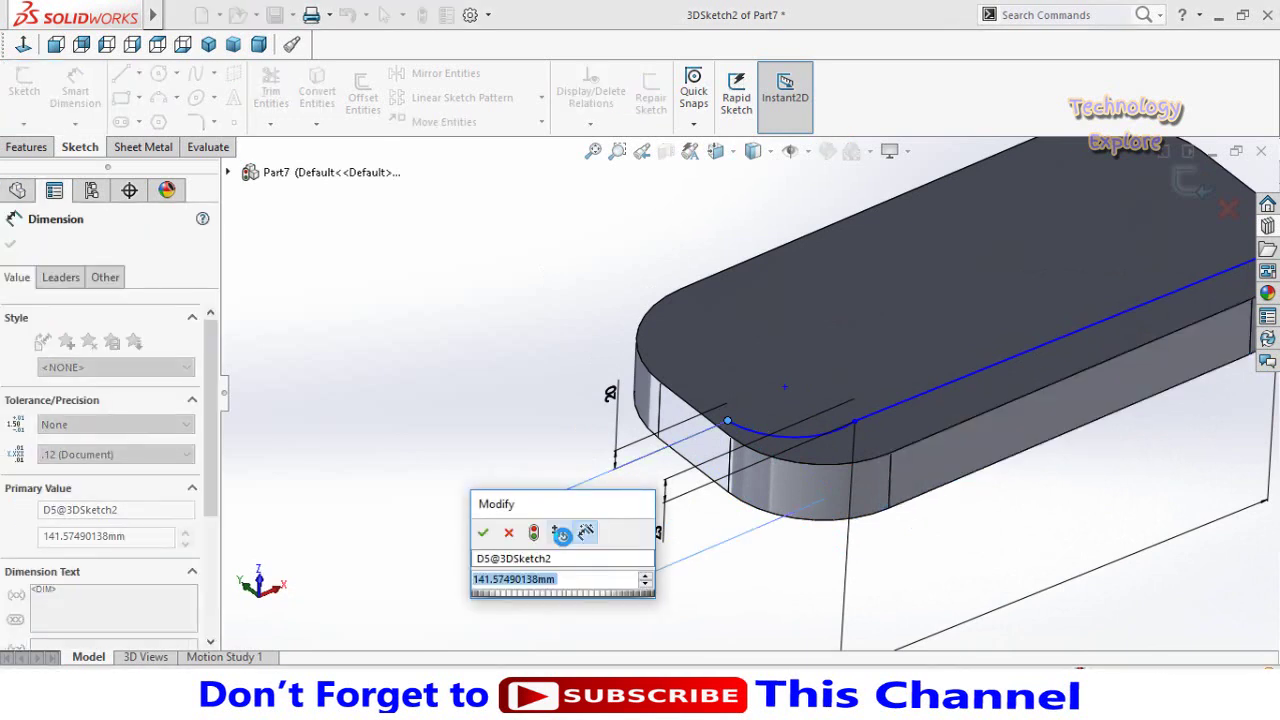
text(150)
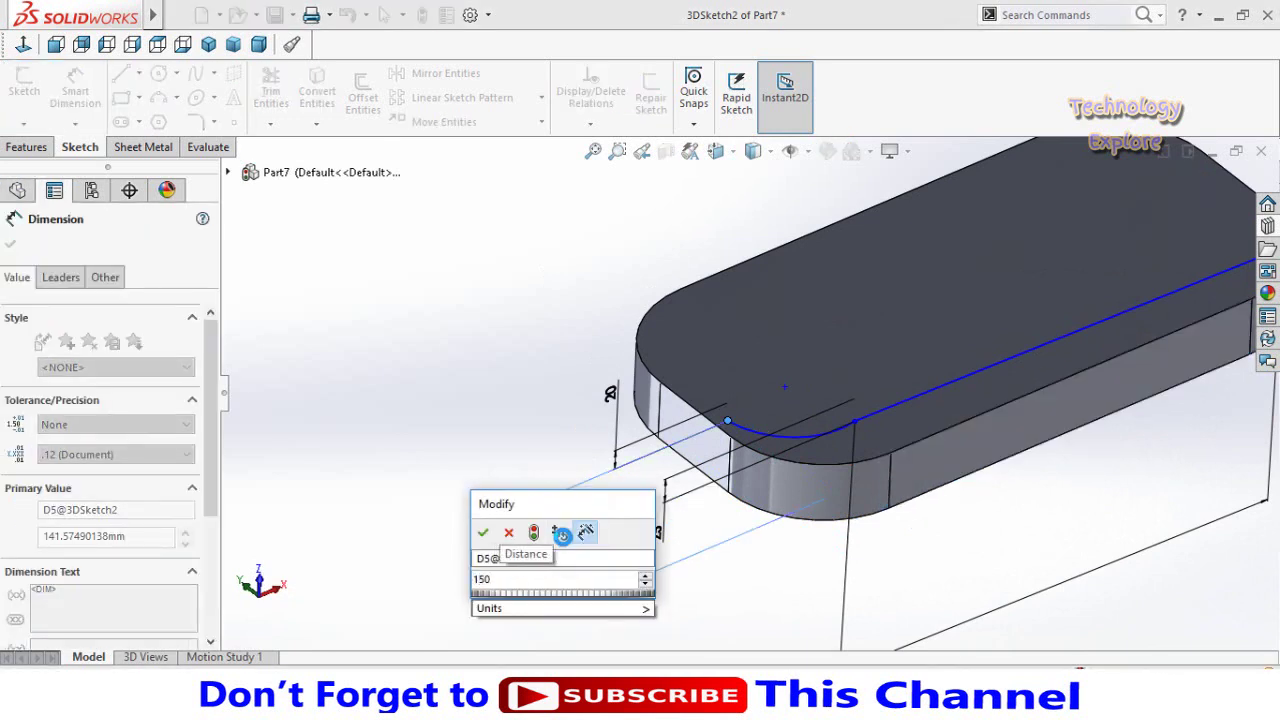
key(Return)
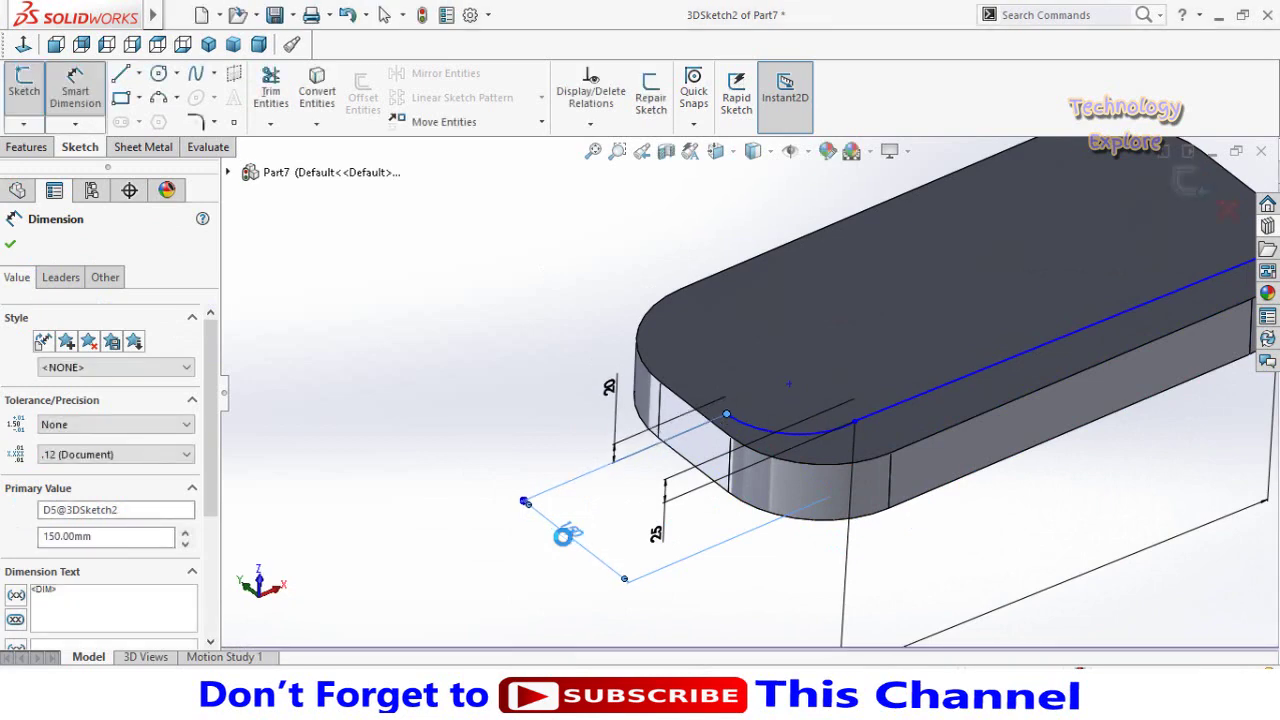
scroll(550, 350, up, 5)
mouse_move(588, 297)
middle_down()
mouse_move(545, 393)
mouse_move(167, 283)
middle_up()
click(533, 380)
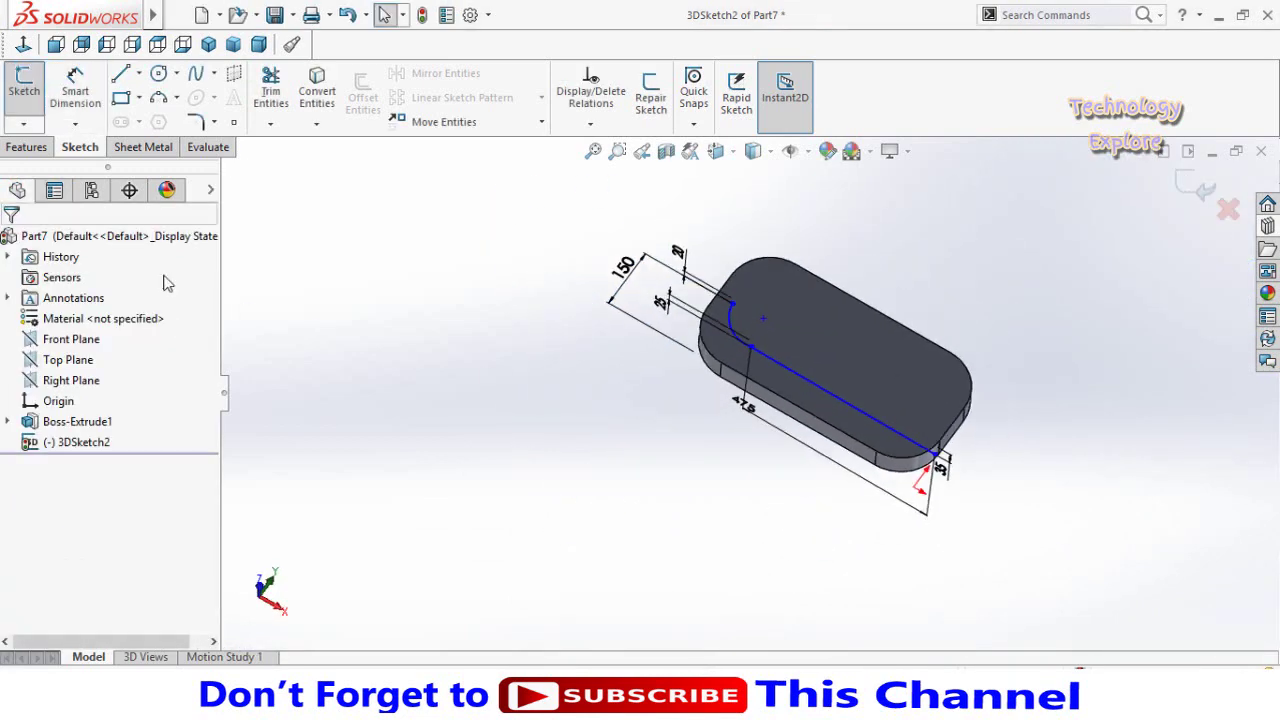
scroll(1050, 226, down, 2)
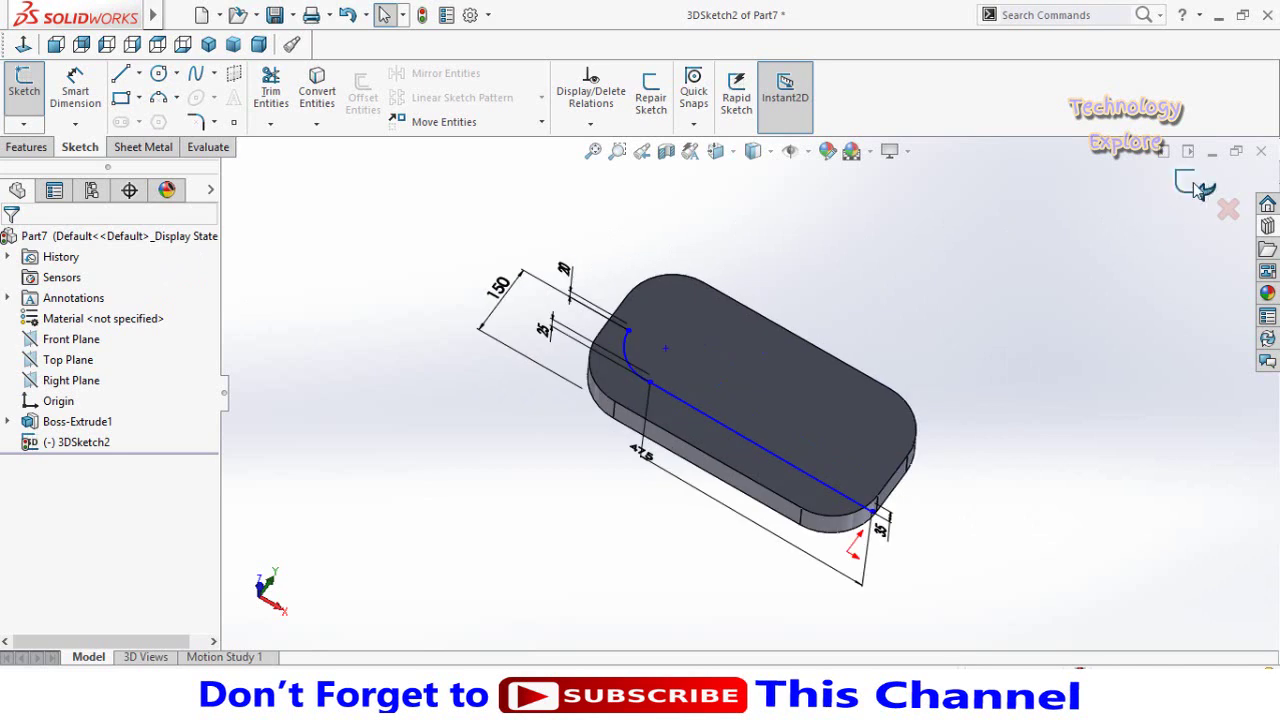
middle_drag(1054, 480, 938, 430)
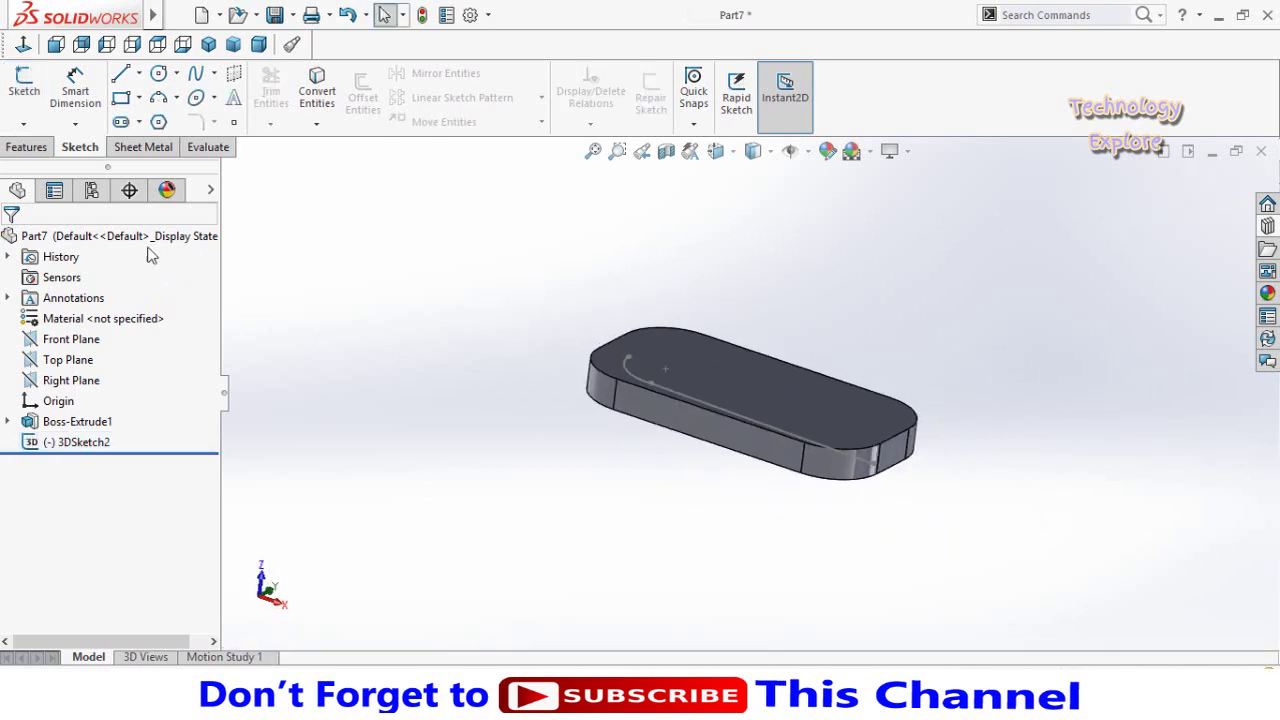
Step: Create Plane2 from 3DSketch2's end point, perpendicular to Line1, and open Sketch3 on it
click(13, 148)
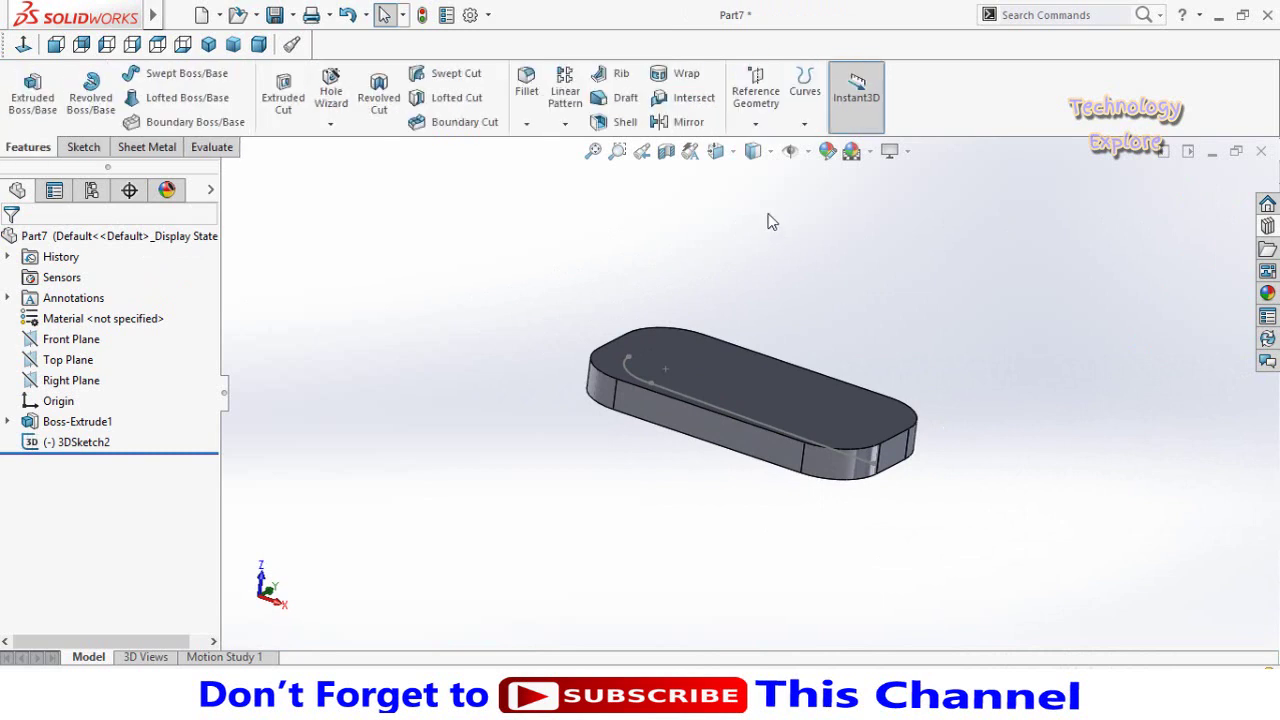
click(756, 118)
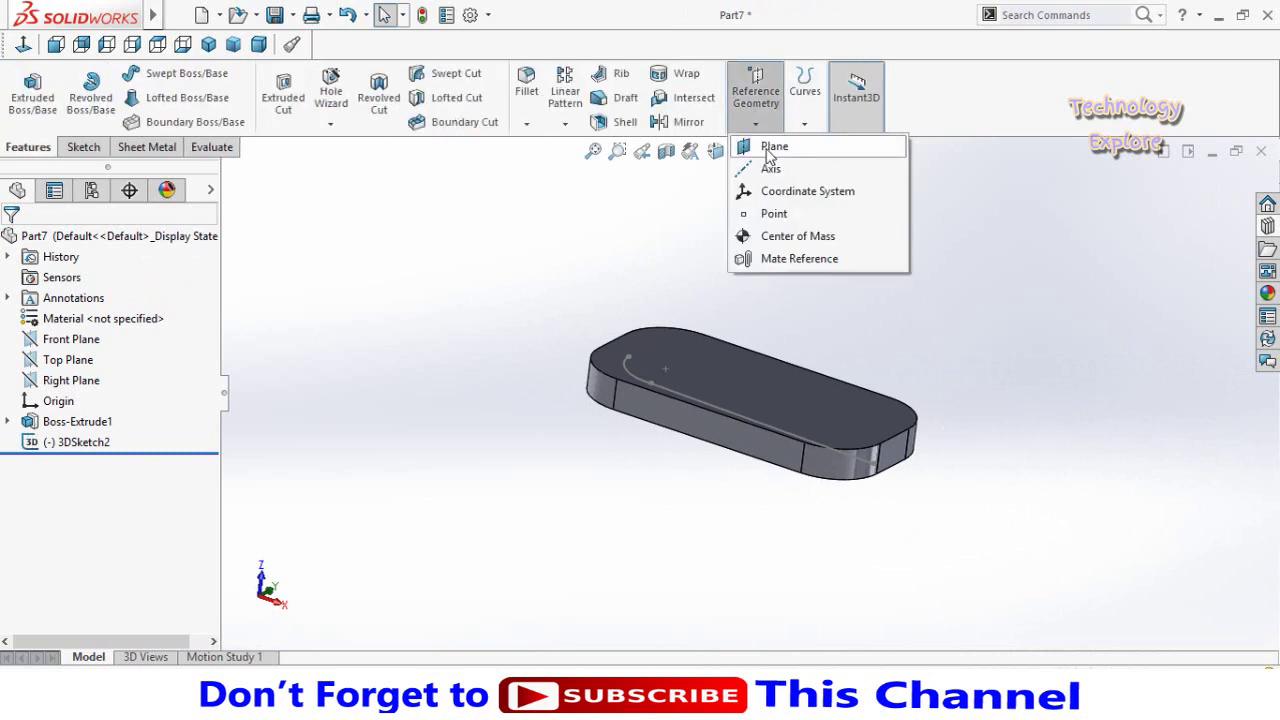
click(773, 148)
scroll(934, 477, down, 4)
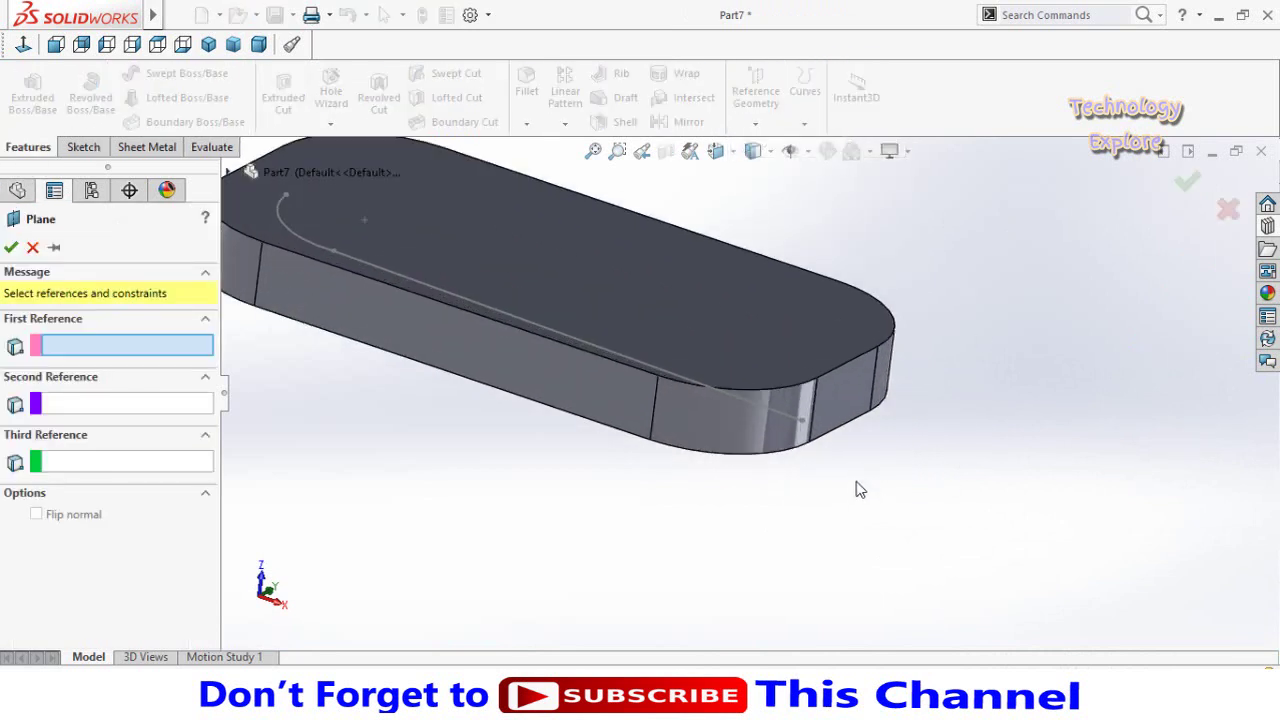
click(802, 425)
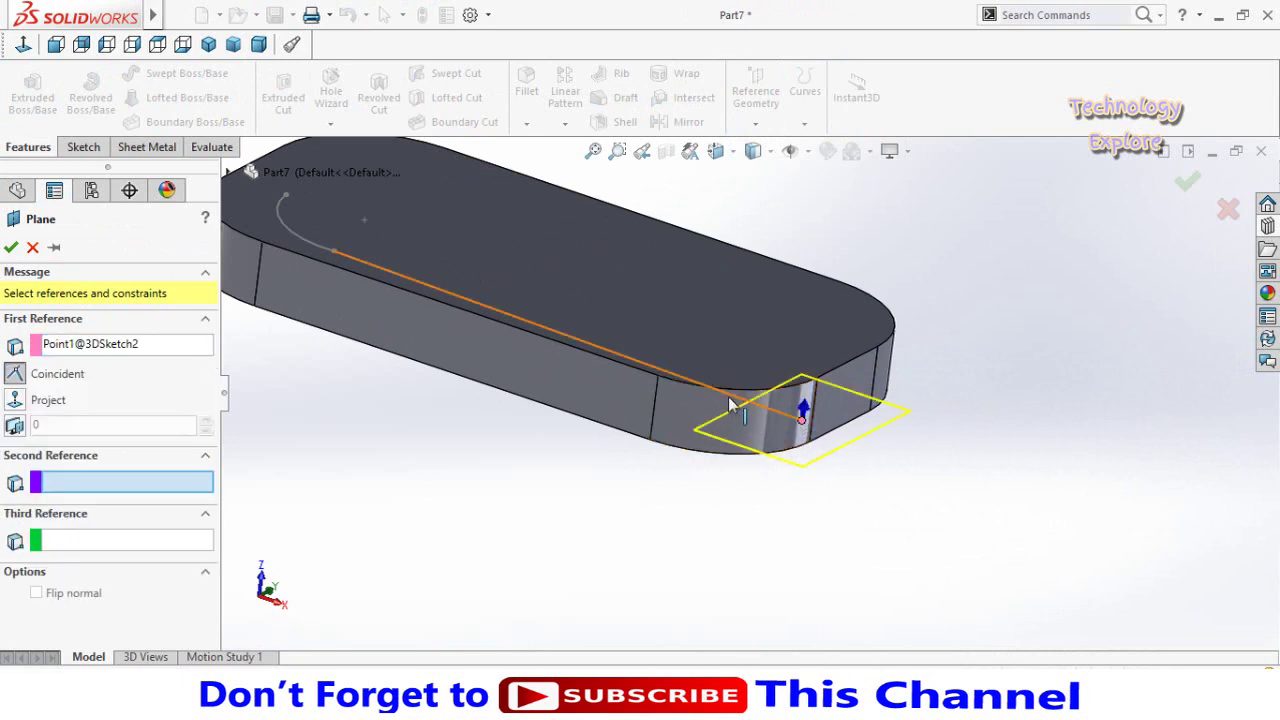
click(745, 398)
scroll(663, 451, up, 3)
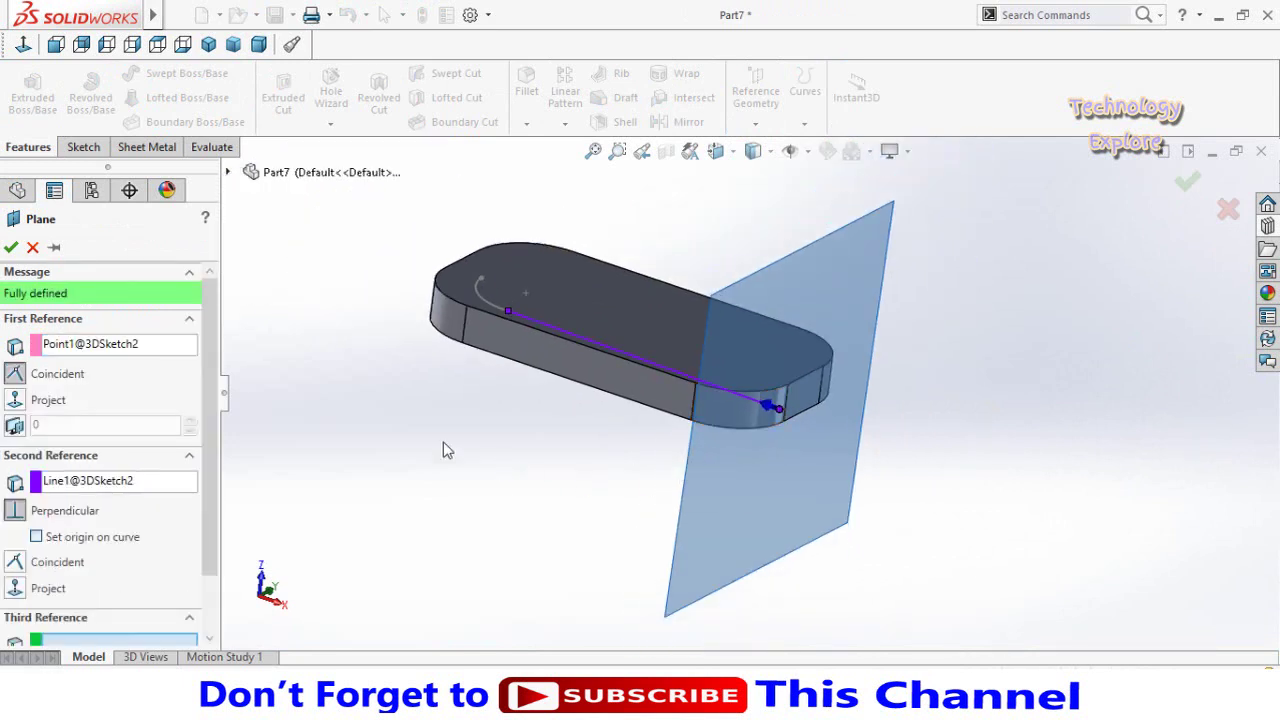
click(10, 249)
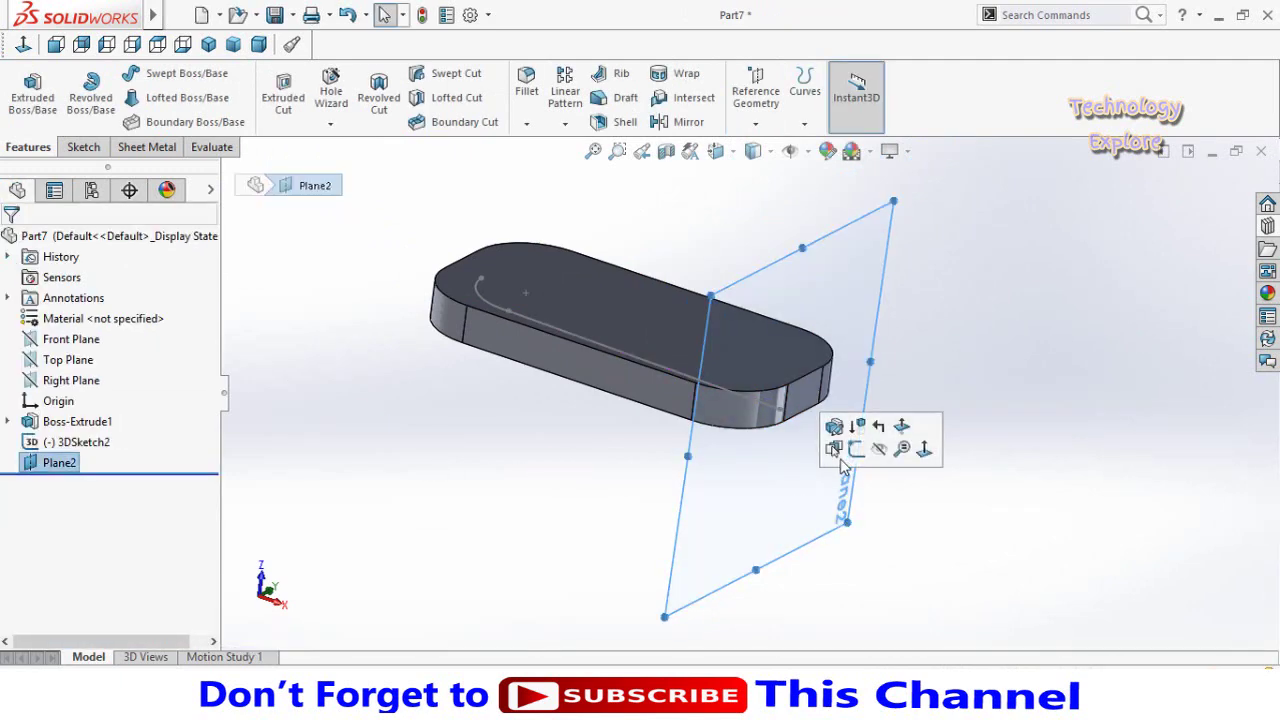
click(848, 462)
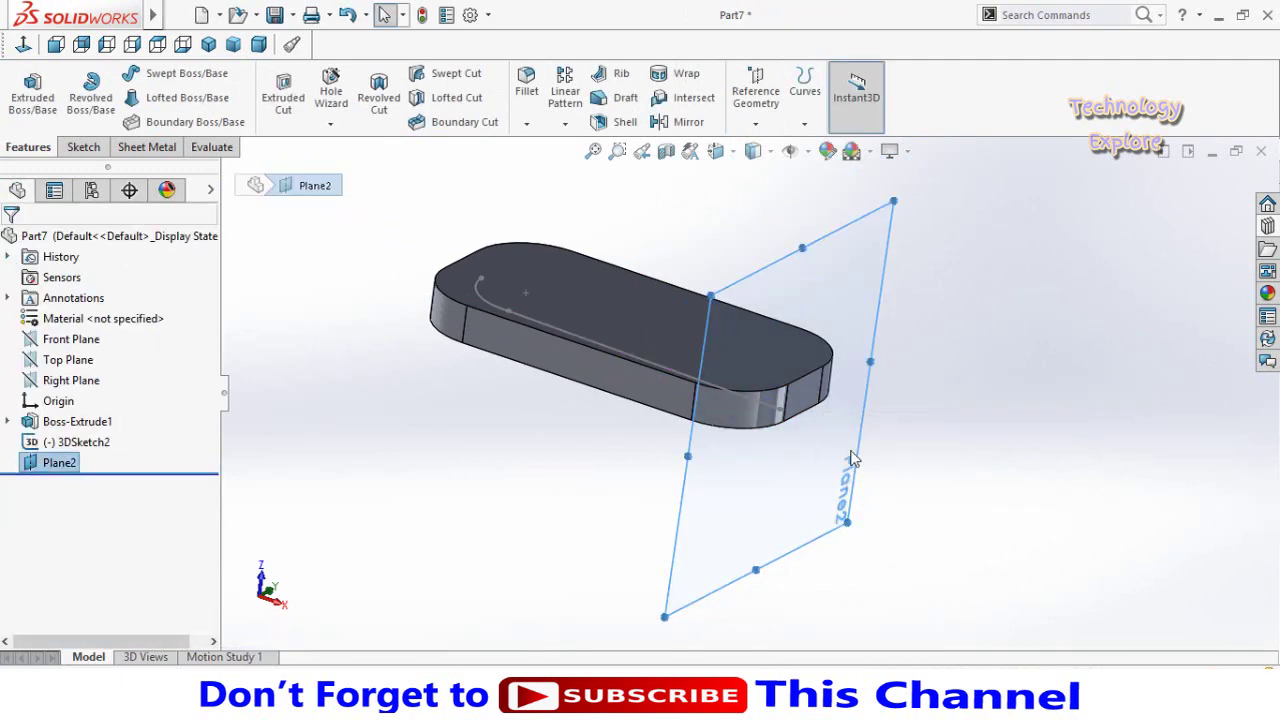
Step: View Plane2 face-on and draw a 40 mm diameter circle centred on the origin
click(23, 46)
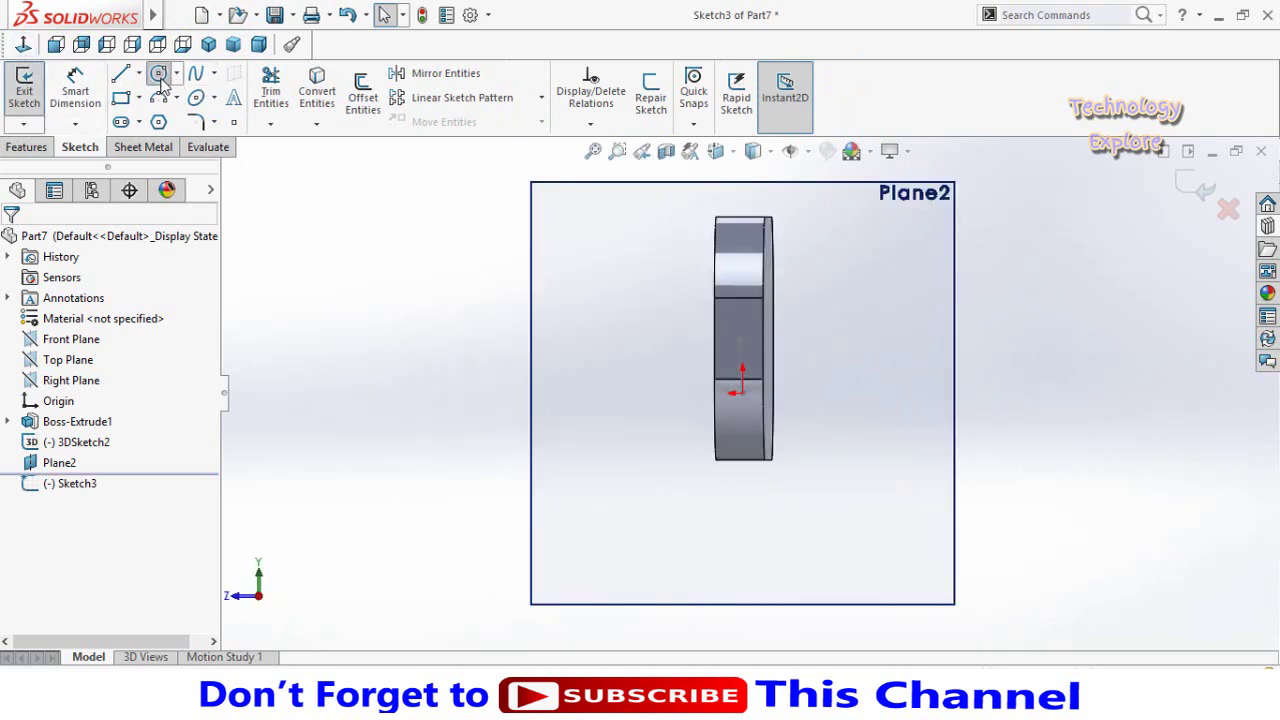
click(158, 74)
scroll(740, 450, down, 3)
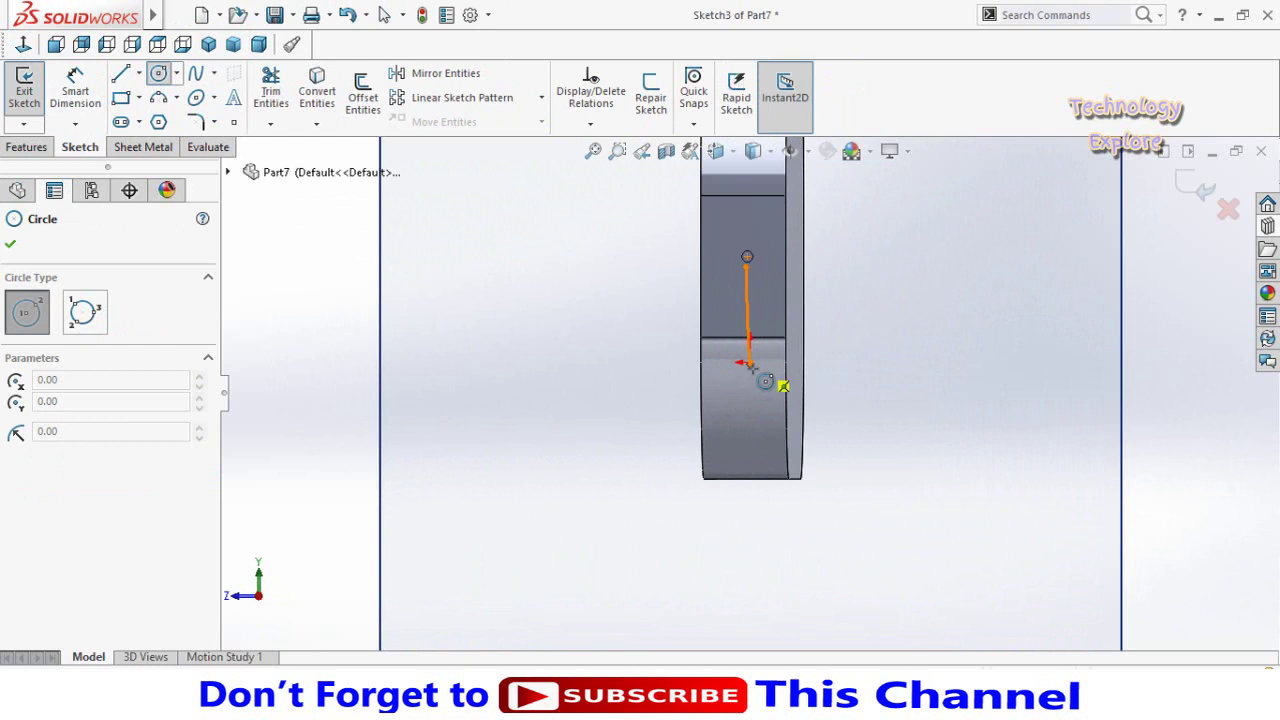
scroll(748, 352, down, 2)
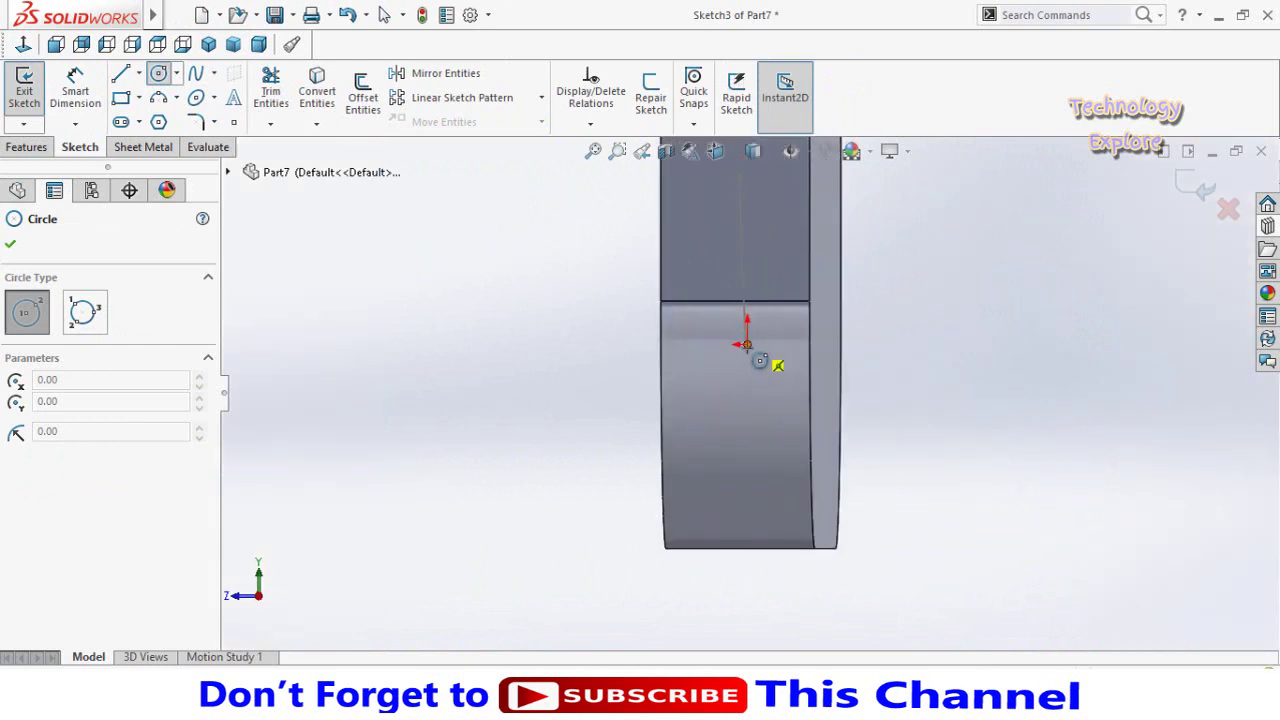
click(746, 344)
click(749, 420)
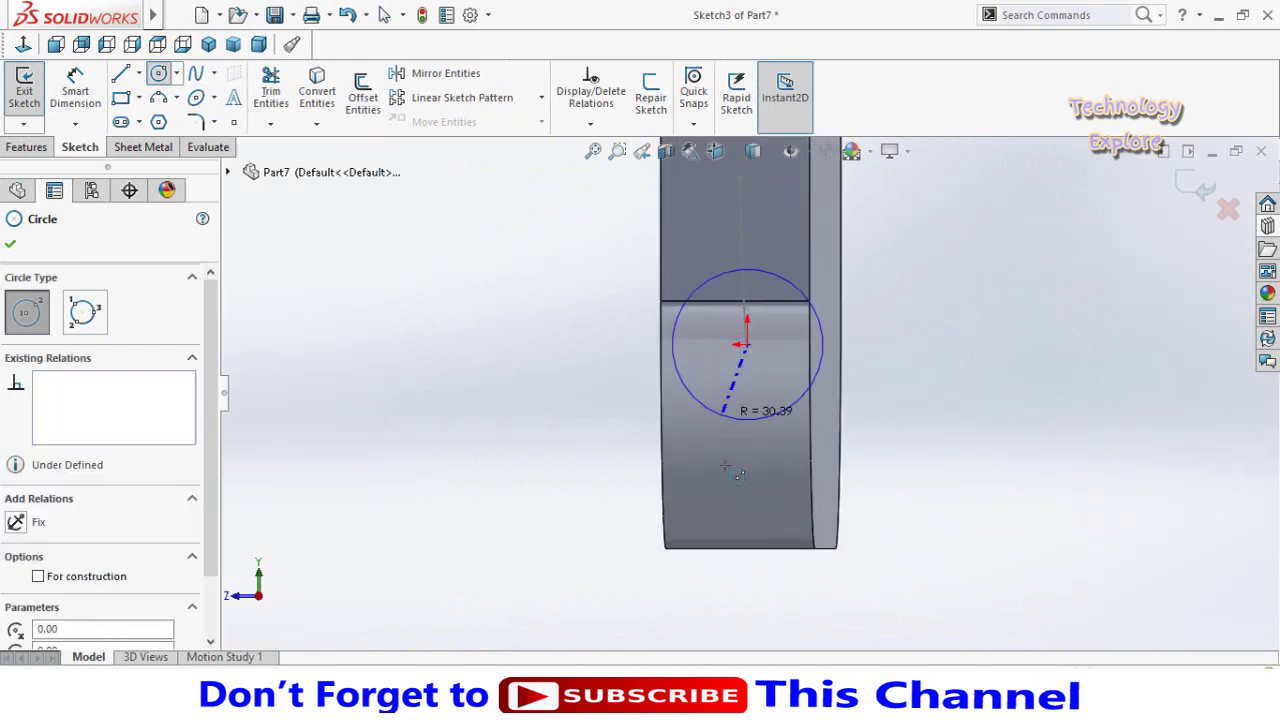
scroll(700, 460, up, 2)
right_drag(650, 508, 625, 365)
click(738, 412)
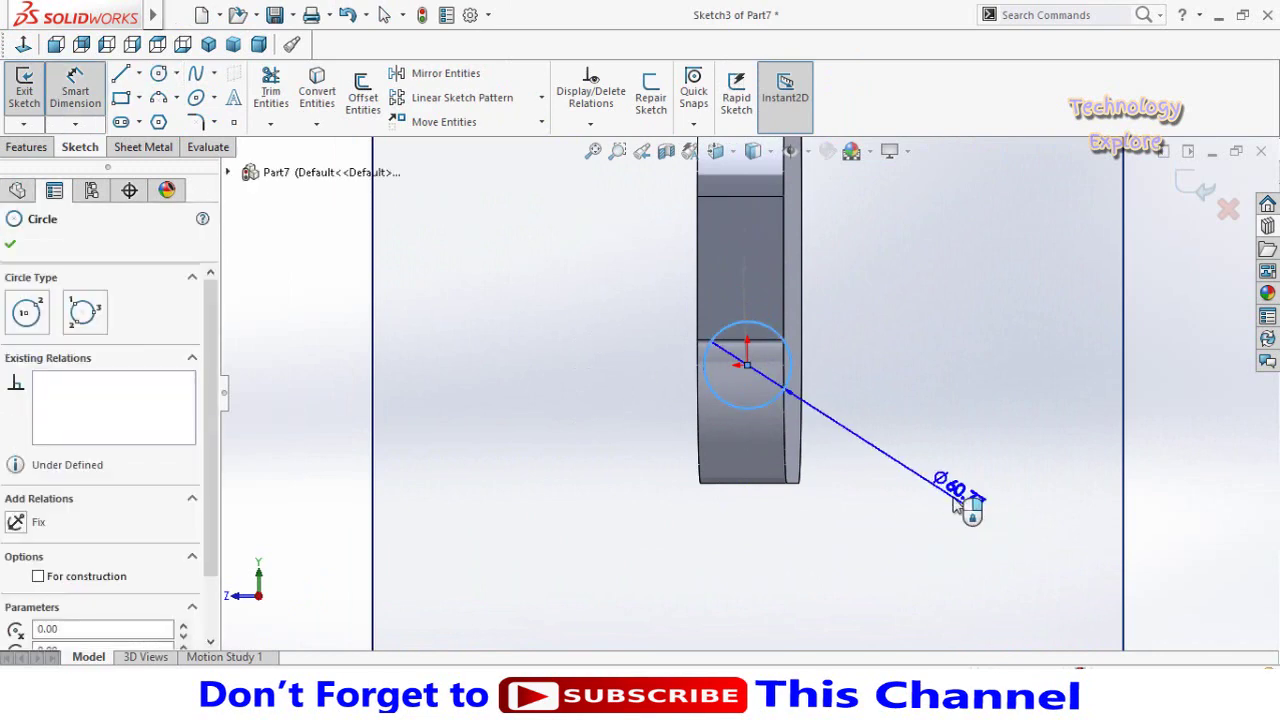
click(966, 508)
text(40)
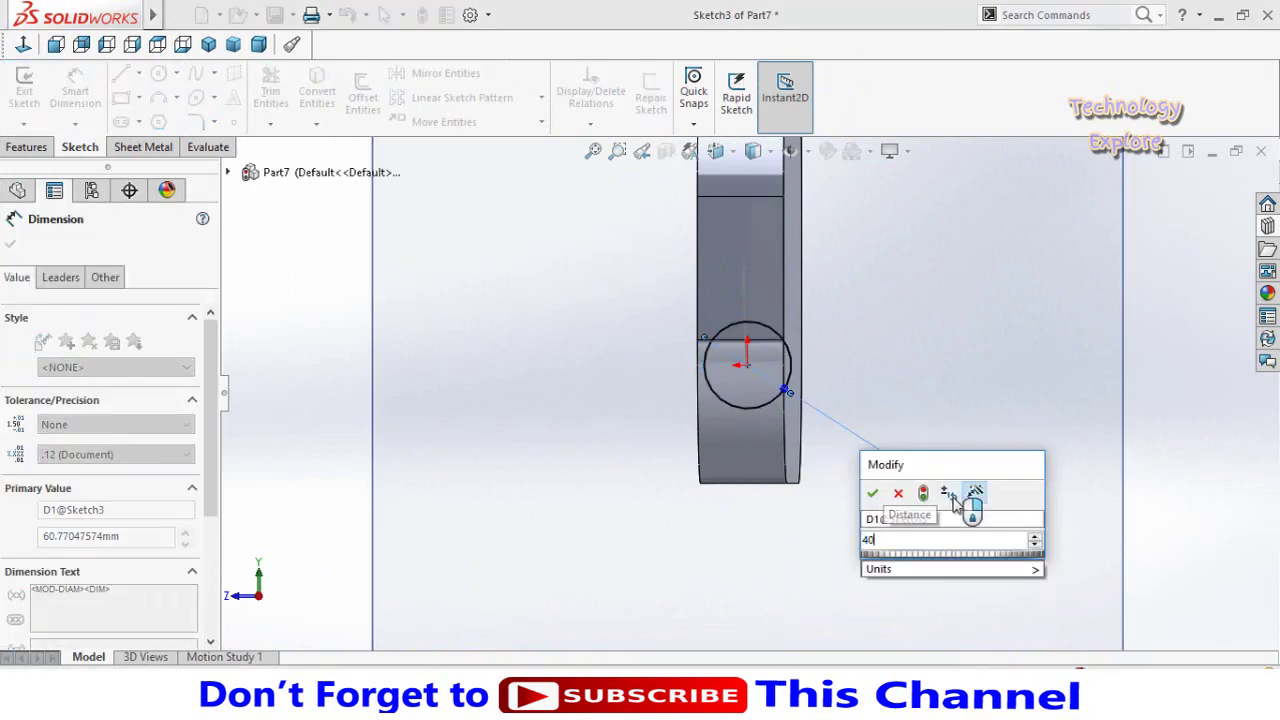
key(Return)
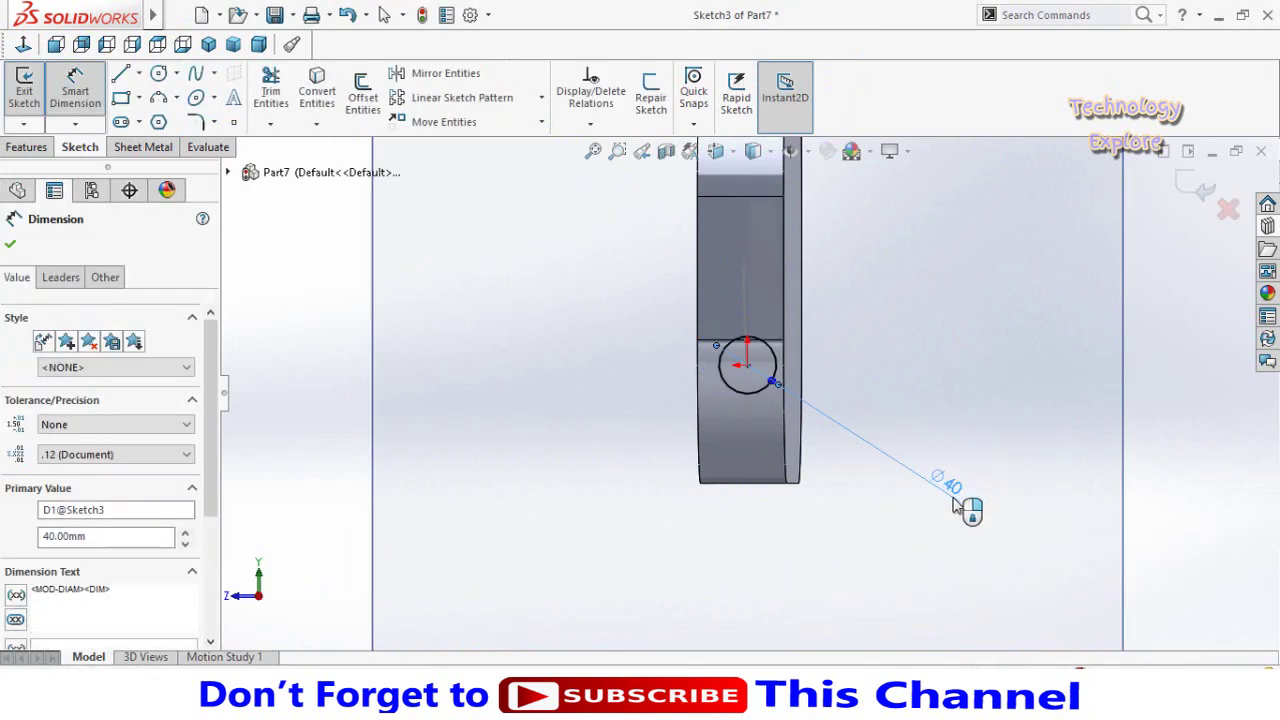
key(Escape)
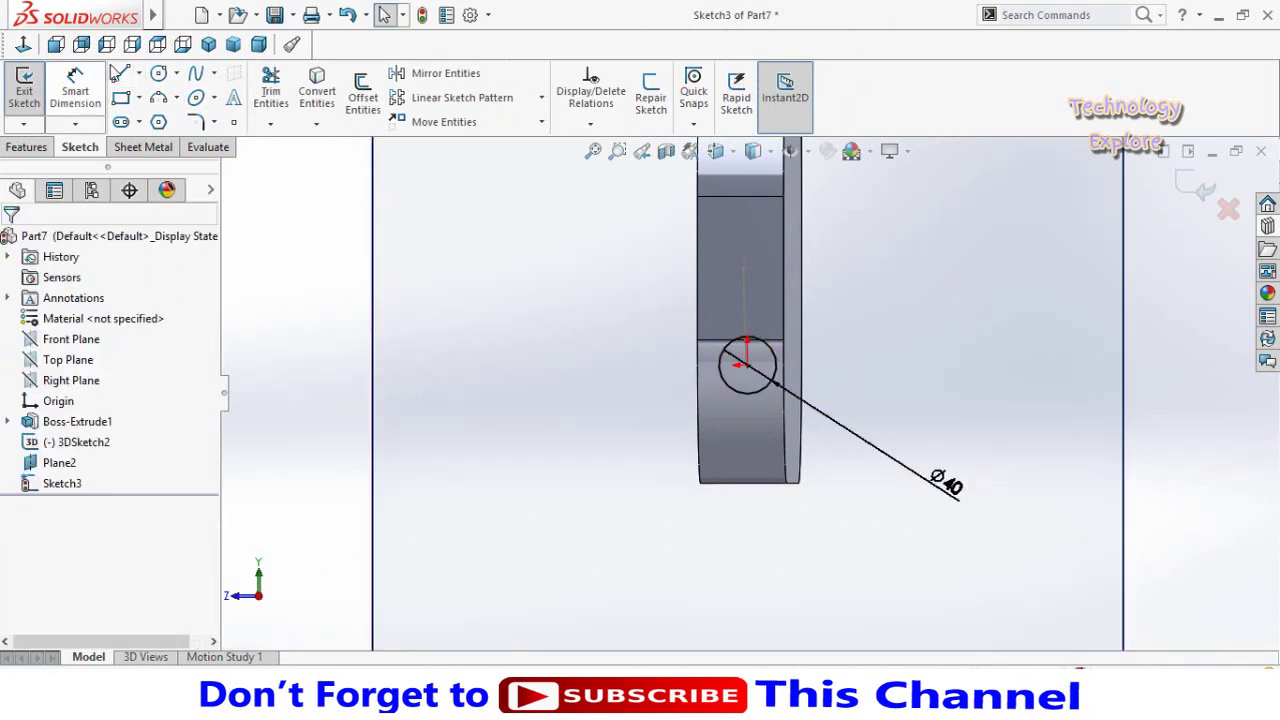
Step: Draw three lines forming a box leftward from the circle's bottom point to its top
click(120, 74)
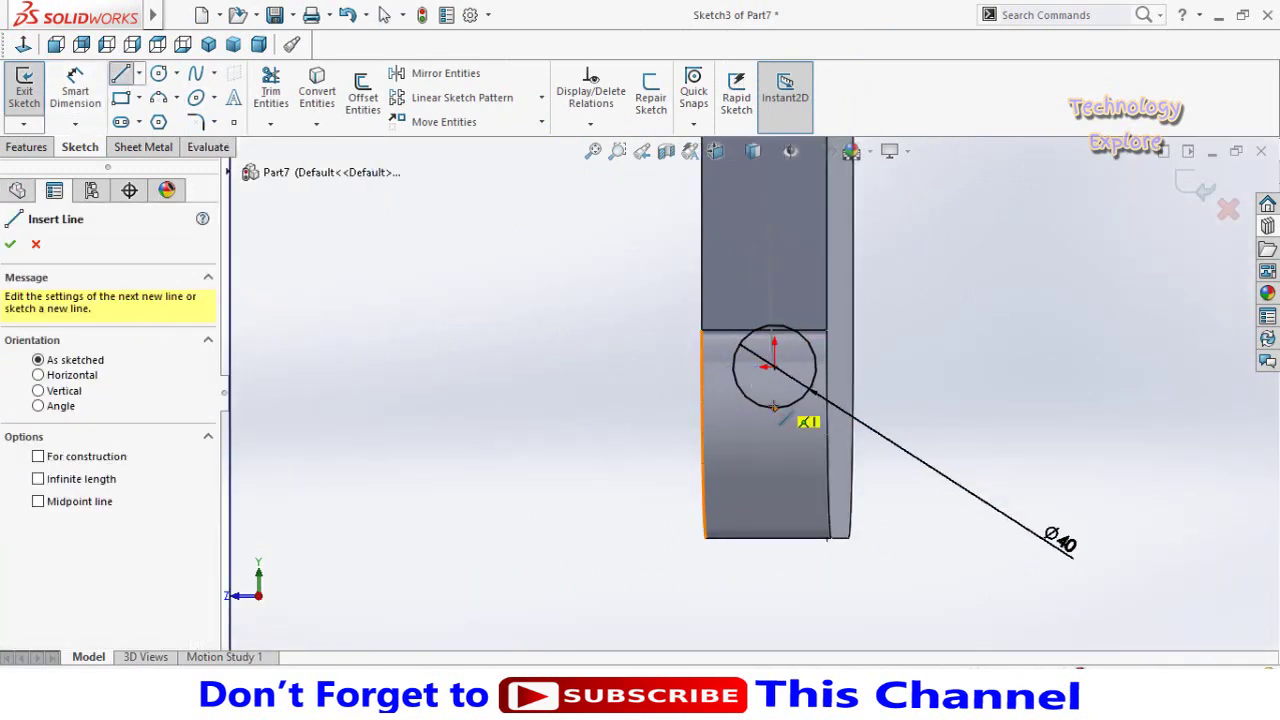
click(775, 406)
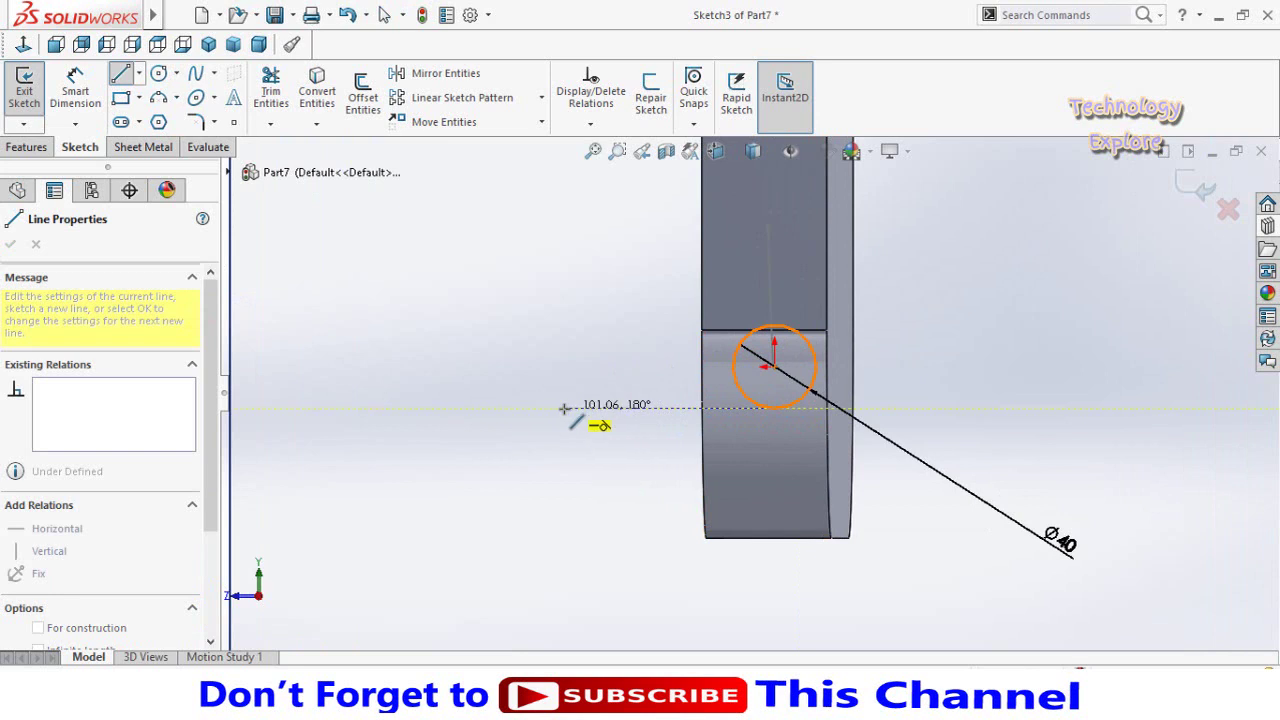
click(564, 408)
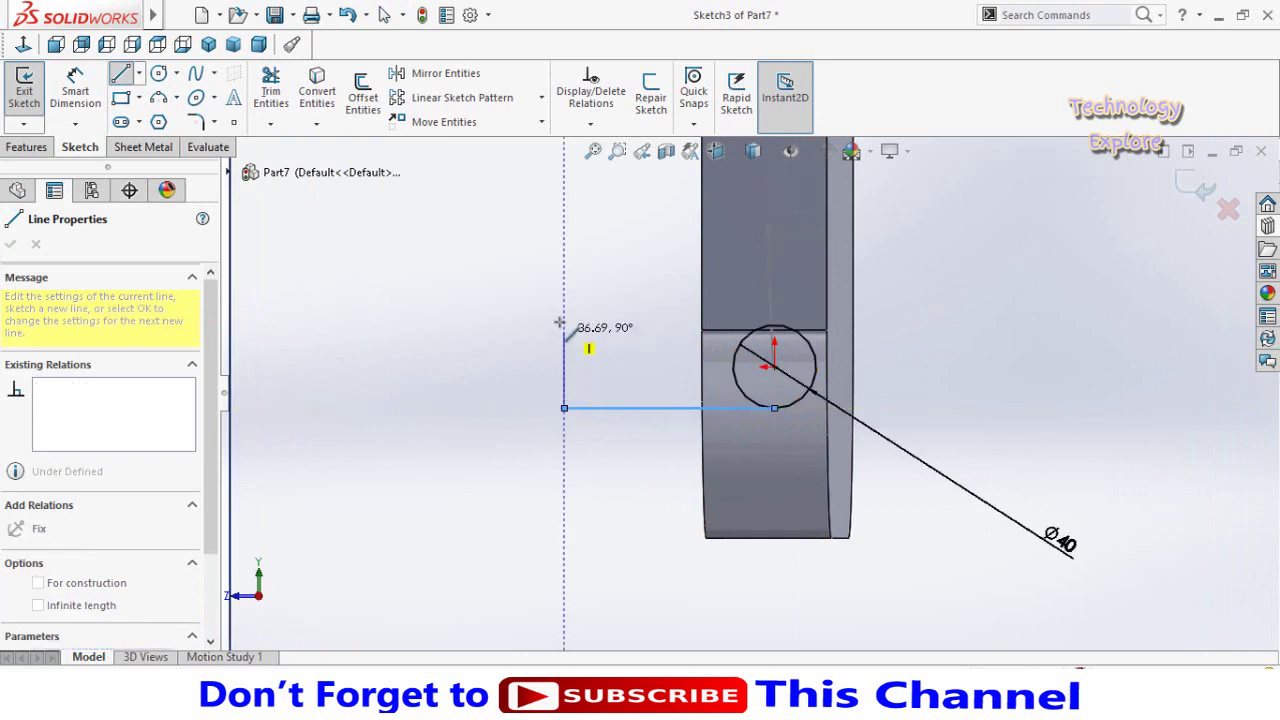
click(564, 325)
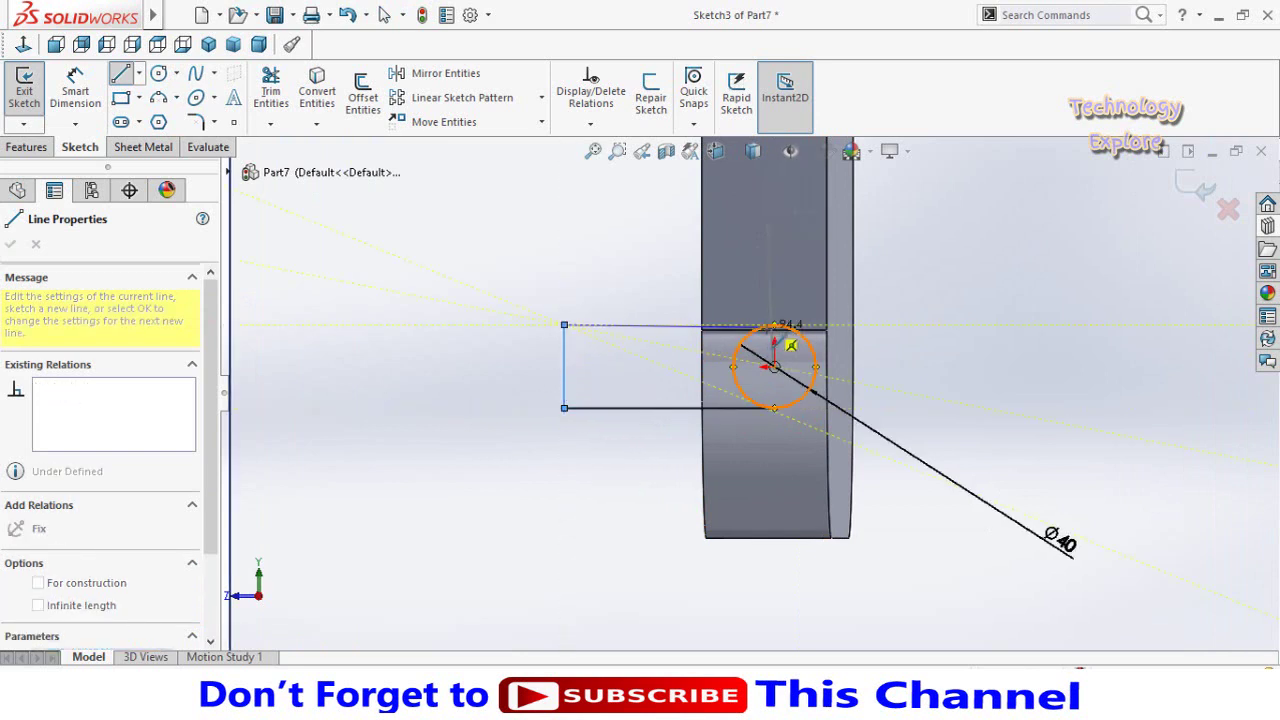
click(775, 325)
key(Escape)
scroll(567, 390, up, 2)
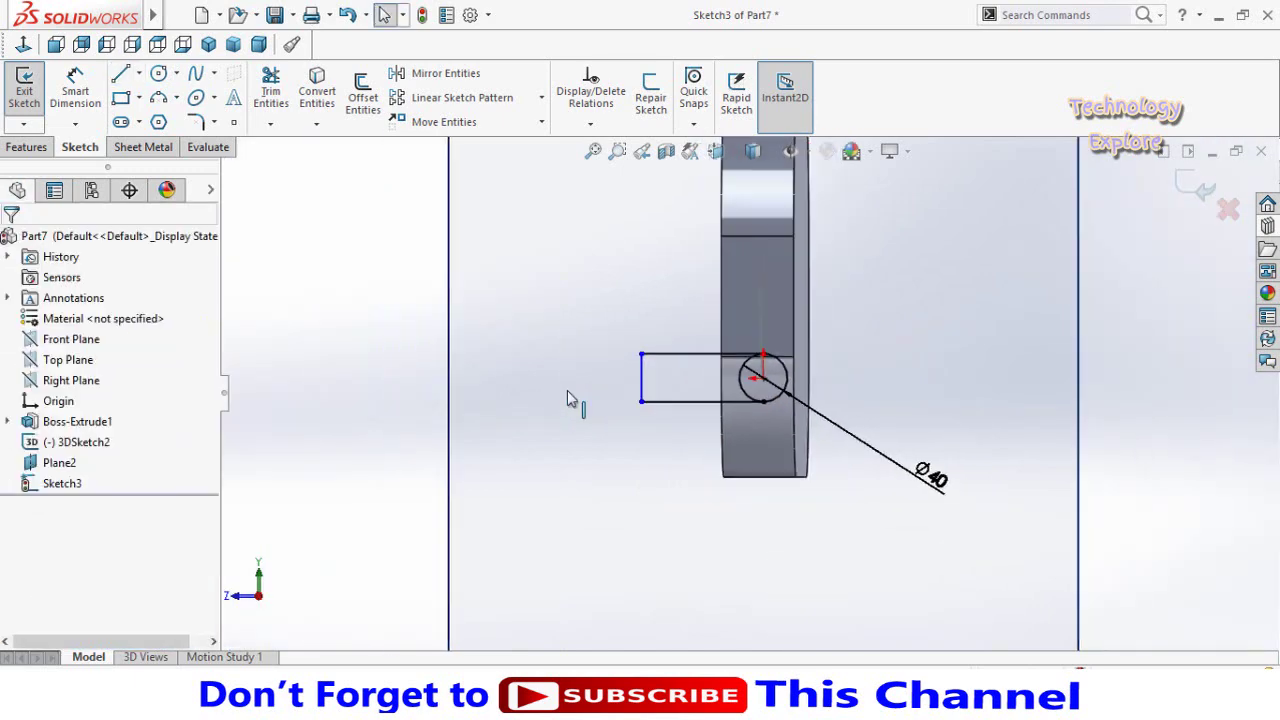
scroll(567, 390, up, 2)
Step: Tilt and zoom the view onto Sketch3's Ø40 circle, then activate Power trim
mouse_move(578, 466)
middle_down()
mouse_move(744, 197)
mouse_move(680, 229)
mouse_move(689, 420)
mouse_move(859, 345)
mouse_move(831, 214)
mouse_move(771, 297)
mouse_move(846, 334)
mouse_move(829, 243)
mouse_move(832, 530)
mouse_move(726, 457)
mouse_move(803, 426)
mouse_move(768, 429)
mouse_move(688, 503)
mouse_move(706, 486)
mouse_move(677, 483)
mouse_move(663, 503)
middle_up()
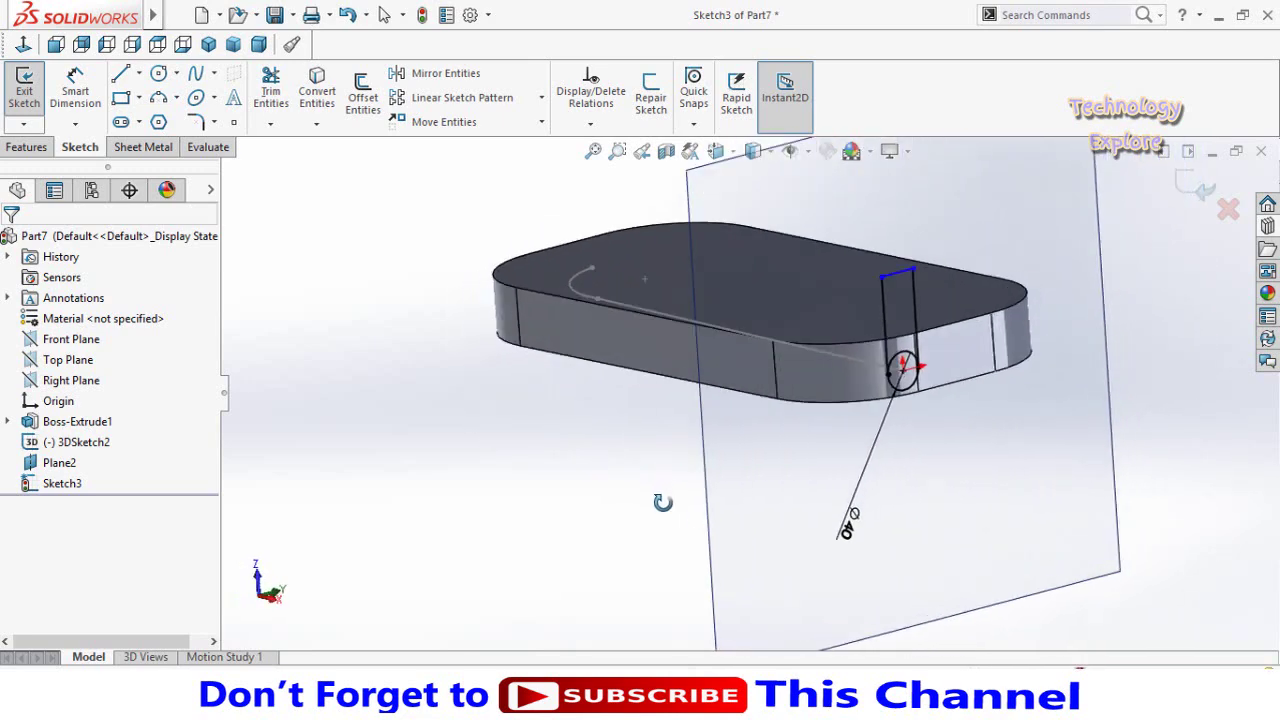
scroll(937, 395, down, 2)
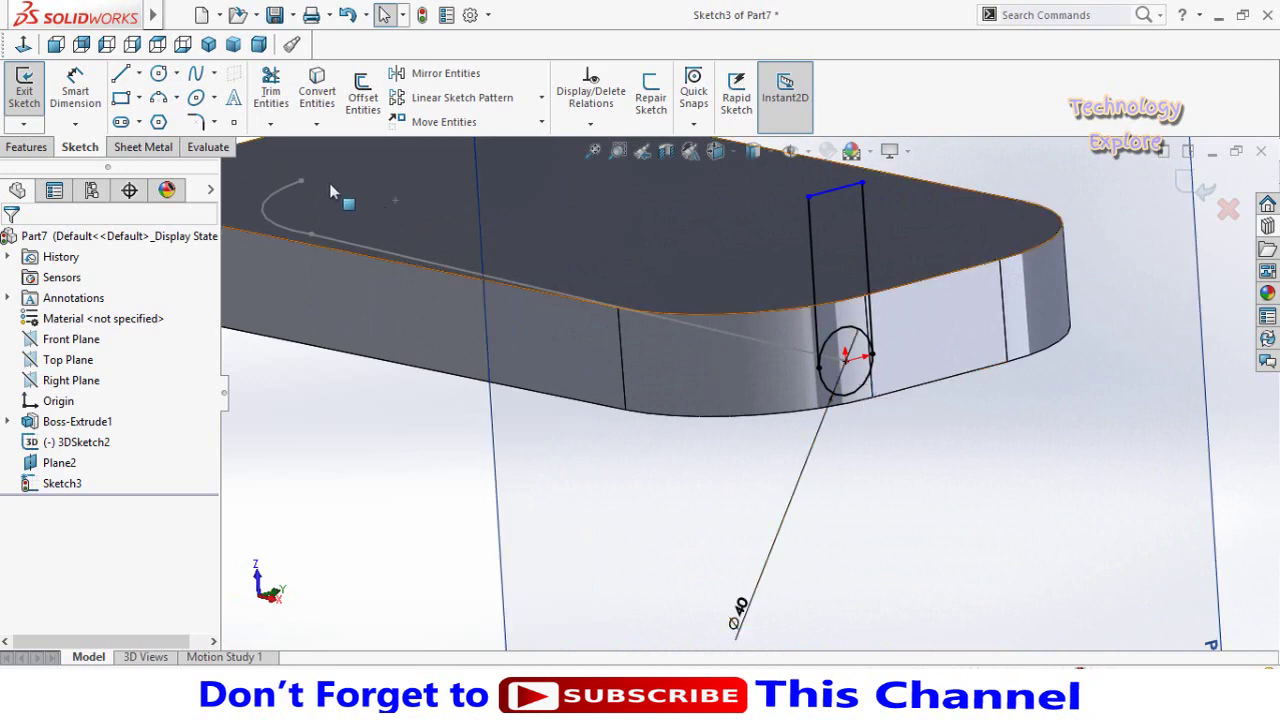
click(264, 90)
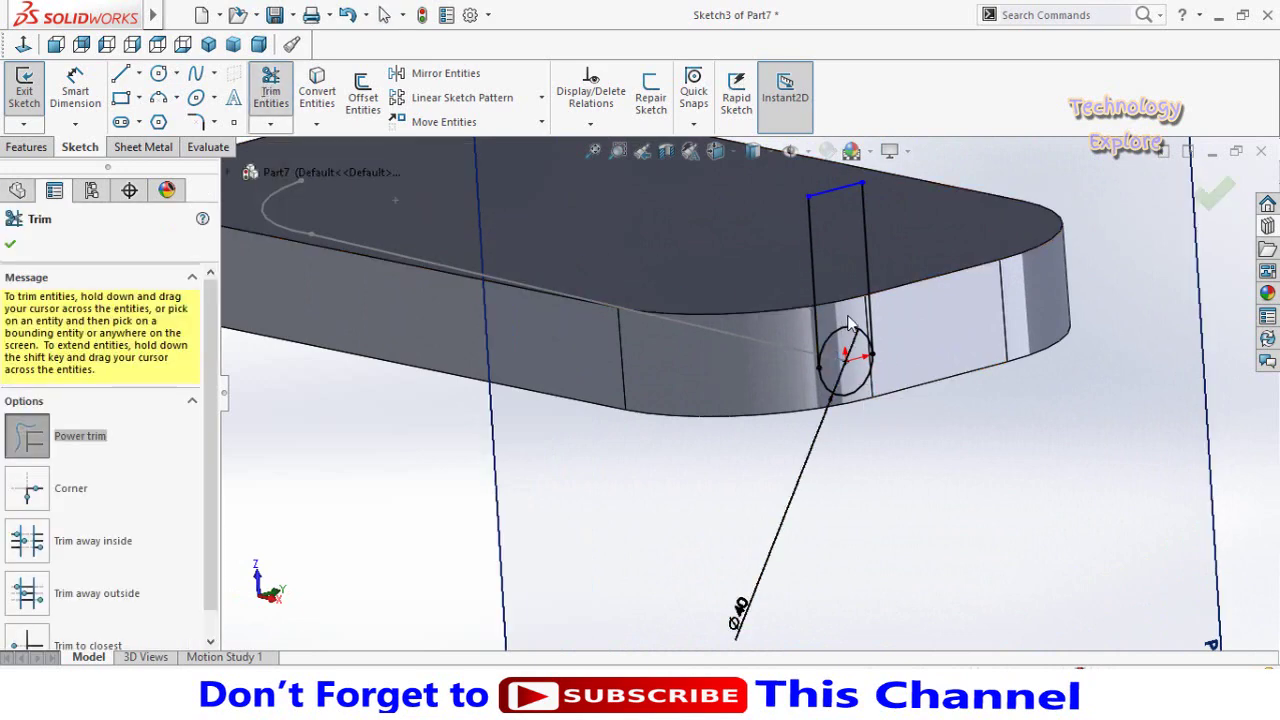
Step: Trim away the upper part of the circle, exit Sketch3 and hide Plane2
drag(848, 322, 846, 342)
scroll(930, 362, up, 3)
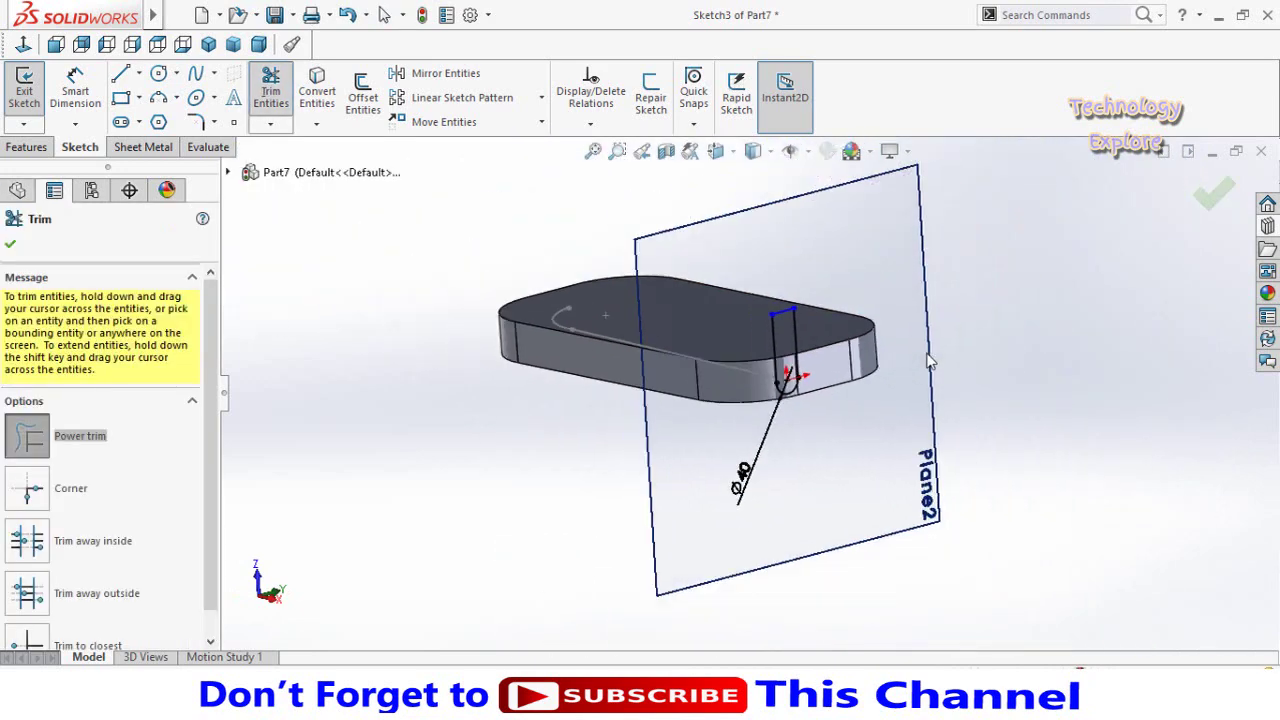
key(Escape)
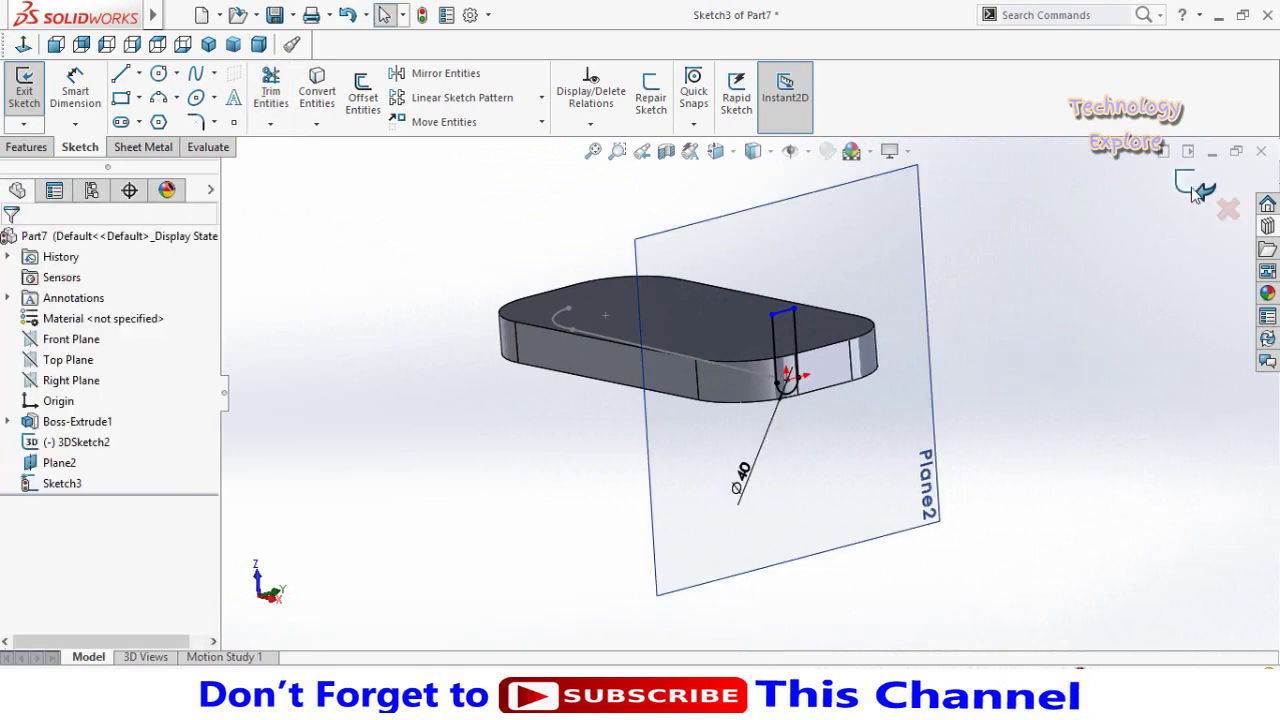
click(1188, 186)
click(887, 257)
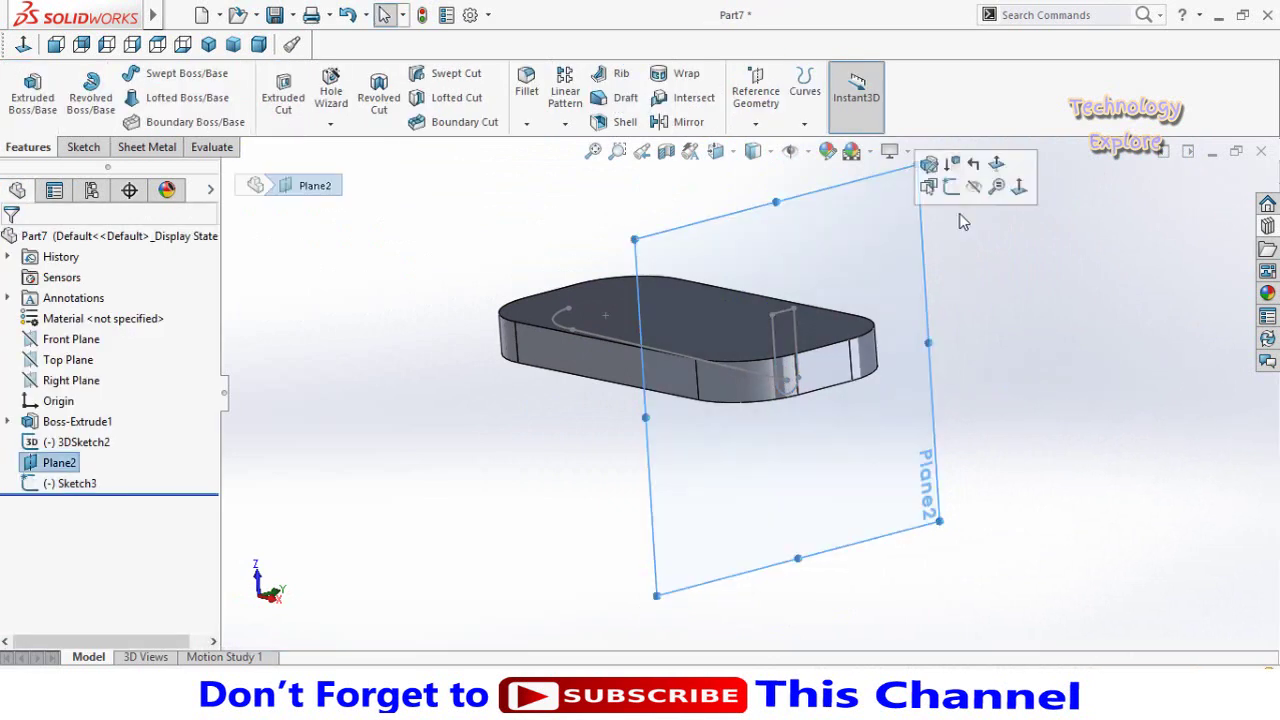
click(951, 189)
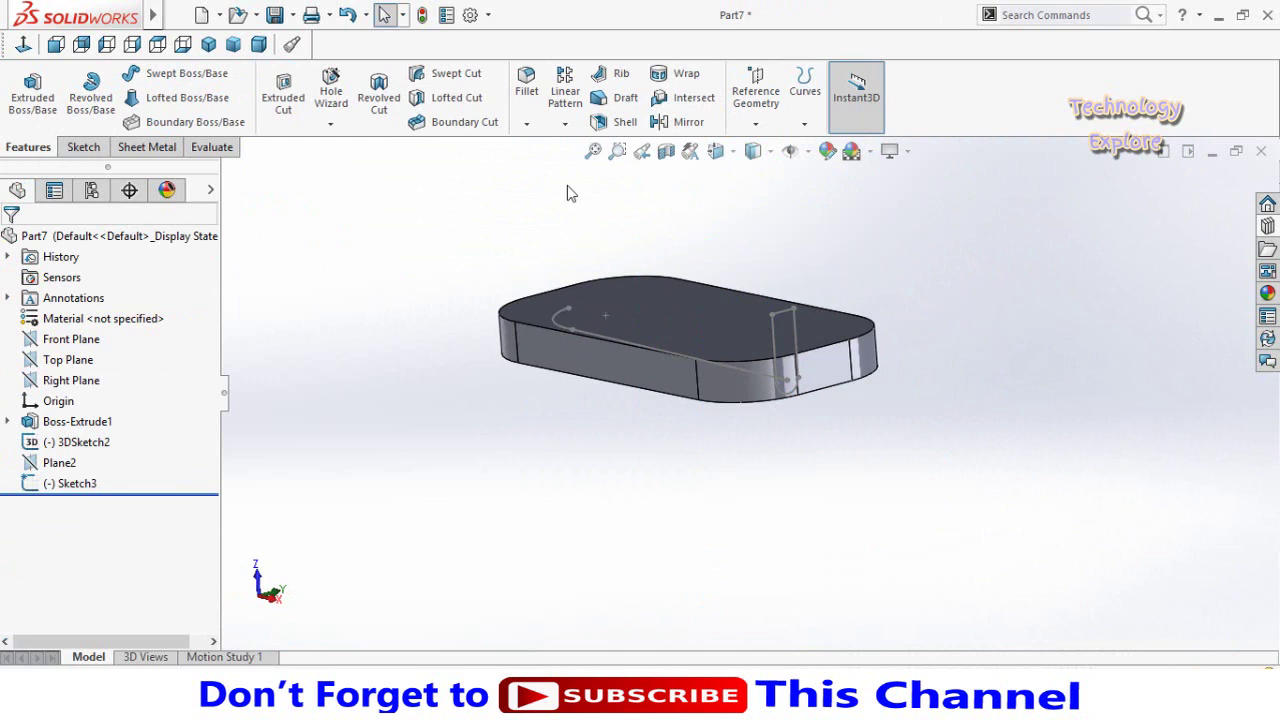
Step: Create Cut-Sweep2 using Sketch3 as the profile and 3DSketch2 as the path
click(447, 80)
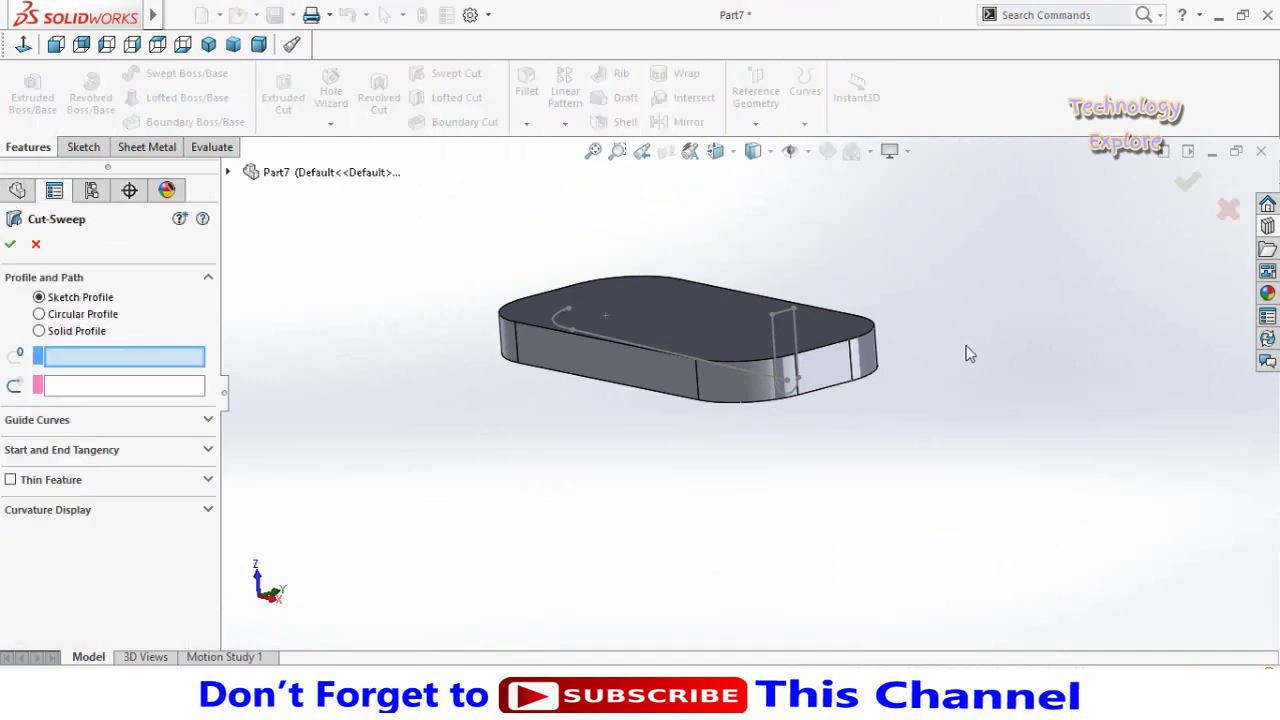
click(760, 333)
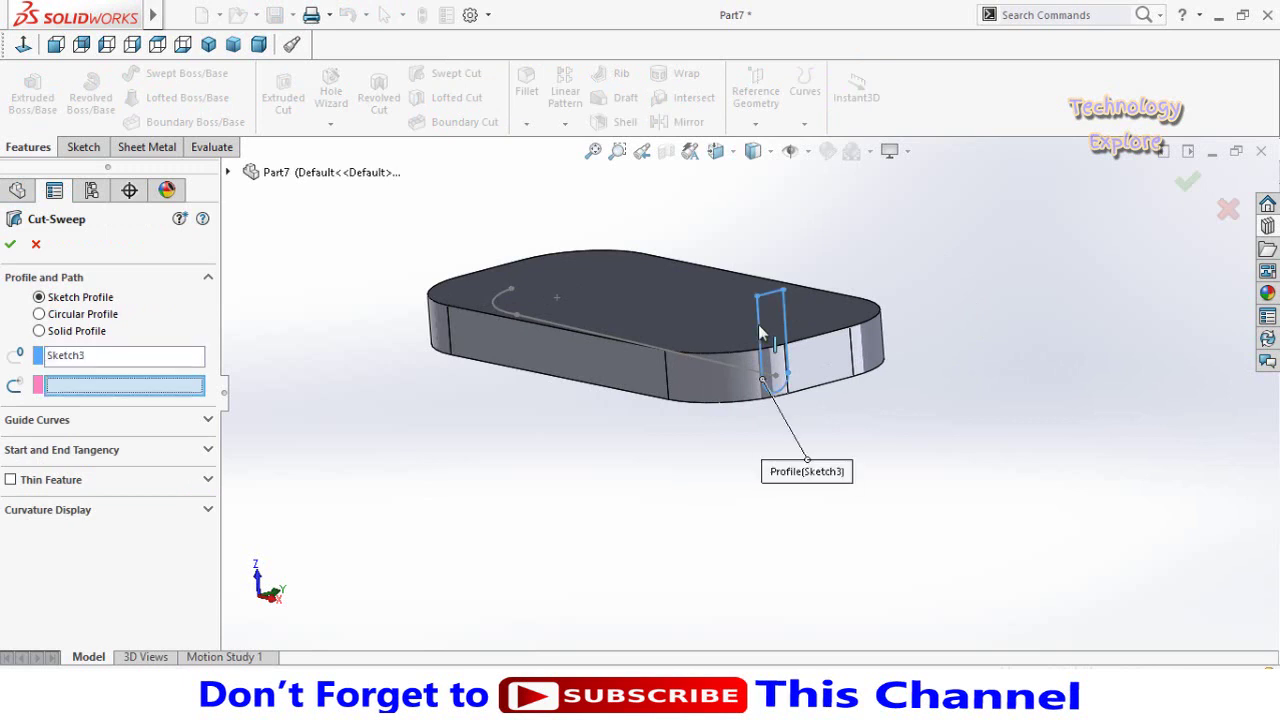
scroll(667, 342, down, 2)
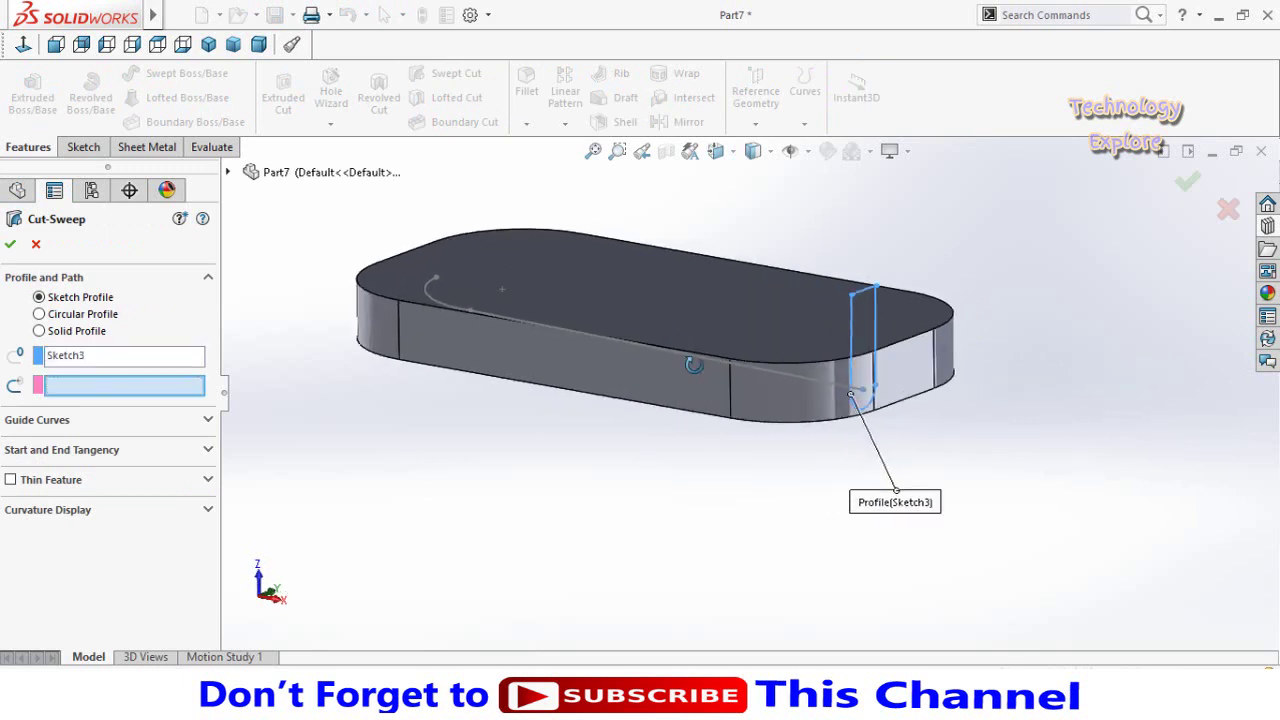
middle_drag(671, 342, 689, 383)
click(689, 382)
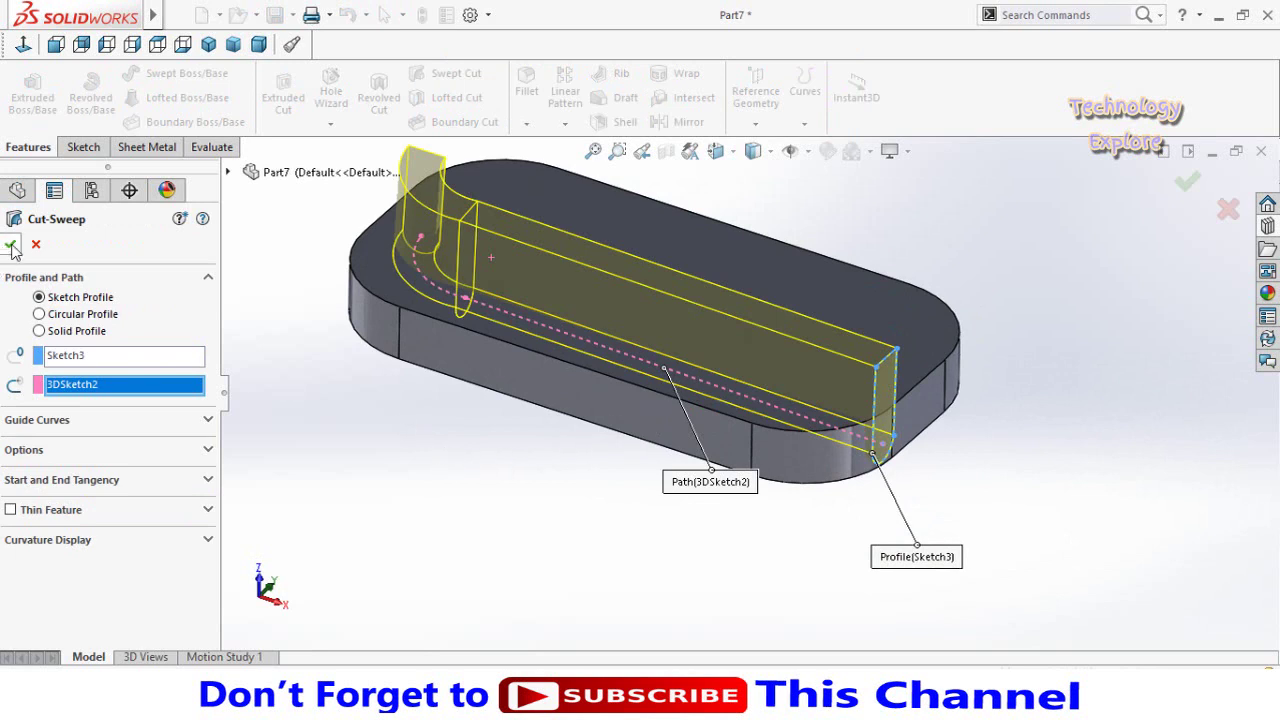
scroll(543, 549, up, 3)
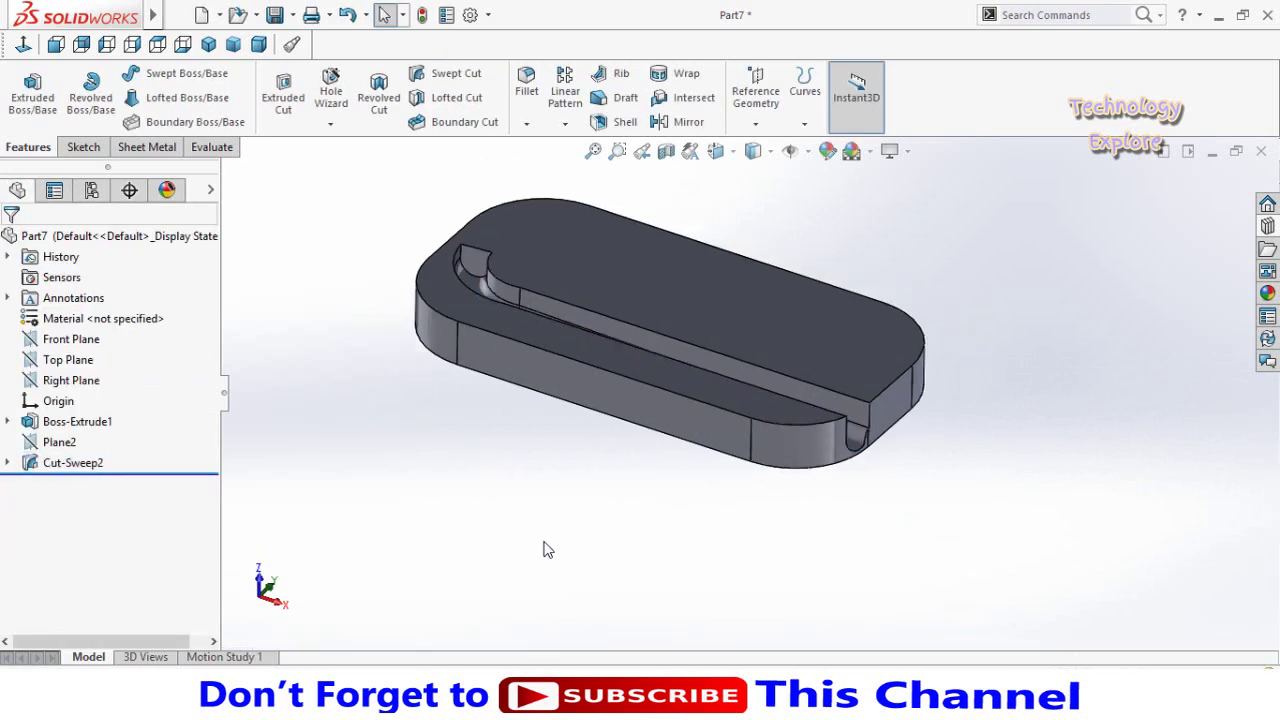
mouse_move(543, 549)
middle_down()
mouse_move(603, 509)
mouse_move(620, 550)
middle_up()
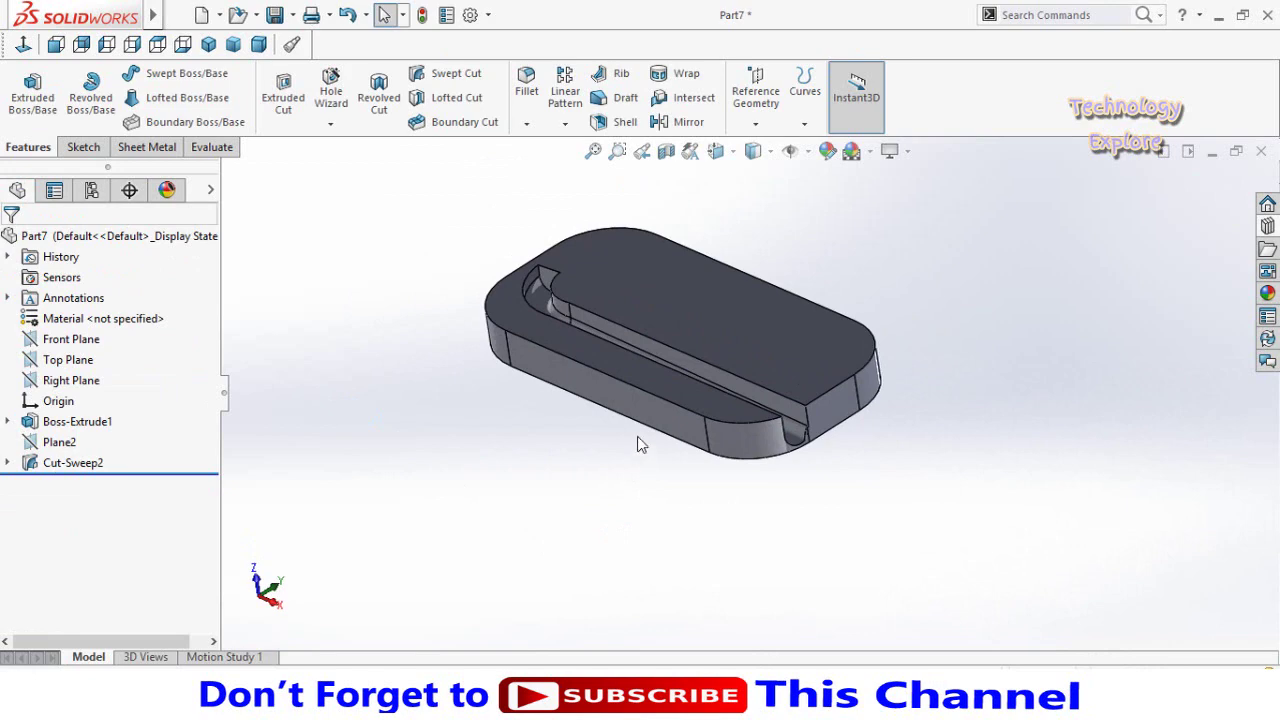
Step: Create Plane3 midway between the two long side faces of Boss-Extrude1
click(651, 410)
mouse_move(963, 321)
middle_down()
mouse_move(865, 323)
mouse_move(871, 466)
middle_up()
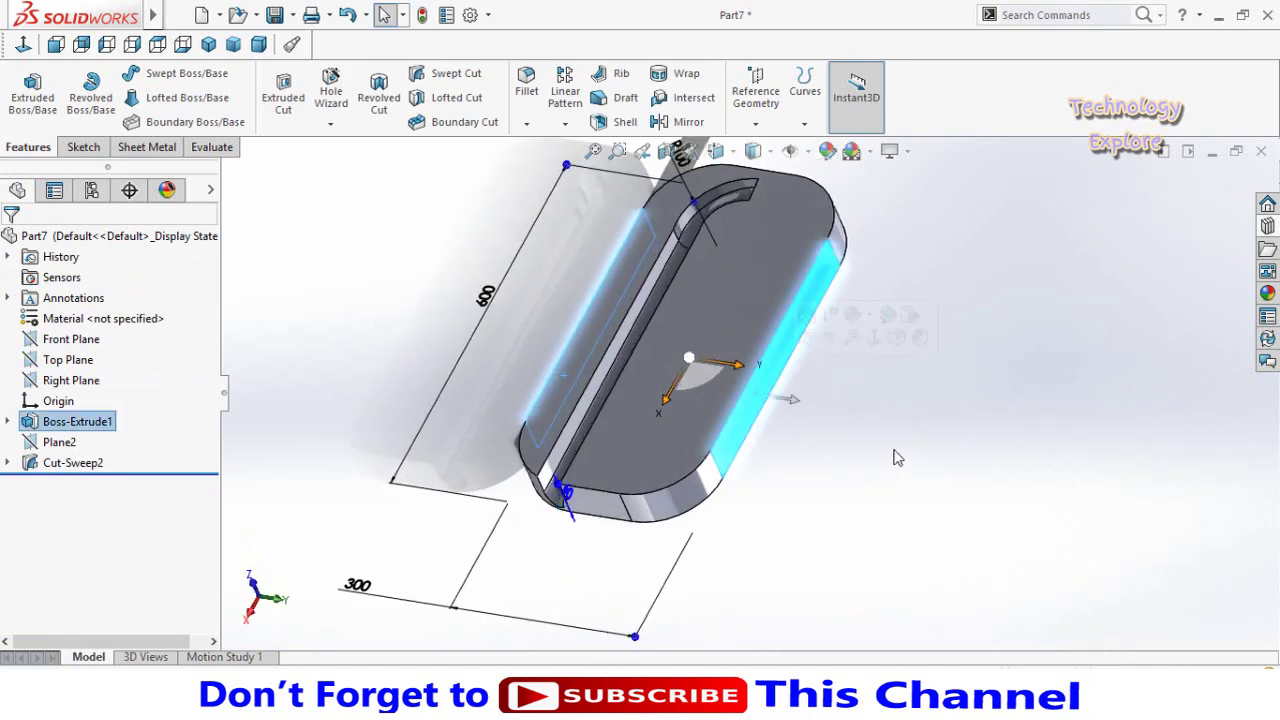
click(755, 103)
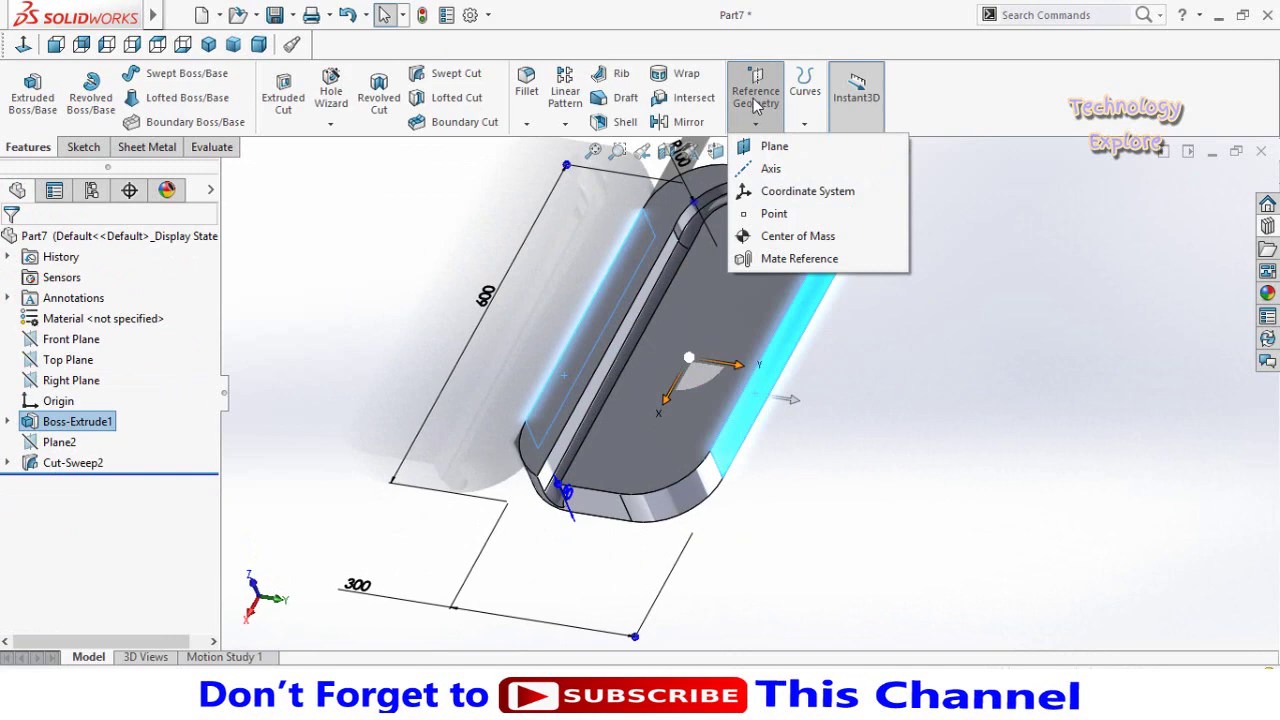
click(766, 147)
mouse_move(900, 336)
middle_down()
mouse_move(897, 440)
mouse_move(862, 399)
mouse_move(846, 434)
mouse_move(866, 434)
middle_up()
scroll(677, 391, down, 3)
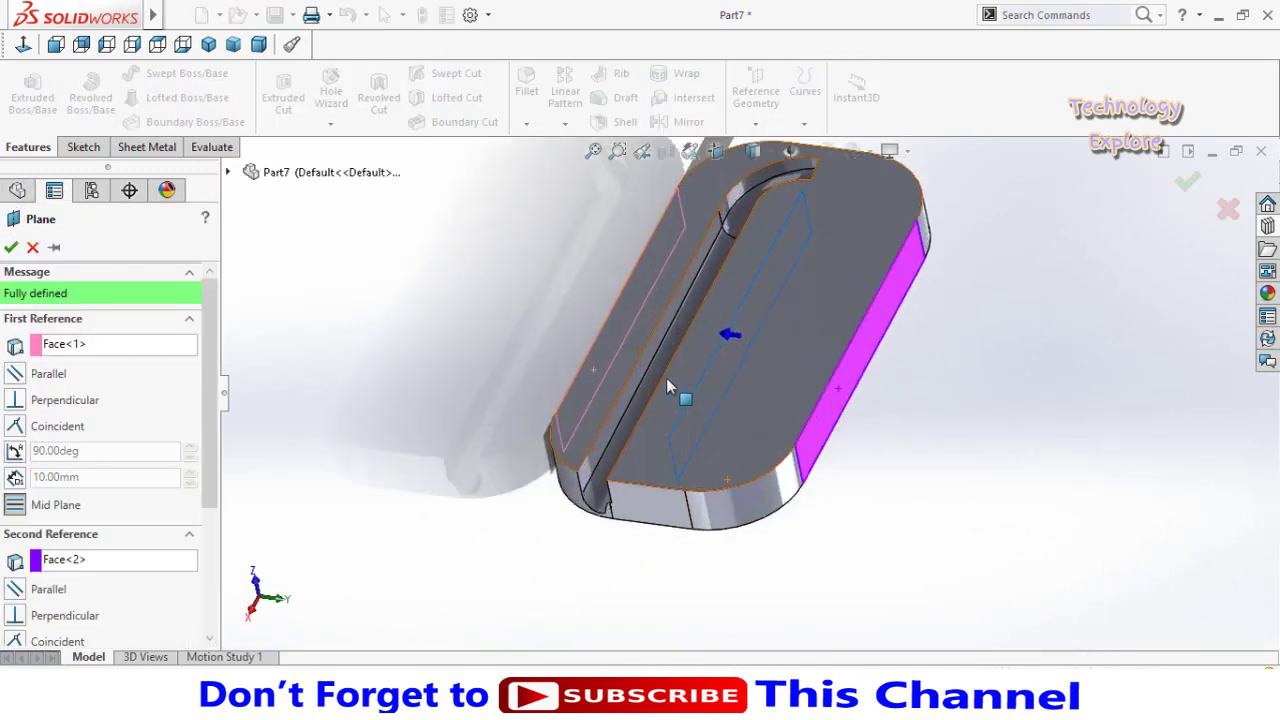
scroll(742, 407, down, 2)
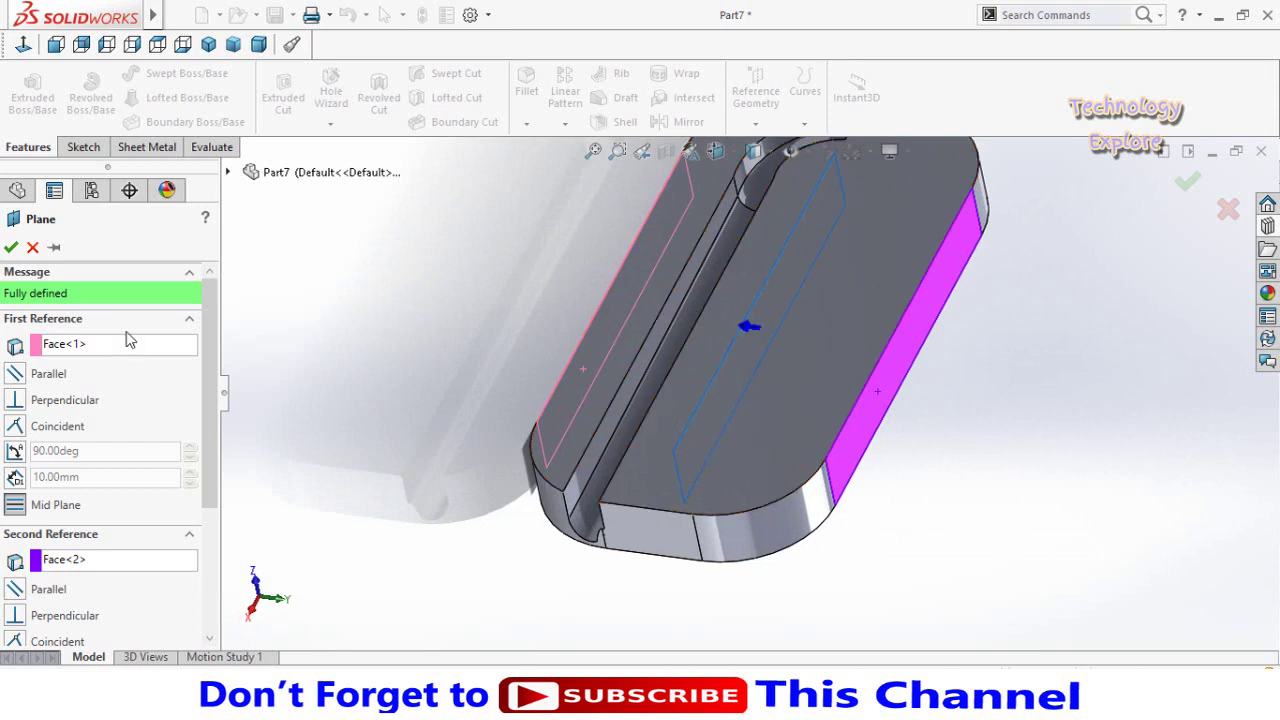
click(8, 248)
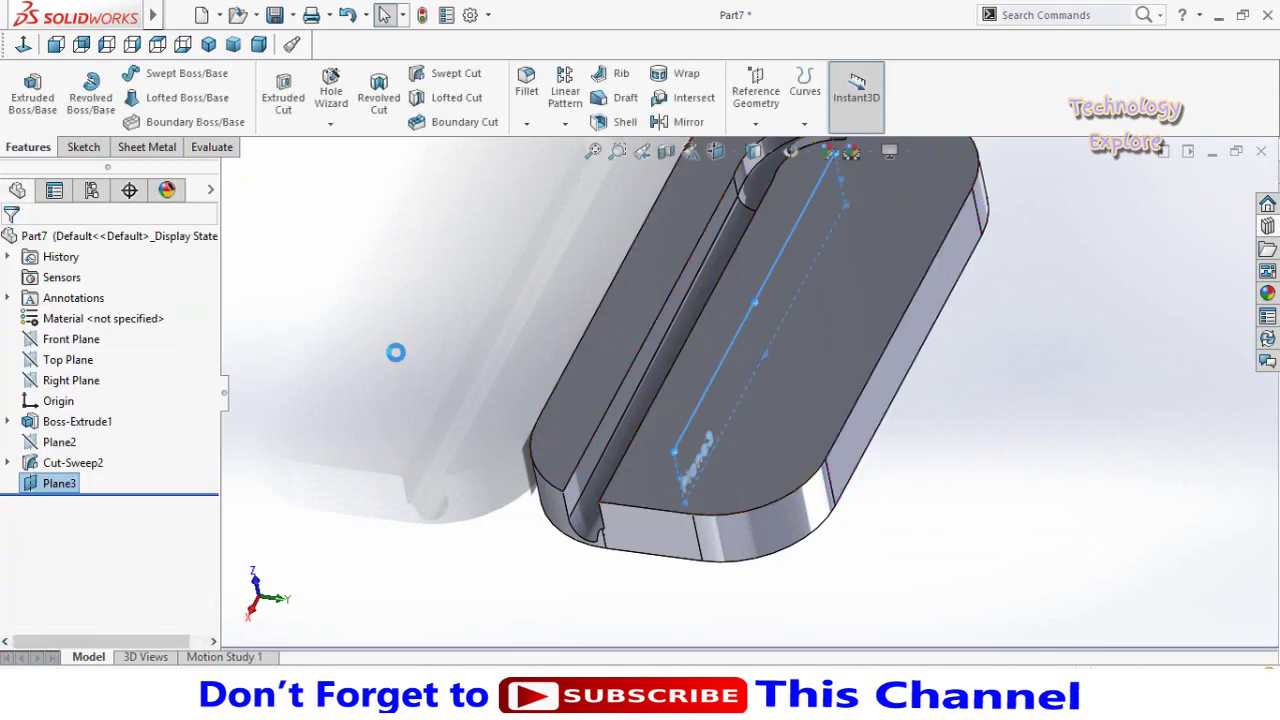
middle_drag(510, 426, 535, 185)
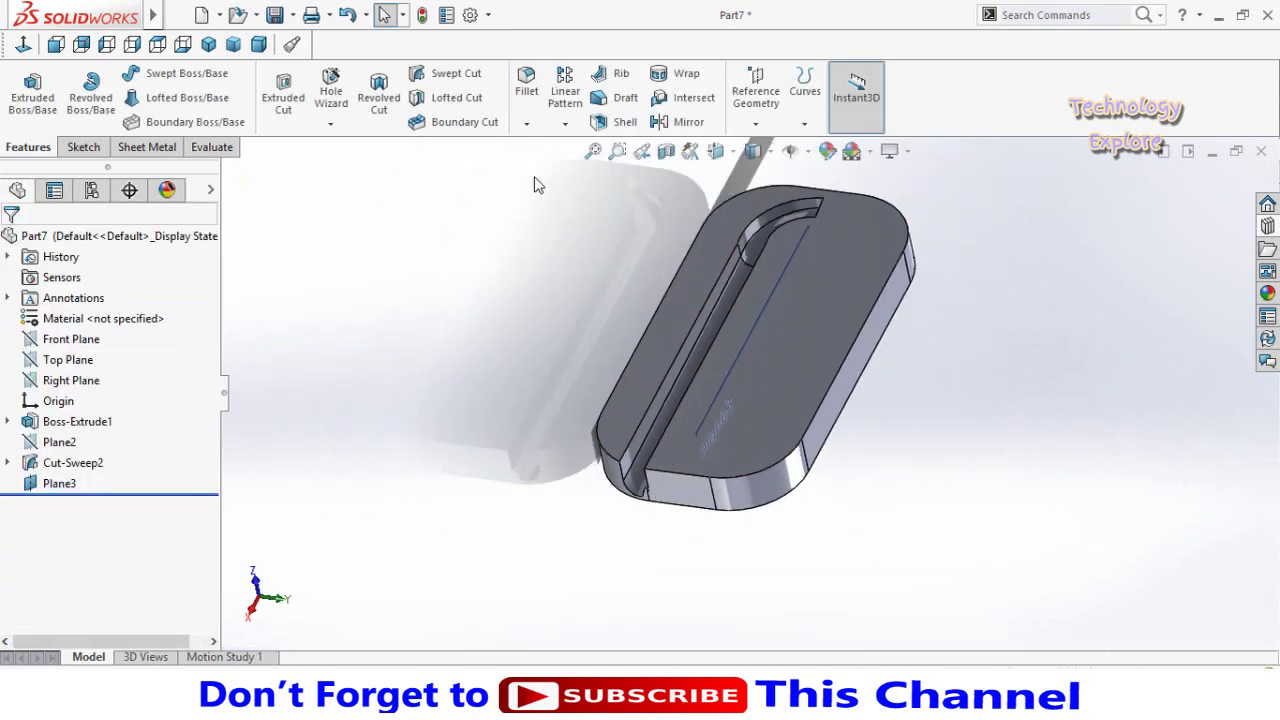
Step: Mirror Cut-Sweep2 across Plane3 to create Mirror2
click(565, 124)
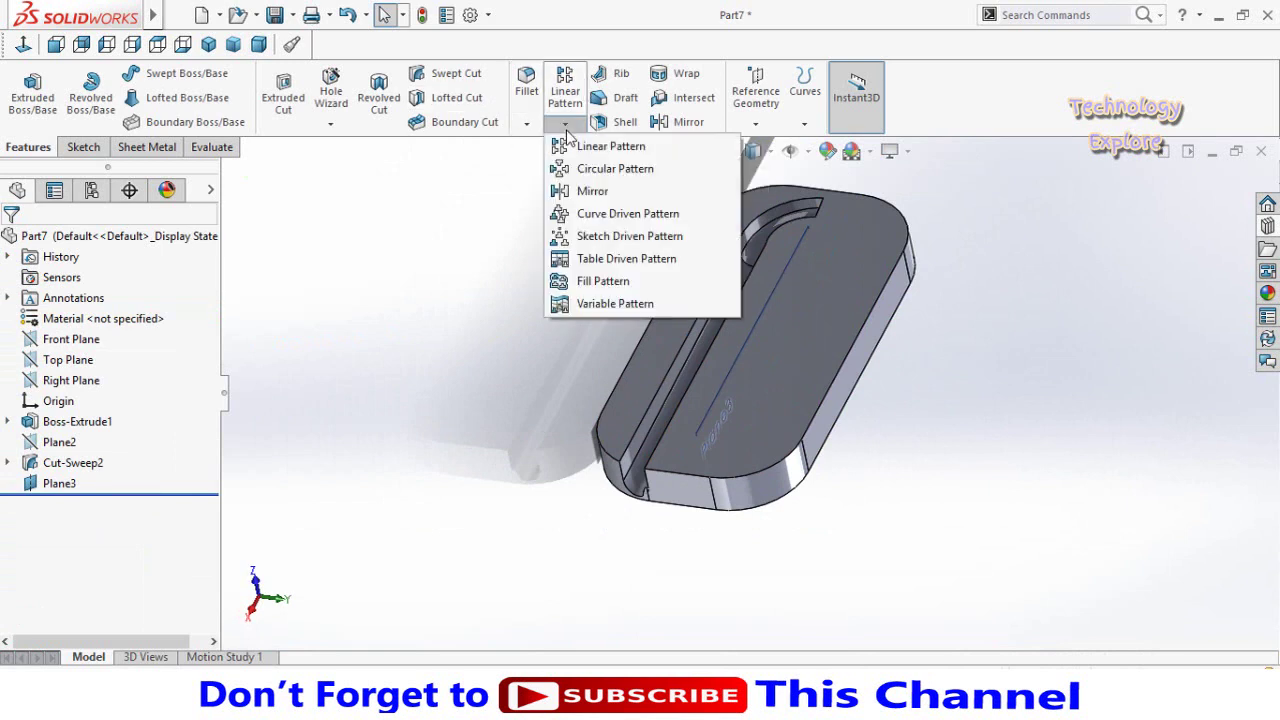
click(593, 192)
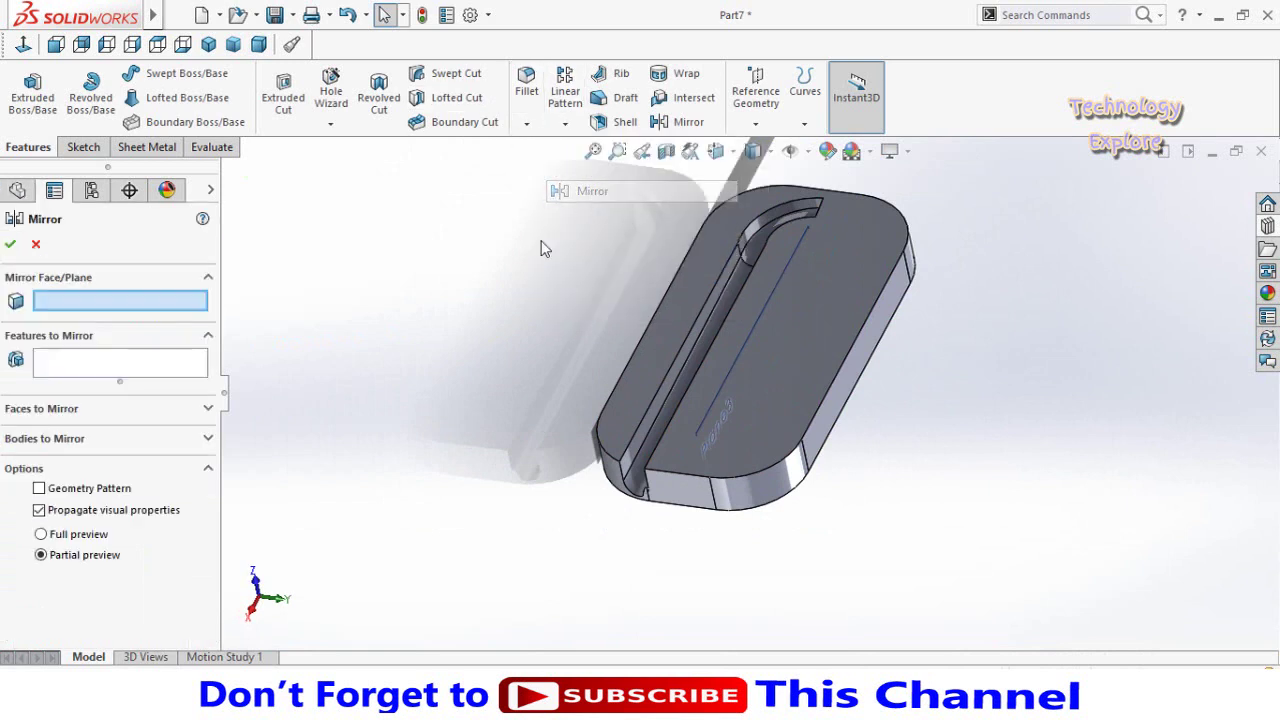
mouse_move(520, 380)
middle_down()
mouse_move(537, 391)
mouse_move(513, 360)
middle_up()
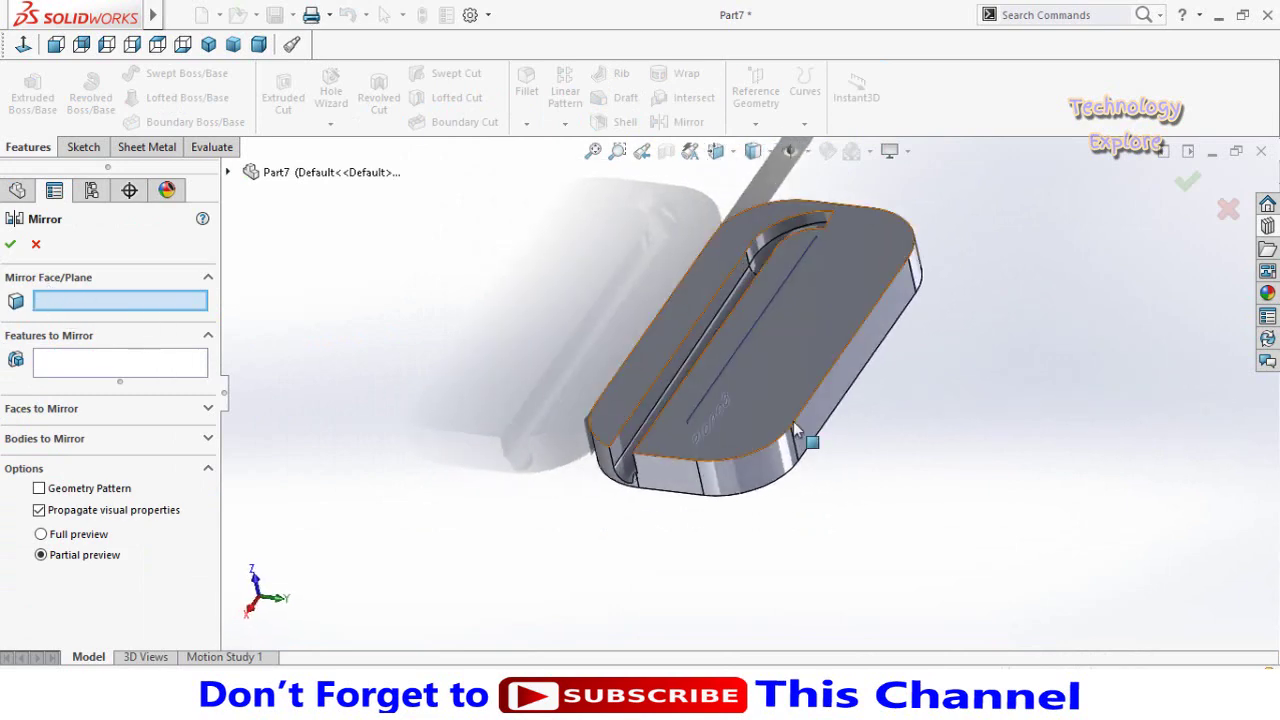
scroll(750, 400, down, 4)
click(679, 384)
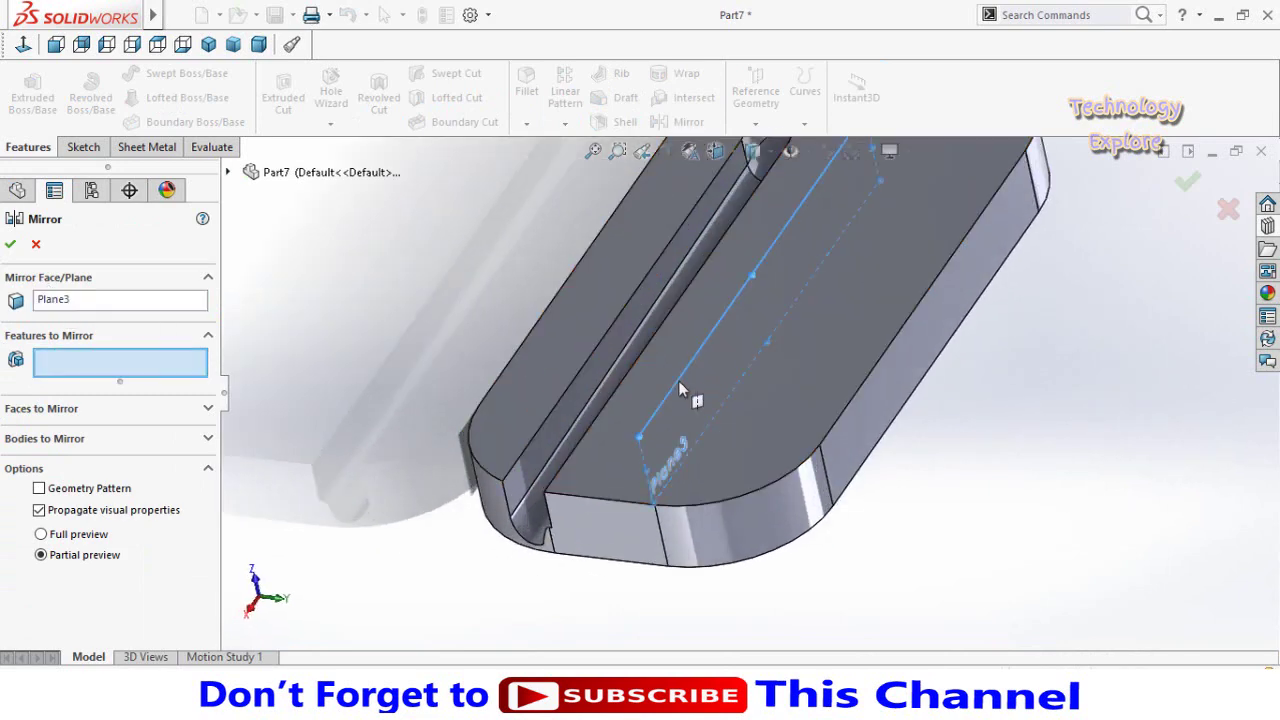
scroll(668, 390, up, 3)
middle_drag(419, 365, 435, 348)
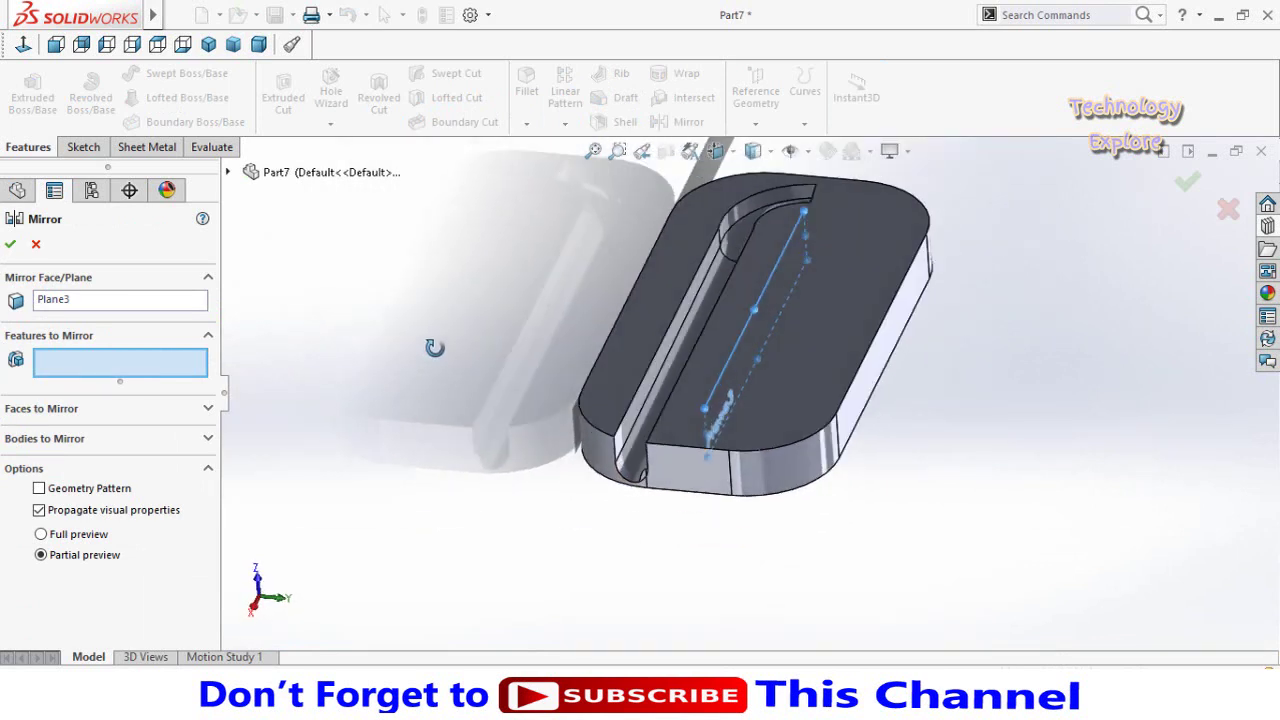
click(228, 172)
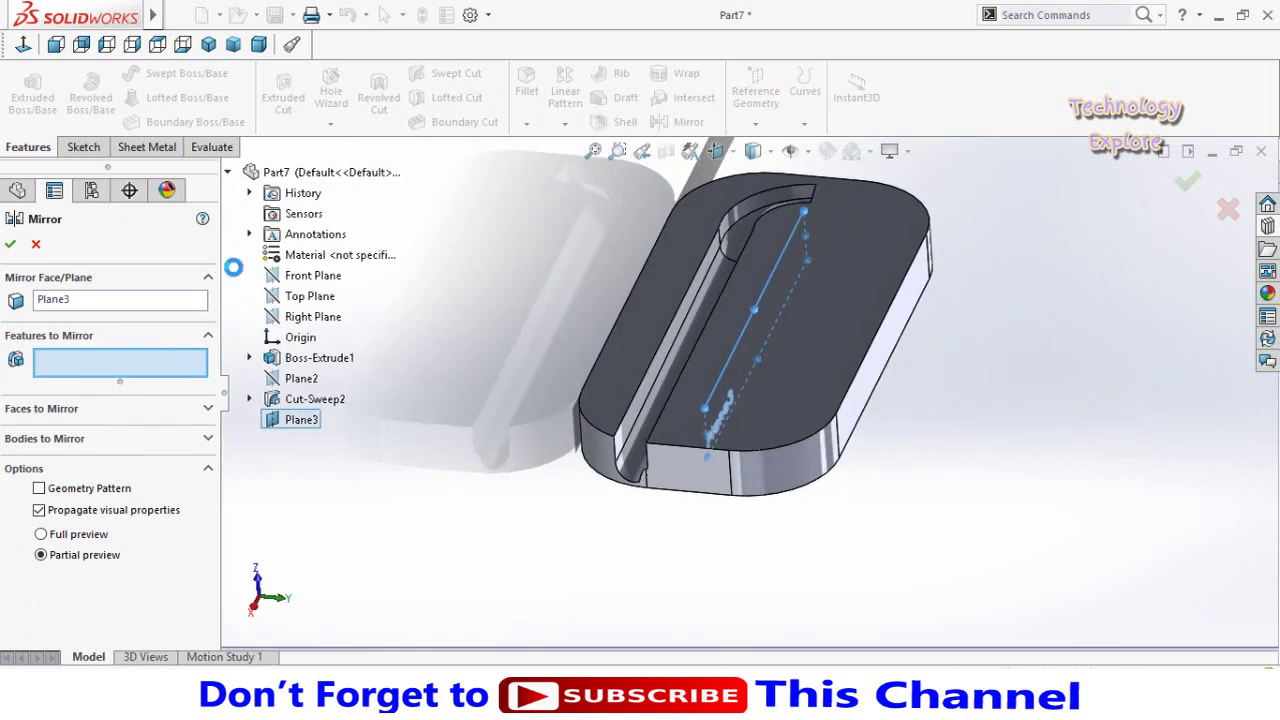
click(300, 400)
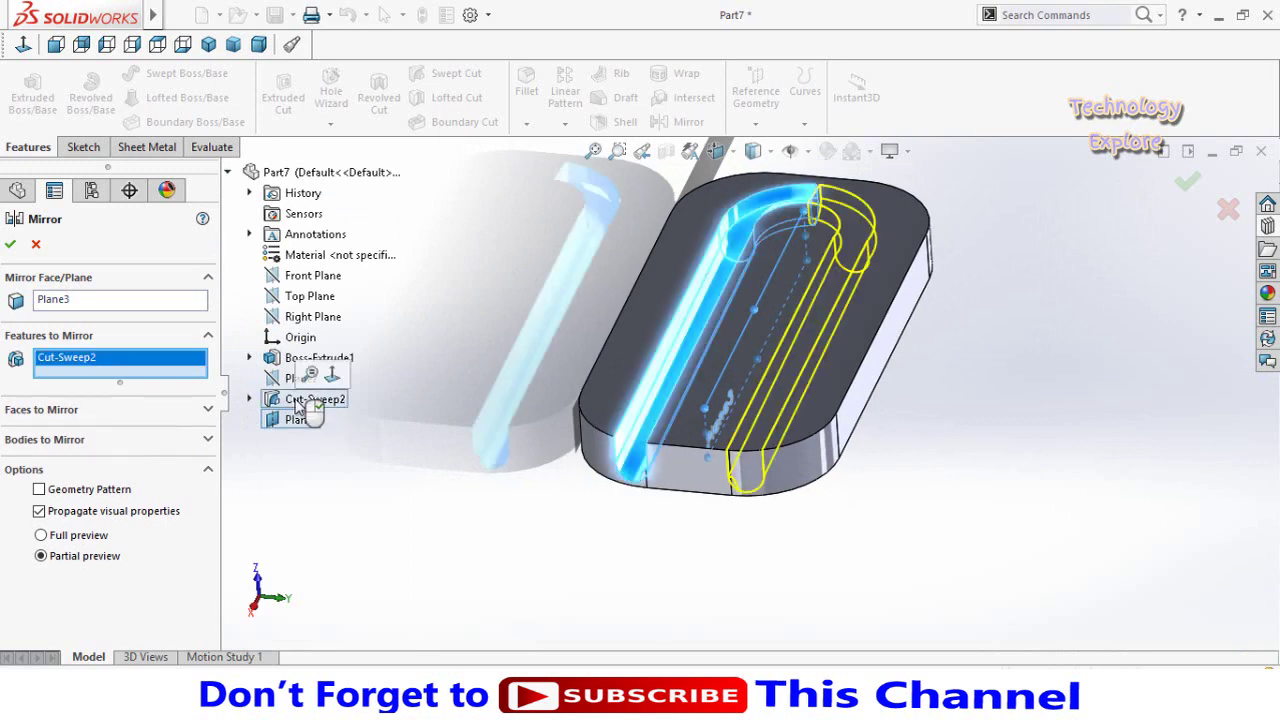
middle_drag(560, 477, 573, 501)
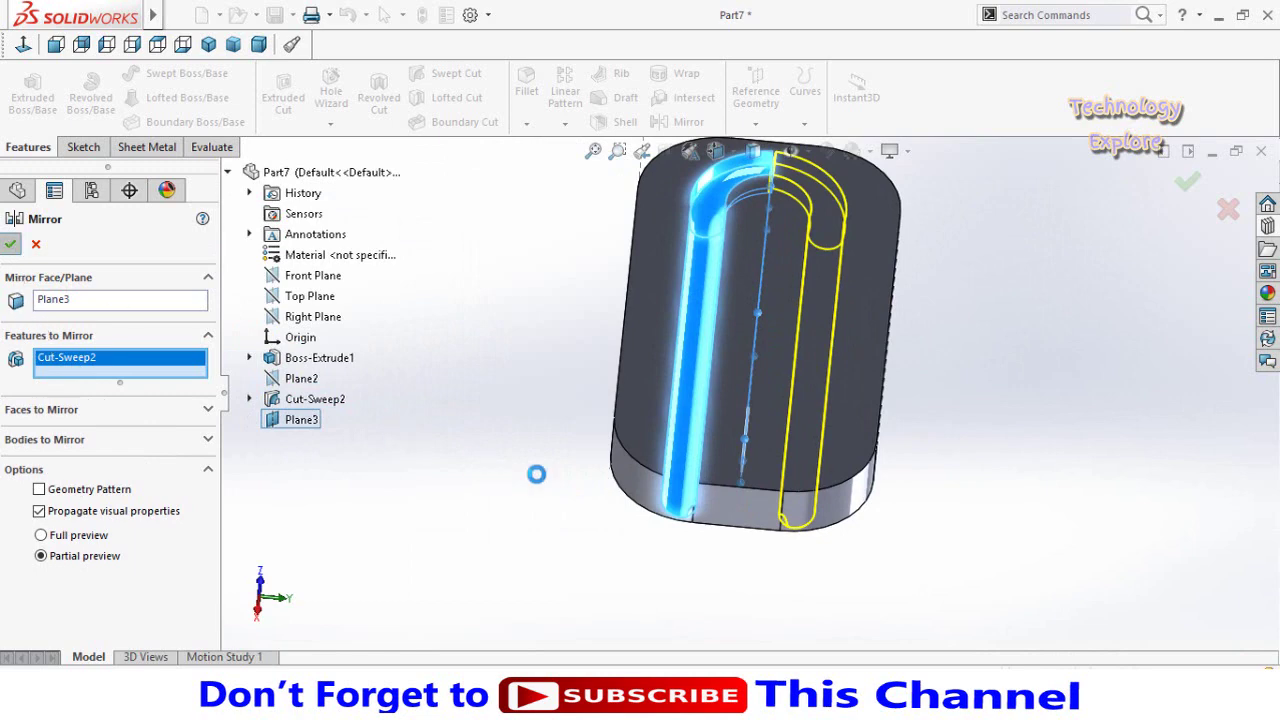
mouse_move(517, 491)
middle_down()
mouse_move(511, 526)
mouse_move(437, 526)
mouse_move(509, 440)
mouse_move(583, 503)
mouse_move(576, 540)
mouse_move(666, 537)
middle_up()
Step: Hide Plane3 and orbit to a flatter view of the plate
scroll(843, 409, down, 2)
scroll(823, 414, down, 2)
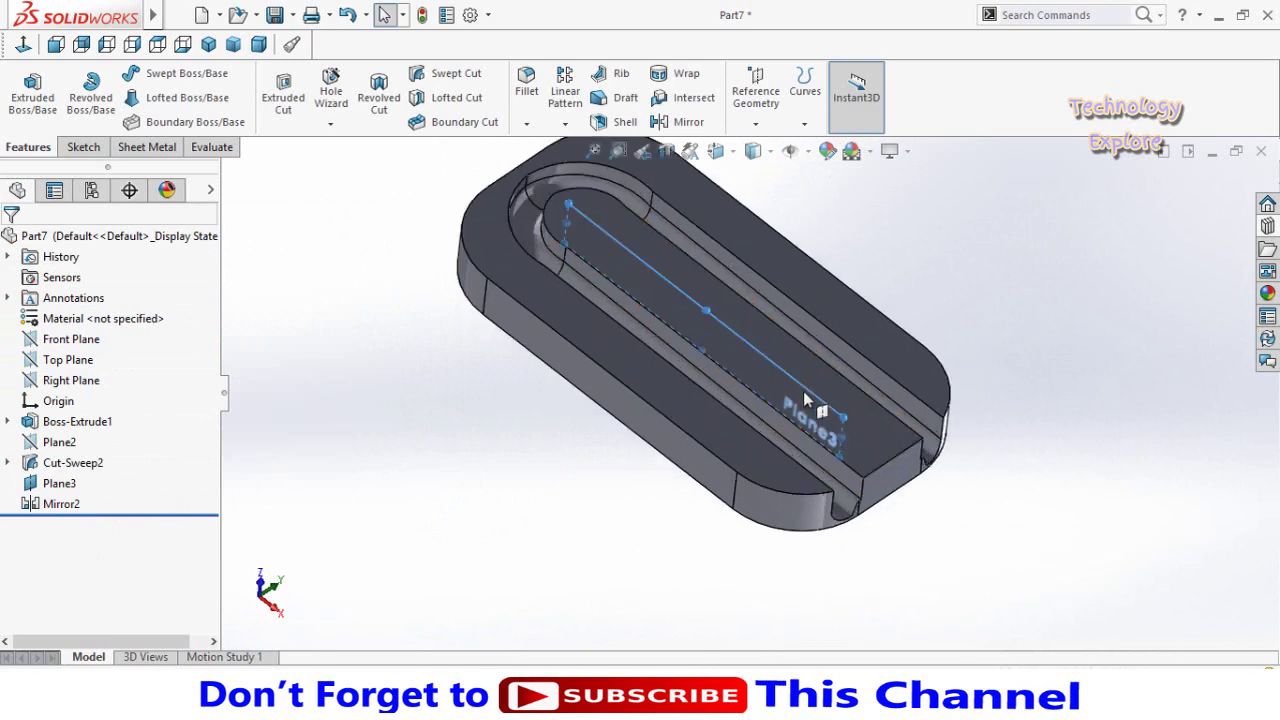
click(805, 398)
click(903, 333)
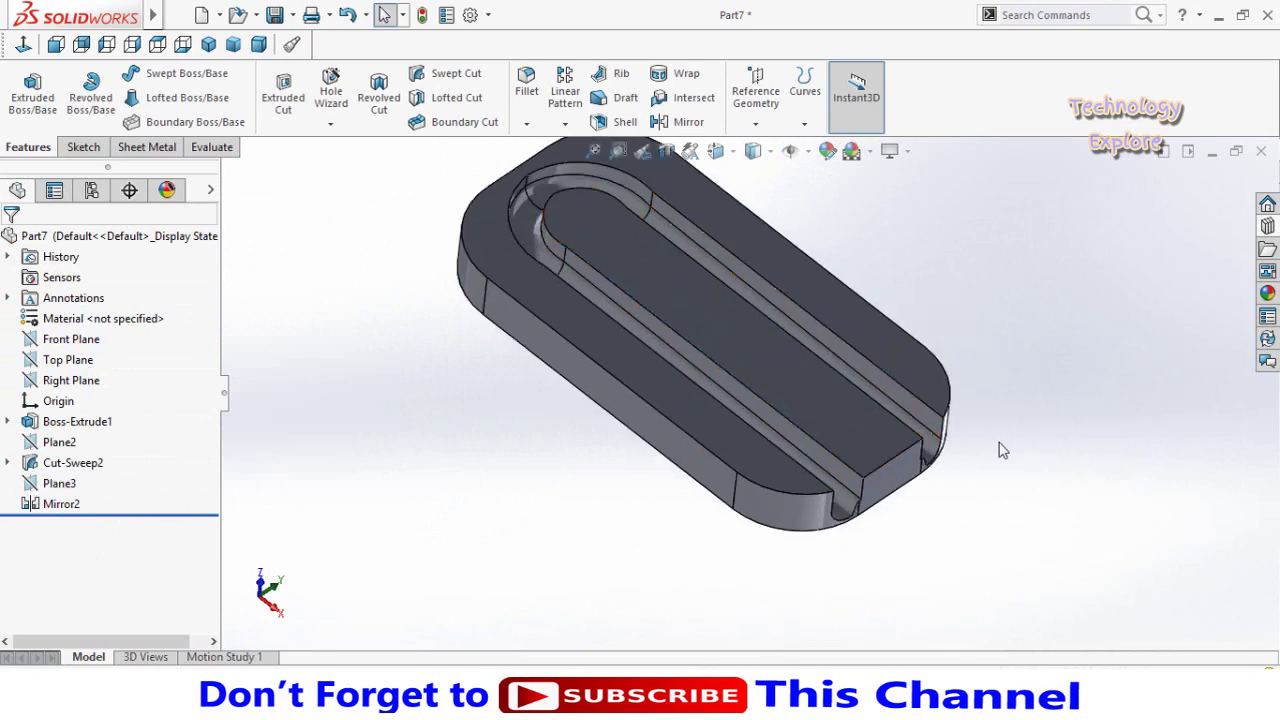
scroll(1003, 450, up, 2)
middle_drag(966, 489, 870, 463)
Step: Open Sketch4 on the block face, viewed normal, and convert its rounded end and top edges
click(833, 415)
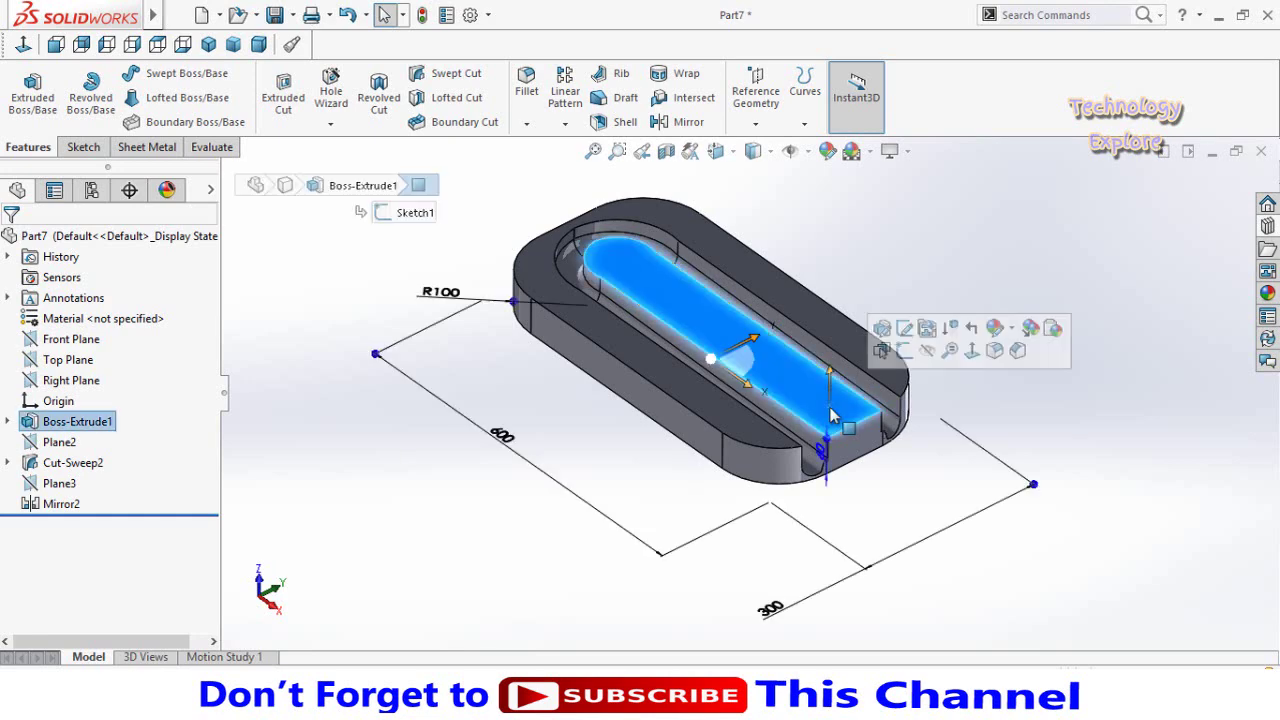
click(895, 350)
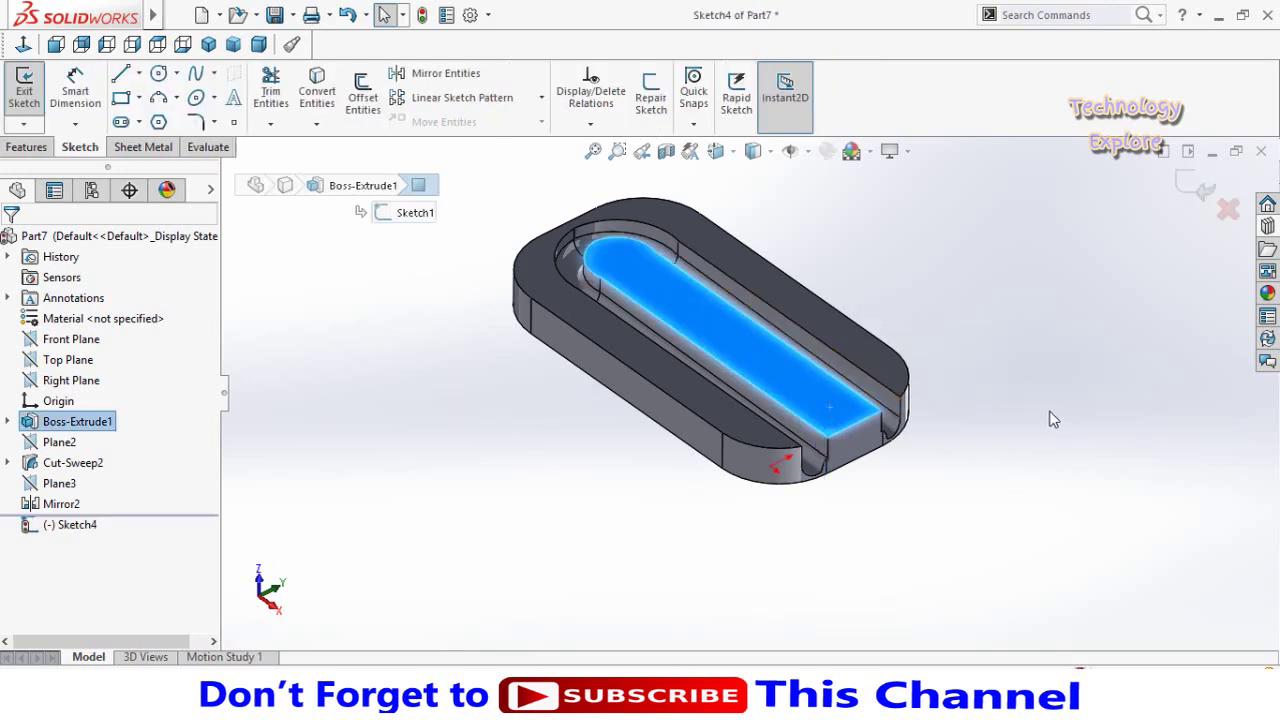
click(22, 45)
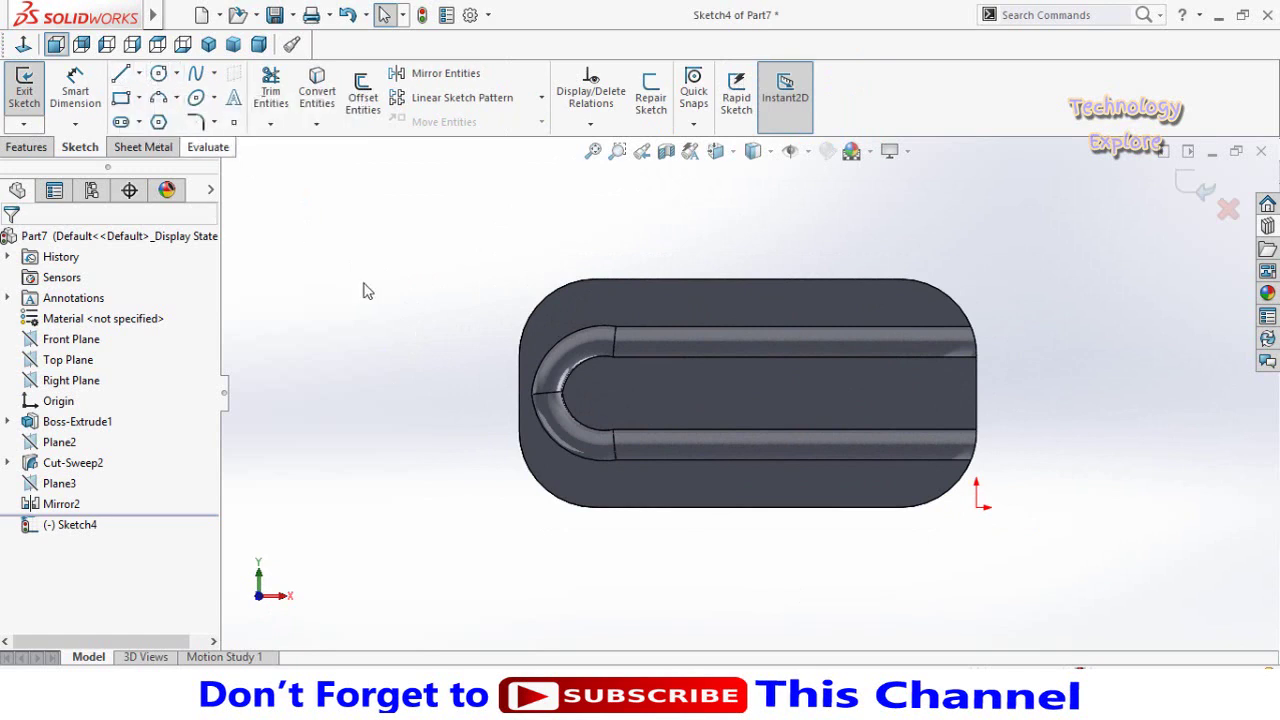
click(561, 285)
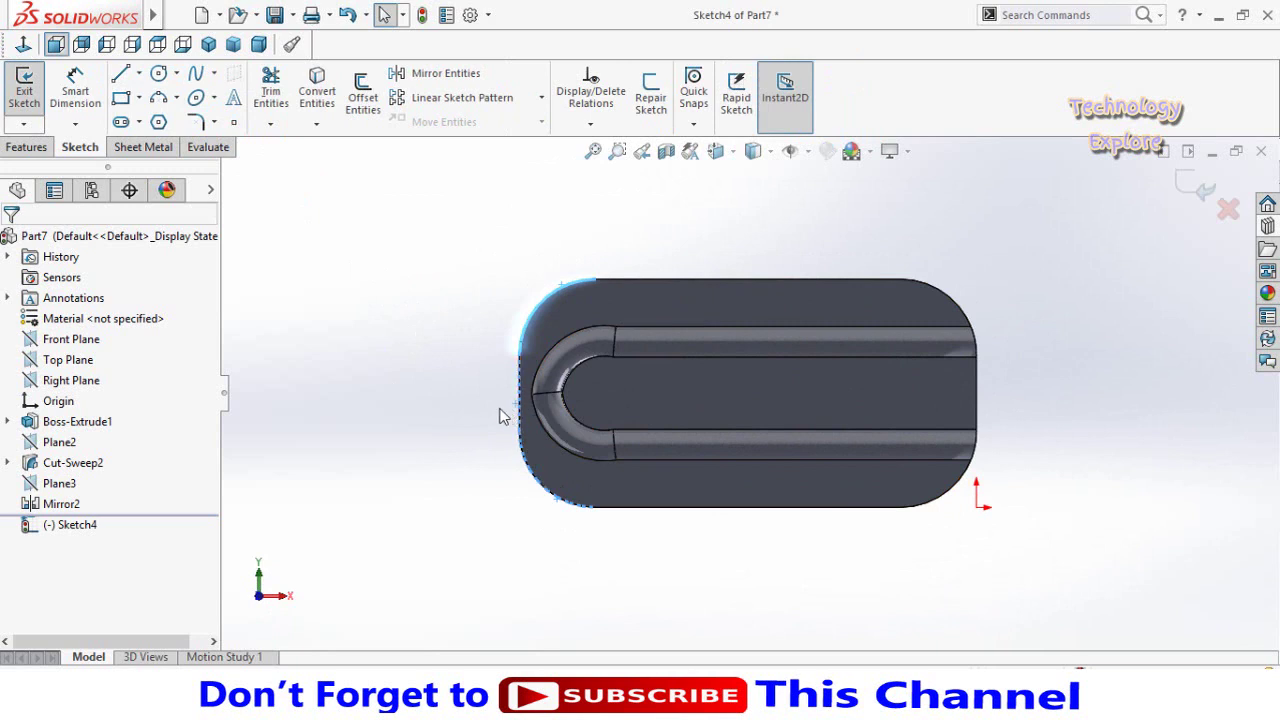
click(710, 283)
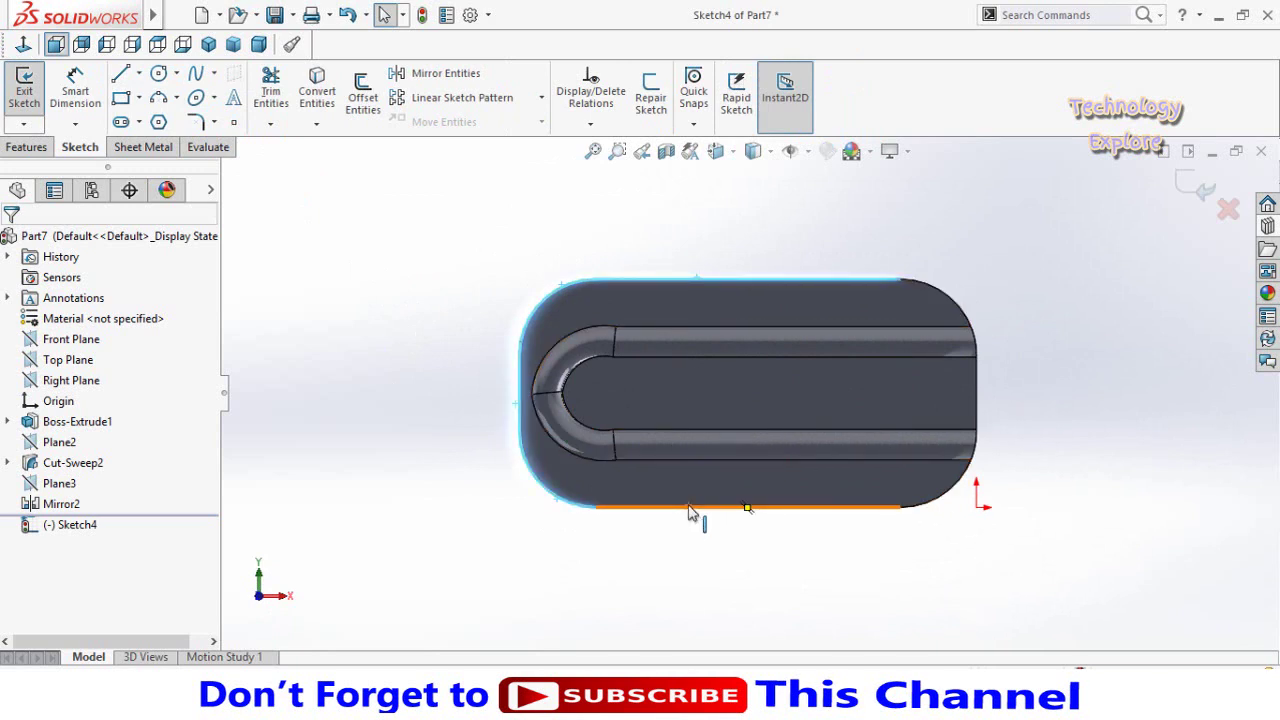
click(314, 98)
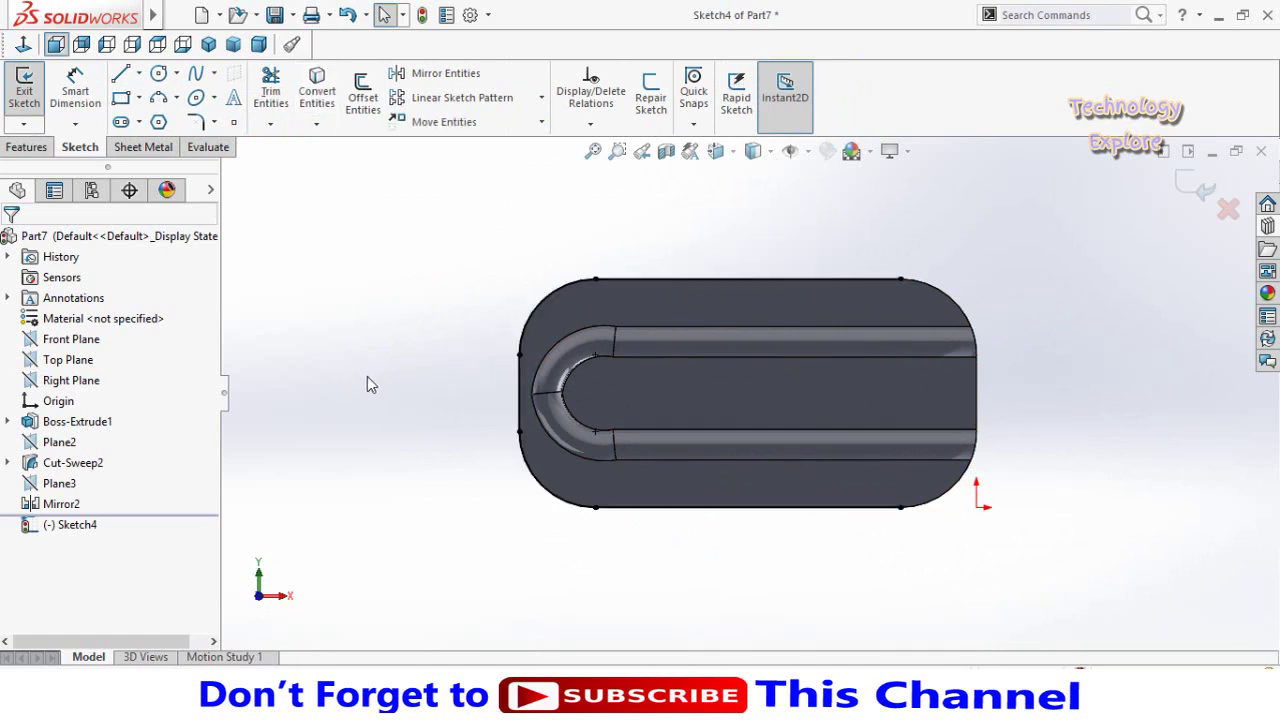
click(26, 147)
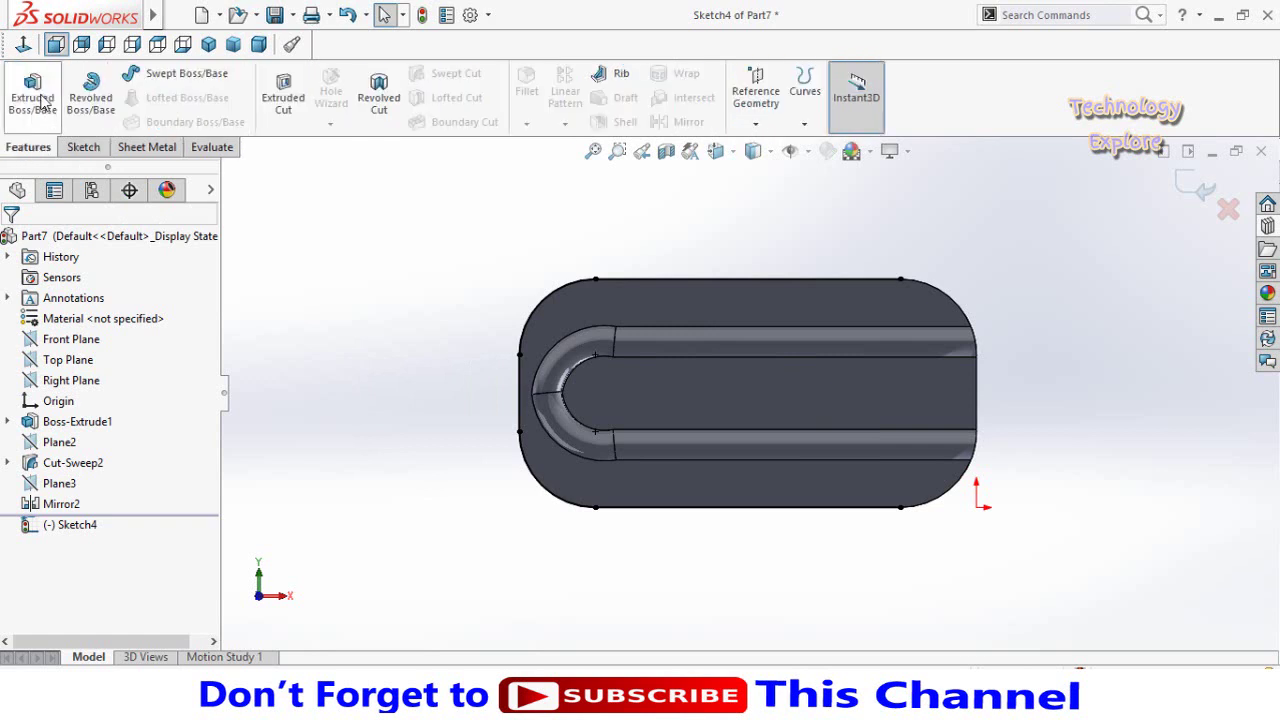
Step: Extrude Sketch4 as a 50 mm tall thin wall, 5 mm thick, reversed inward
click(42, 102)
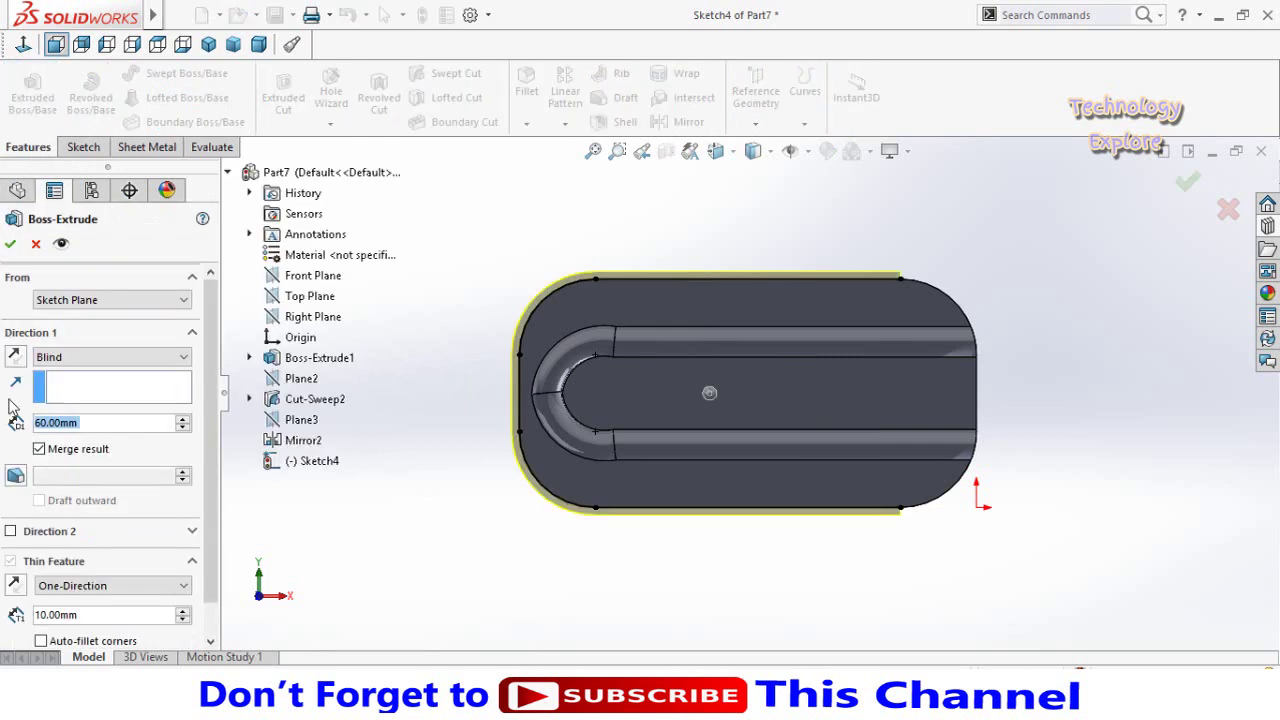
scroll(4, 479, down, 1)
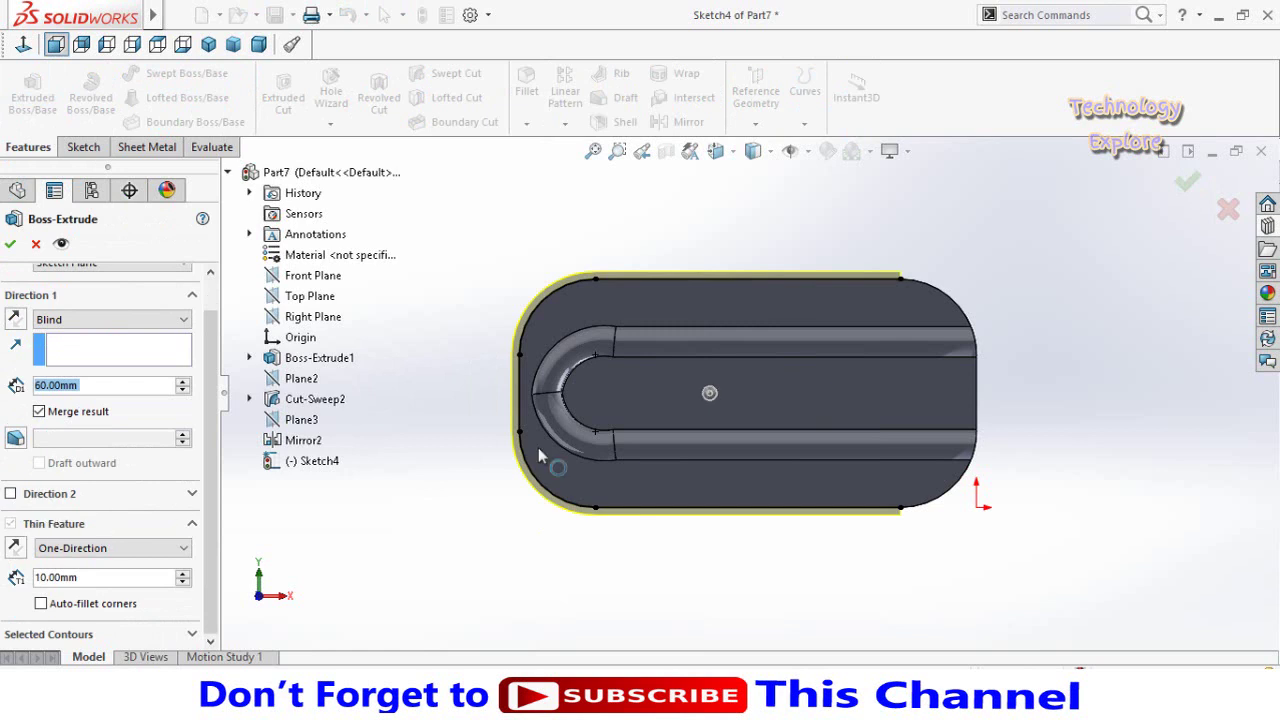
click(15, 550)
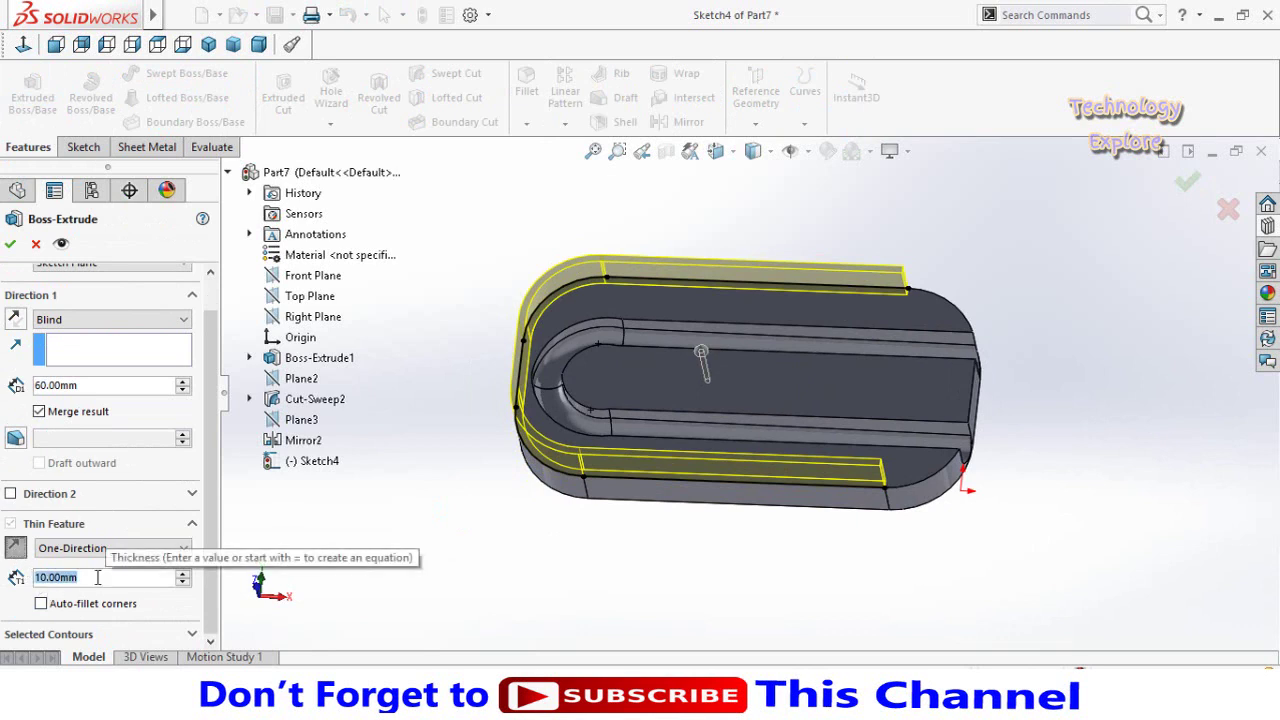
text(5)
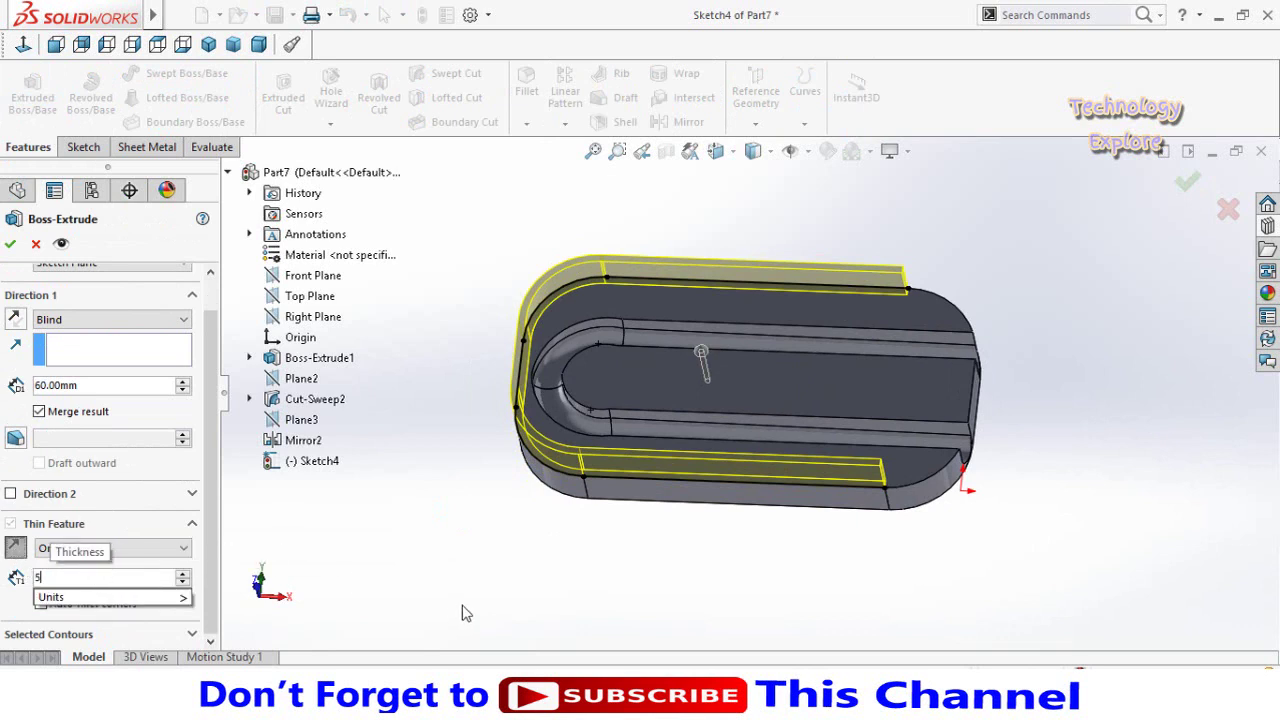
key(Return)
mouse_move(480, 586)
middle_down()
mouse_move(449, 440)
mouse_move(452, 462)
middle_up()
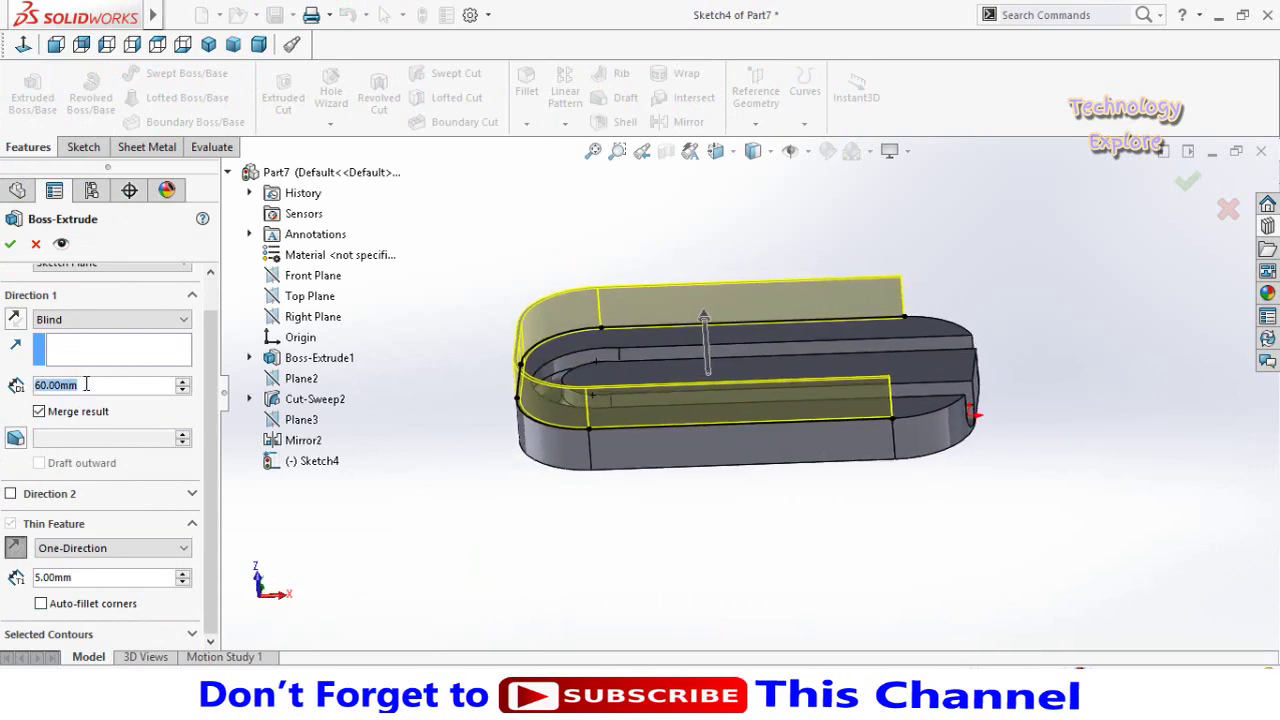
text(50)
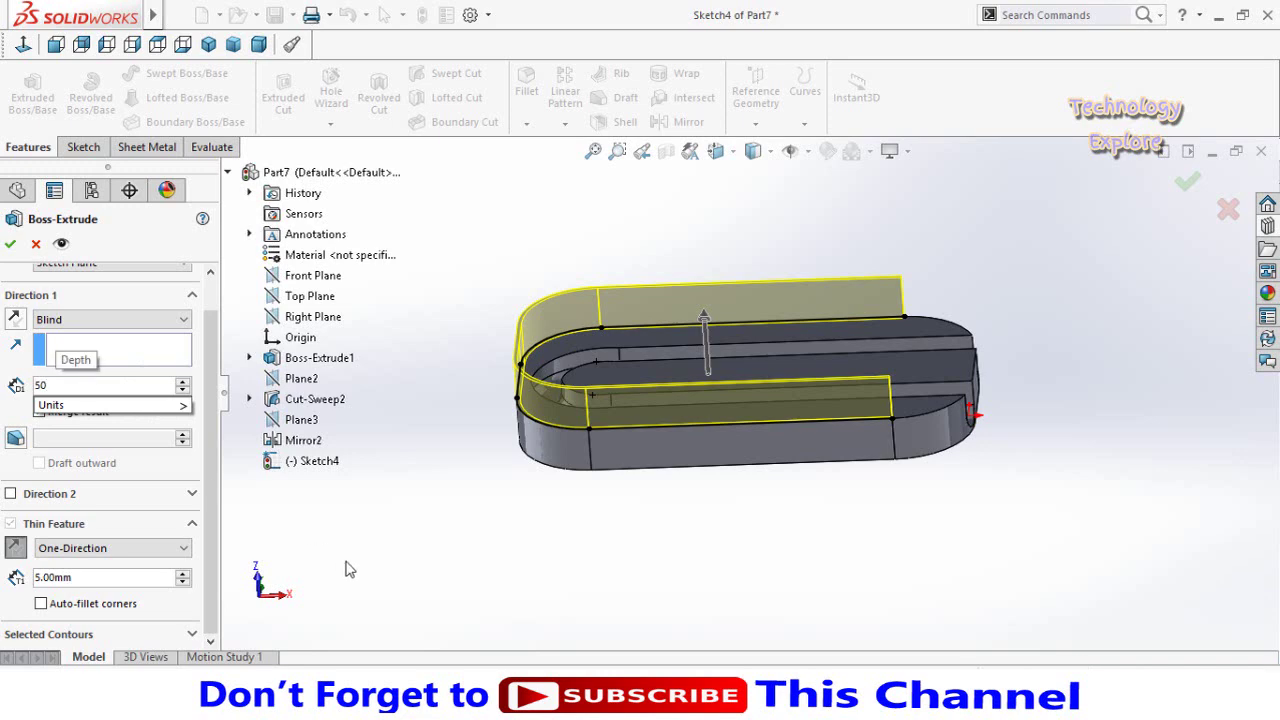
key(Return)
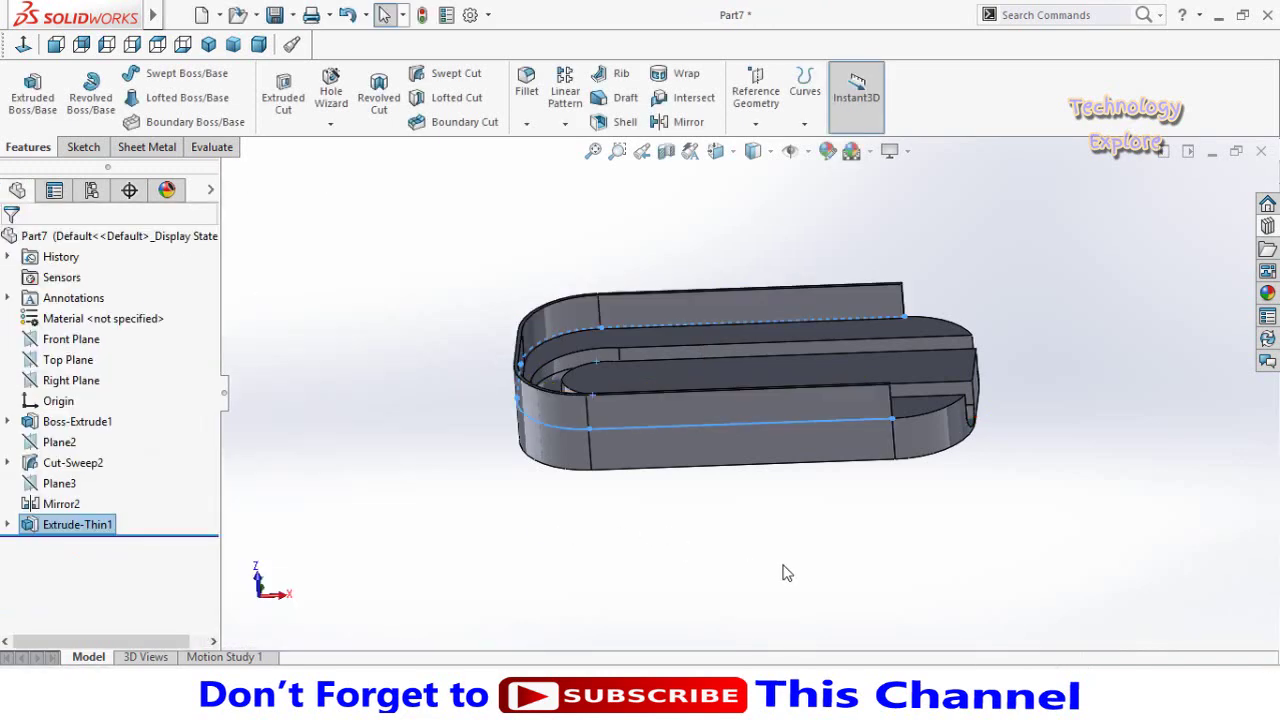
Step: Start a new sketch on Plane3
mouse_move(949, 514)
middle_down()
mouse_move(889, 528)
mouse_move(428, 516)
middle_up()
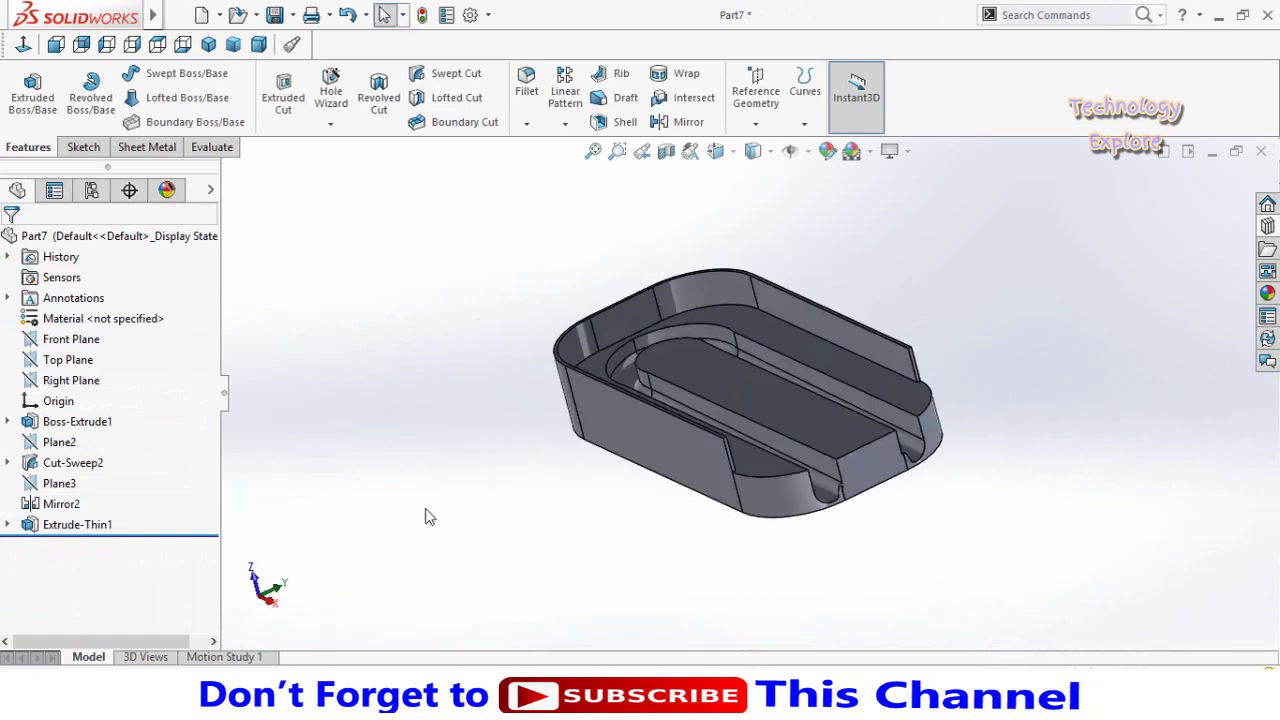
click(60, 486)
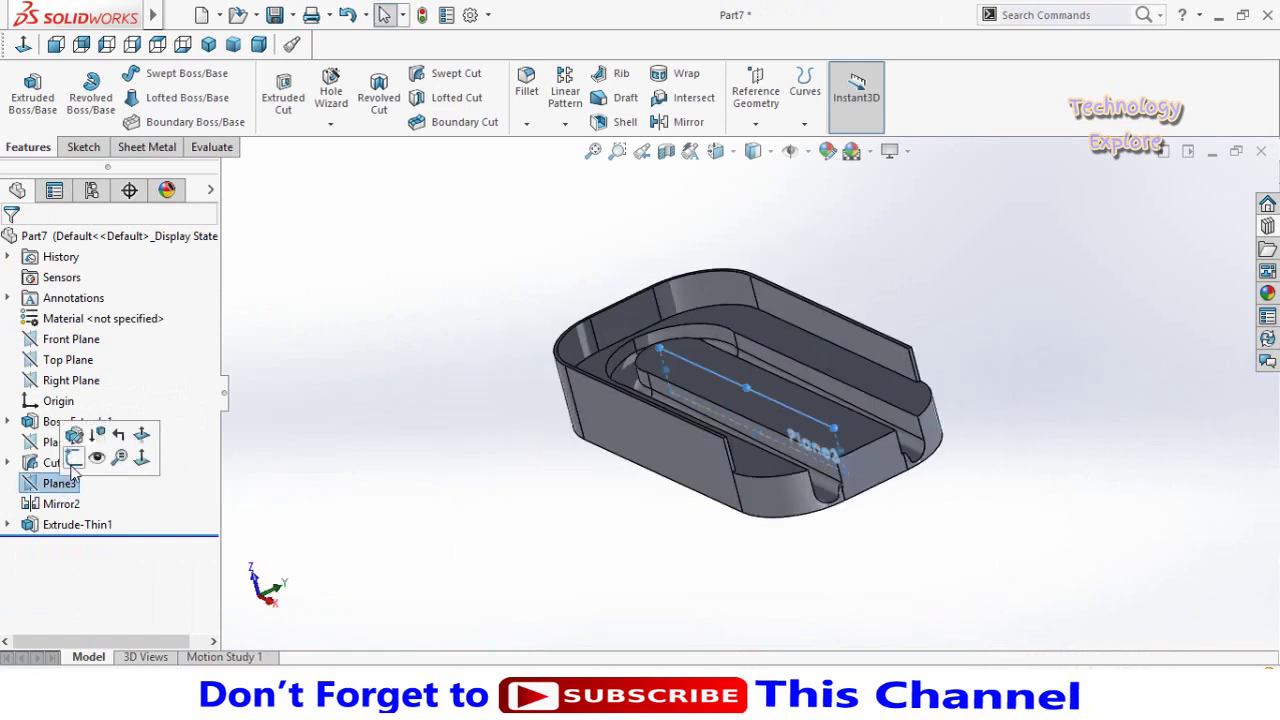
click(73, 459)
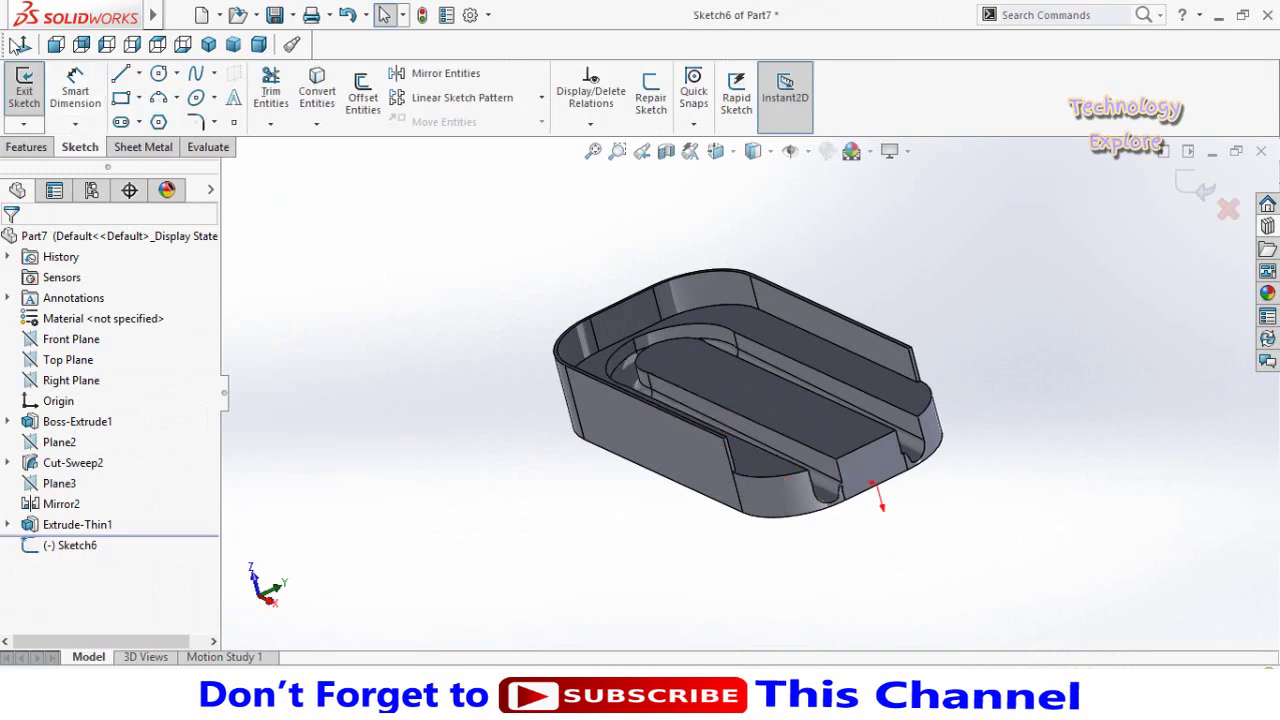
Step: Orient the view normal to Plane3 and switch to the Bottom view
click(21, 45)
click(21, 45)
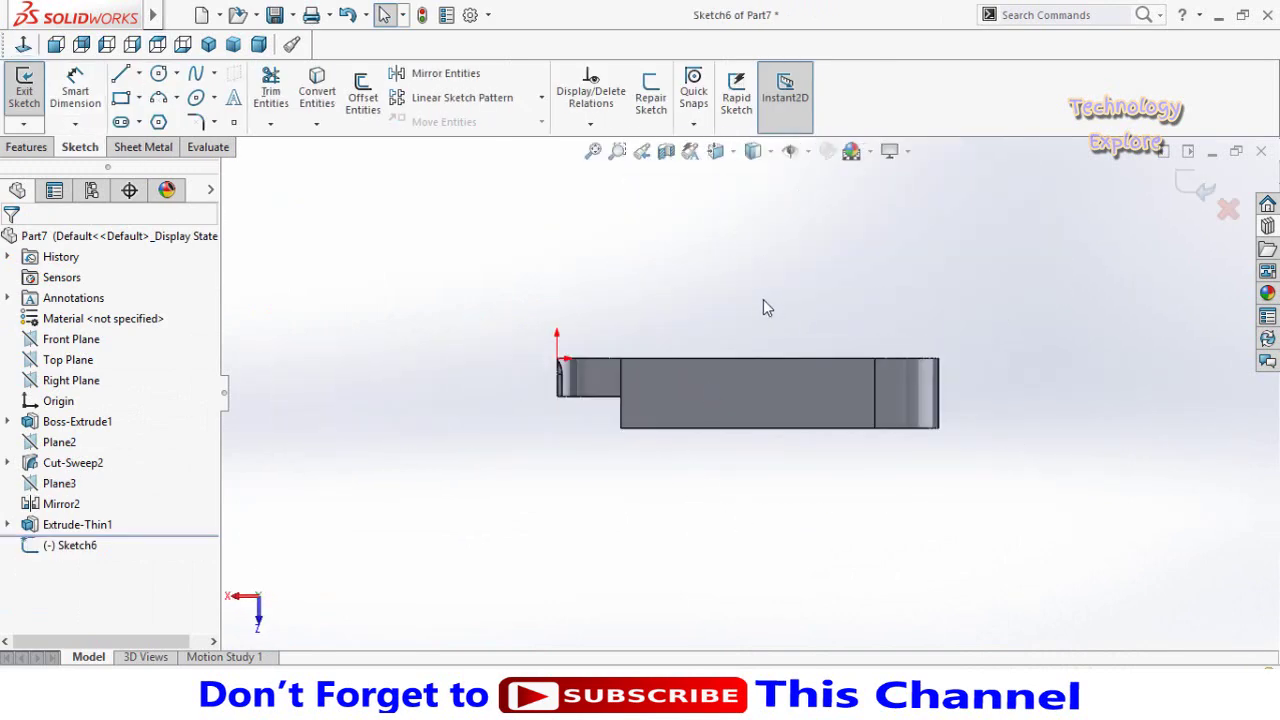
mouse_move(763, 299)
middle_down()
mouse_move(714, 612)
mouse_move(766, 297)
mouse_move(751, 449)
middle_up()
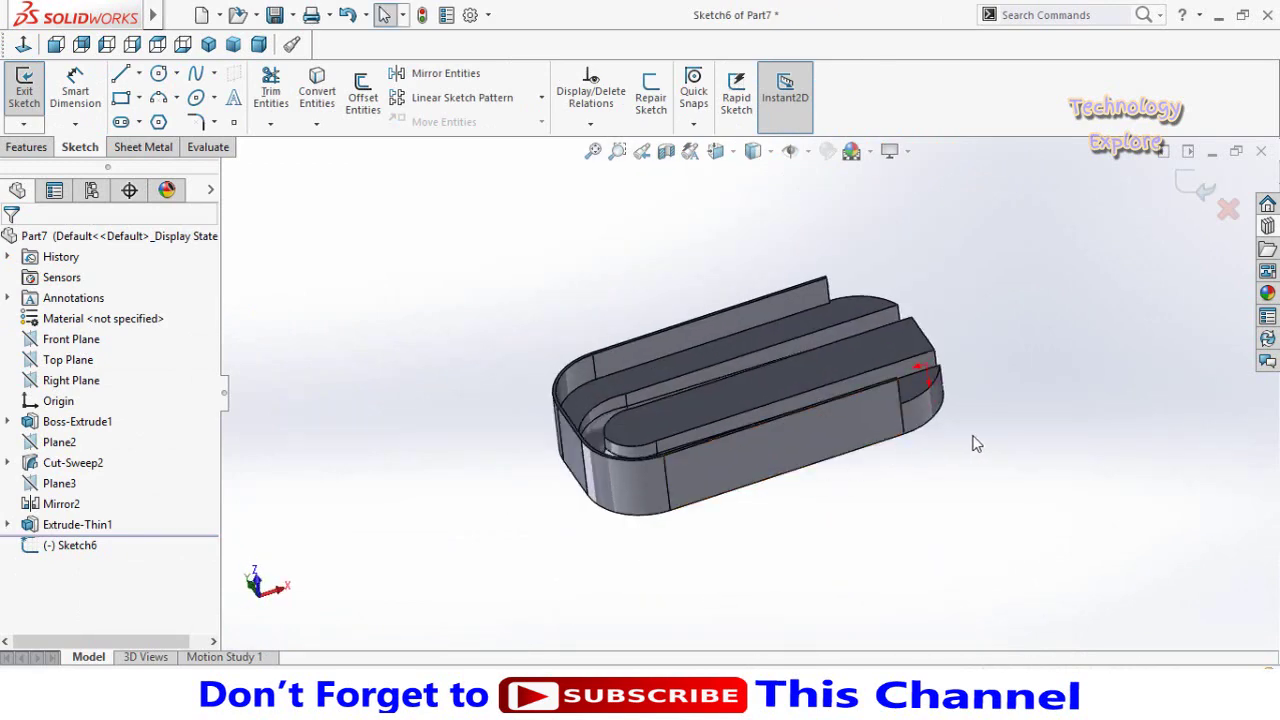
key(space)
click(808, 460)
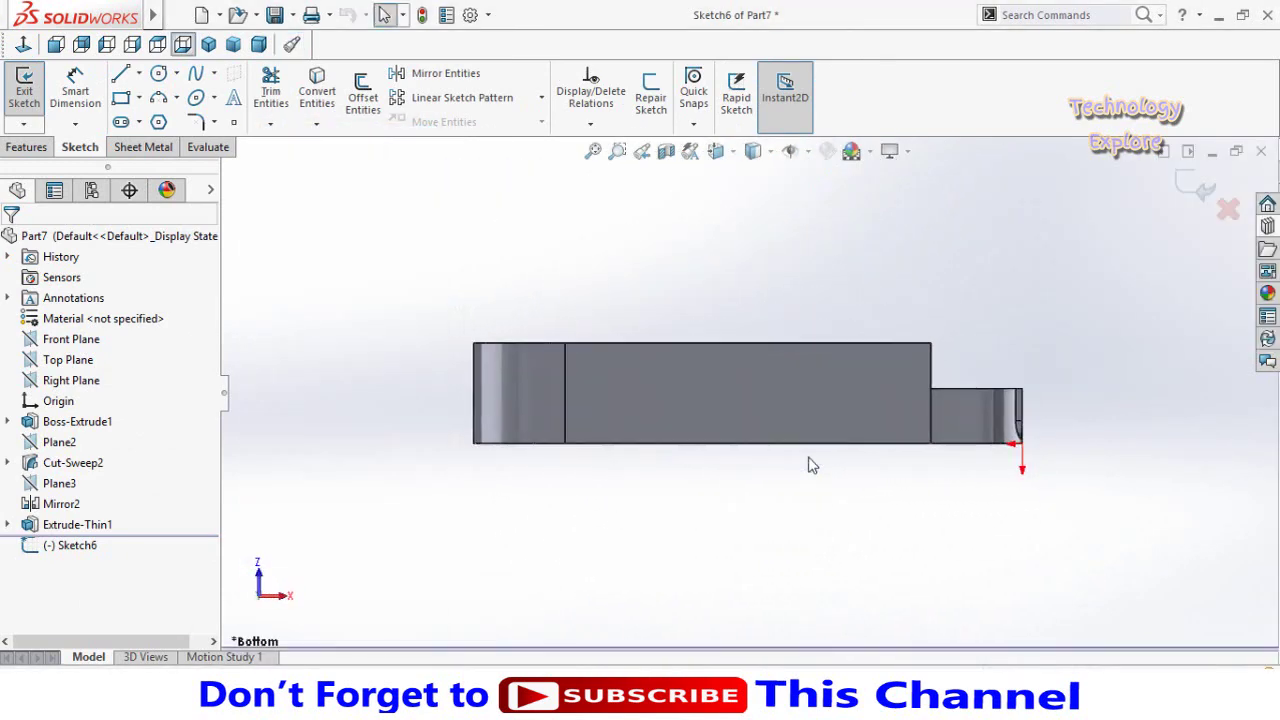
scroll(1035, 388, down, 2)
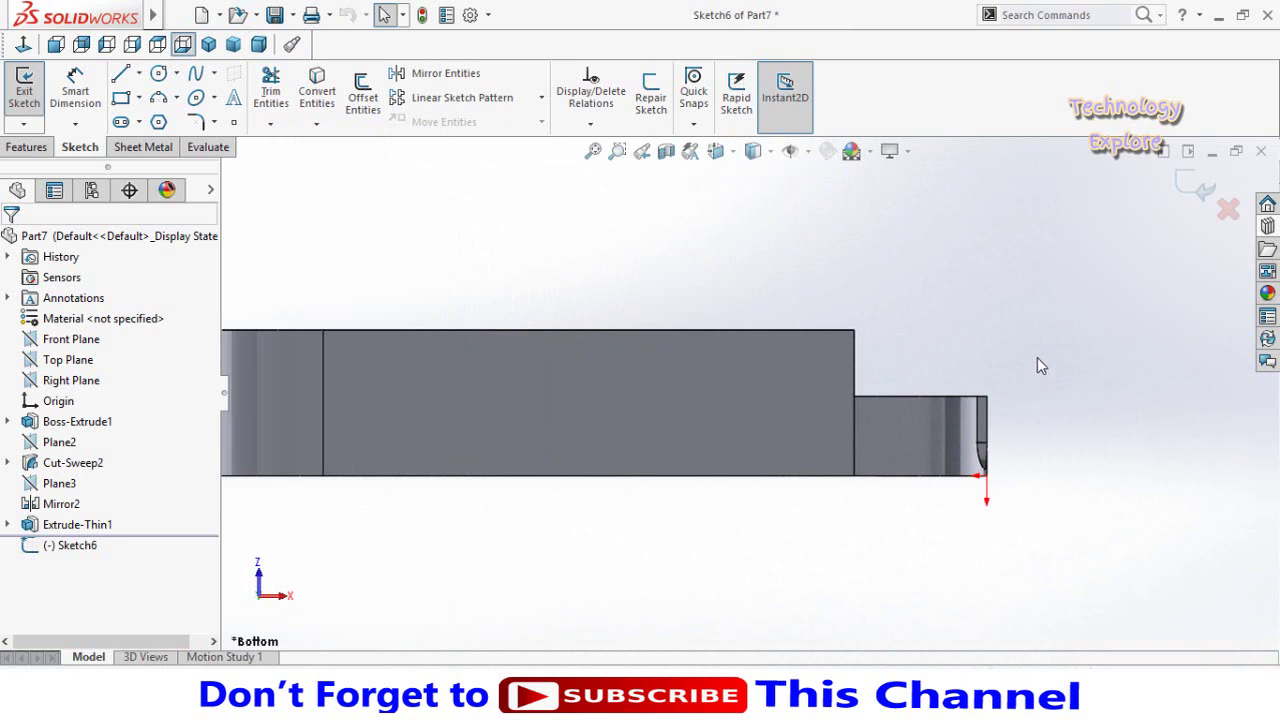
Step: Draw the horizontal base line, the vertical end line and the short top line
click(120, 74)
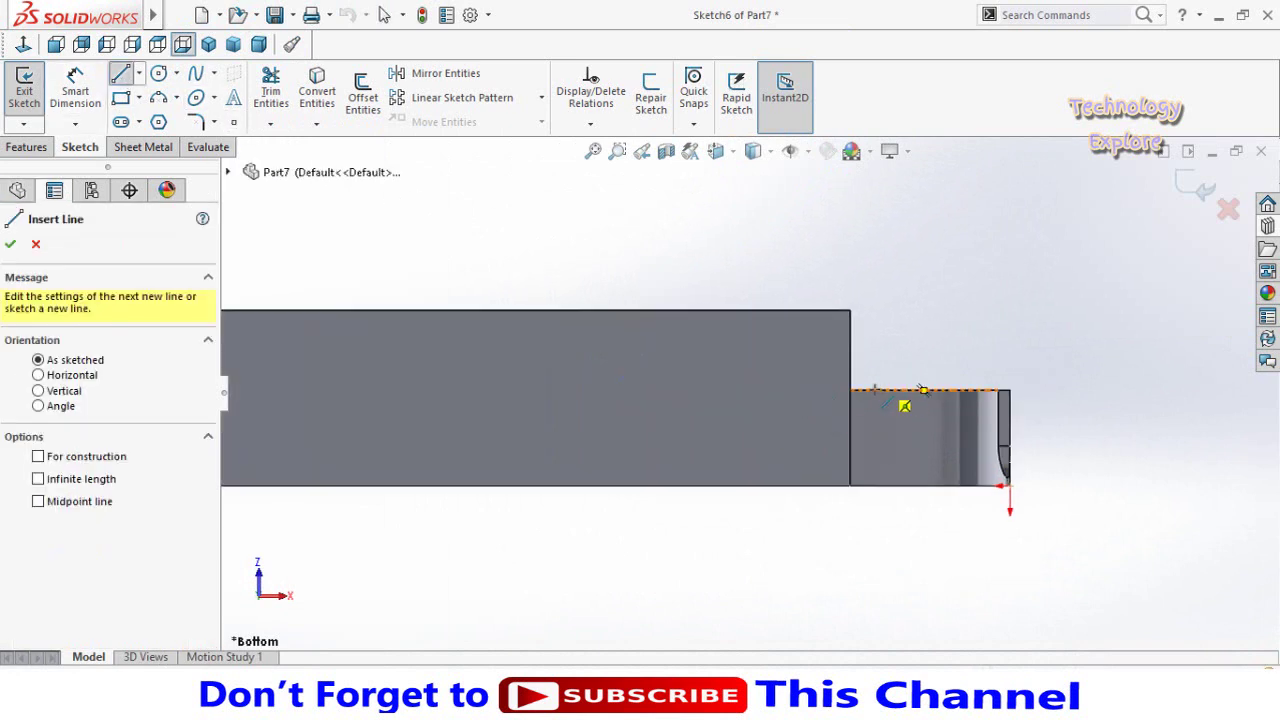
click(1010, 390)
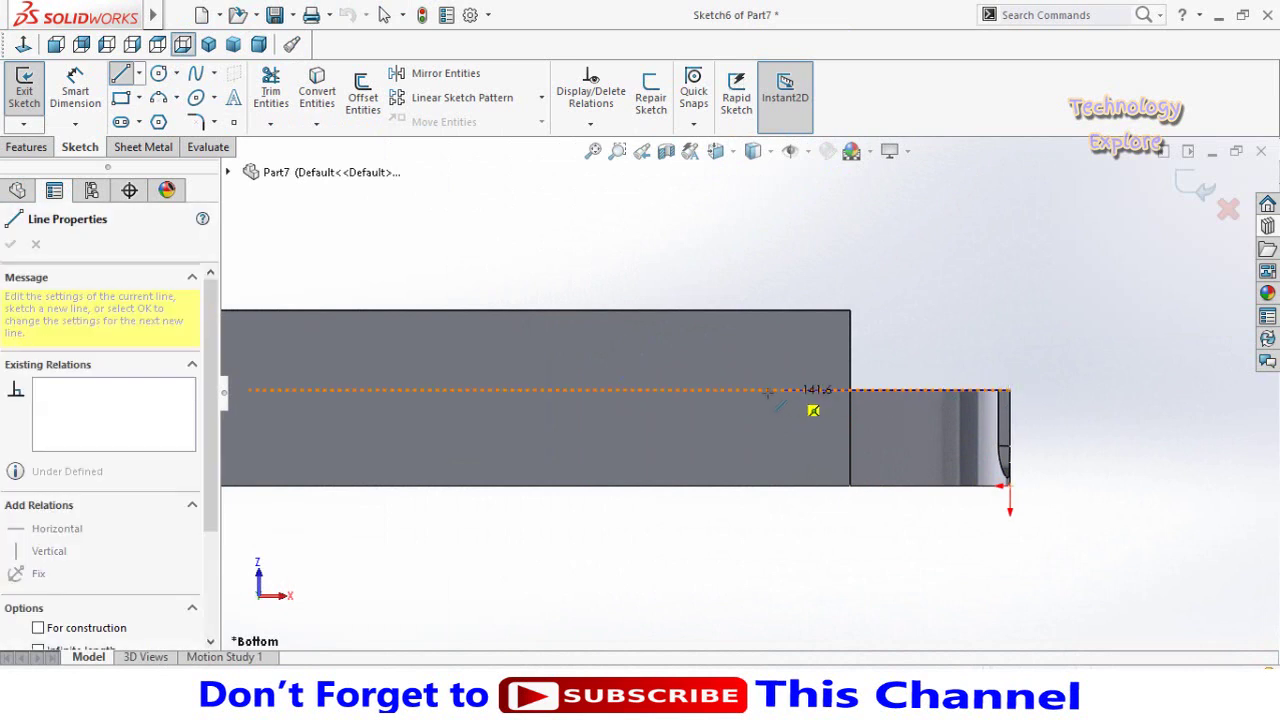
click(714, 390)
double_click(720, 389)
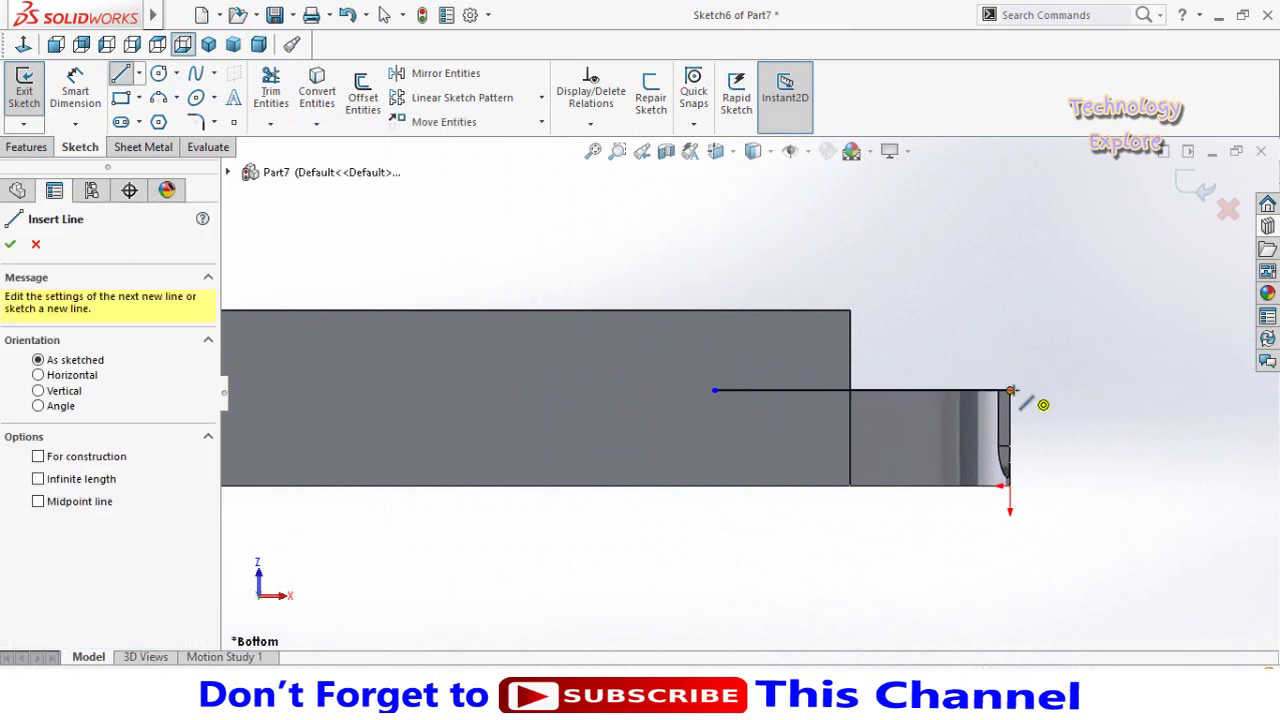
click(1010, 390)
click(1010, 302)
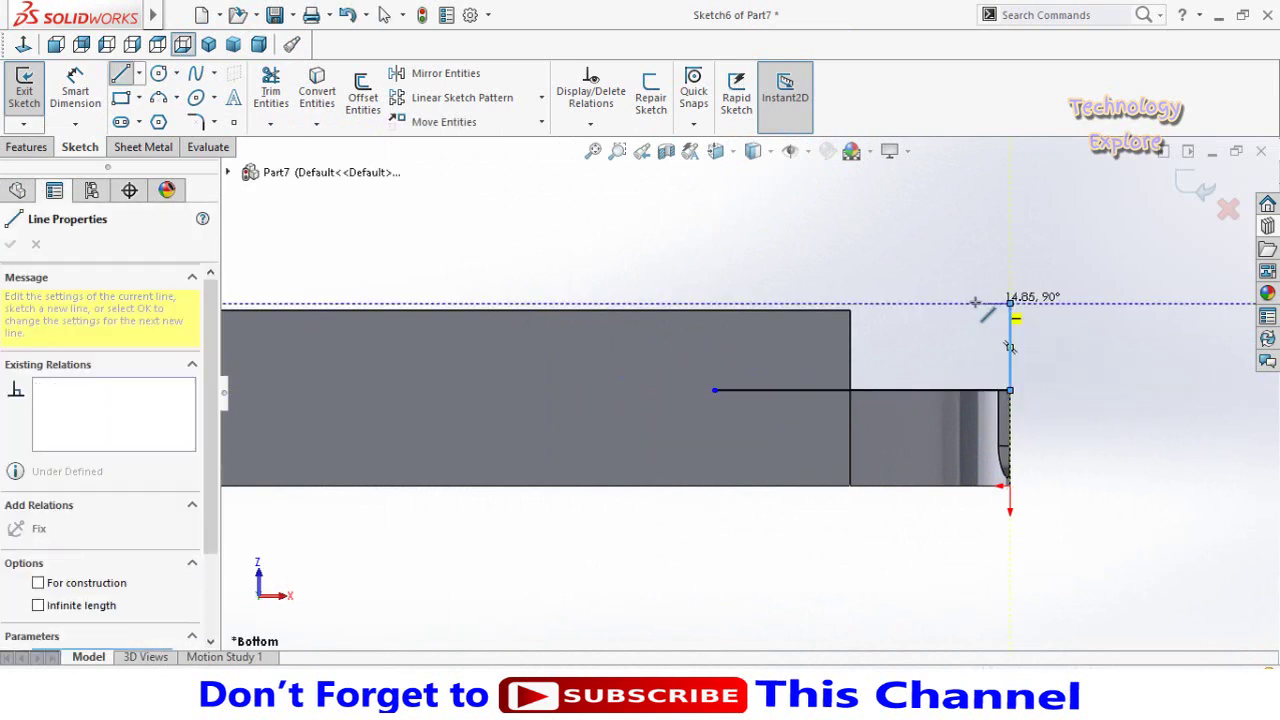
click(938, 303)
key(Escape)
key(Escape)
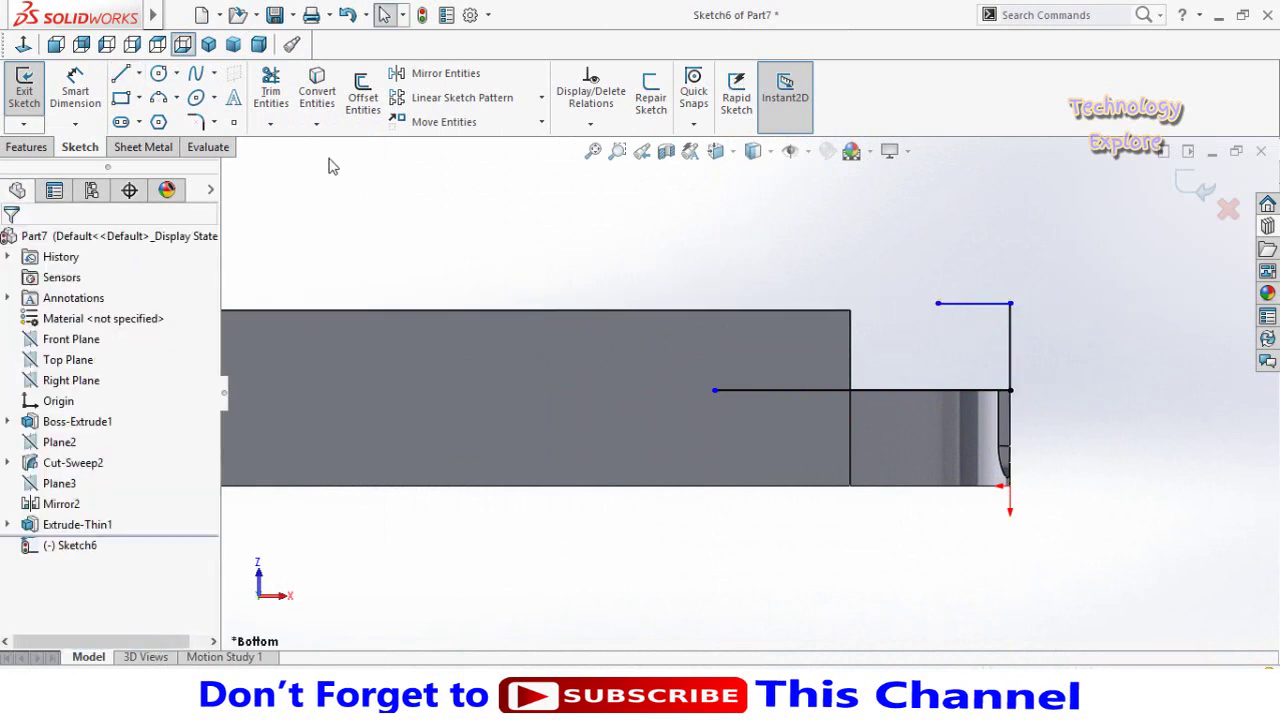
Step: Connect the top line's left end to the base line with a 3-point arc
click(157, 100)
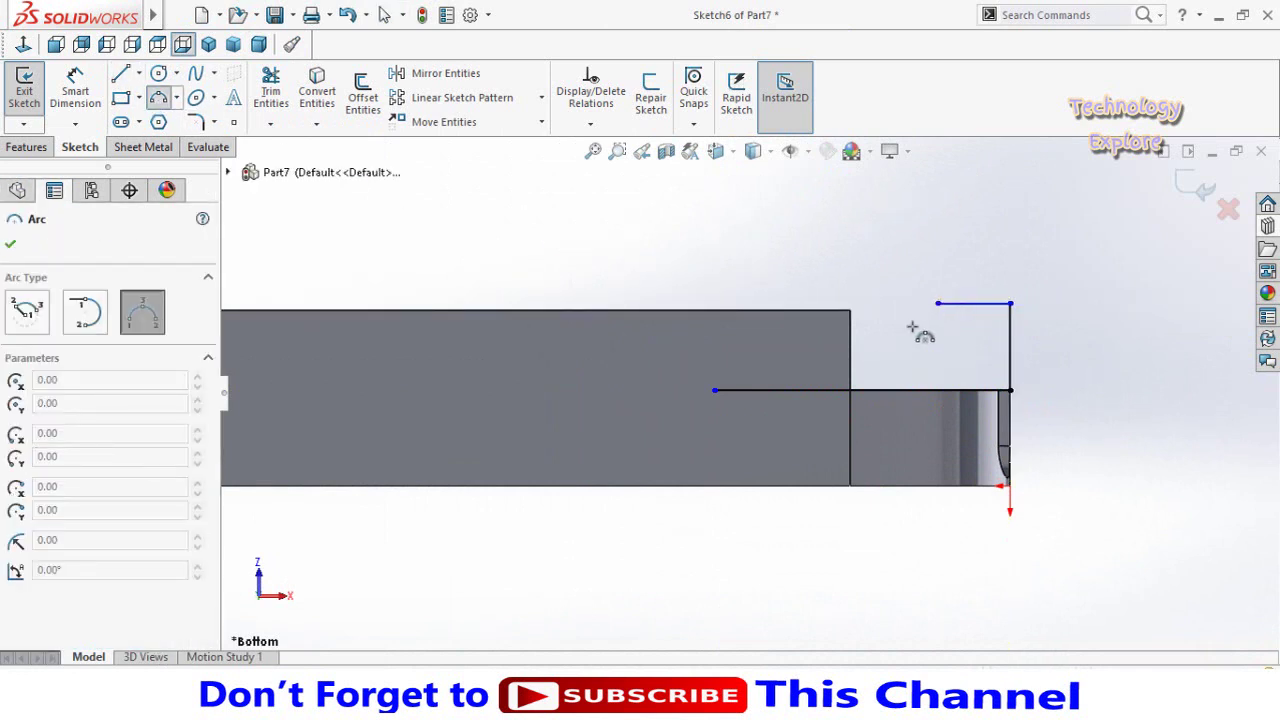
click(938, 303)
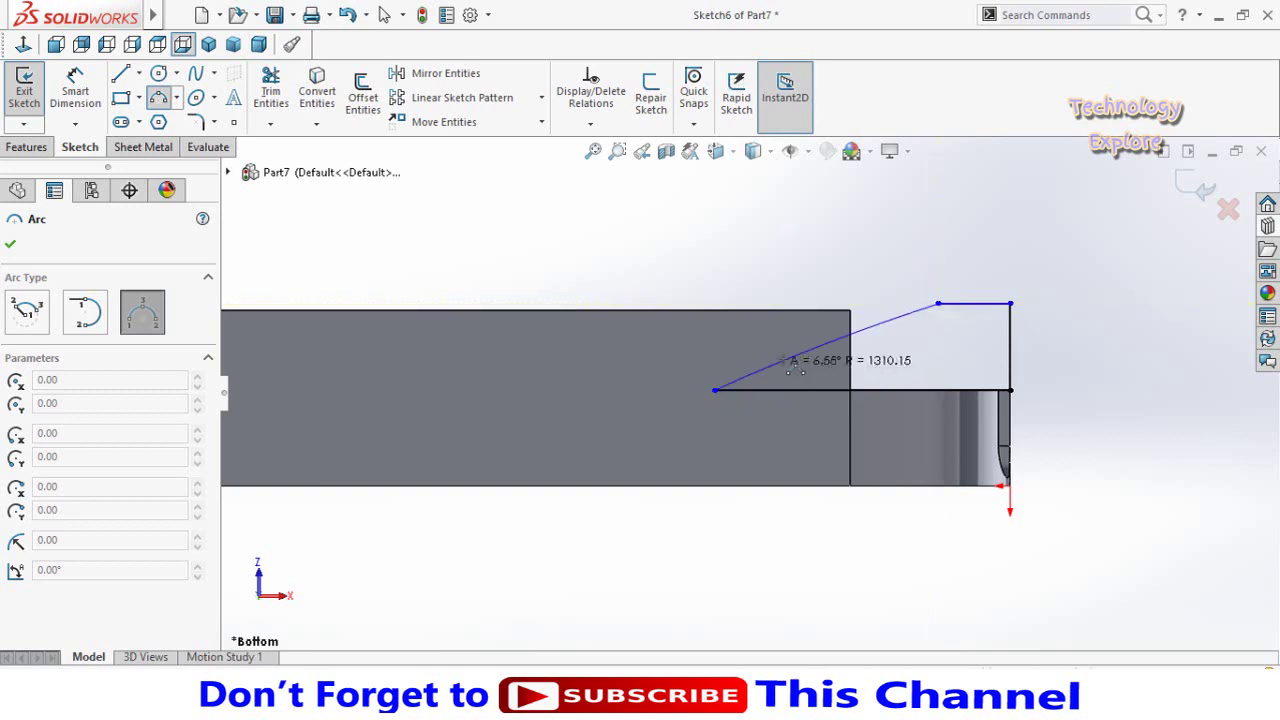
click(810, 375)
key(Escape)
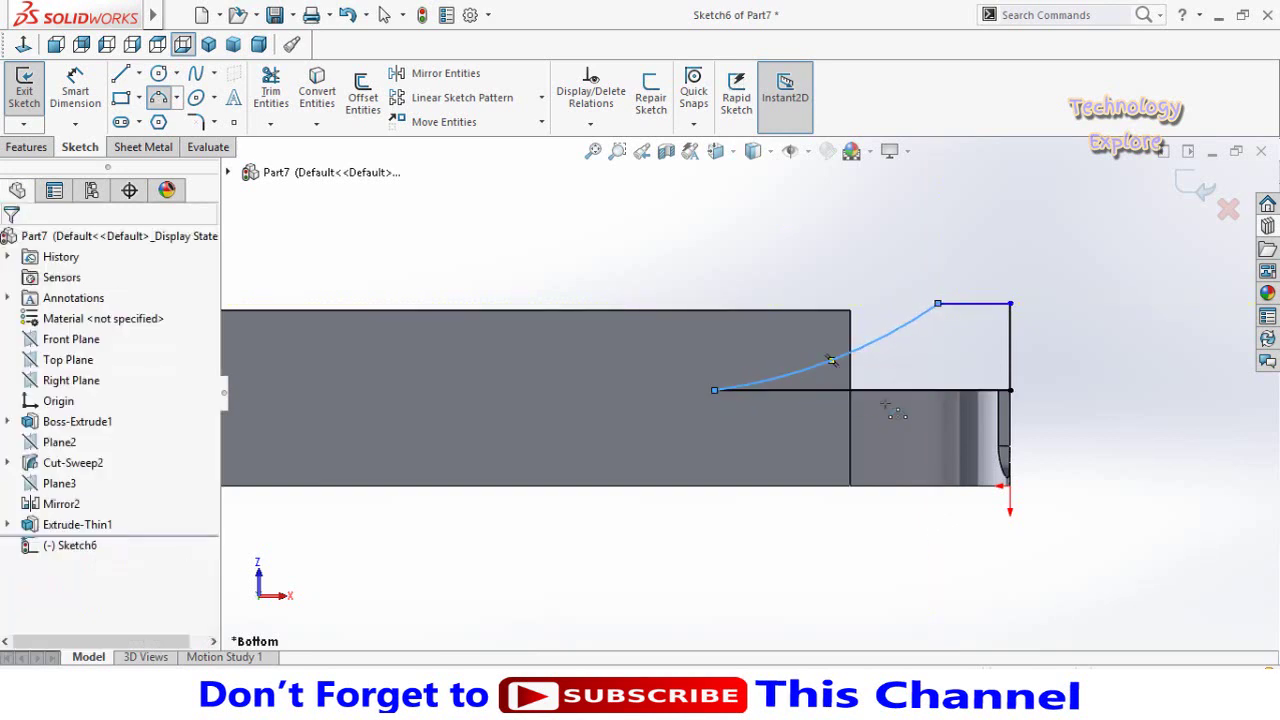
scroll(883, 405, up, 1)
Step: Dimension the vertical line to 60 mm and the top line to 45 mm
right_drag(930, 432, 932, 395)
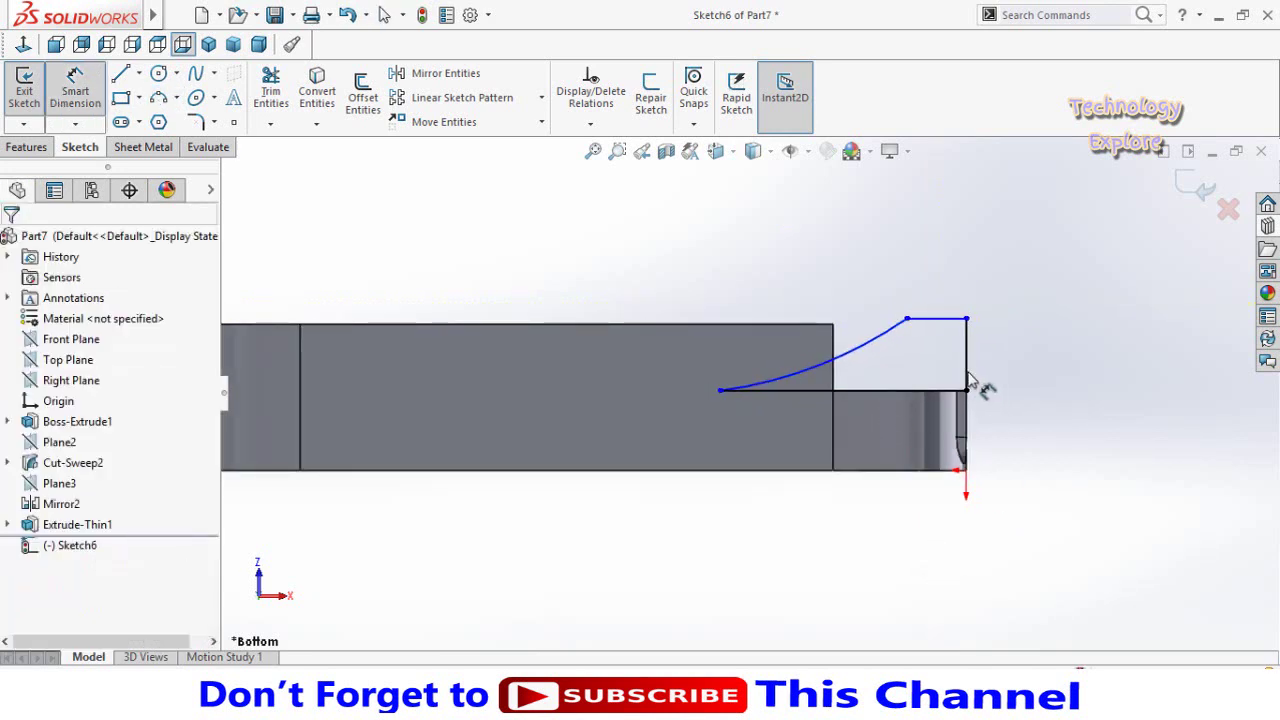
click(966, 372)
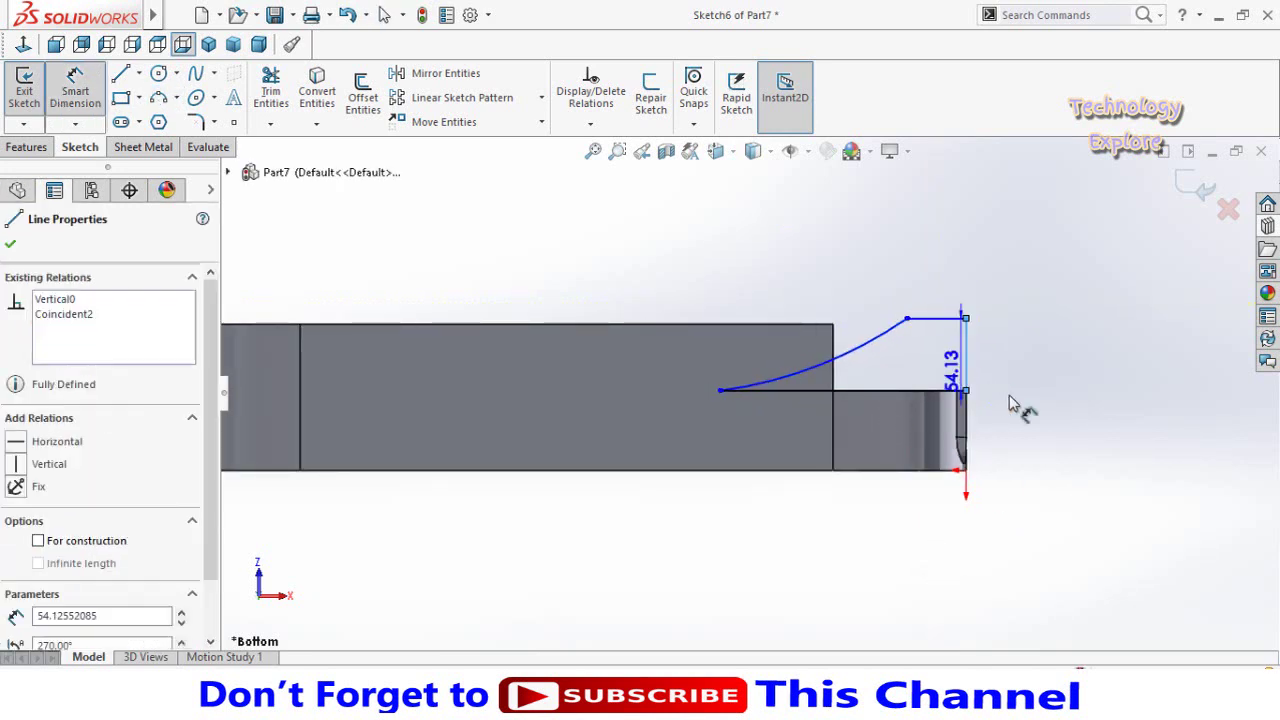
click(1030, 447)
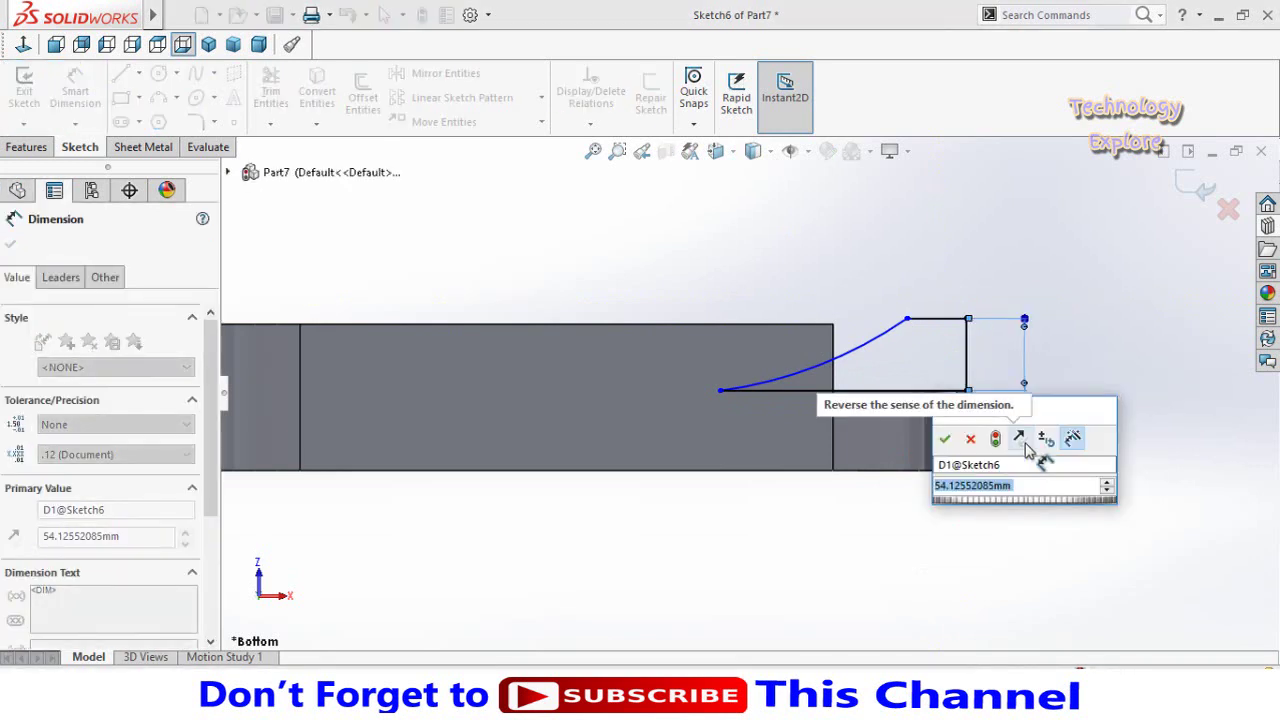
text(60)
key(Return)
click(1085, 552)
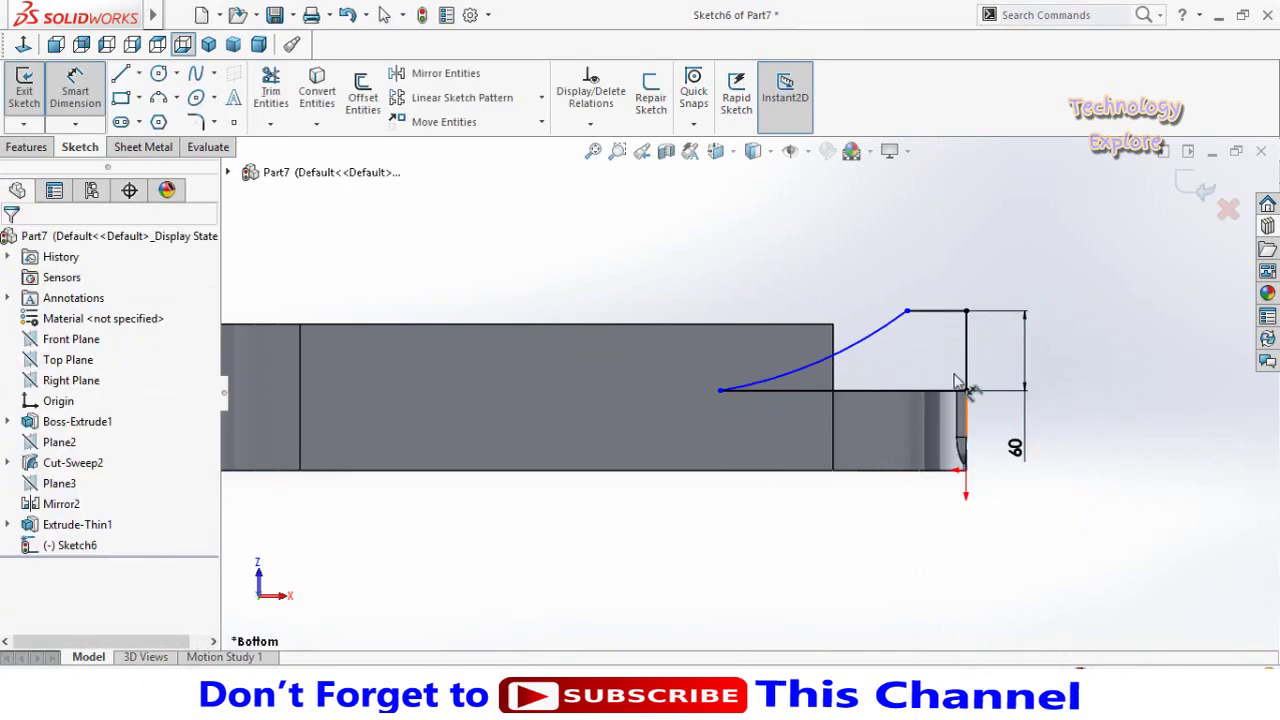
click(955, 312)
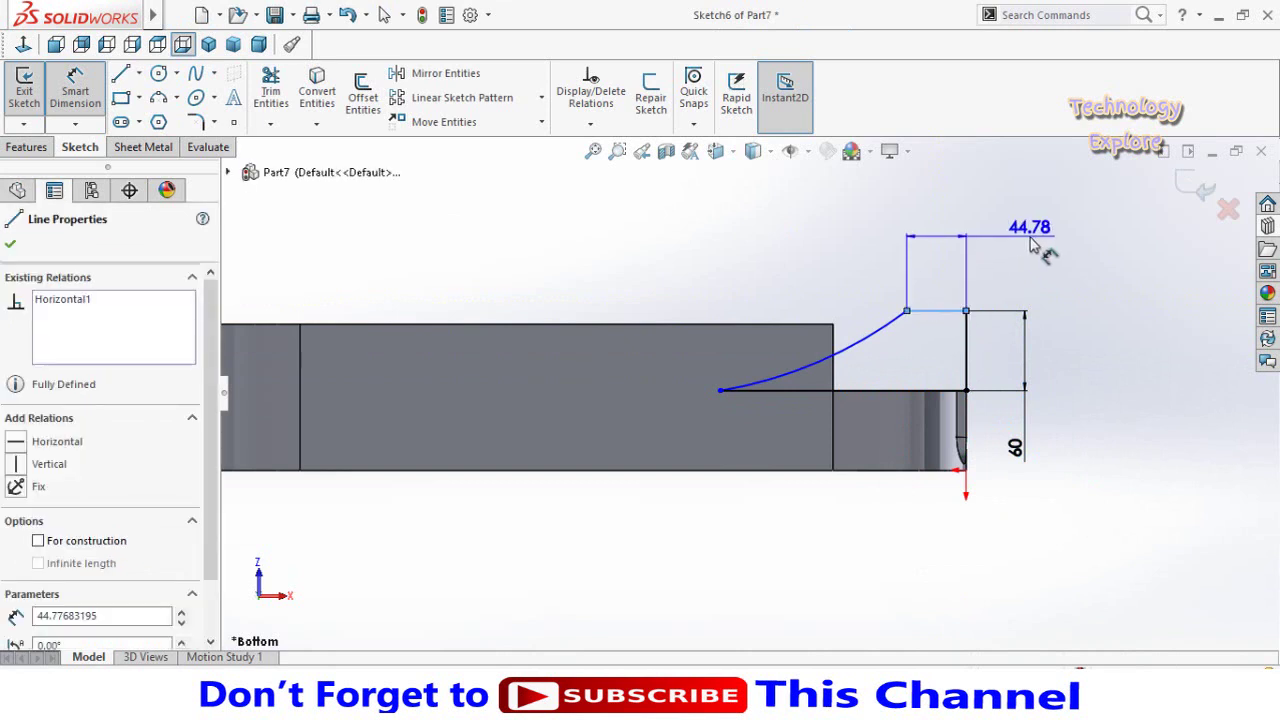
click(1044, 250)
text(45)
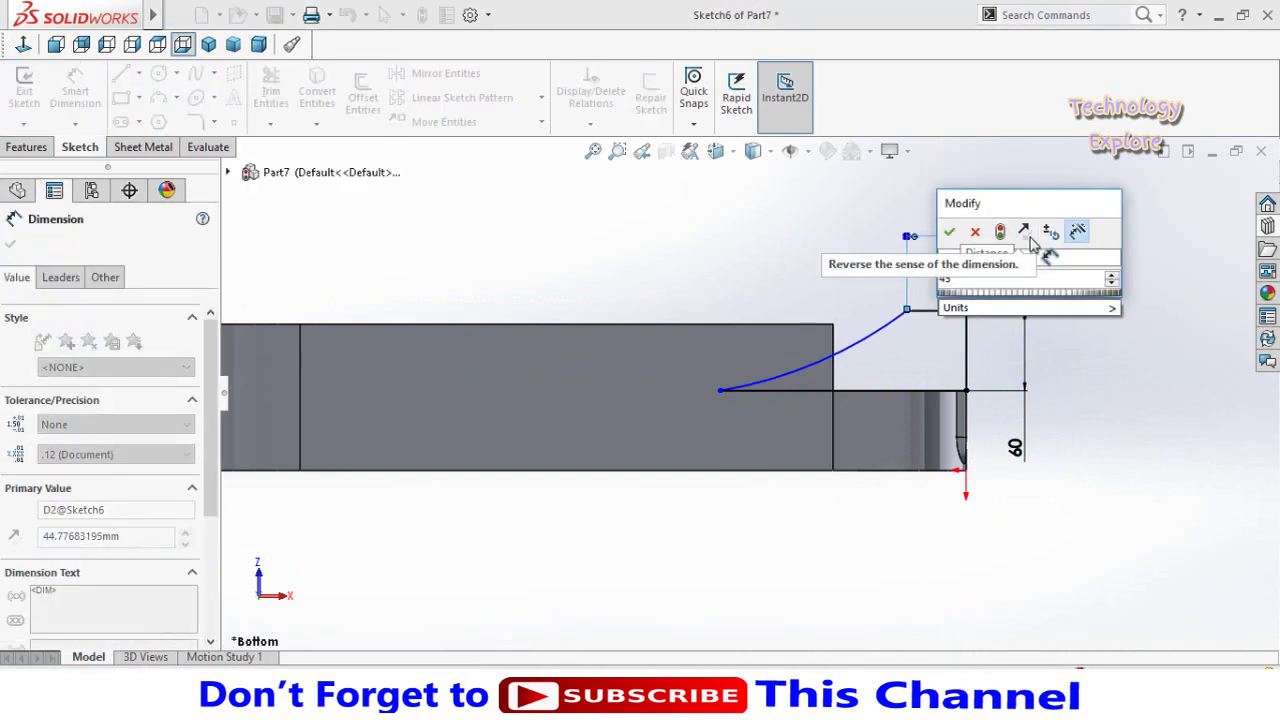
key(Return)
click(815, 513)
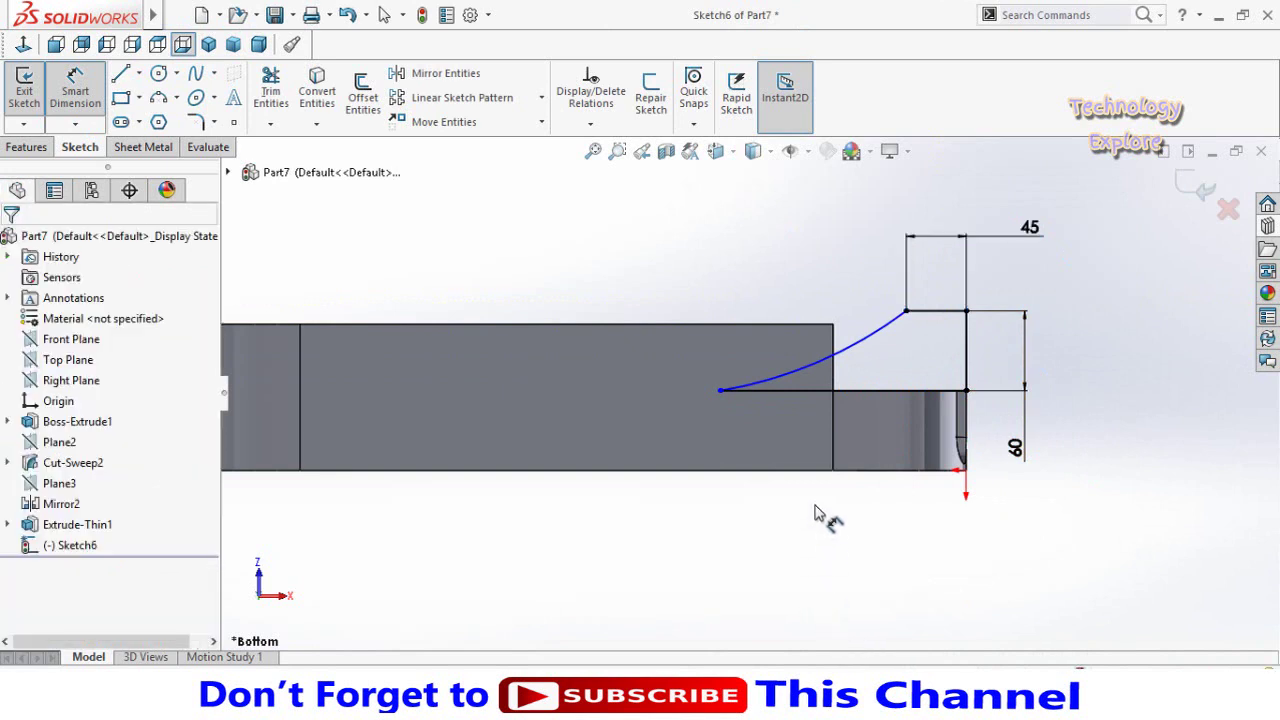
Step: Dimension the base line to 150 mm and orbit back to a 3D view
click(748, 393)
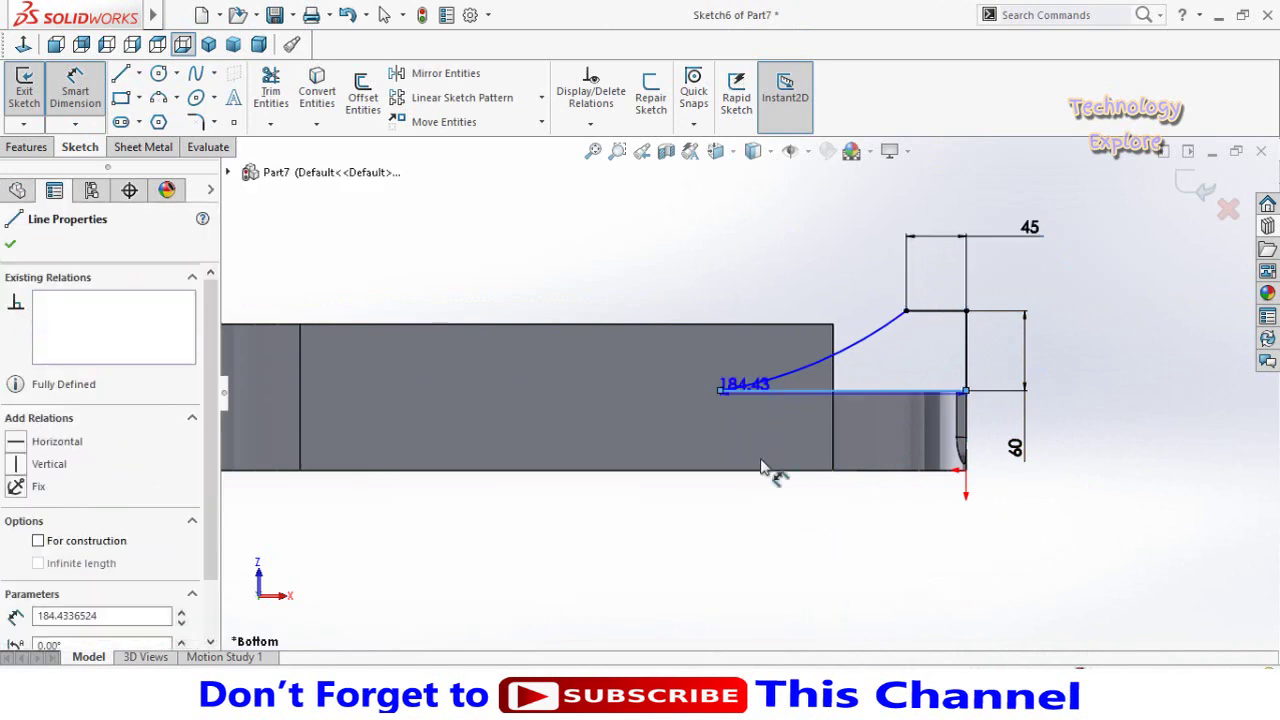
click(810, 550)
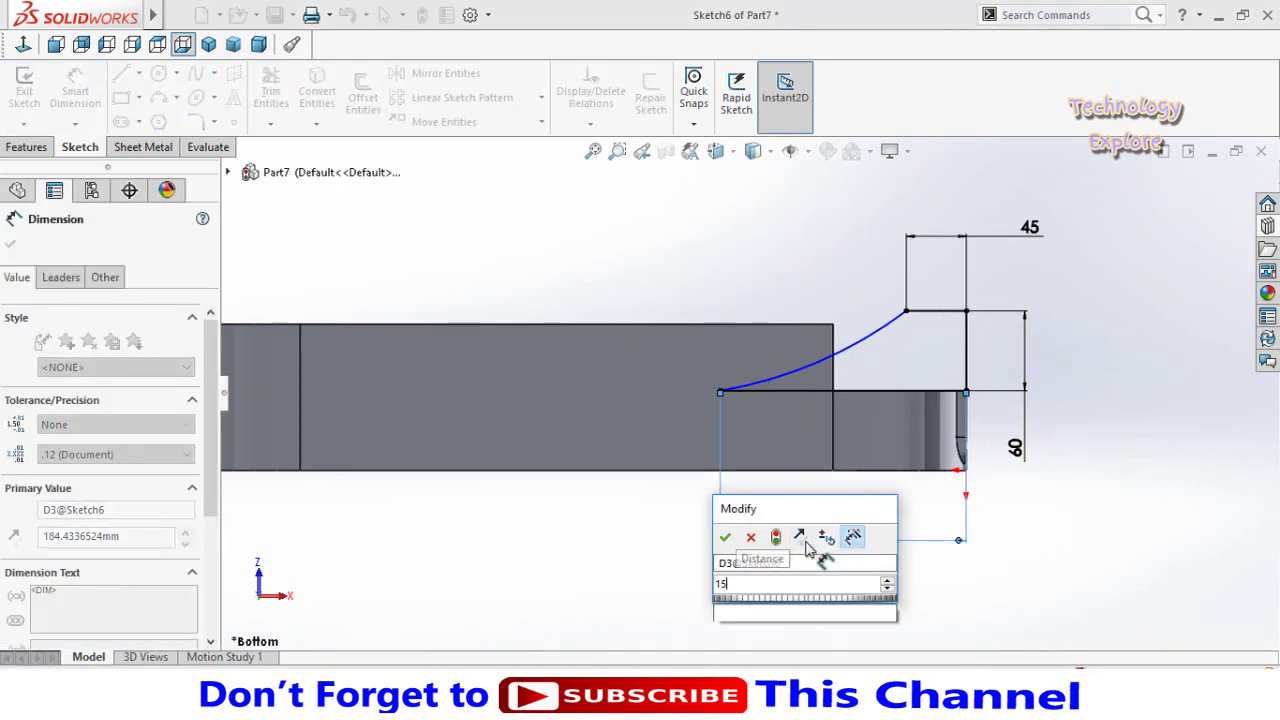
key(Escape)
key(Return)
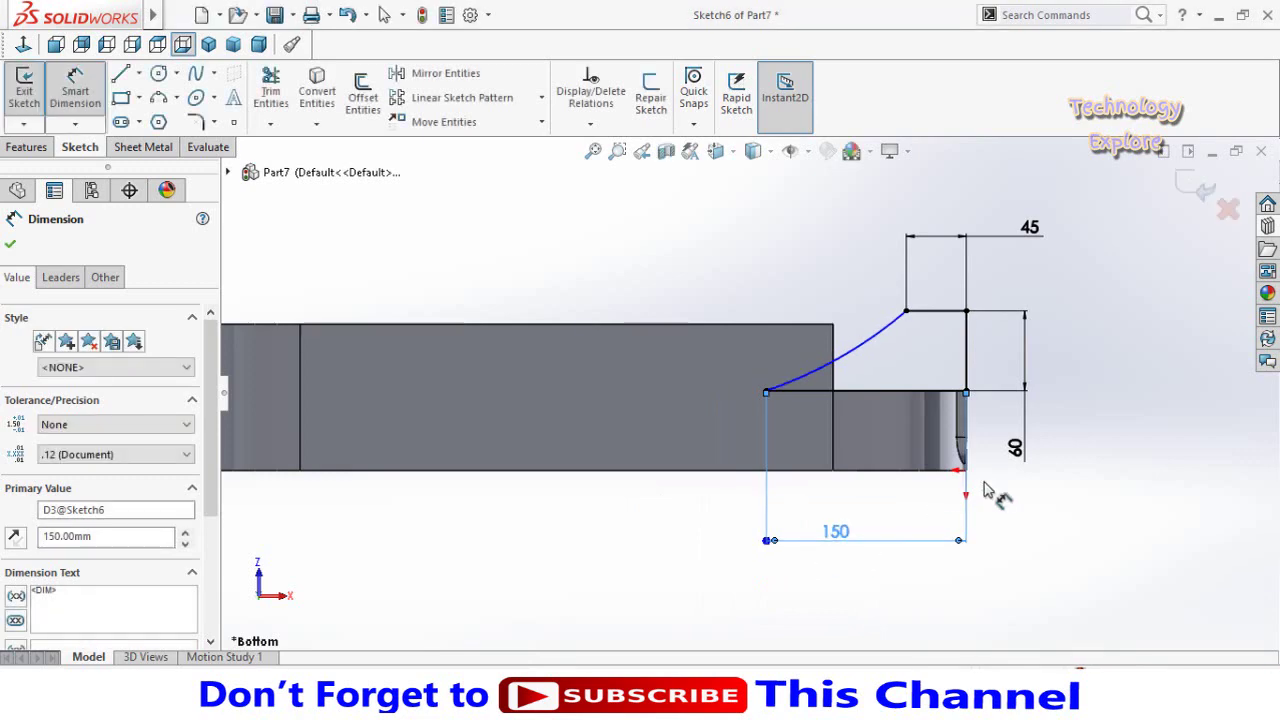
key(Escape)
key(f)
mouse_move(780, 343)
middle_down()
mouse_move(694, 300)
mouse_move(768, 236)
mouse_move(694, 334)
mouse_move(688, 214)
middle_up()
Step: Extrude Sketch6 50 mm with a Mid Plane end condition to create Boss-Extrude2
click(24, 148)
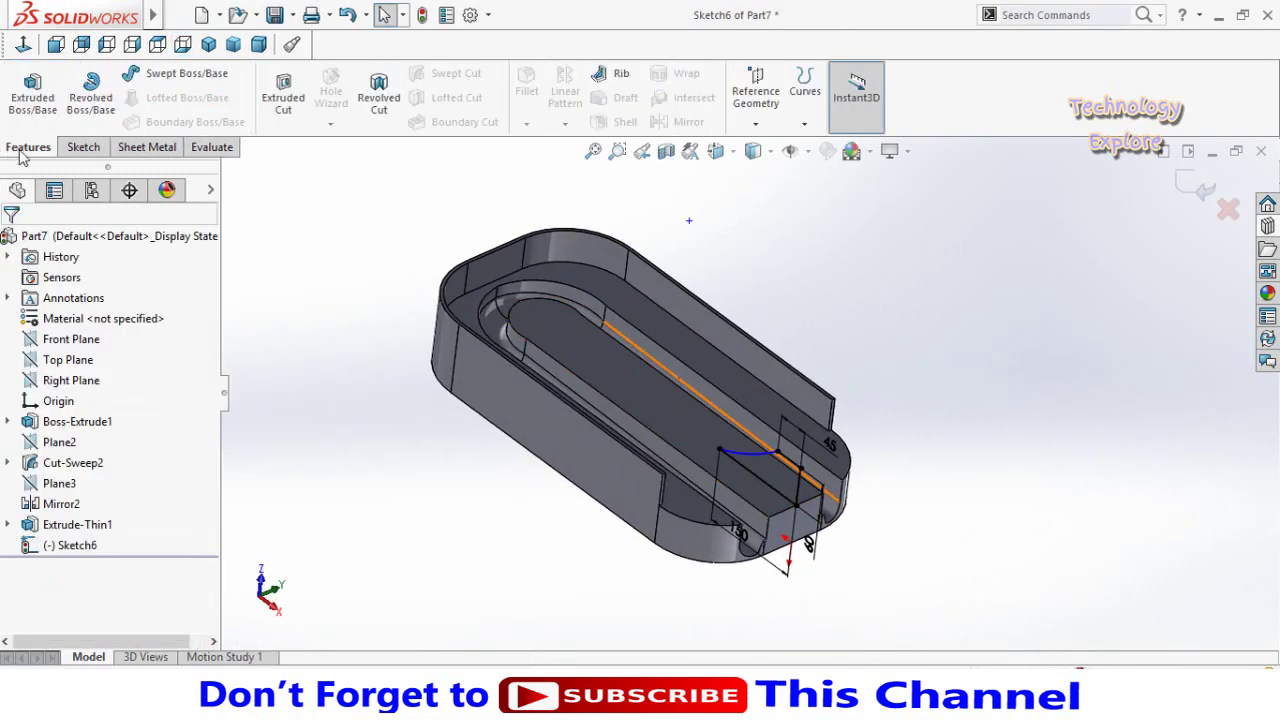
click(33, 97)
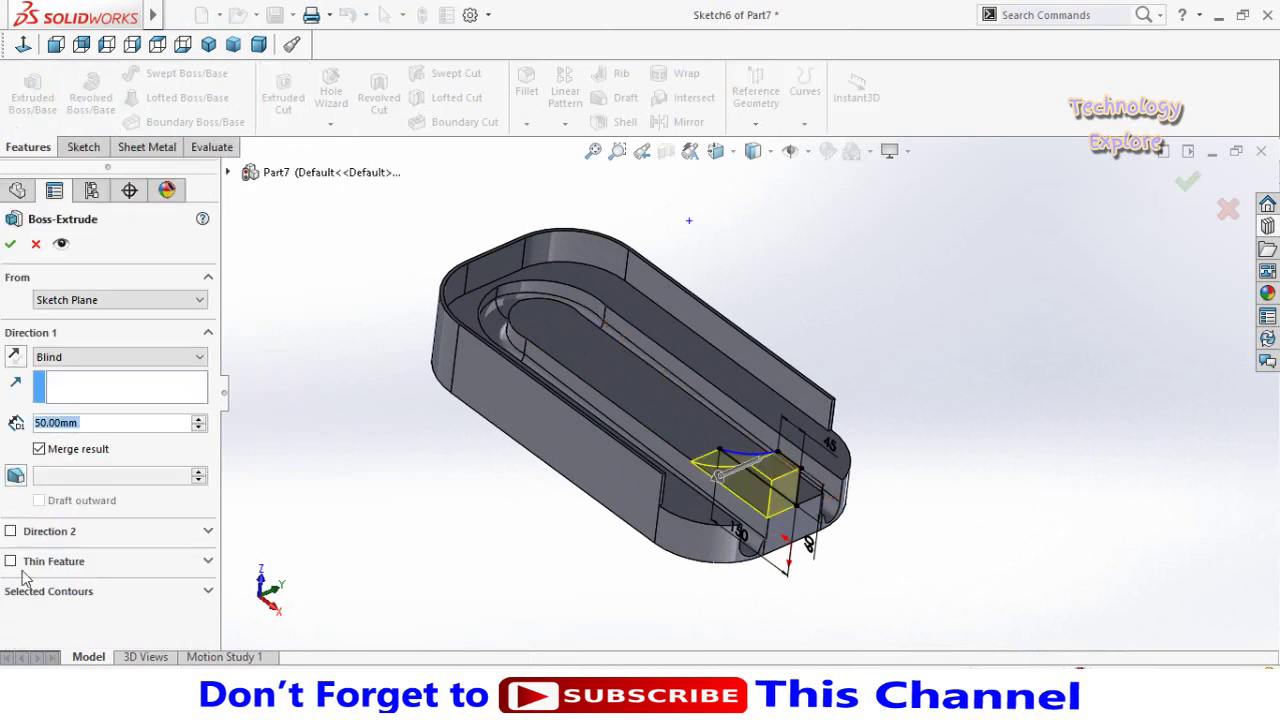
click(64, 363)
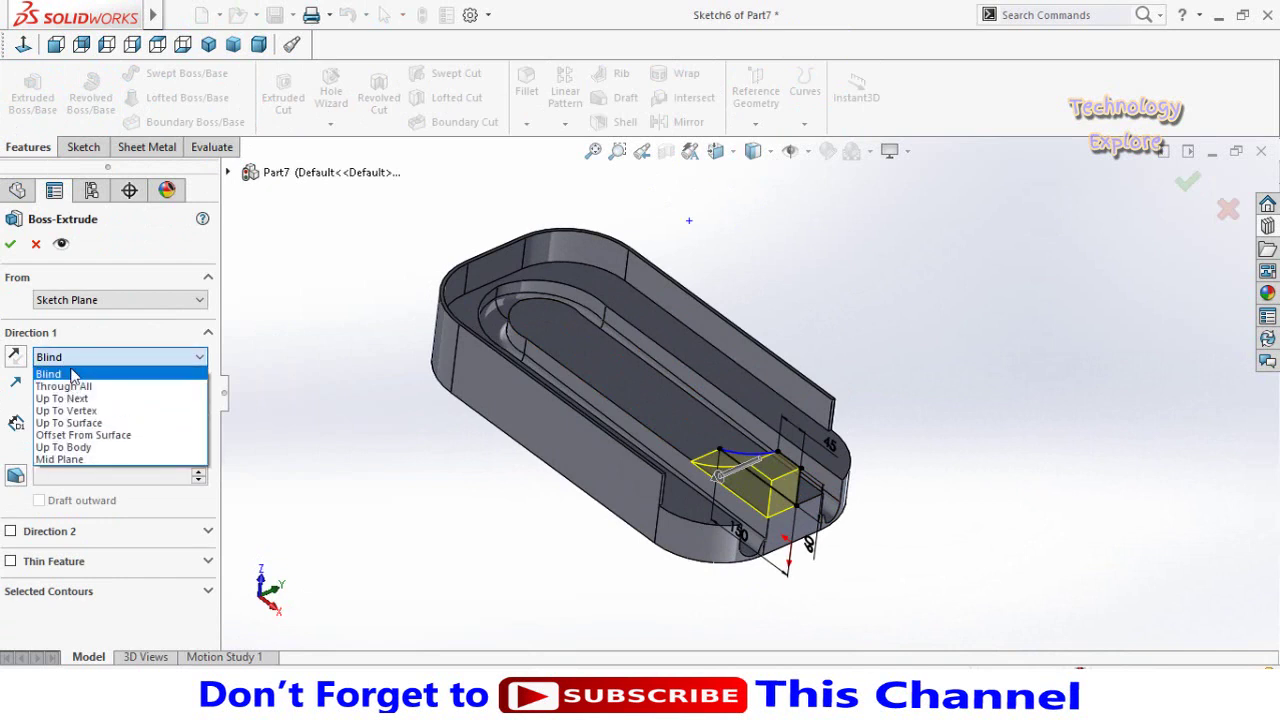
click(64, 462)
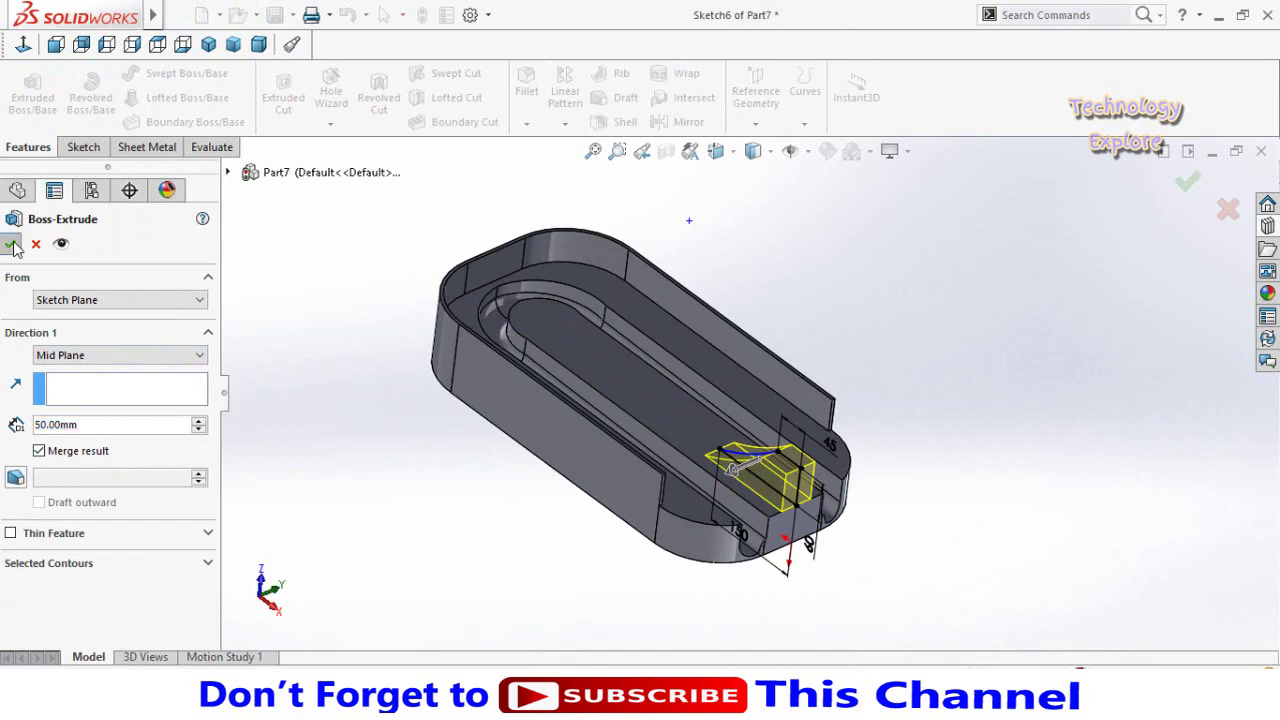
key(Return)
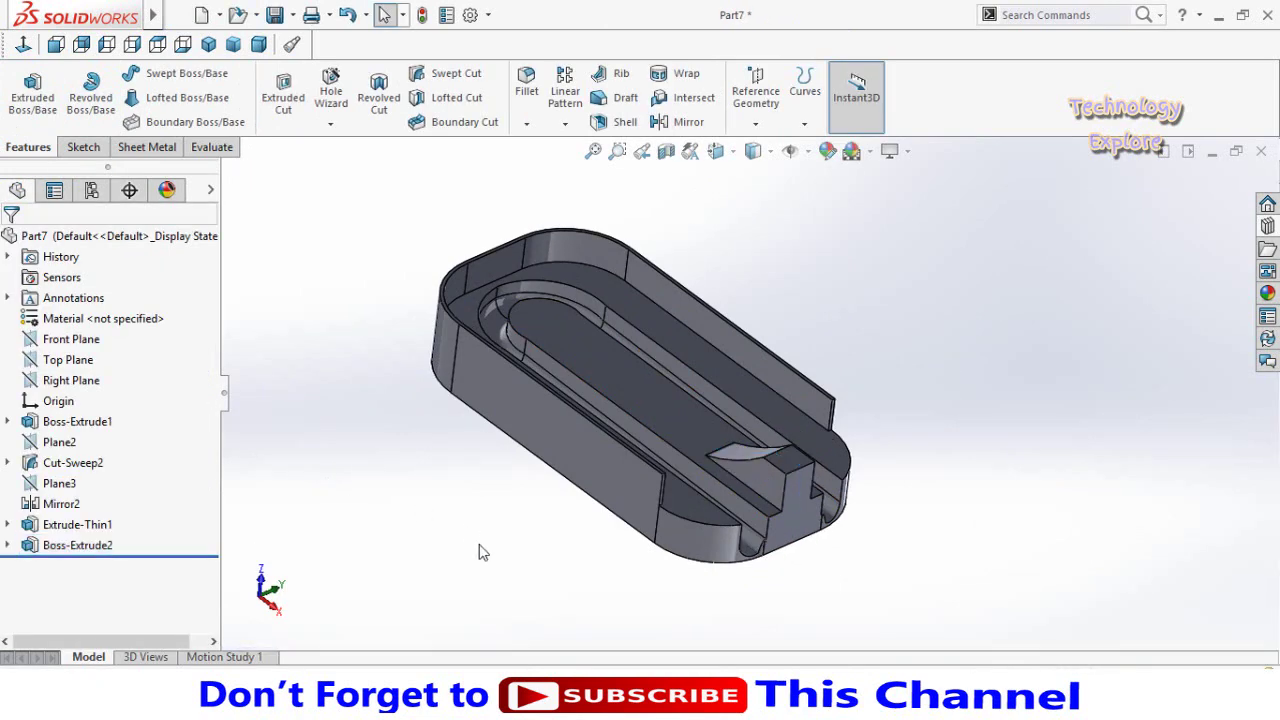
mouse_move(477, 551)
middle_down()
mouse_move(443, 486)
mouse_move(452, 565)
middle_up()
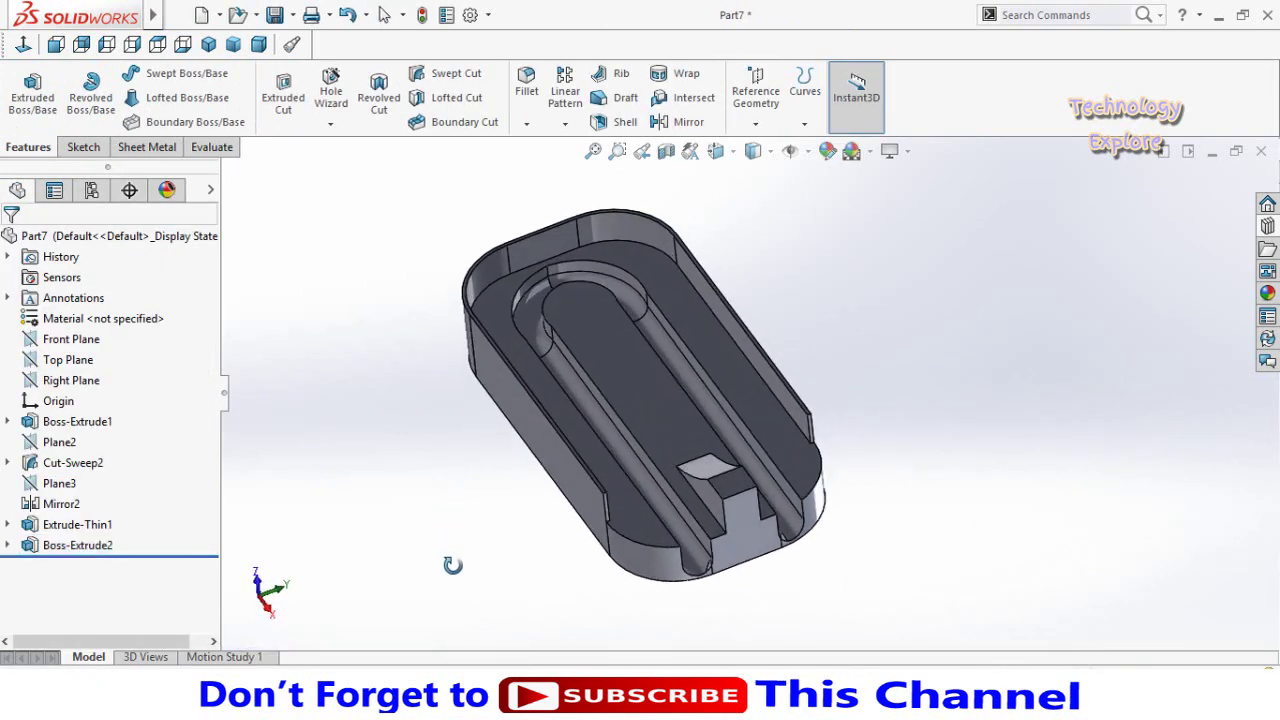
Step: Open a new sketch on the lane floor face, viewed normal to it
click(678, 440)
click(768, 385)
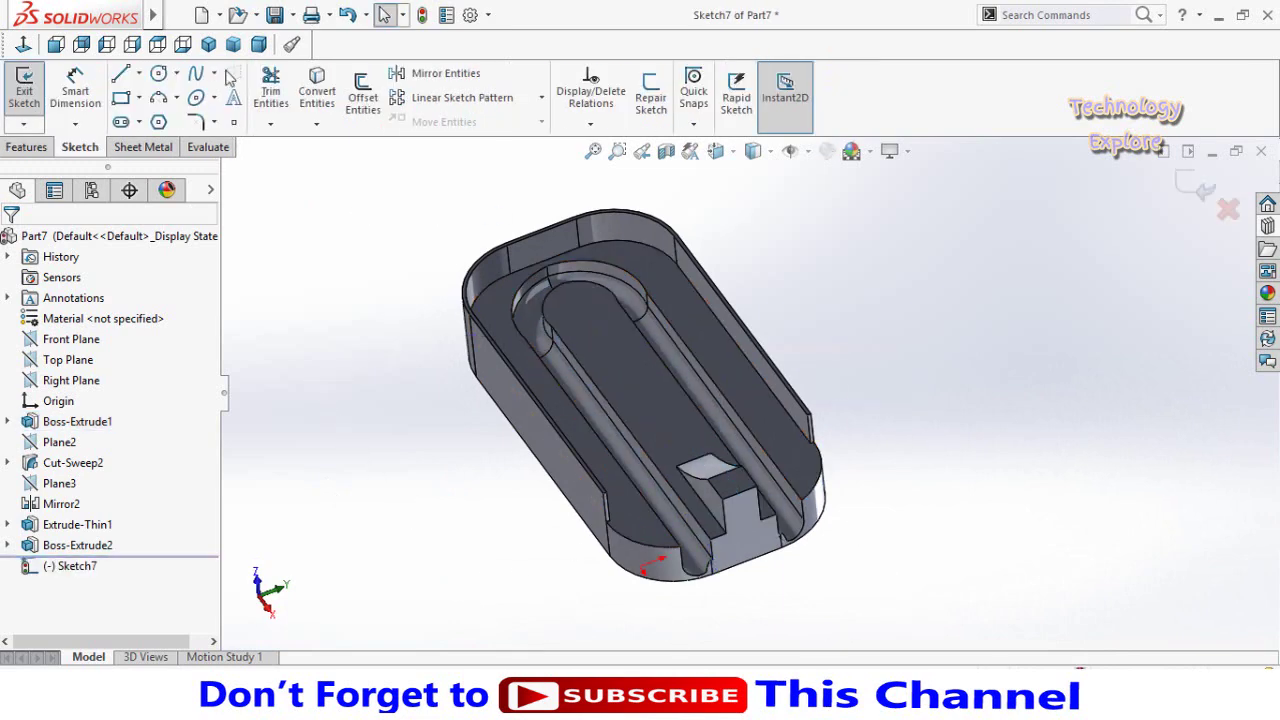
click(22, 45)
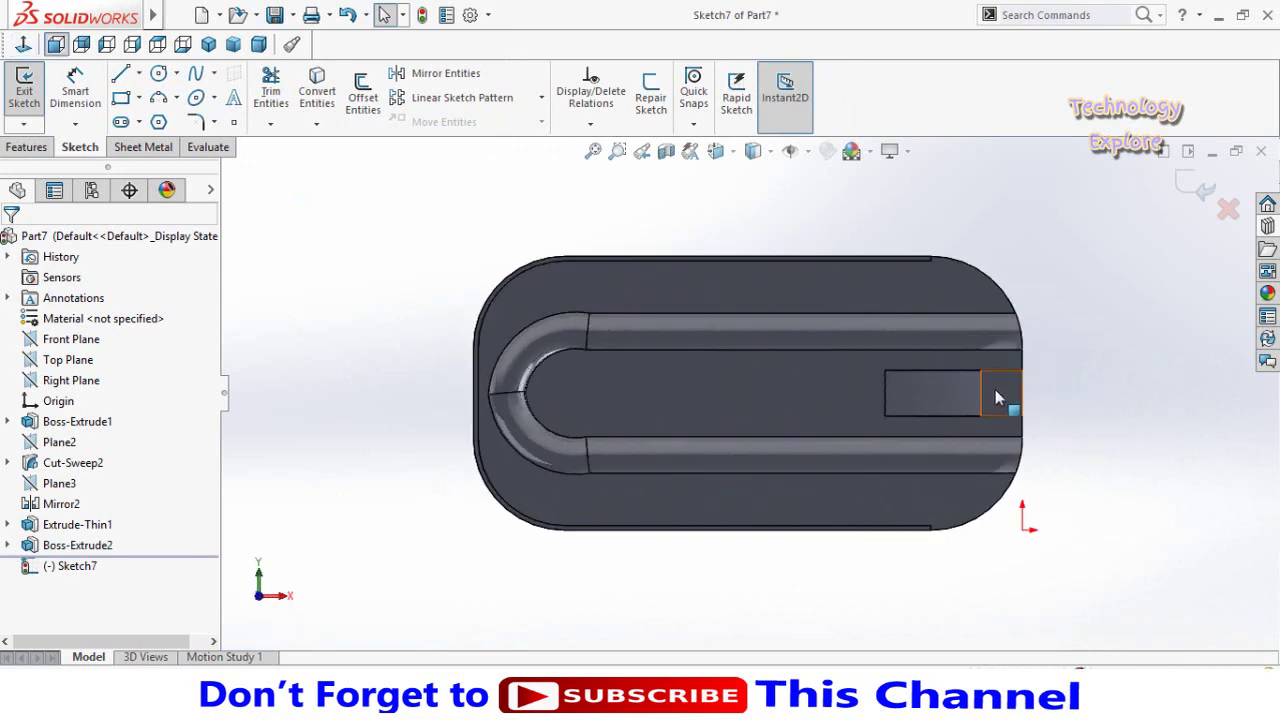
Step: Trace top, right and bottom lines around the rectangular block at the lane end
click(119, 78)
scroll(850, 378, down, 3)
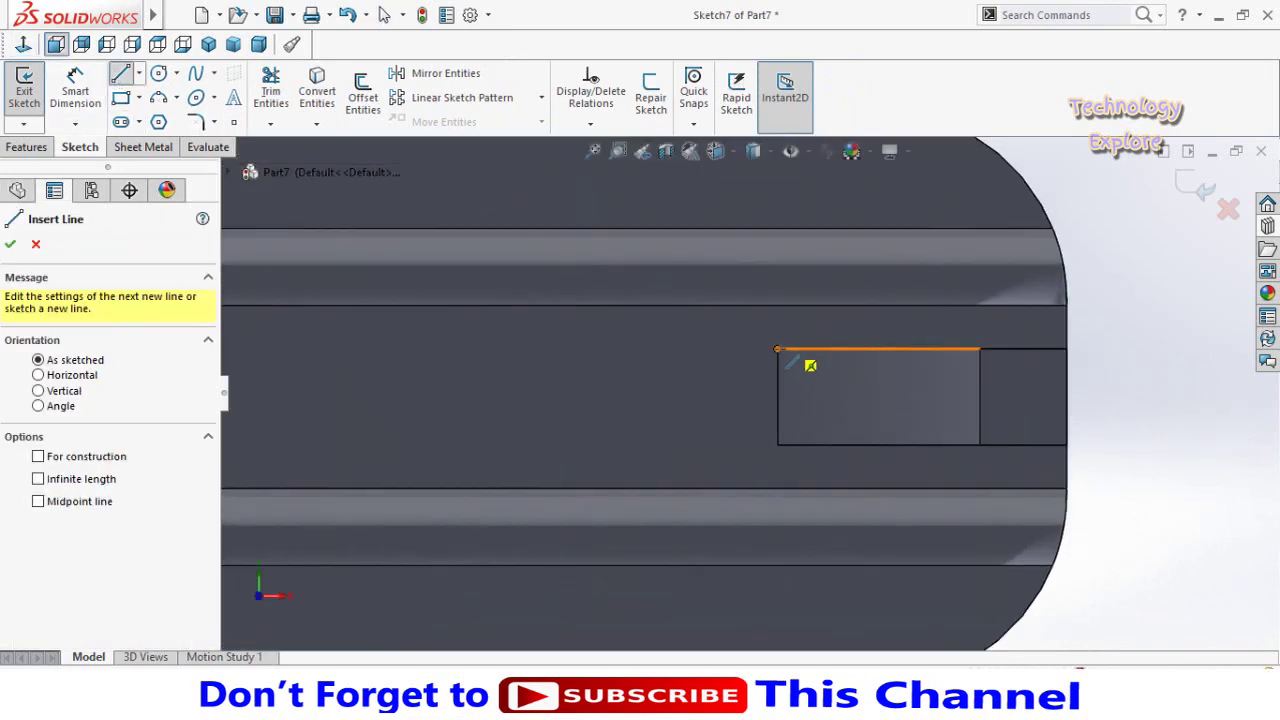
click(826, 349)
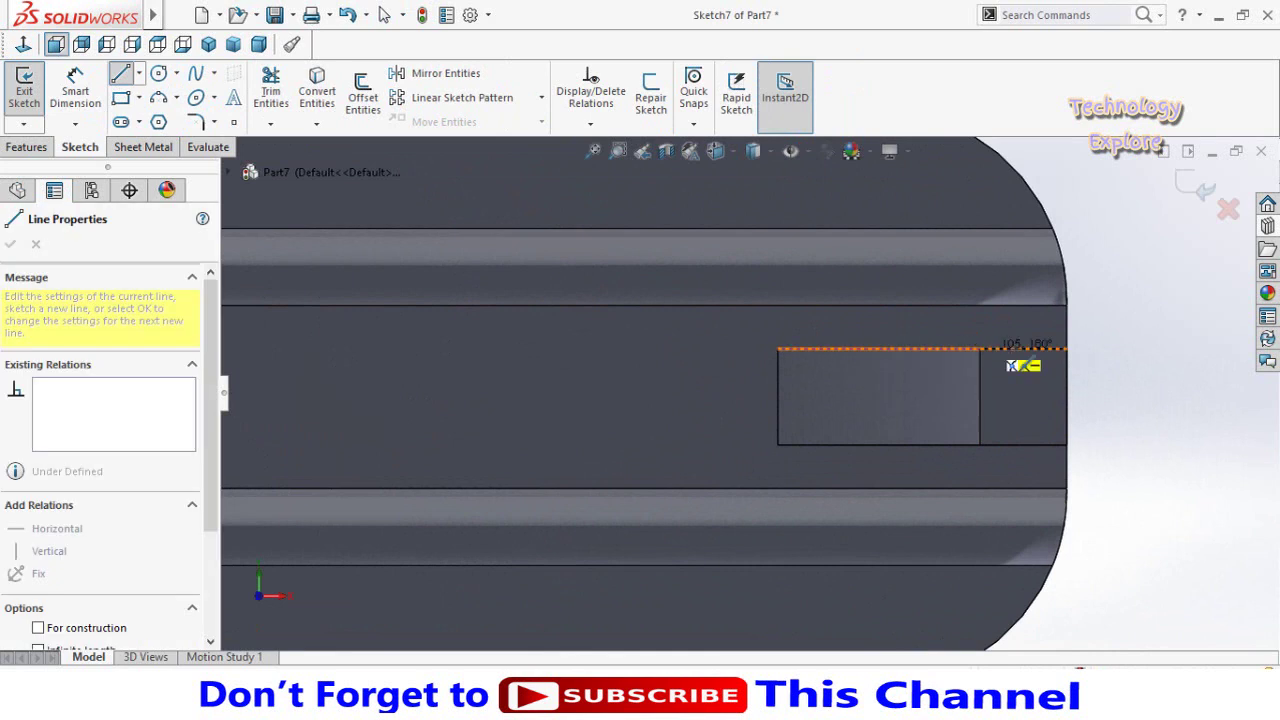
click(1067, 349)
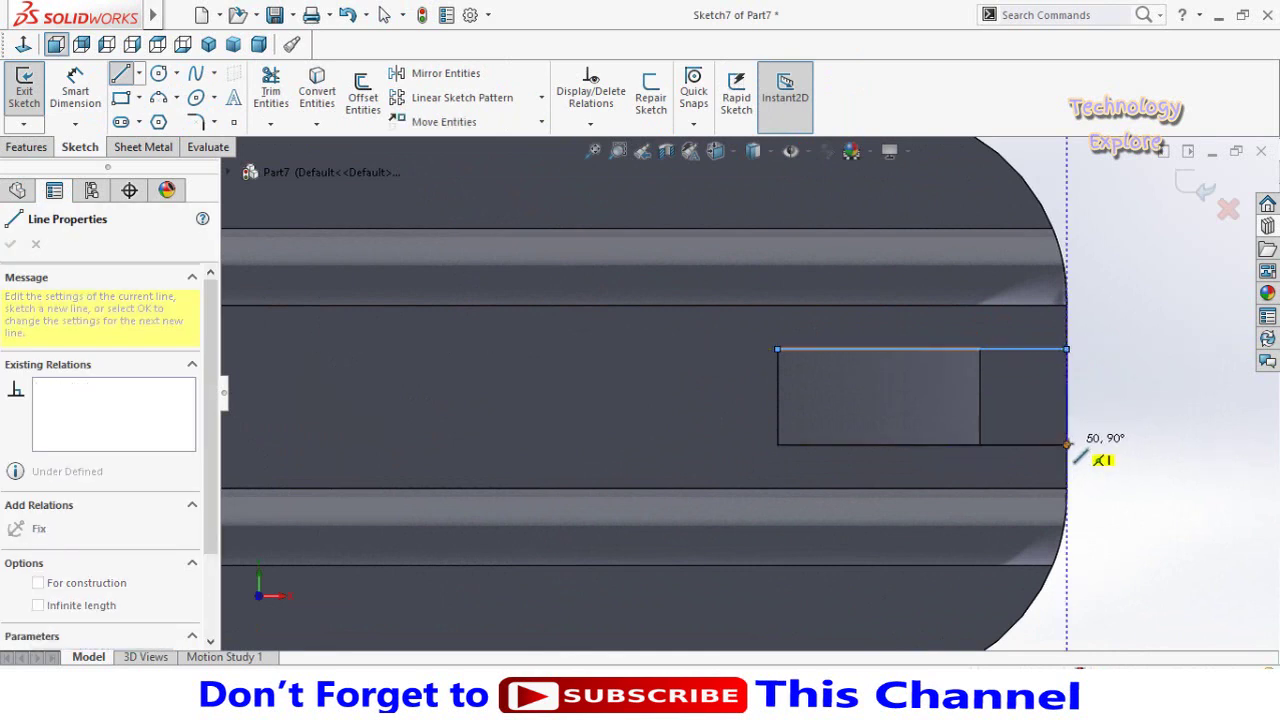
click(1067, 444)
click(778, 444)
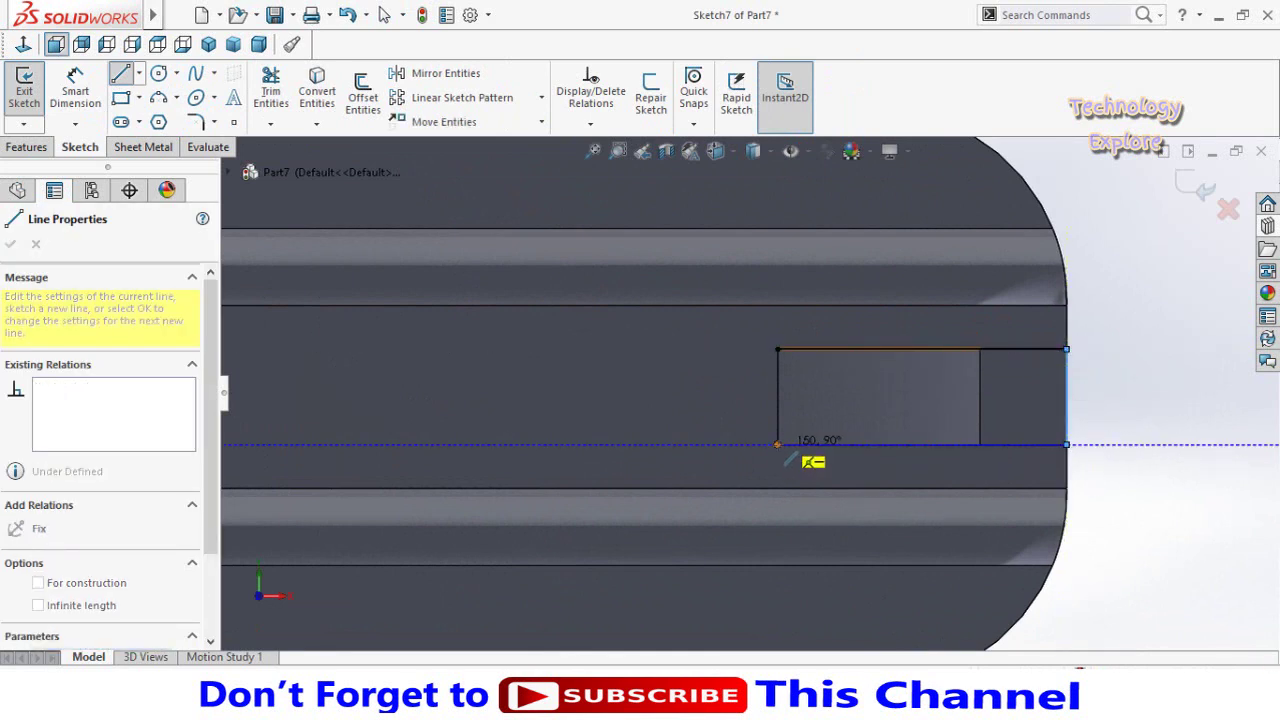
scroll(875, 459, up, 3)
key(Escape)
scroll(853, 478, up, 2)
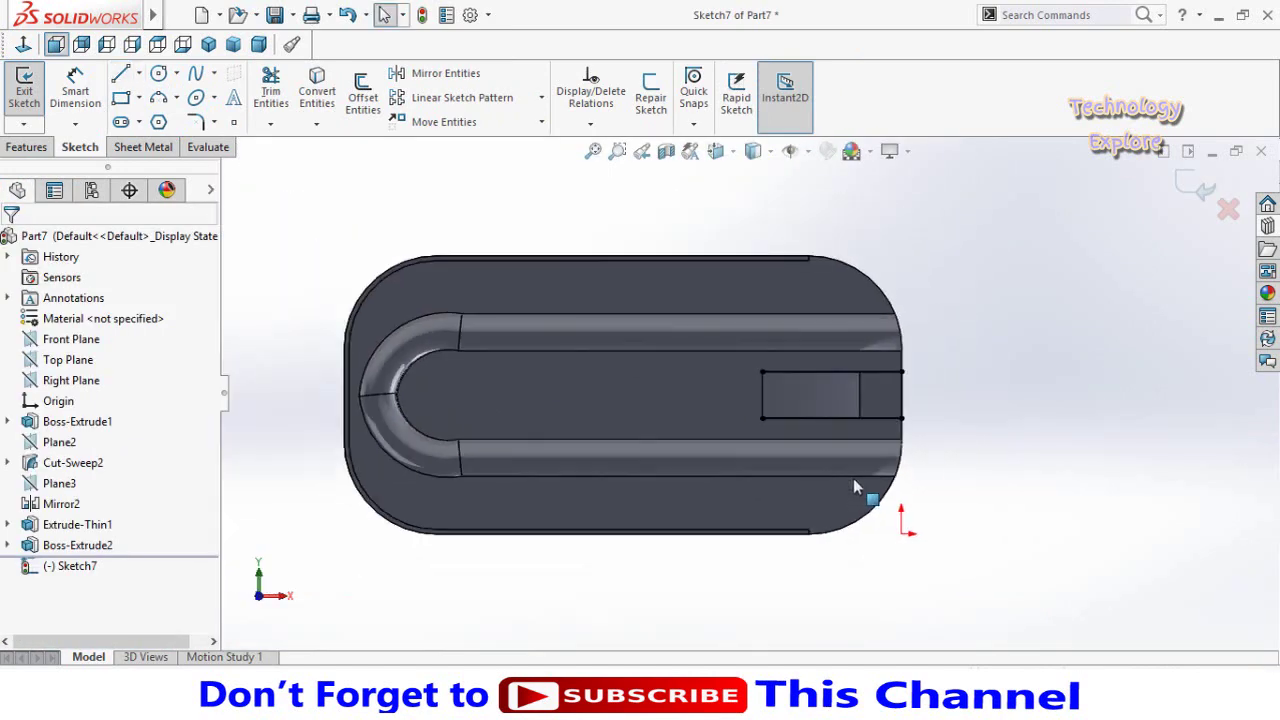
mouse_move(853, 478)
middle_down()
mouse_move(806, 281)
mouse_move(685, 269)
middle_up()
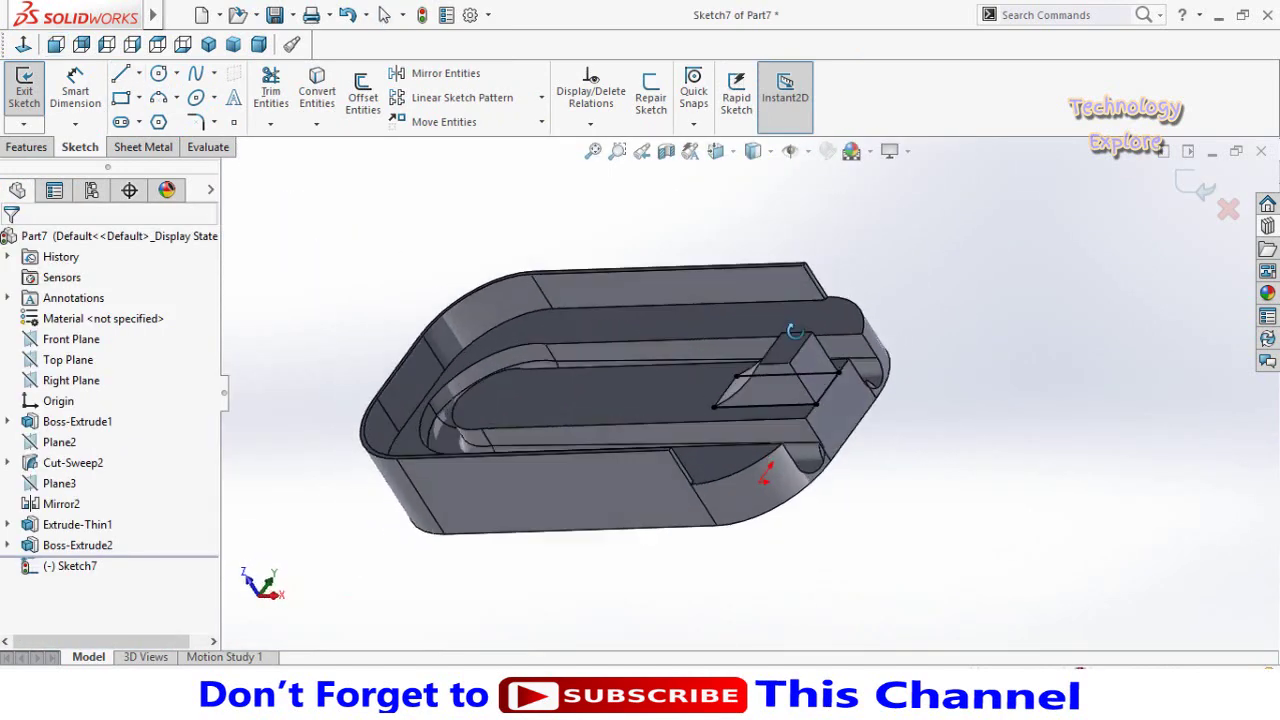
Step: Extrude the open three-line sketch, declining to close it with model edges
click(27, 147)
click(35, 92)
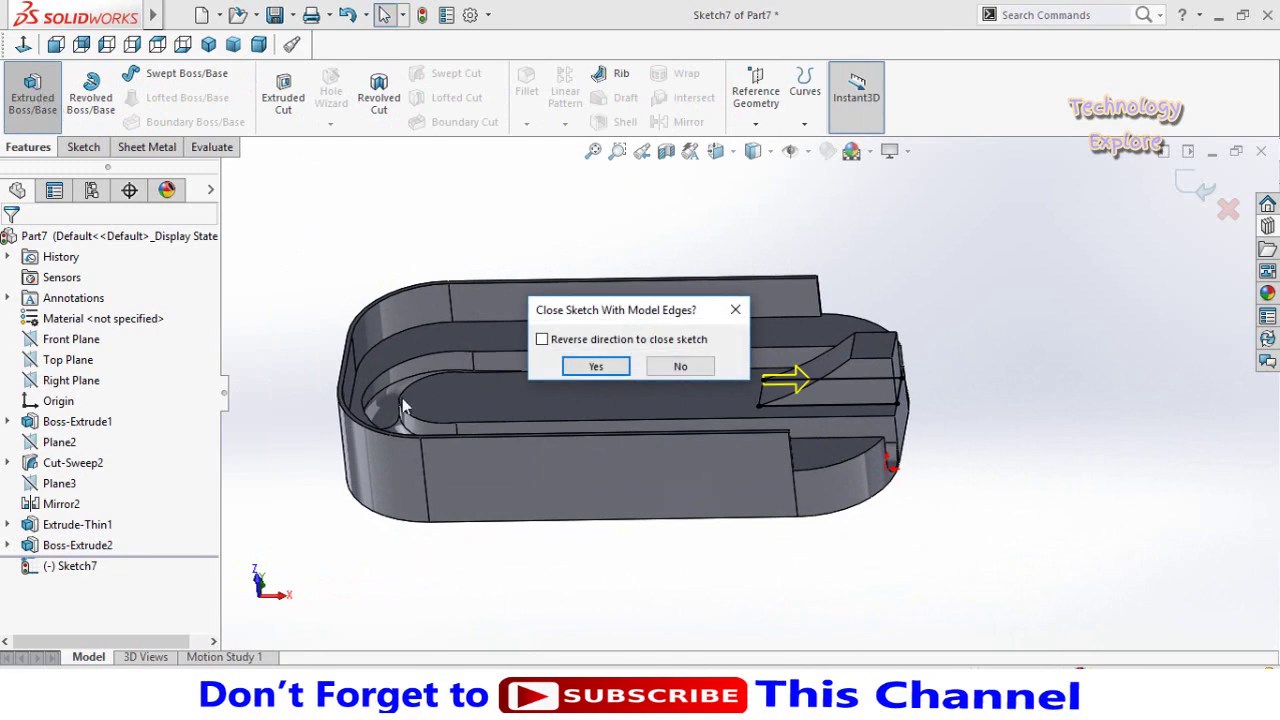
drag(673, 316, 673, 289)
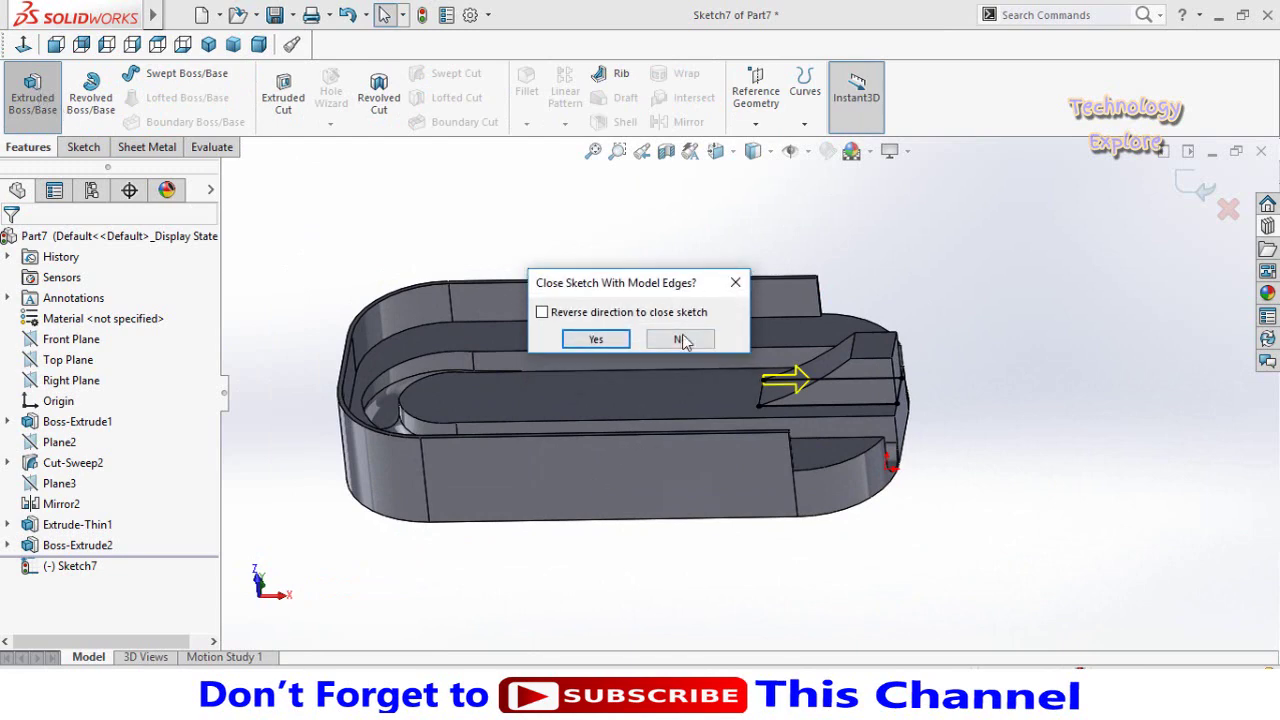
click(677, 338)
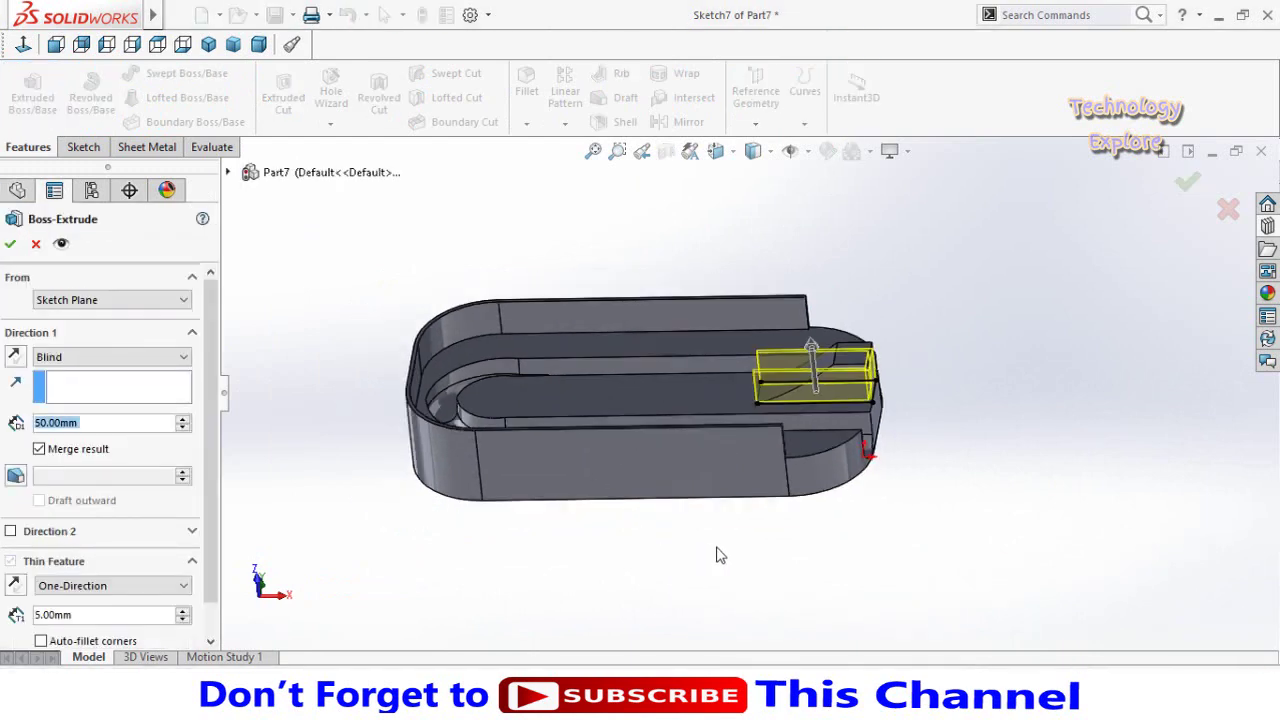
mouse_move(716, 548)
middle_down()
mouse_move(694, 586)
mouse_move(685, 571)
middle_up()
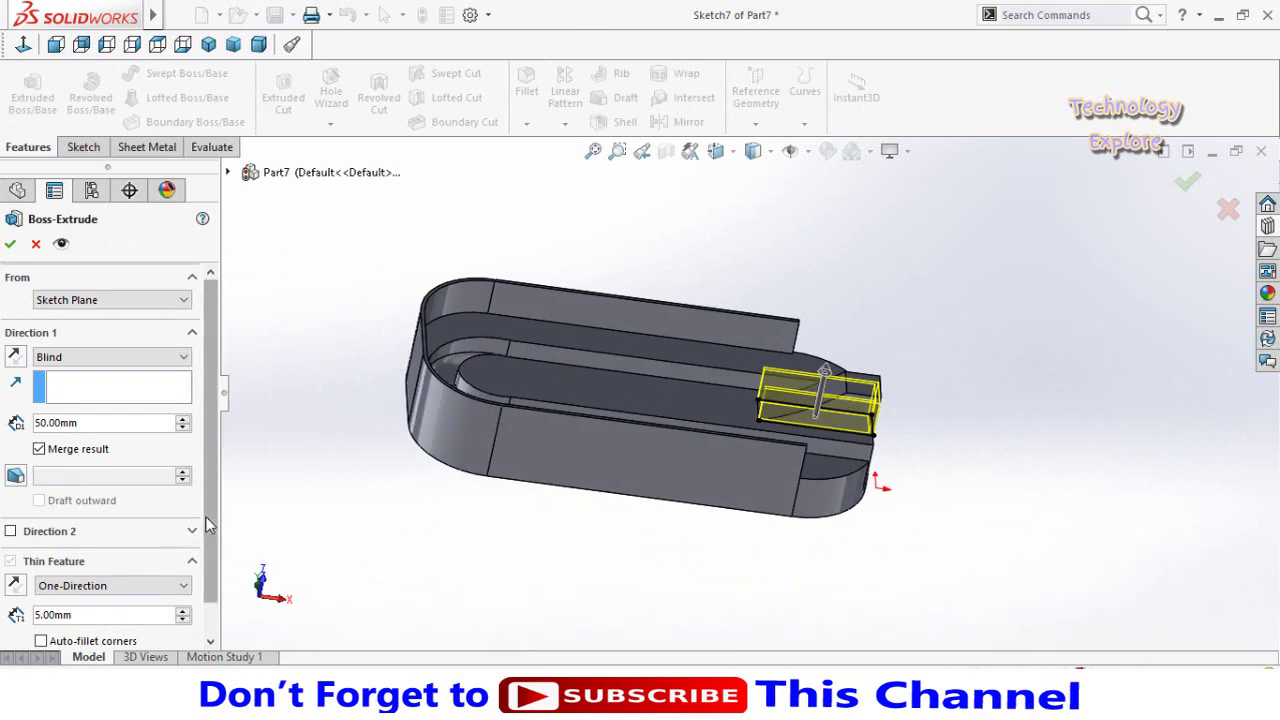
scroll(175, 547, down, 1)
mouse_move(459, 550)
middle_down()
mouse_move(583, 497)
mouse_move(549, 587)
mouse_move(556, 602)
middle_up()
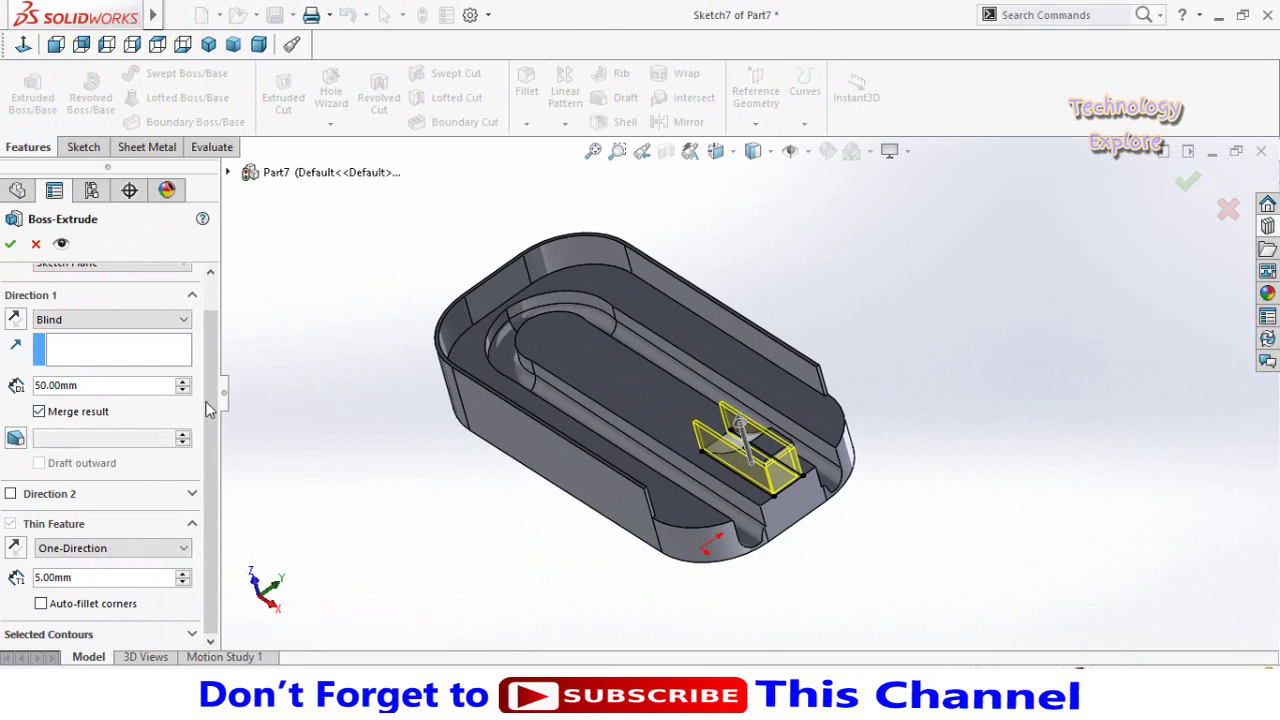
Step: Set the 5 mm thin-wall extrusion depth to 80 mm and accept it
click(181, 381)
click(181, 381)
mouse_move(507, 498)
middle_down()
mouse_move(520, 524)
mouse_move(531, 447)
middle_up()
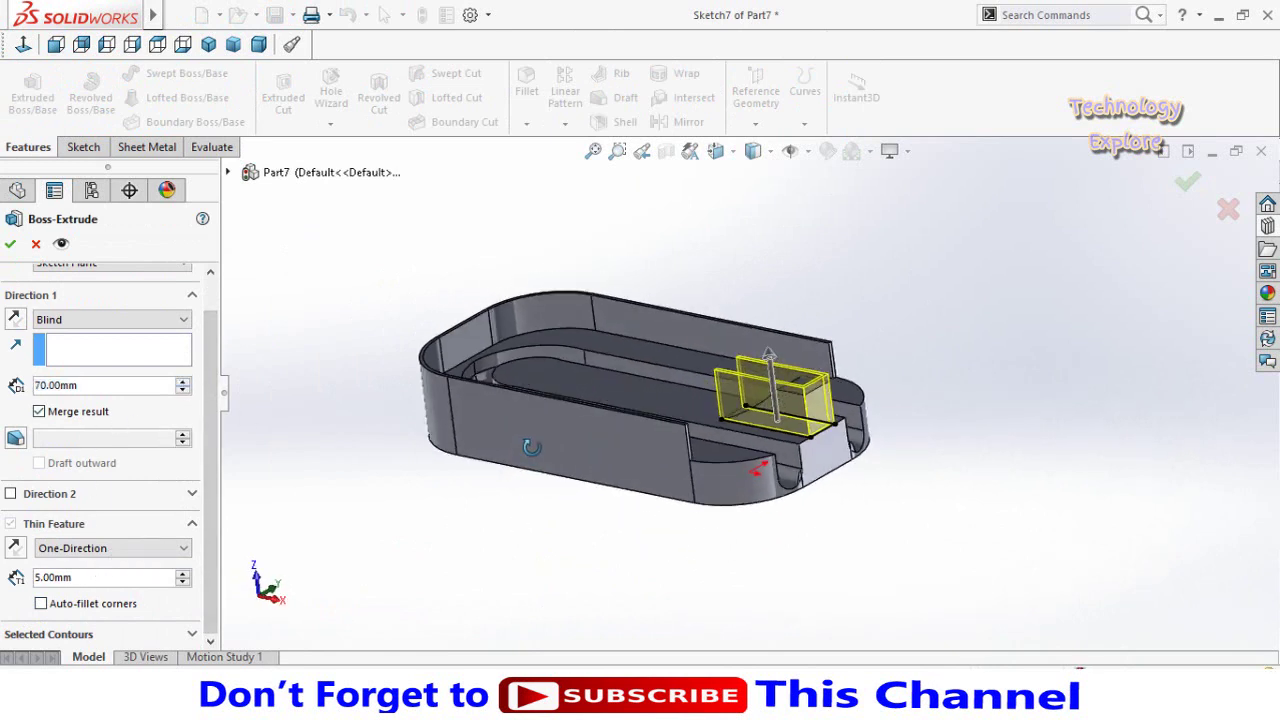
click(183, 382)
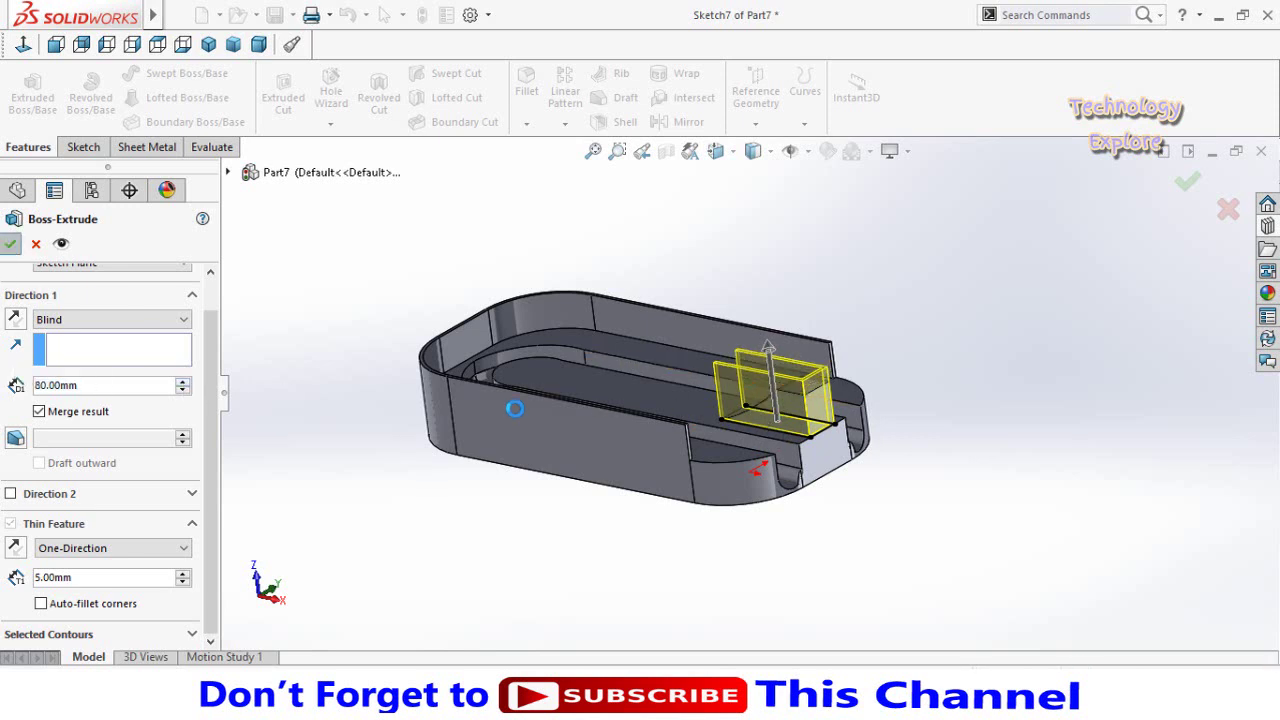
key(Return)
mouse_move(380, 480)
middle_down()
mouse_move(500, 443)
mouse_move(531, 403)
mouse_move(525, 422)
mouse_move(503, 397)
mouse_move(523, 440)
mouse_move(689, 371)
mouse_move(759, 320)
middle_up()
scroll(759, 320, down, 2)
scroll(759, 320, down, 3)
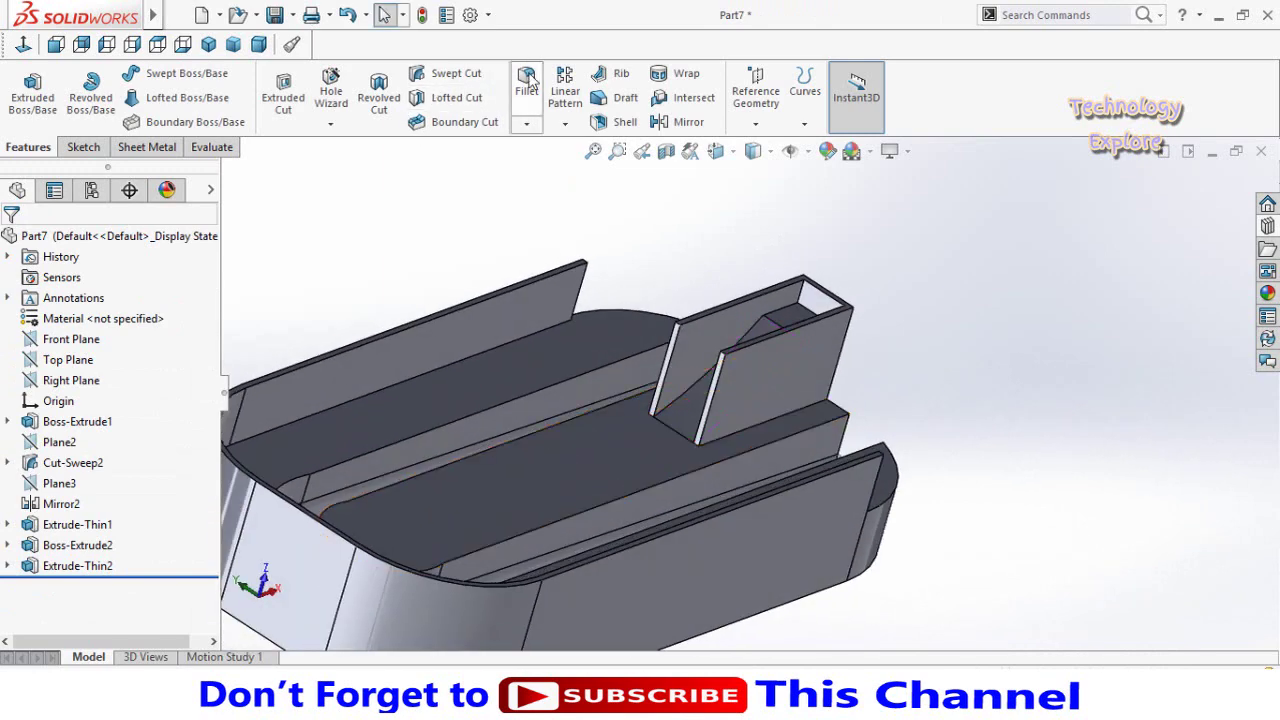
Step: Start a fillet and select five edges at the lane's end box
click(527, 82)
middle_drag(647, 249, 684, 462)
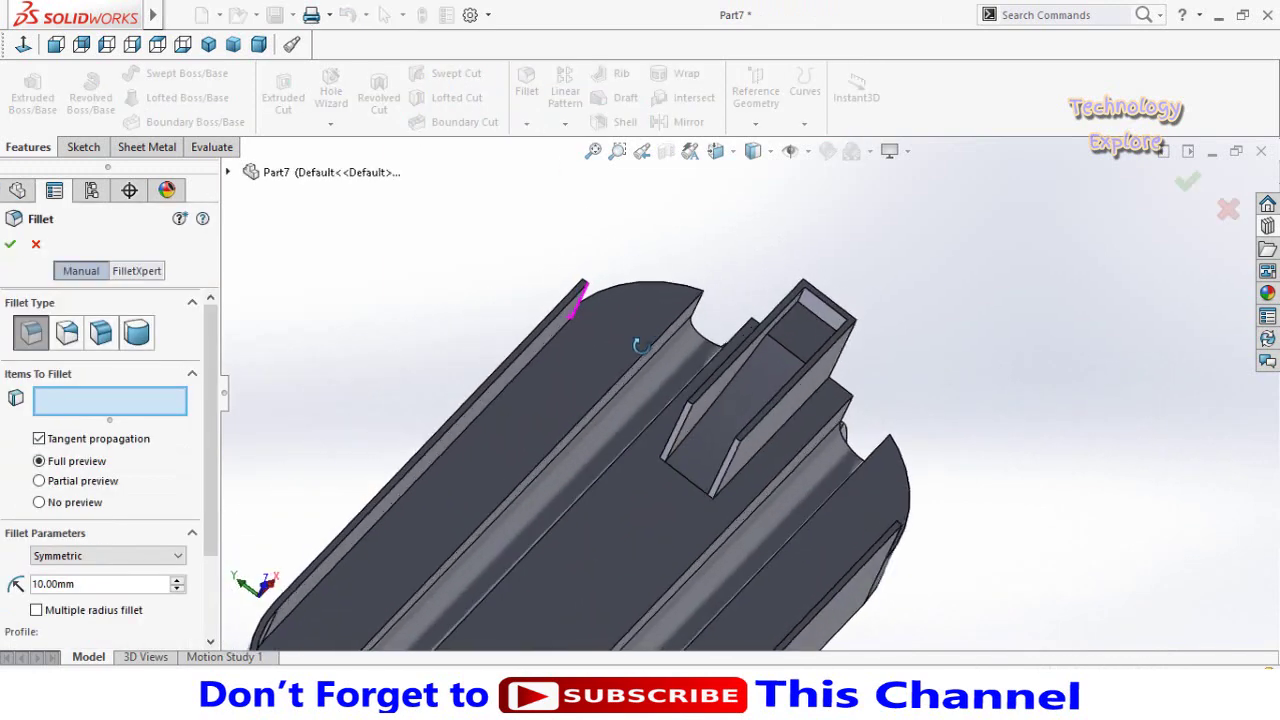
click(701, 415)
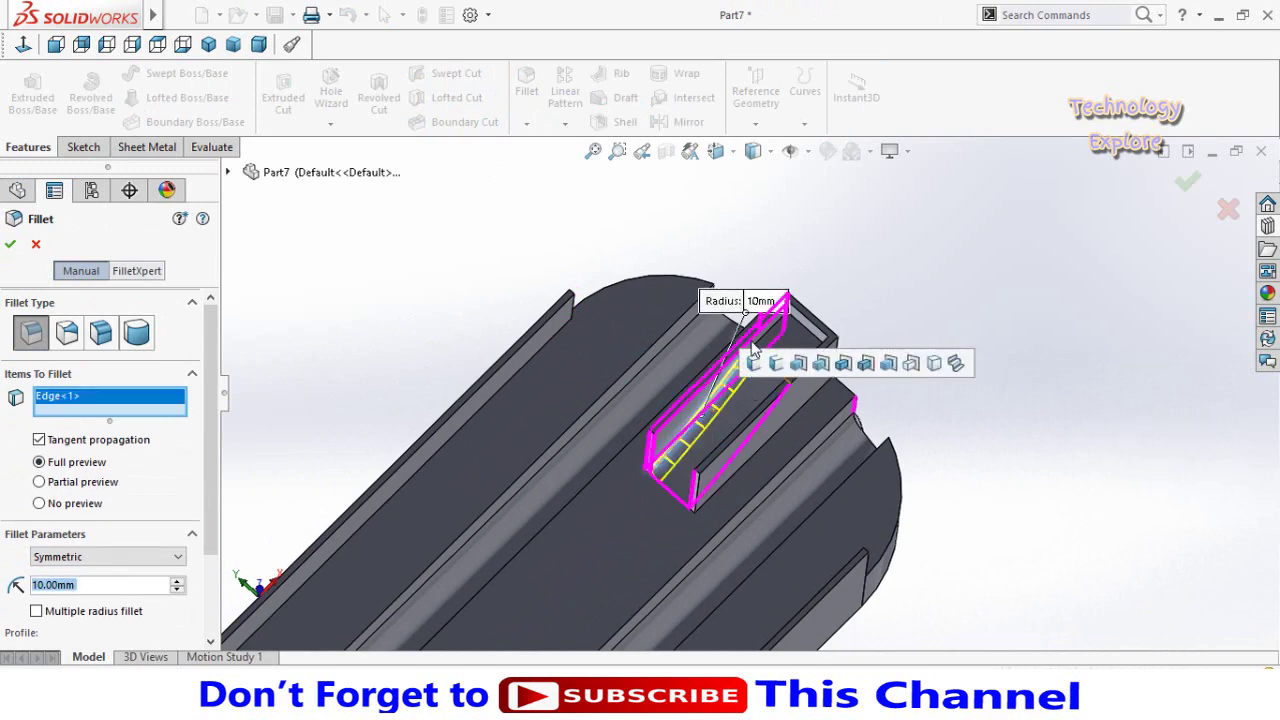
click(797, 343)
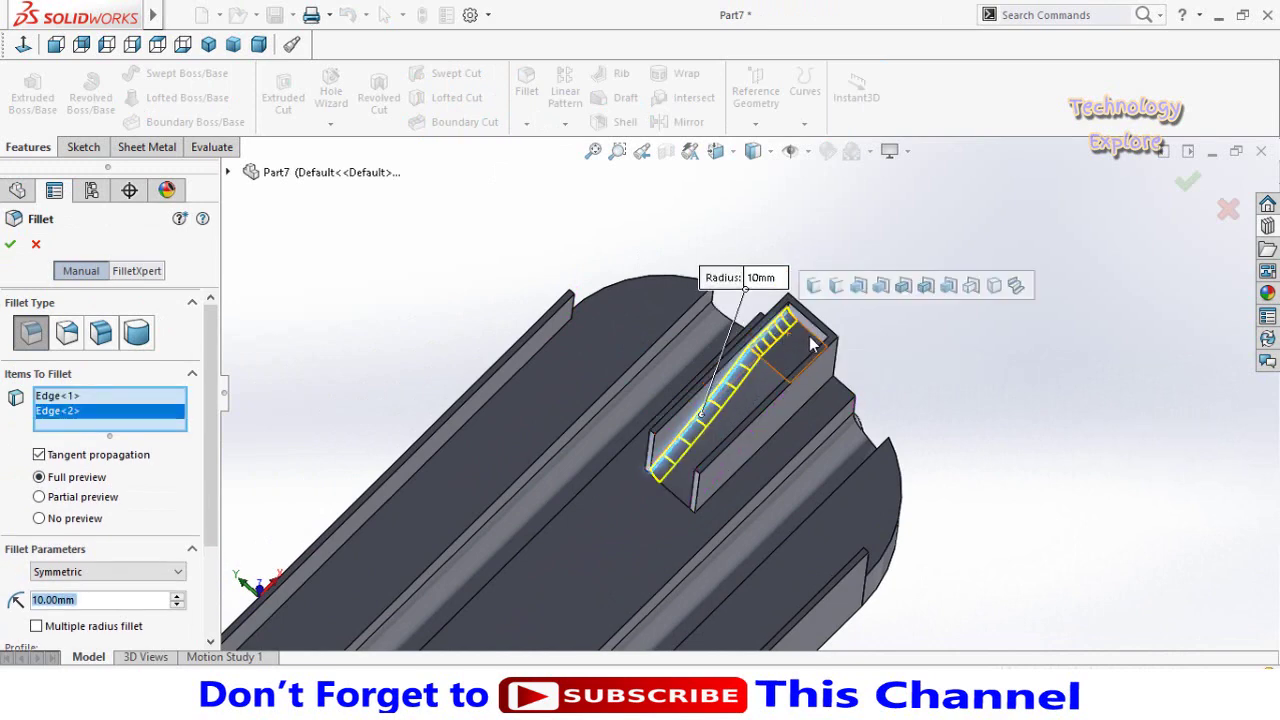
click(776, 401)
mouse_move(776, 403)
middle_down()
mouse_move(845, 440)
mouse_move(788, 364)
middle_up()
click(786, 363)
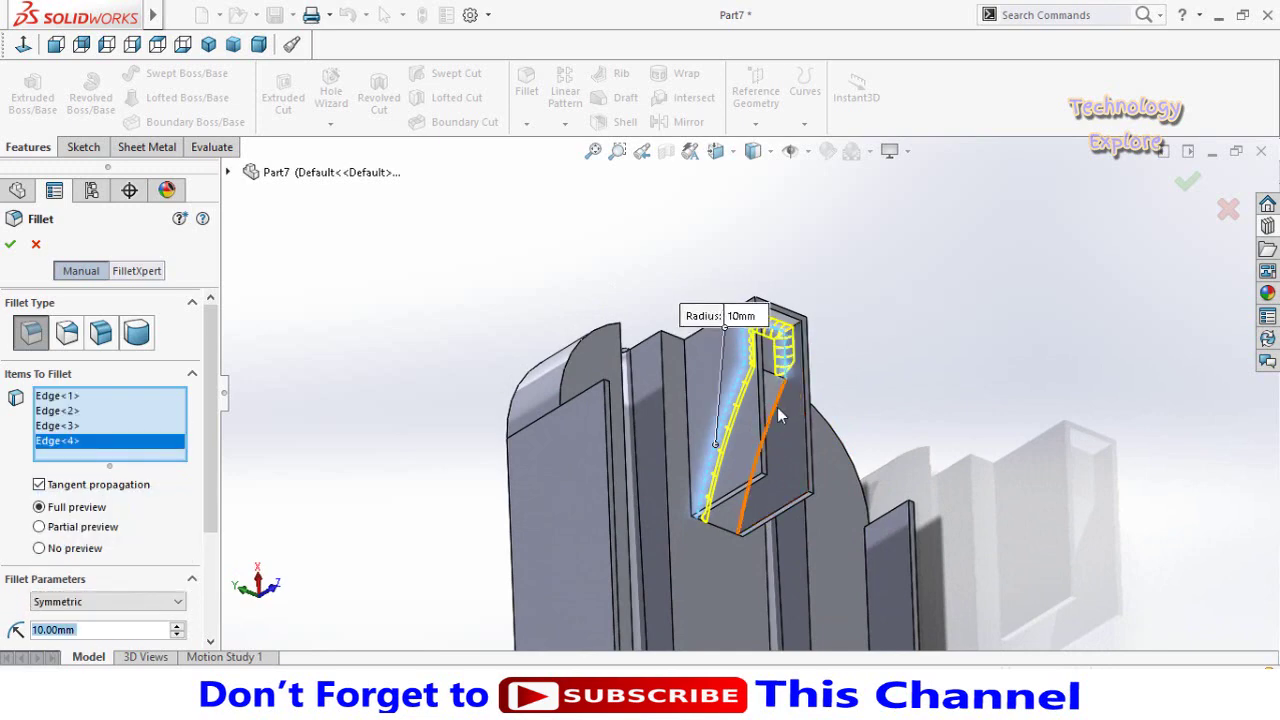
click(781, 416)
middle_drag(813, 502, 820, 600)
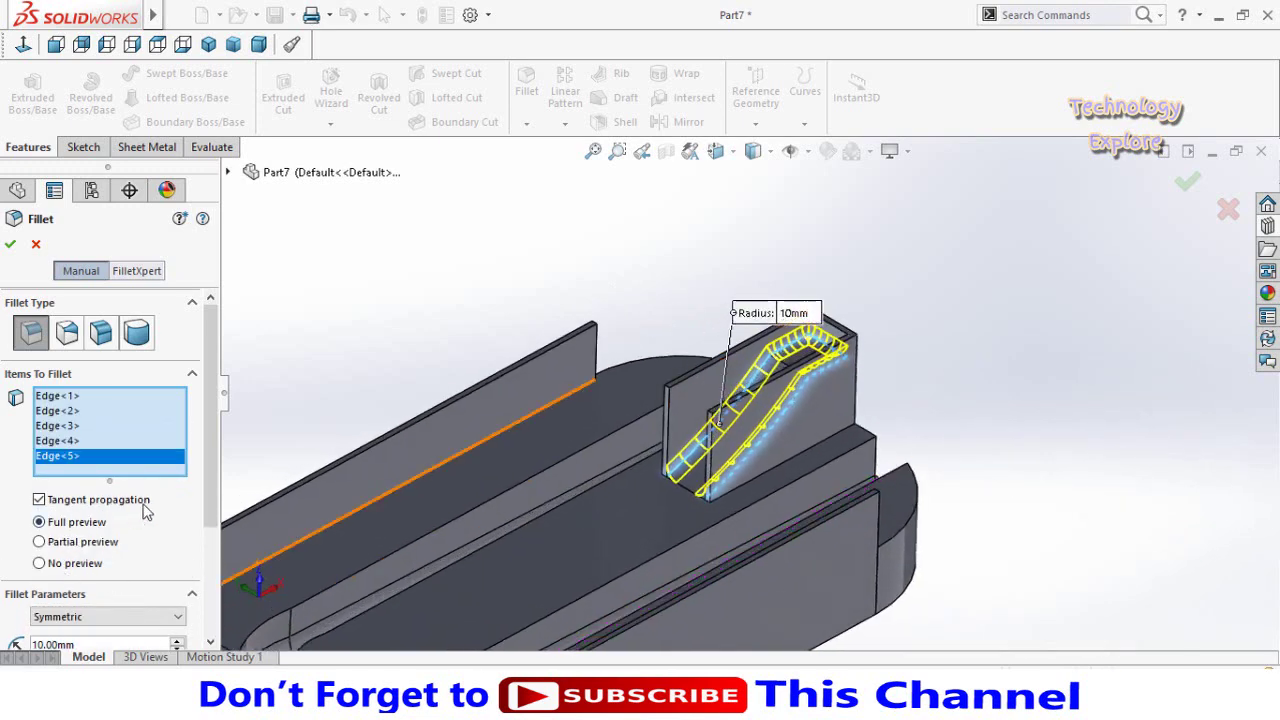
scroll(211, 482, down, 3)
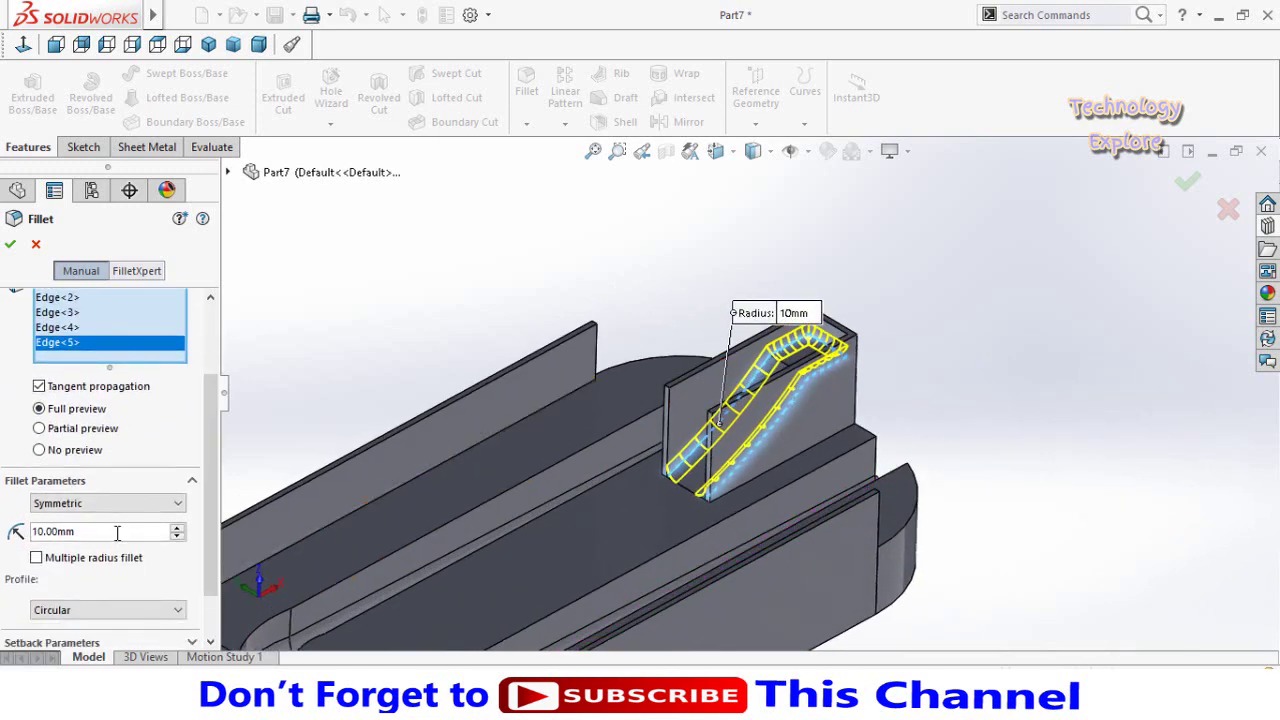
Step: Set the fillet radius to 20 mm and apply it
text(20)
key(Return)
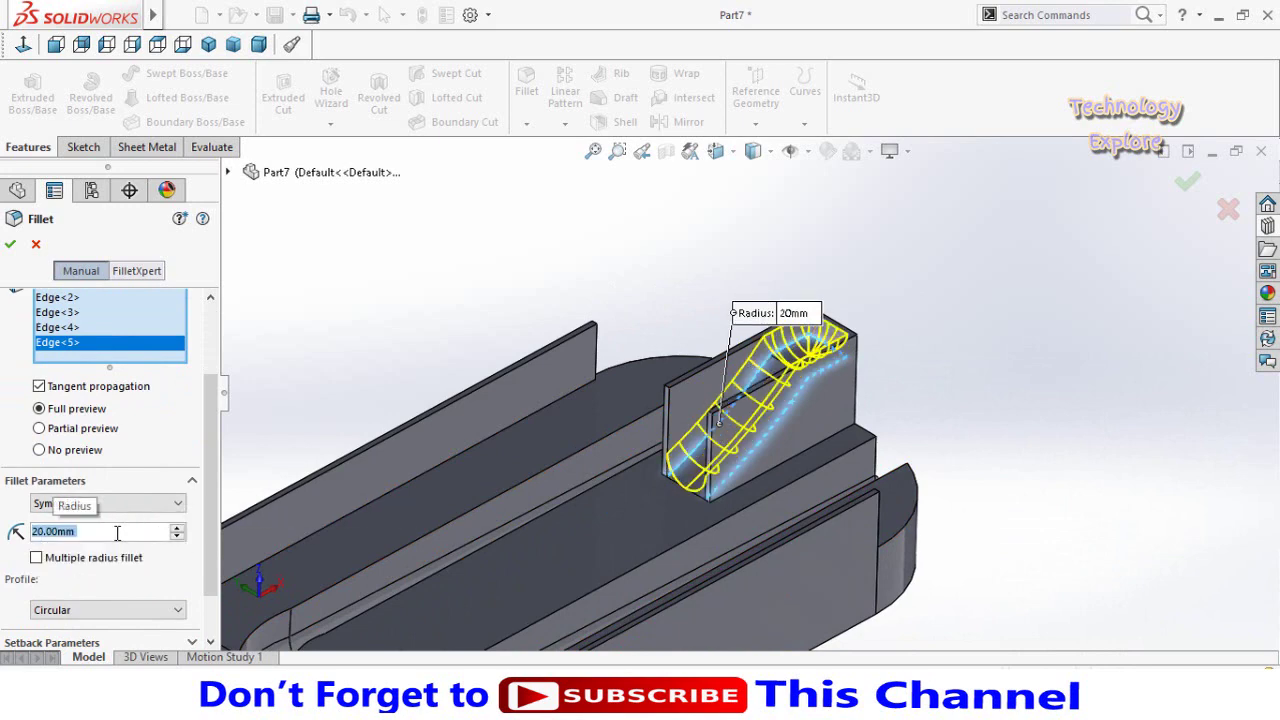
click(9, 245)
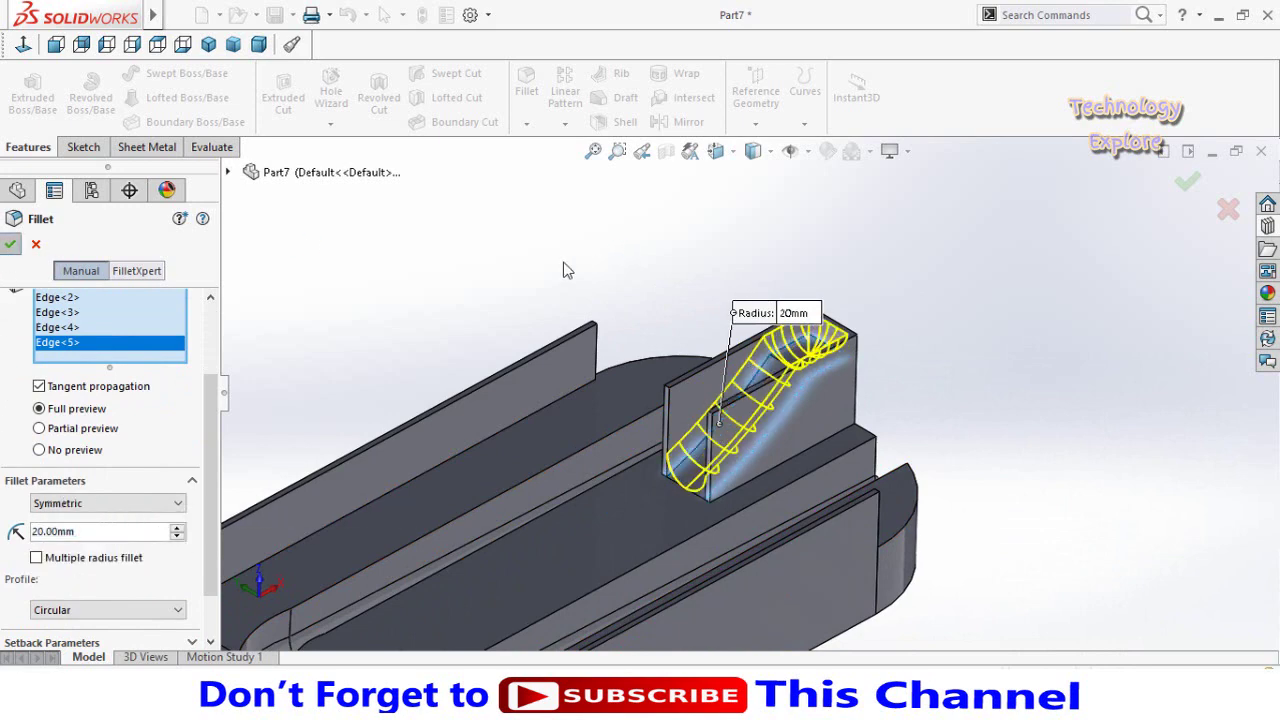
mouse_move(686, 309)
middle_down()
mouse_move(801, 261)
mouse_move(786, 220)
mouse_move(666, 289)
mouse_move(671, 449)
mouse_move(681, 353)
mouse_move(733, 340)
middle_up()
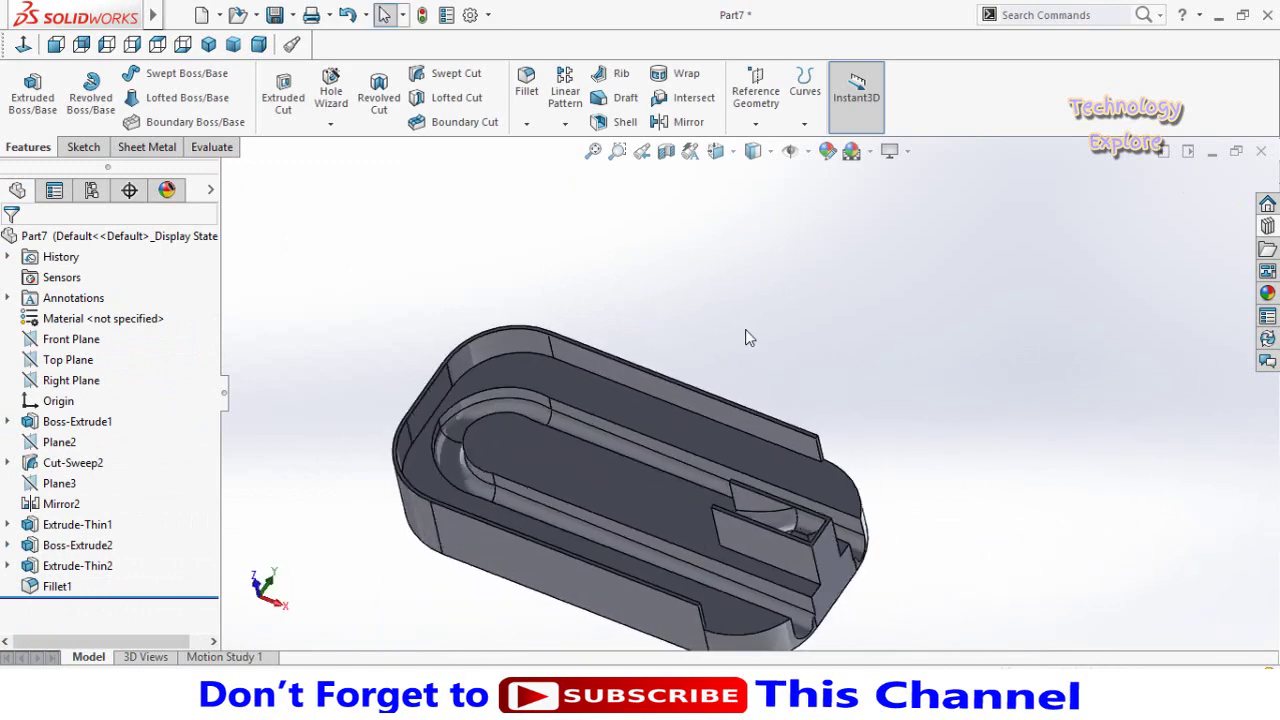
Step: Save the lane part as Bed and begin a new part sketch on the Front Plane
key(ctrl+s)
text(Bed)
key(Return)
key(ctrl+n)
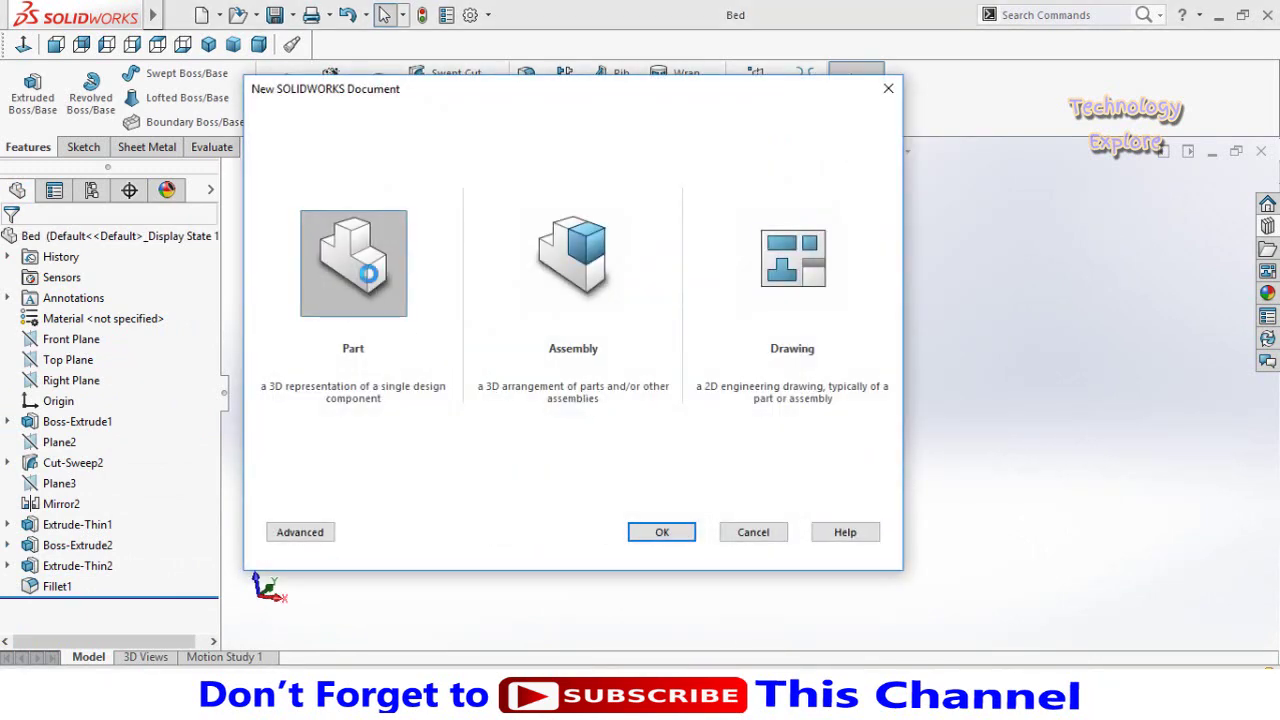
click(62, 339)
click(100, 318)
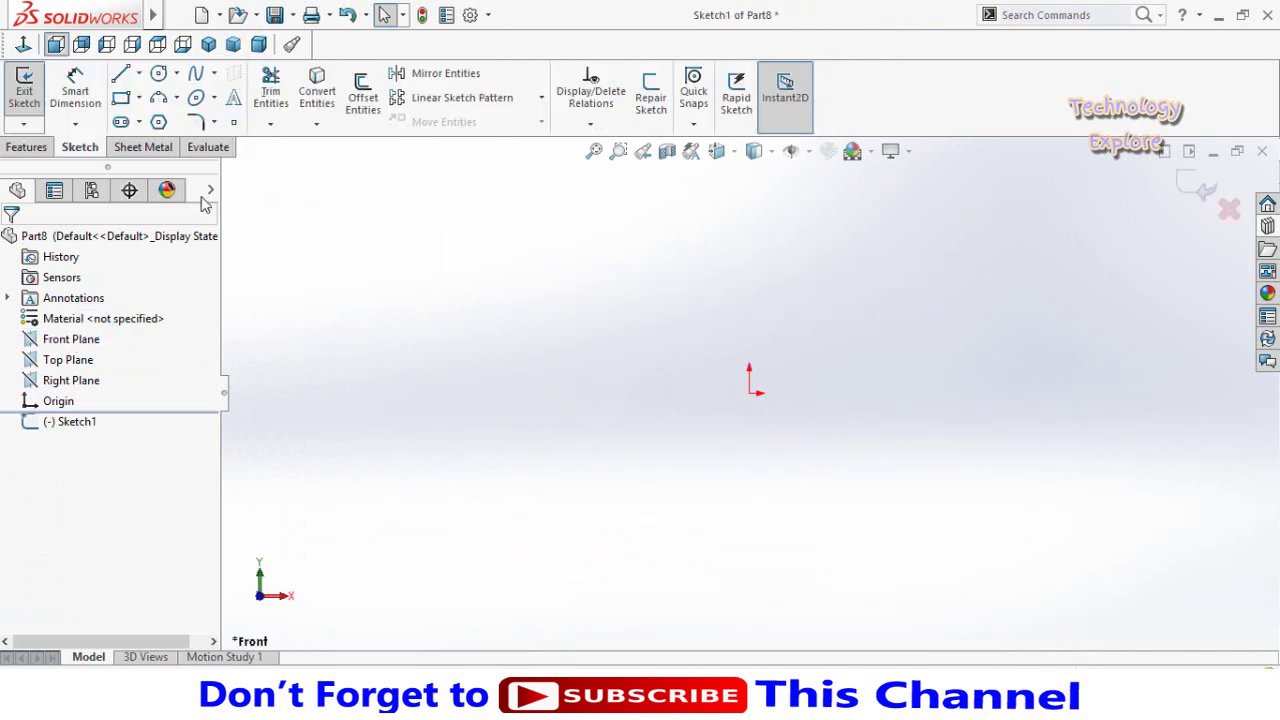
Step: Draw a horizontal base line from the origin to the left
click(121, 76)
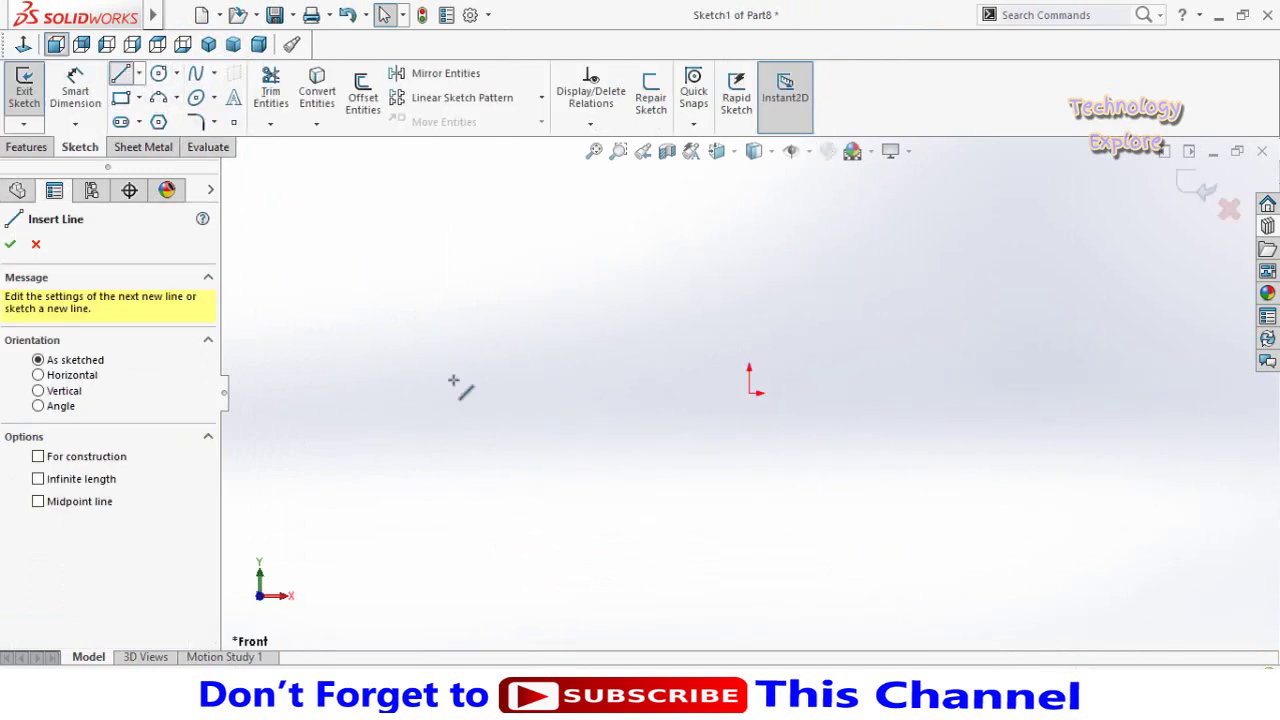
click(749, 393)
click(679, 393)
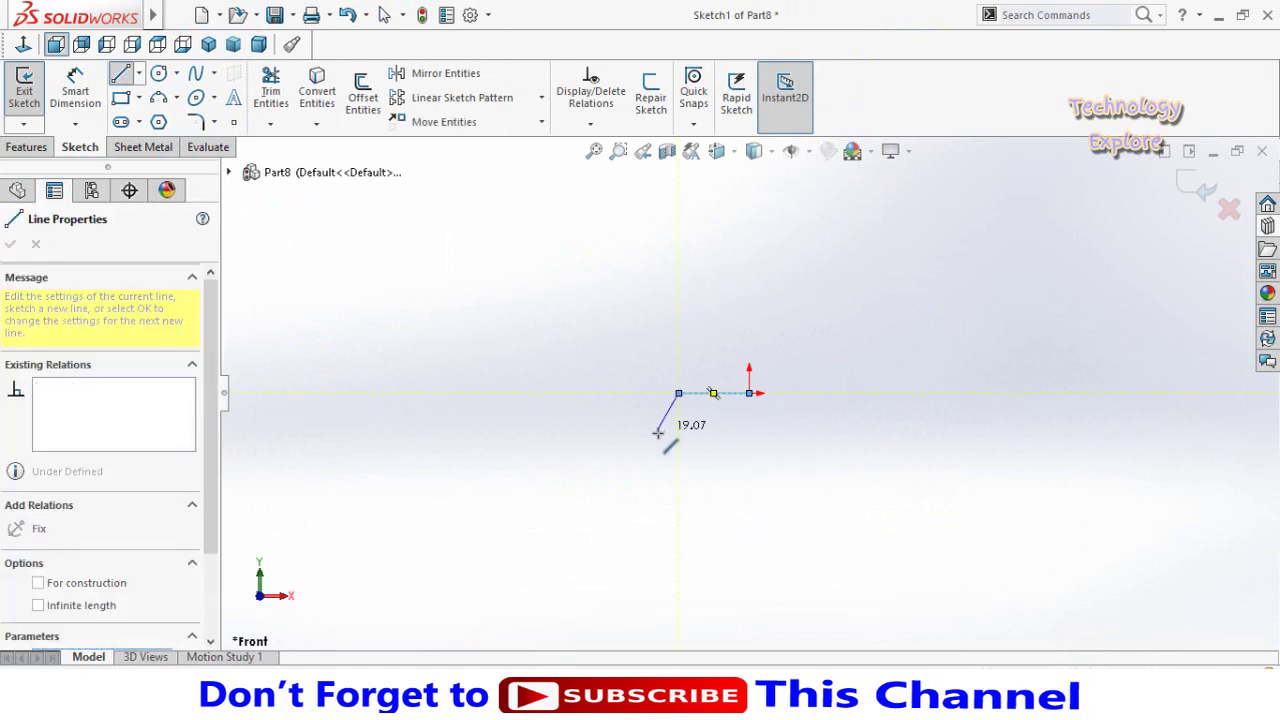
key(Escape)
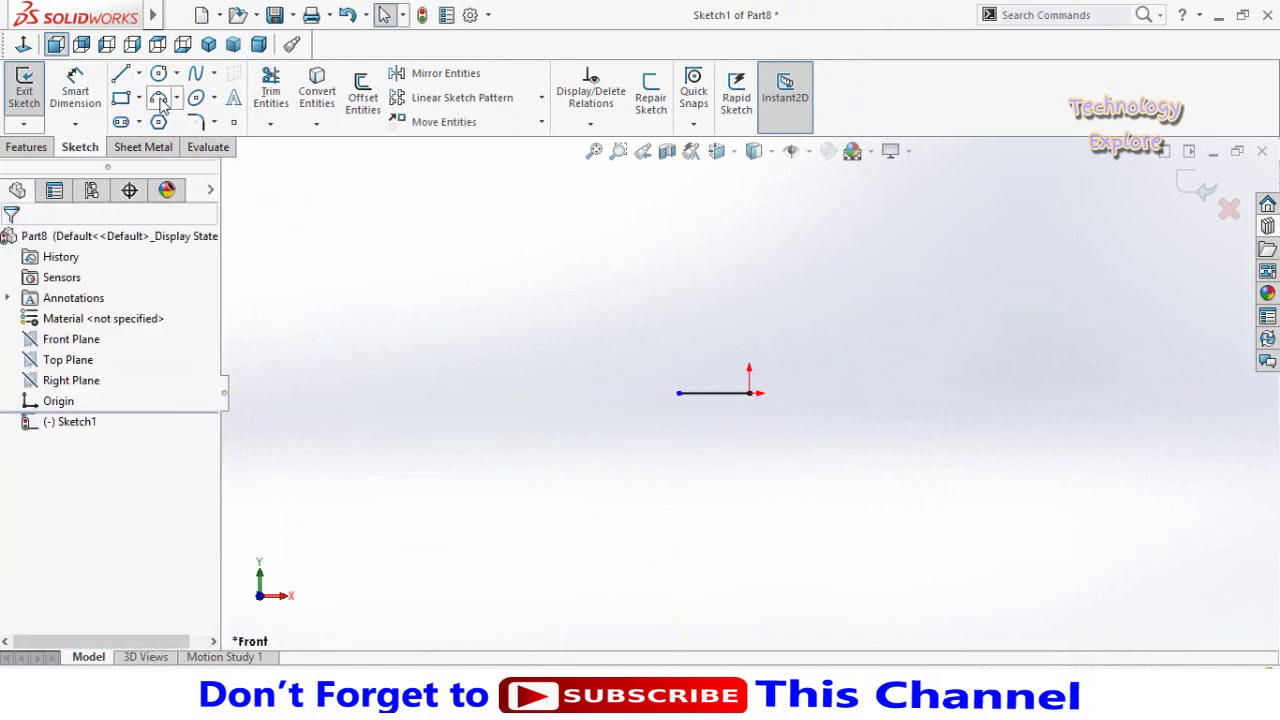
Step: Draw two stacked three-point arcs forming the S-curved side of the pin
click(158, 100)
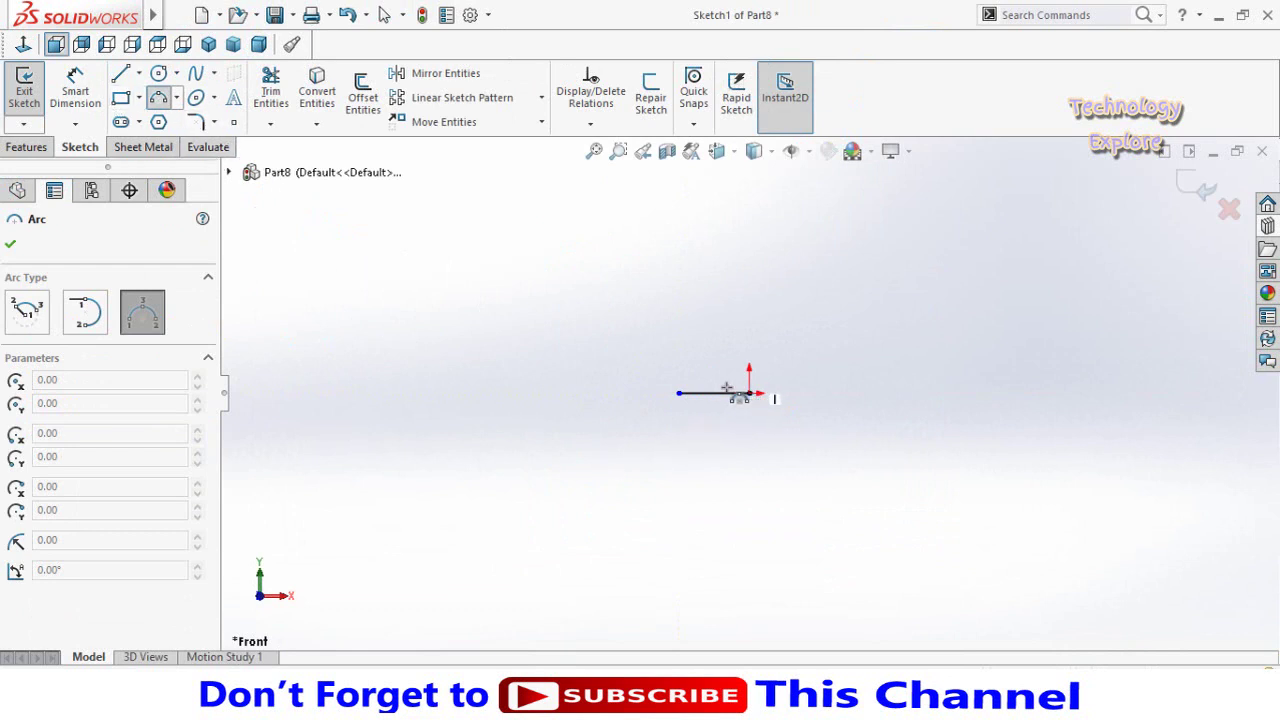
scroll(721, 388, down, 2)
click(660, 397)
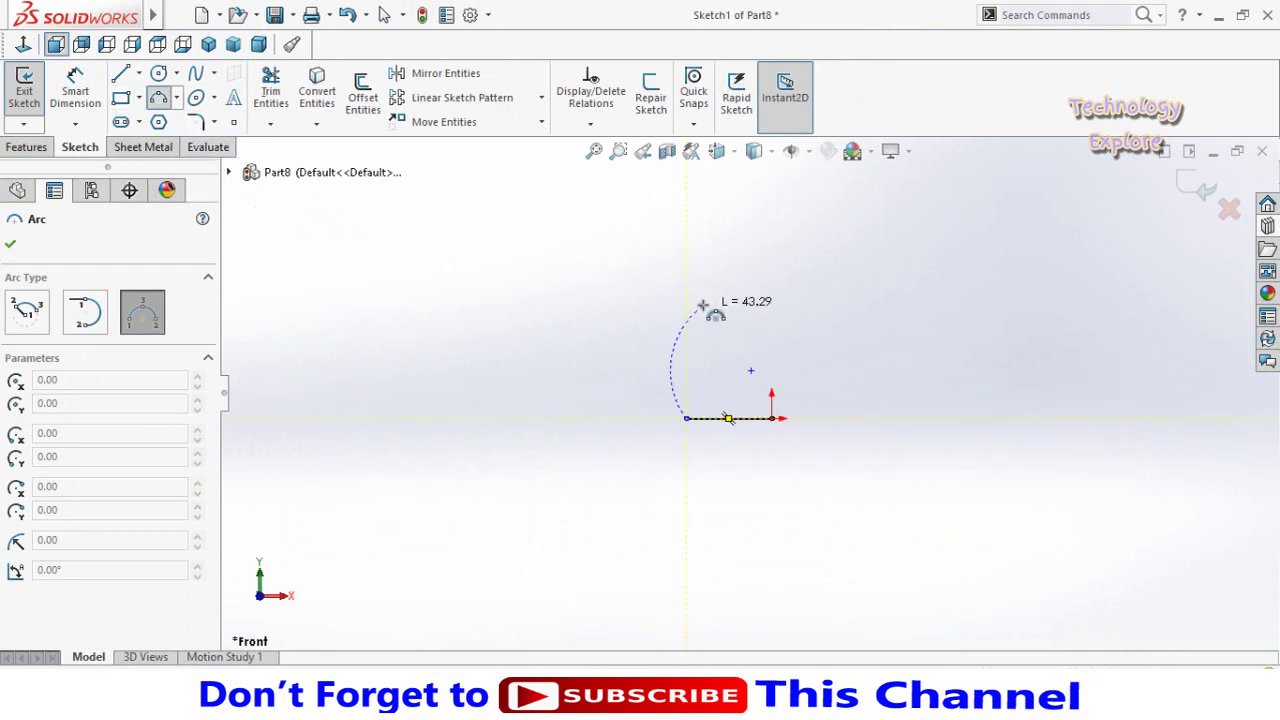
click(705, 302)
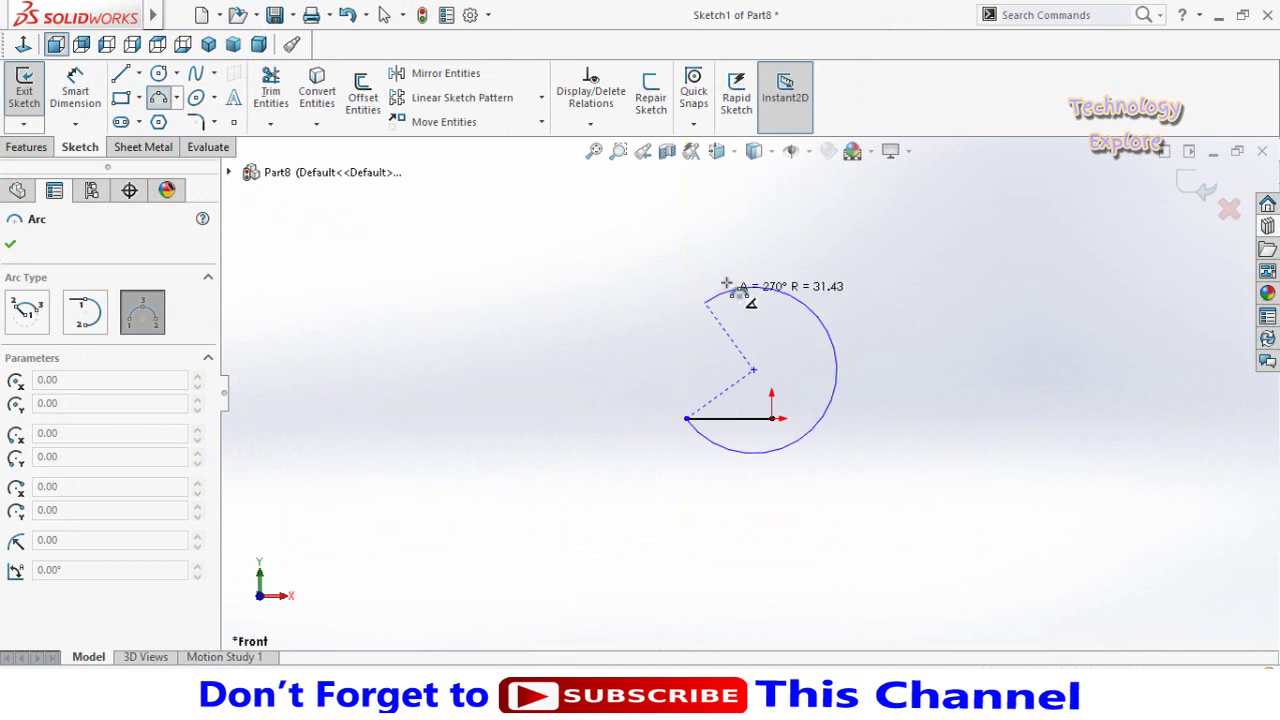
click(681, 357)
scroll(815, 292, down, 1)
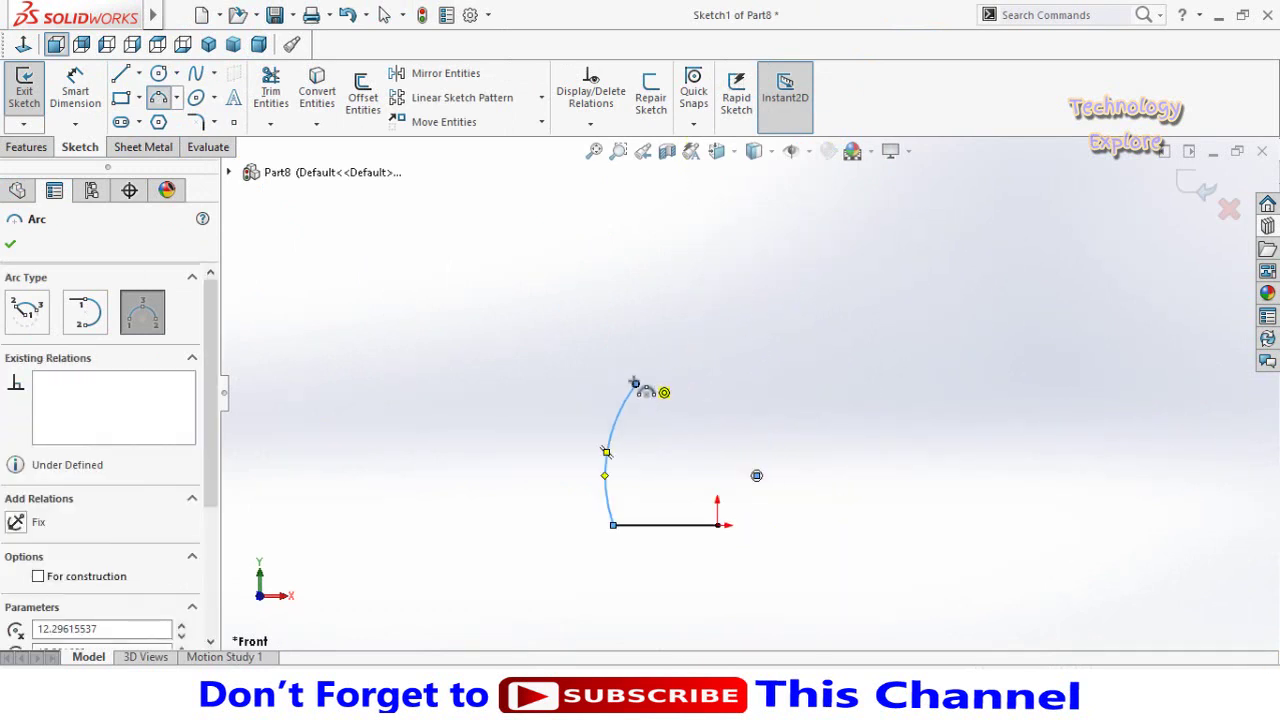
click(635, 383)
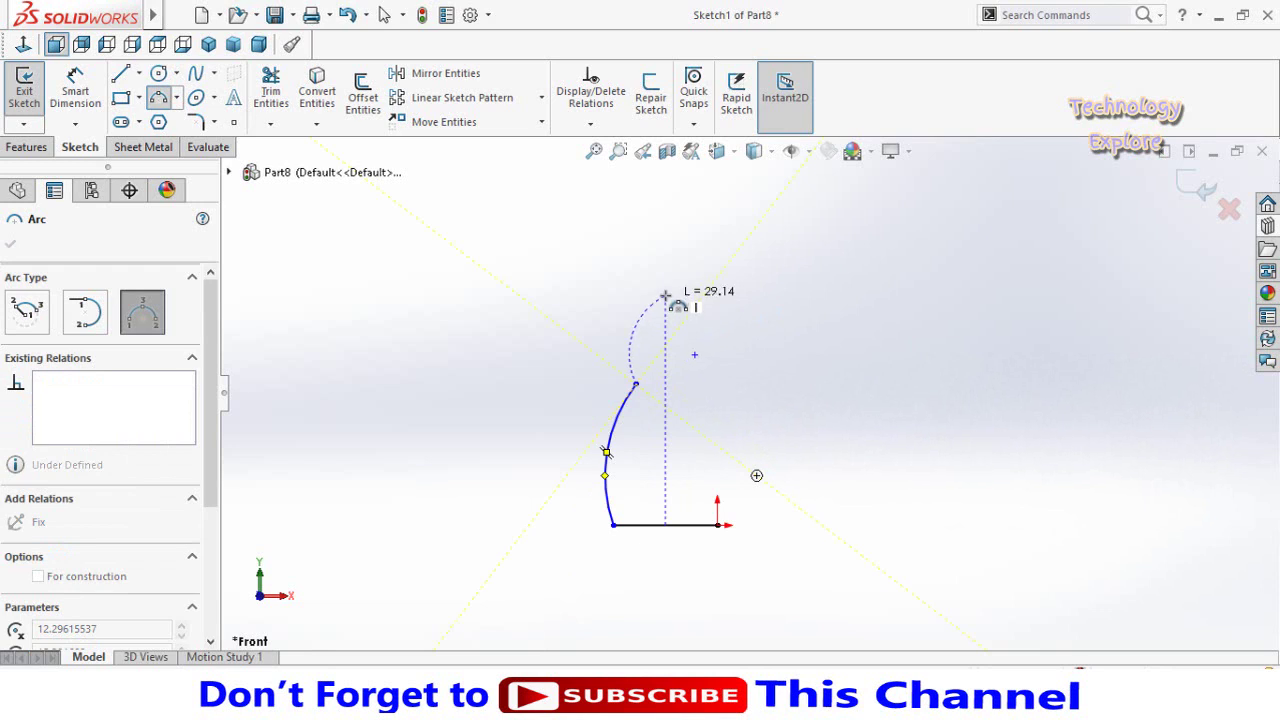
click(664, 298)
click(657, 333)
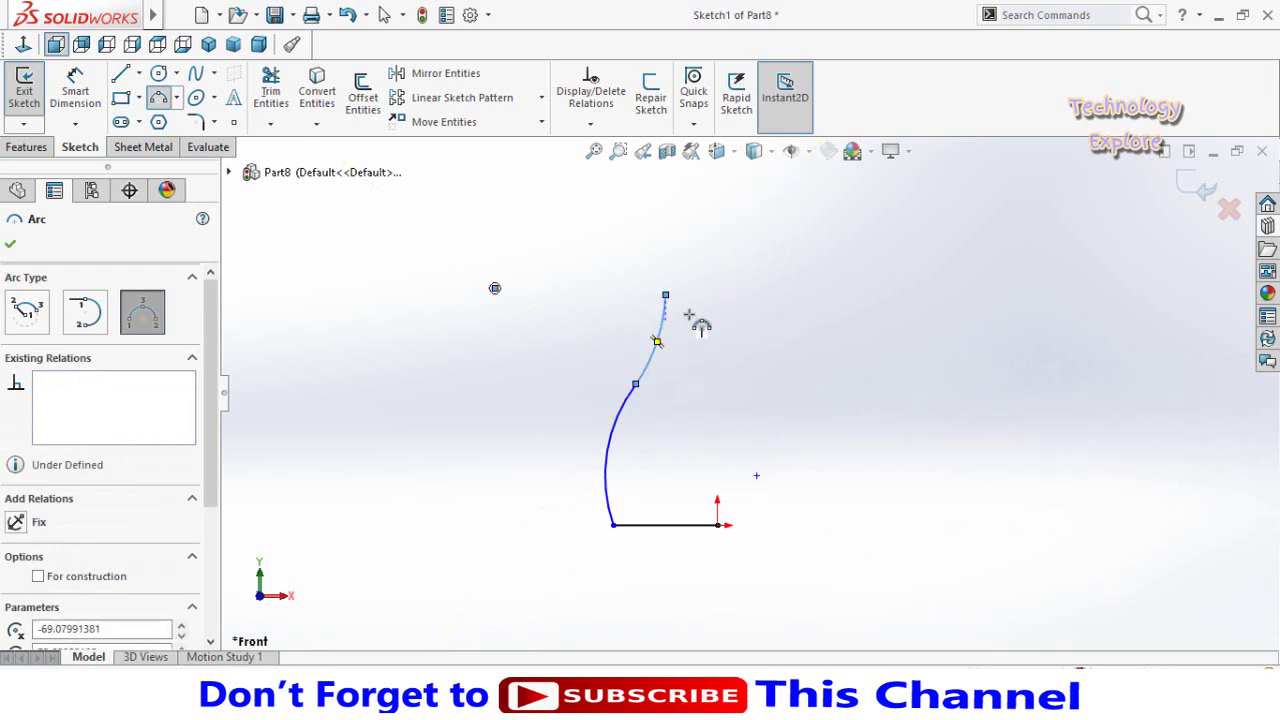
scroll(756, 340, down, 1)
Step: Add a short top line and a vertical line to the origin, closing the profile
key(l)
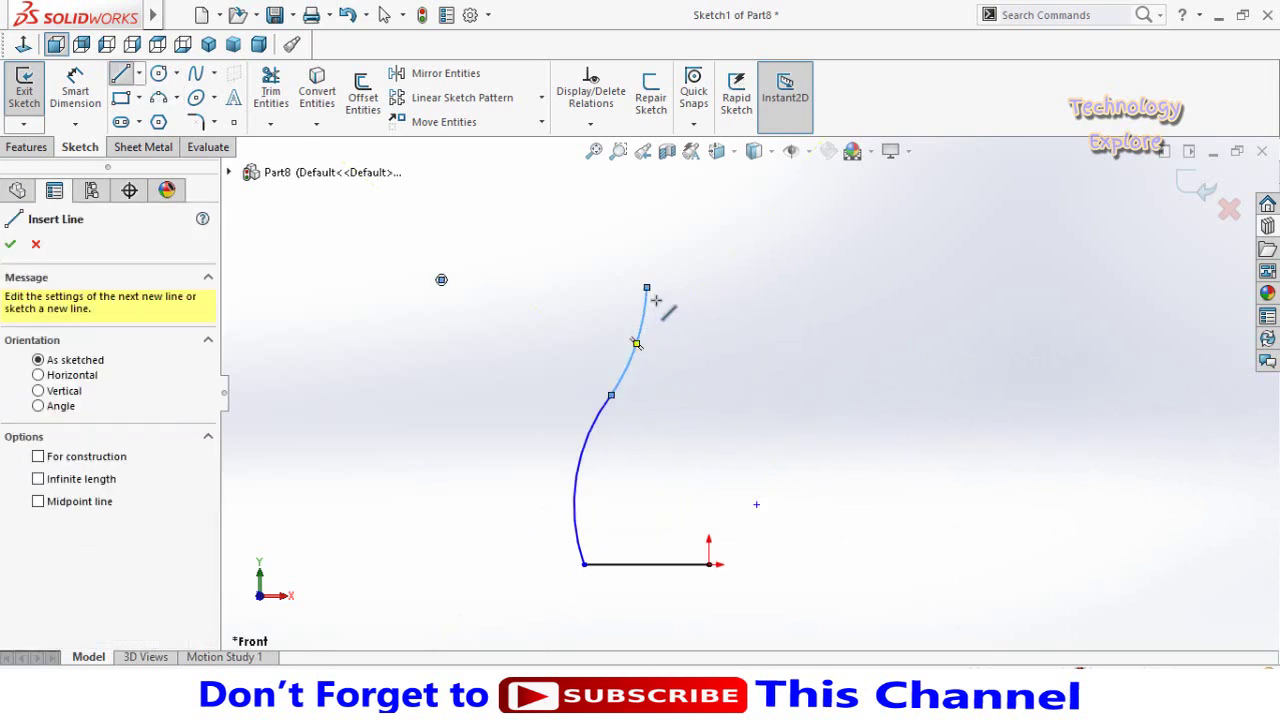
click(648, 289)
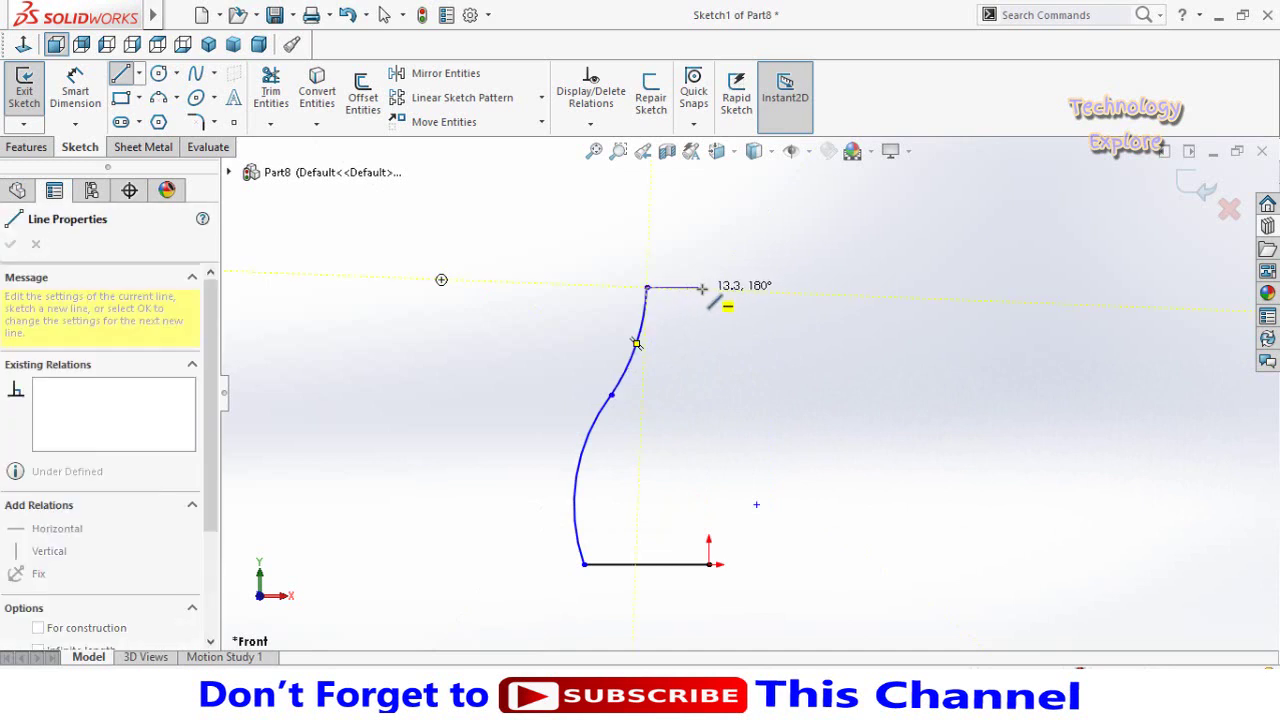
click(708, 289)
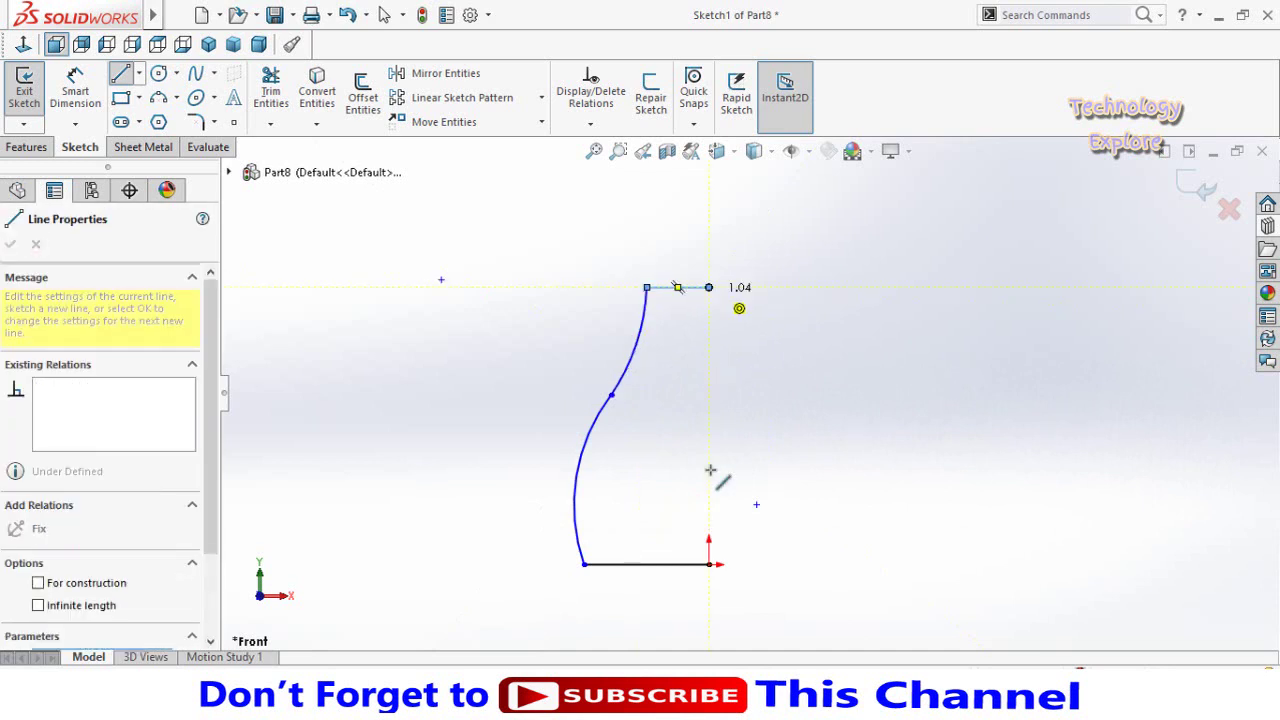
click(708, 563)
key(Escape)
key(Escape)
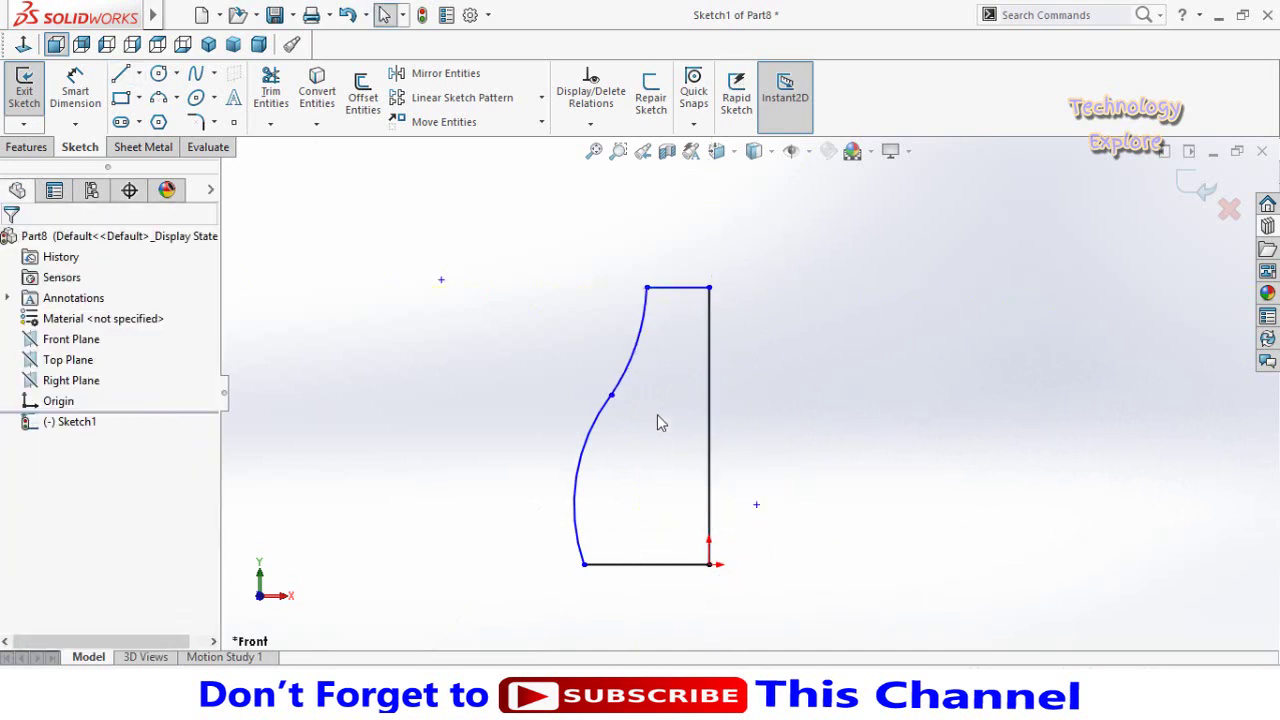
Step: Make the two arcs tangent to each other
drag(662, 368, 582, 452)
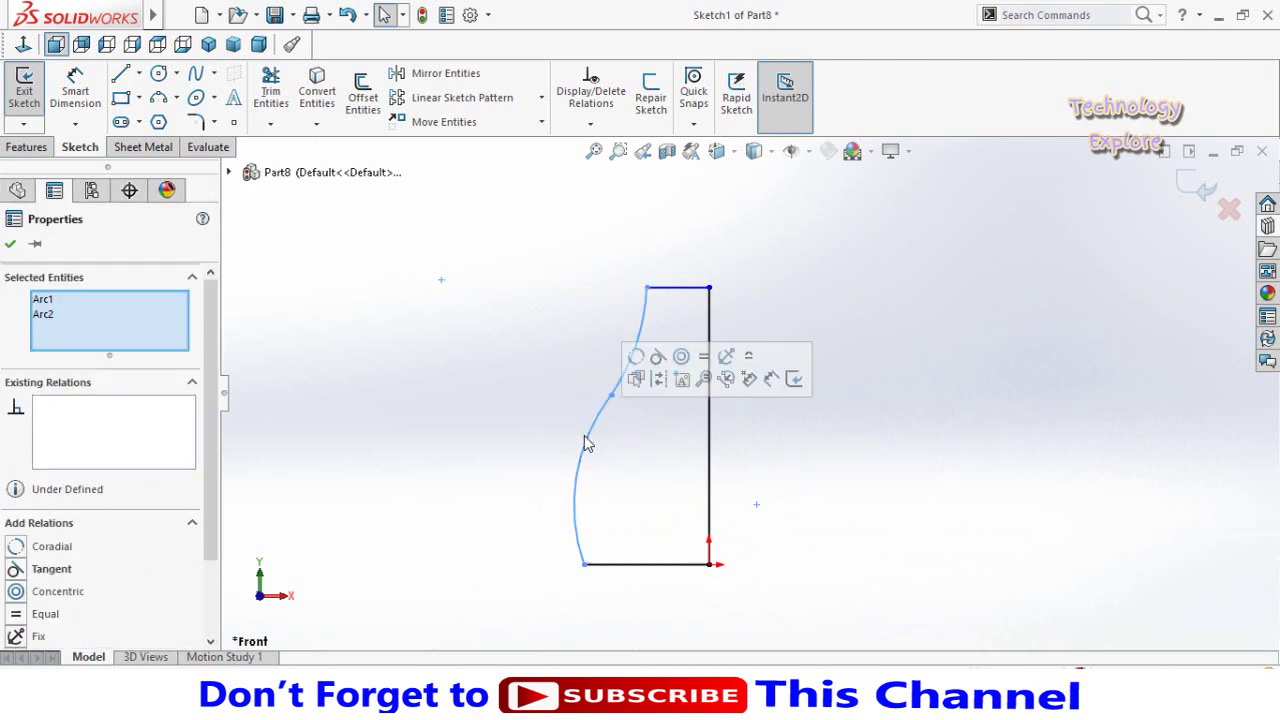
click(657, 358)
click(503, 480)
scroll(509, 514, up, 3)
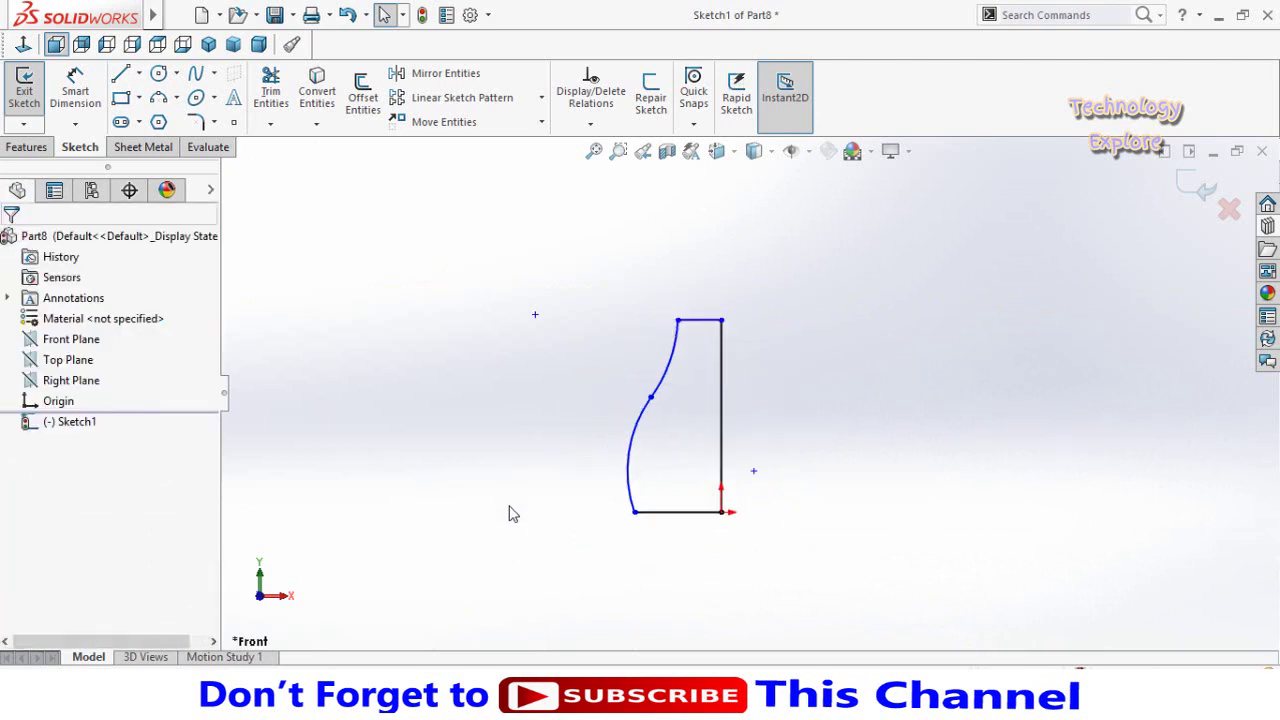
Step: Dimension the bottom line to 10 mm and the top line to 5 mm
right_drag(748, 560, 743, 428)
scroll(705, 487, down, 2)
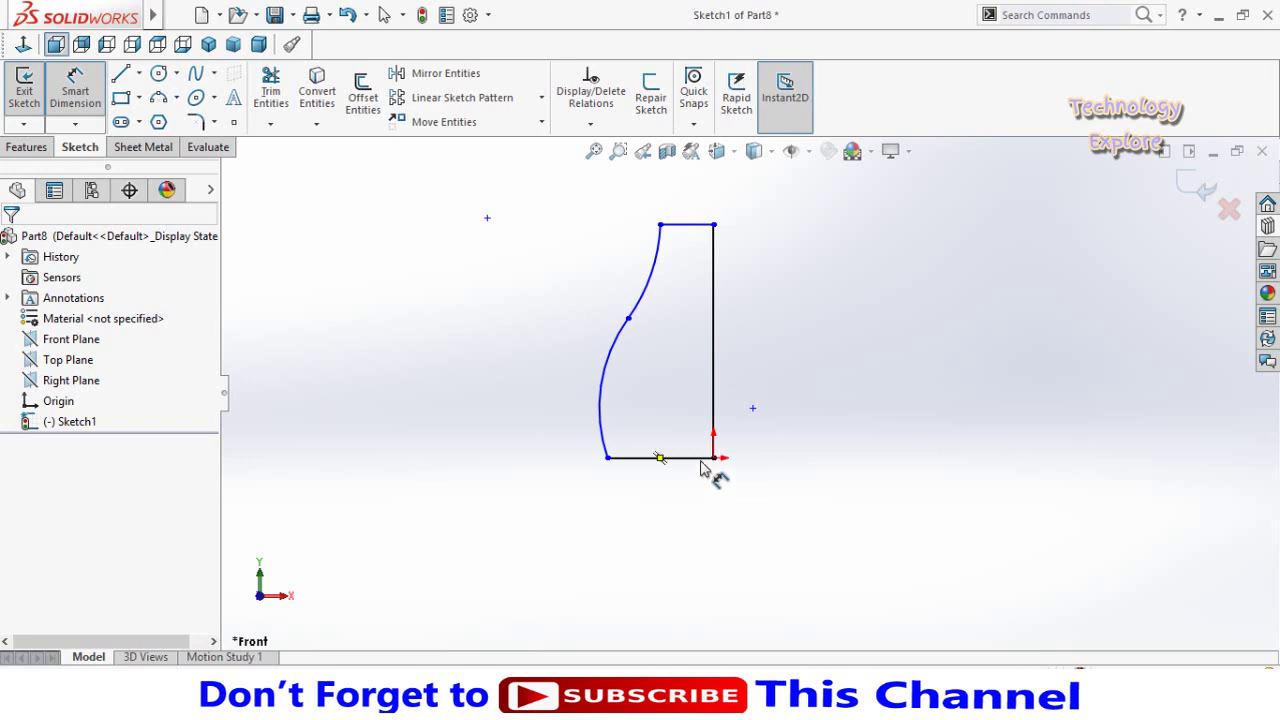
click(701, 462)
click(660, 558)
text(10)
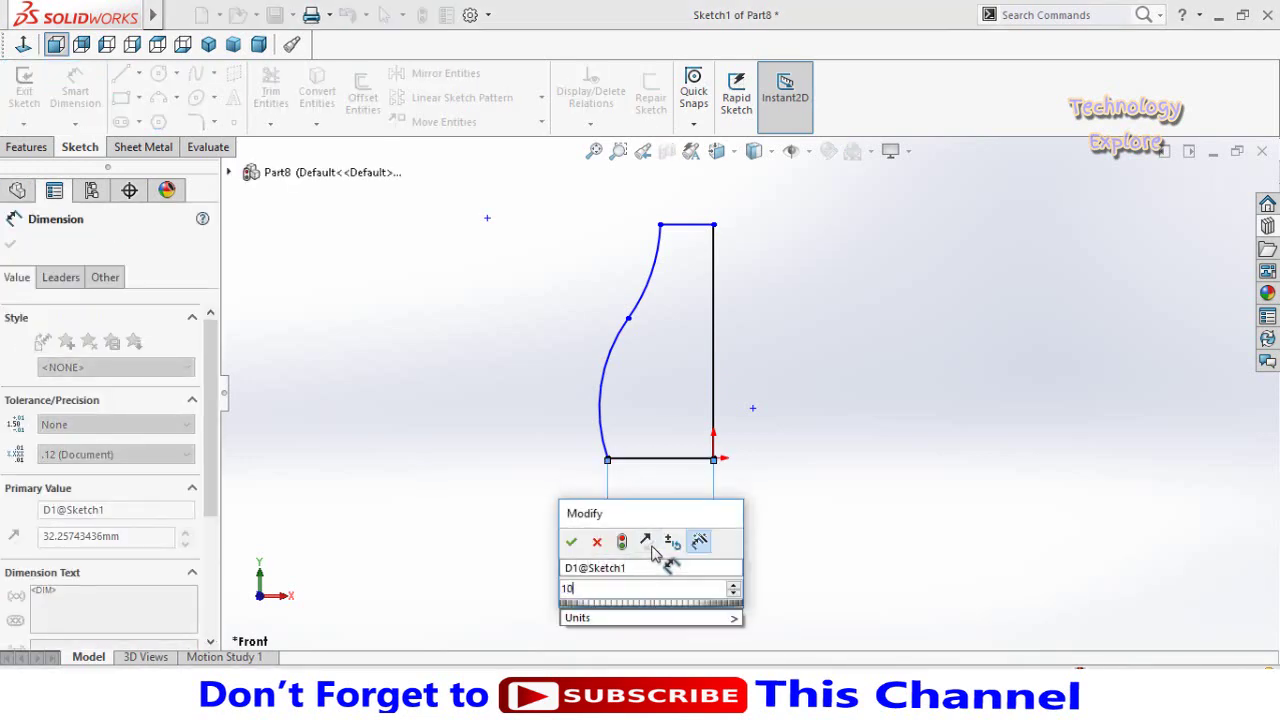
key(Return)
key(Escape)
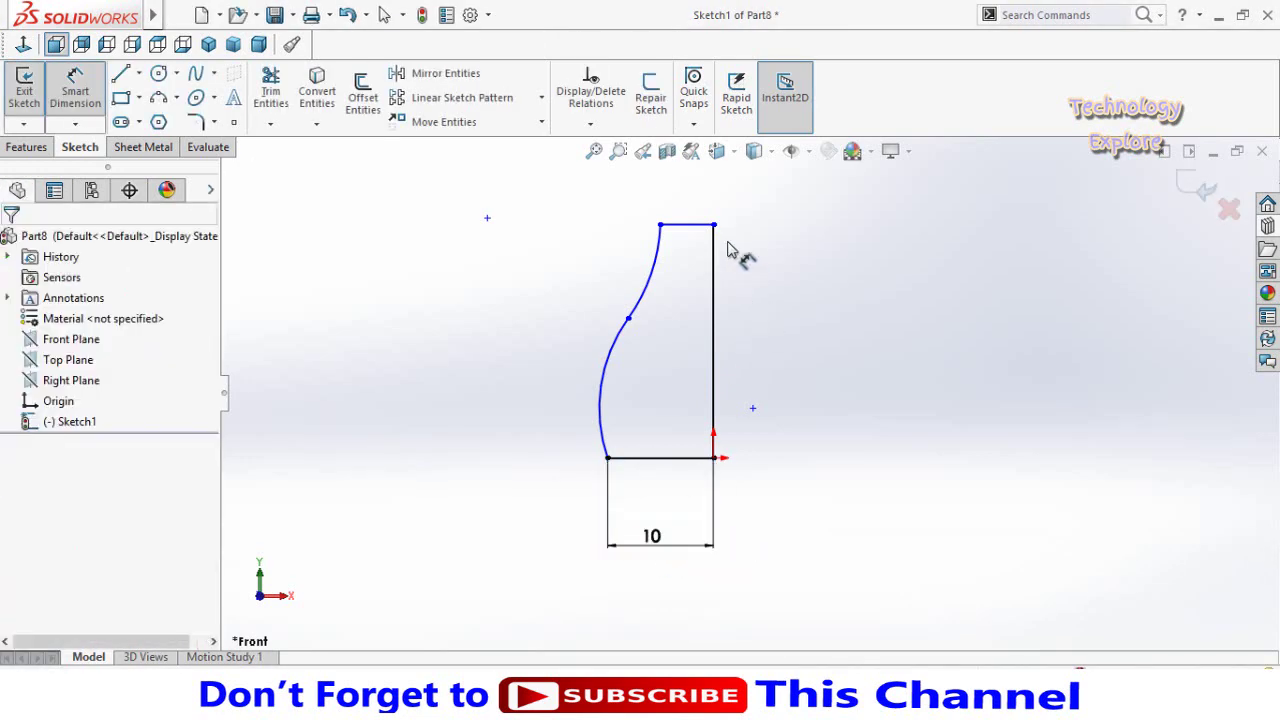
click(705, 228)
click(800, 205)
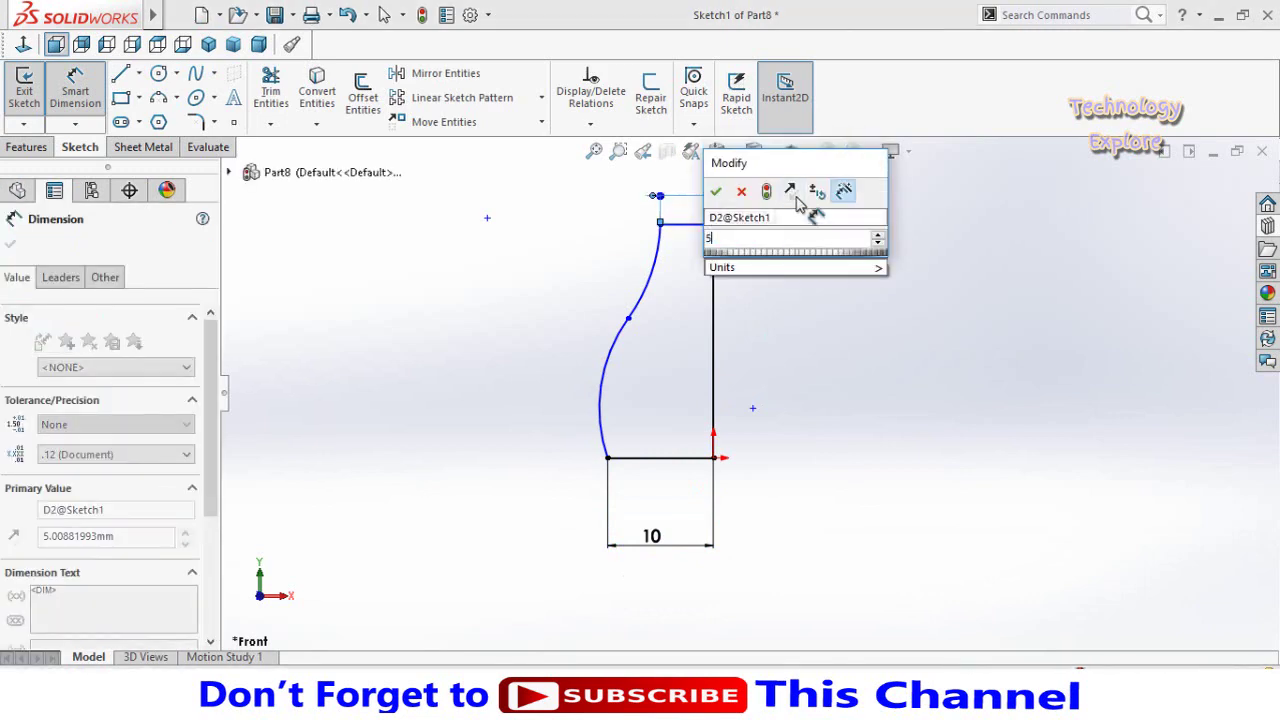
text(5)
key(Return)
key(Escape)
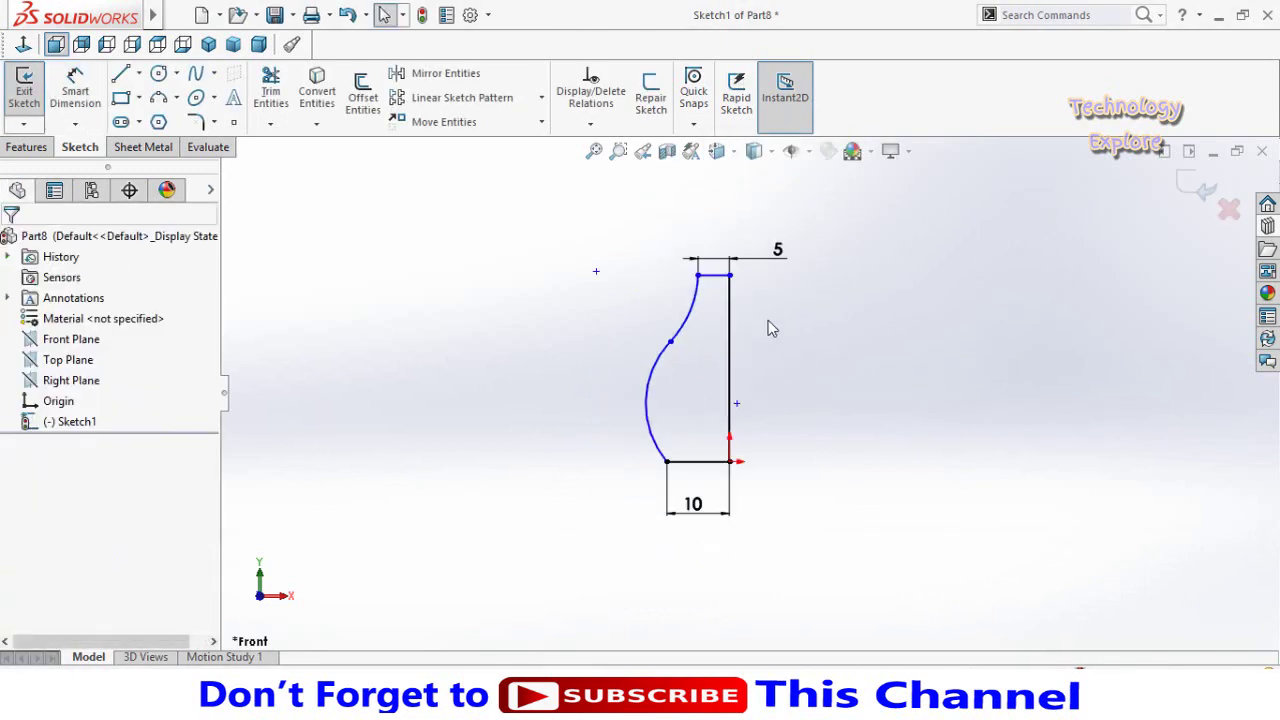
Step: Drag the arcs' junction point to reshape the curved side
drag(733, 273, 700, 283)
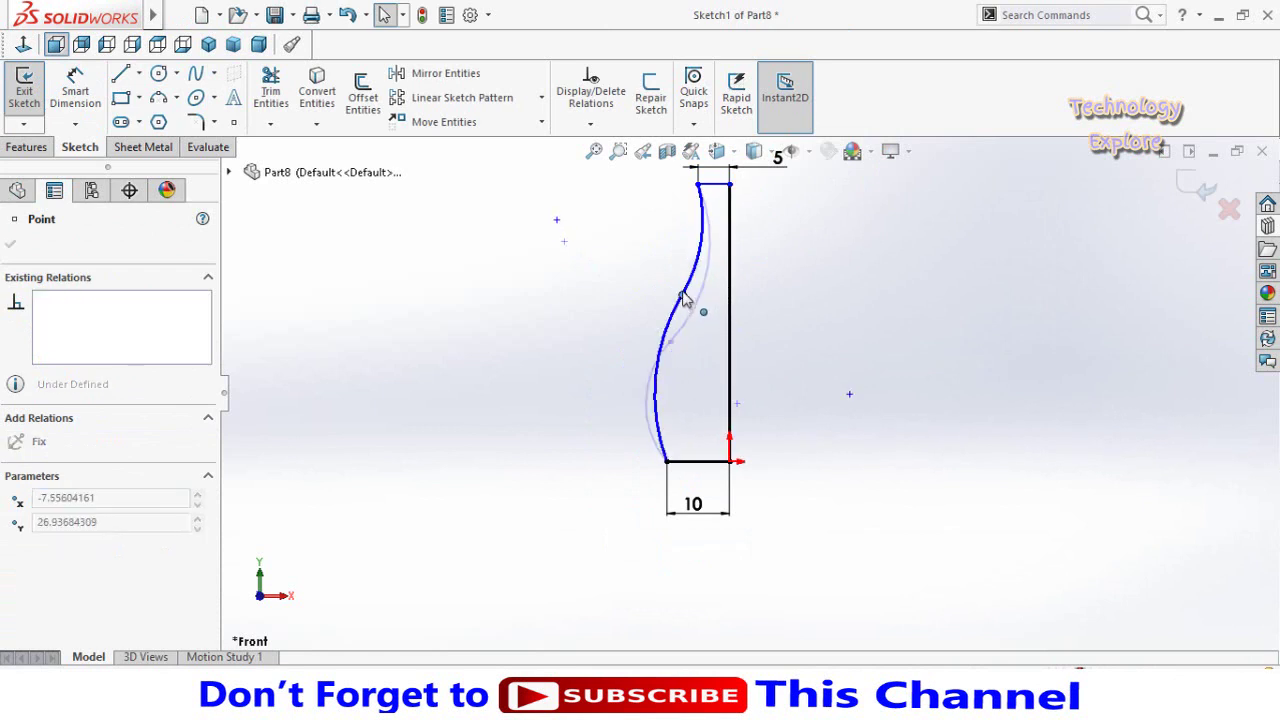
drag(700, 283, 682, 290)
click(818, 371)
scroll(757, 417, up, 2)
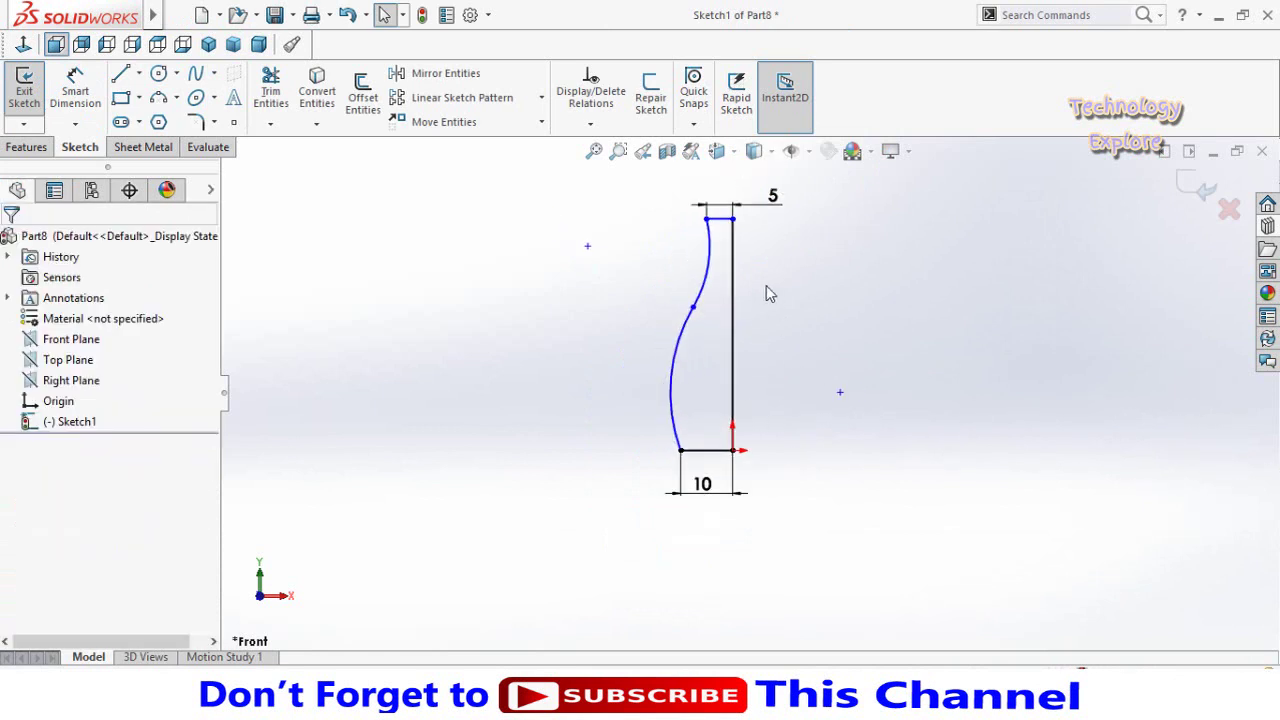
Step: Dimension the vertical line to a 45 mm profile height
right_drag(770, 293, 743, 354)
click(733, 354)
click(790, 390)
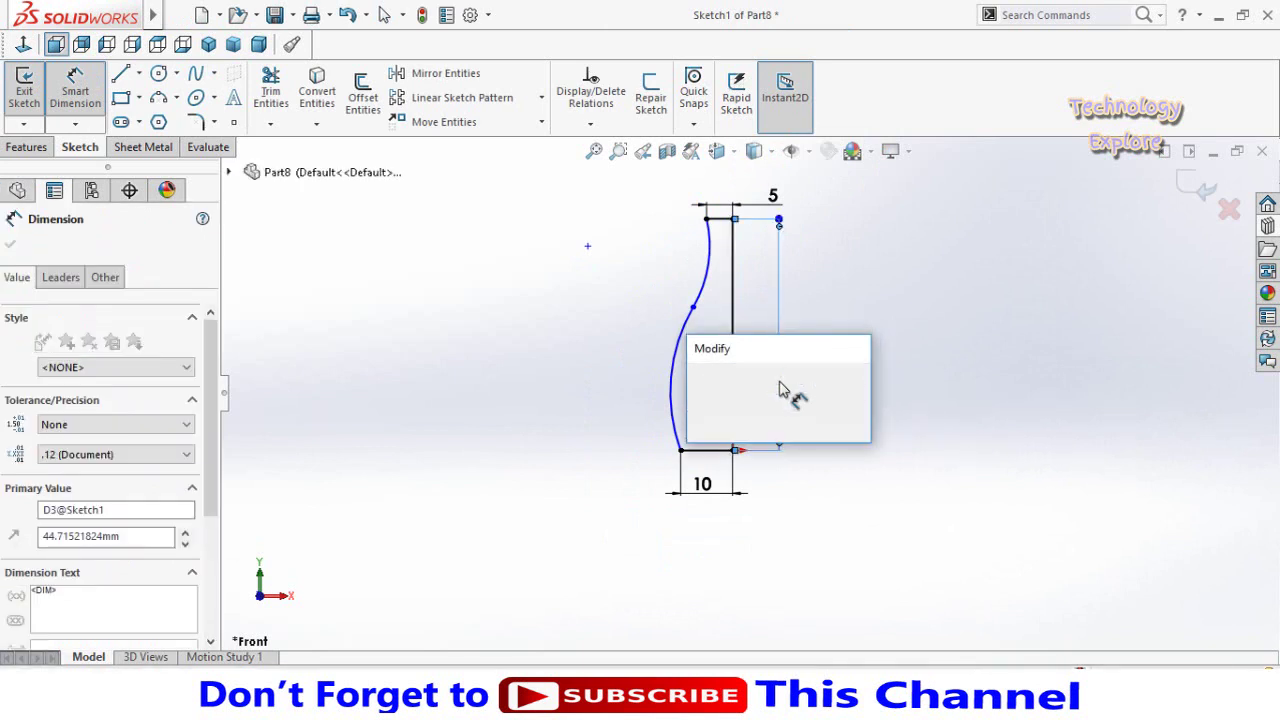
text(45)
key(Return)
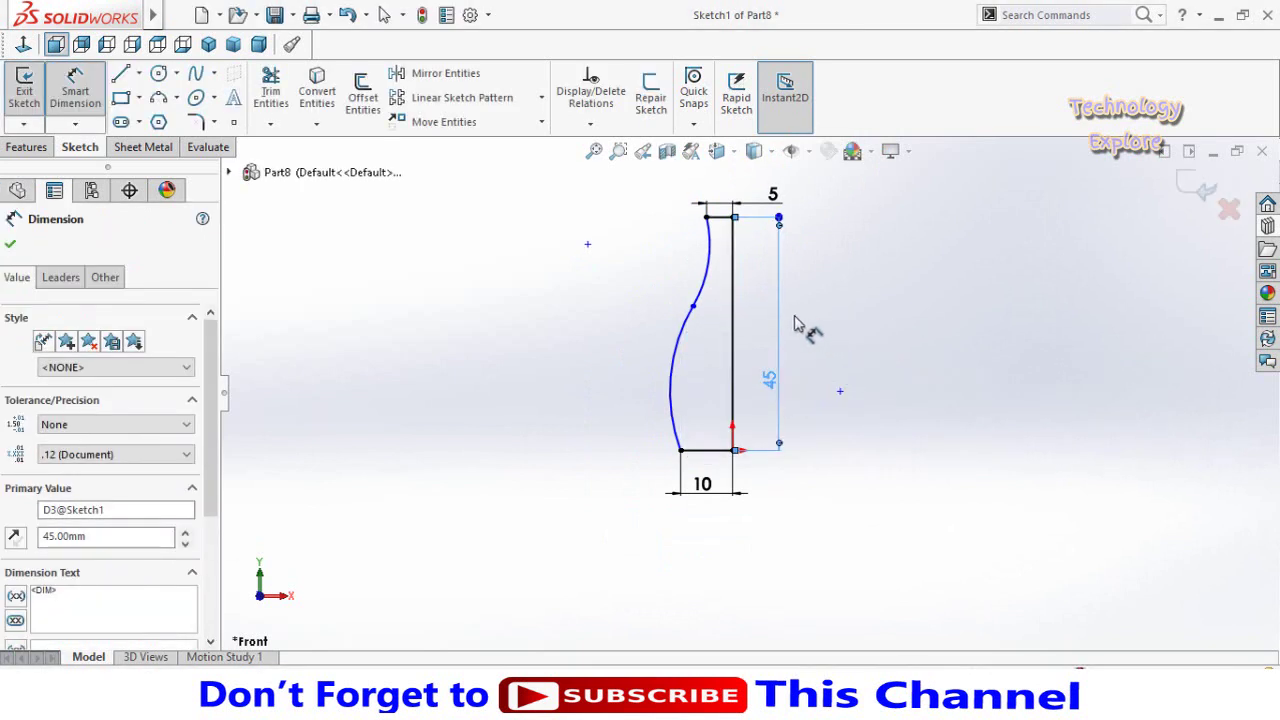
scroll(585, 310, up, 3)
click(550, 390)
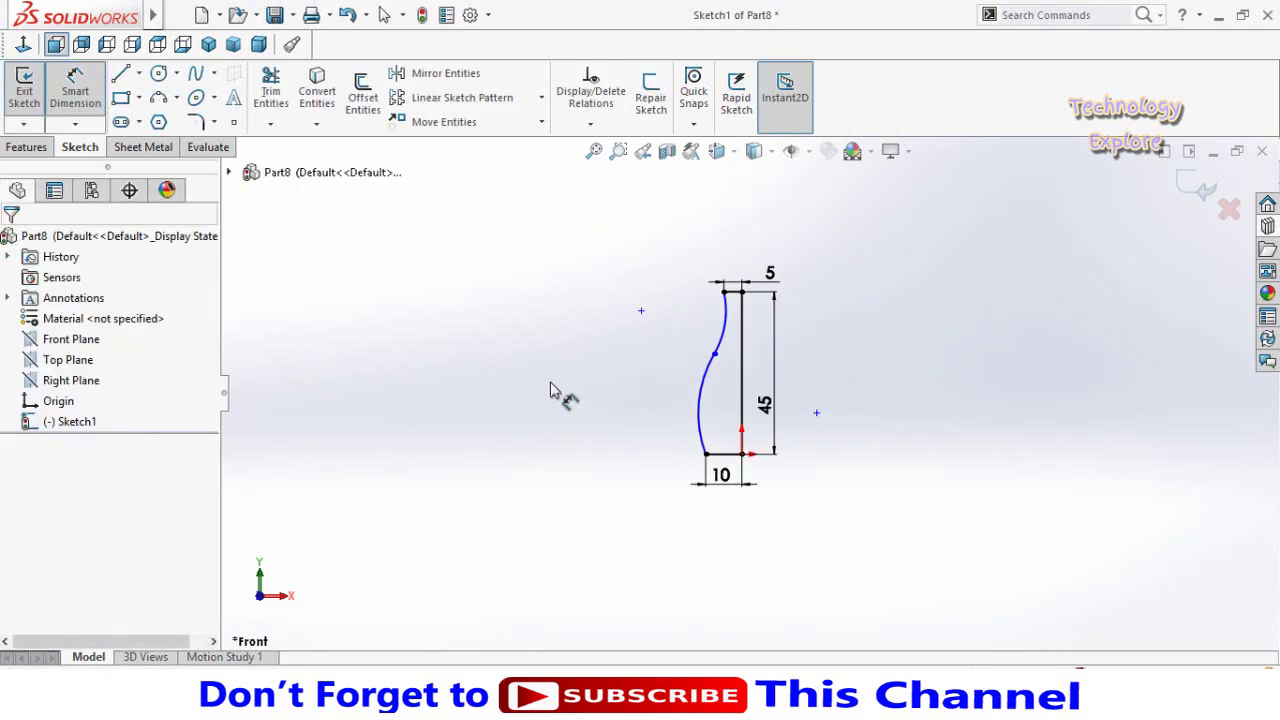
click(26, 148)
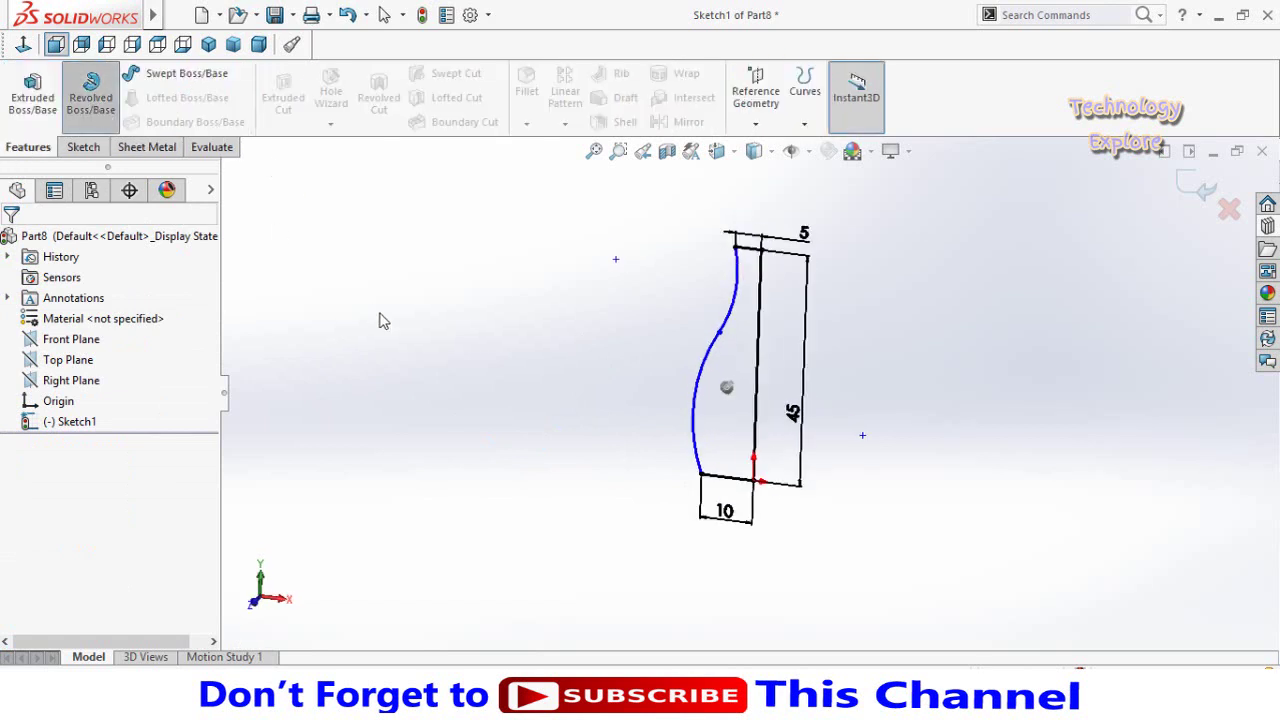
Step: Revolve the profile 360° about the vertical line into a solid pin
click(764, 442)
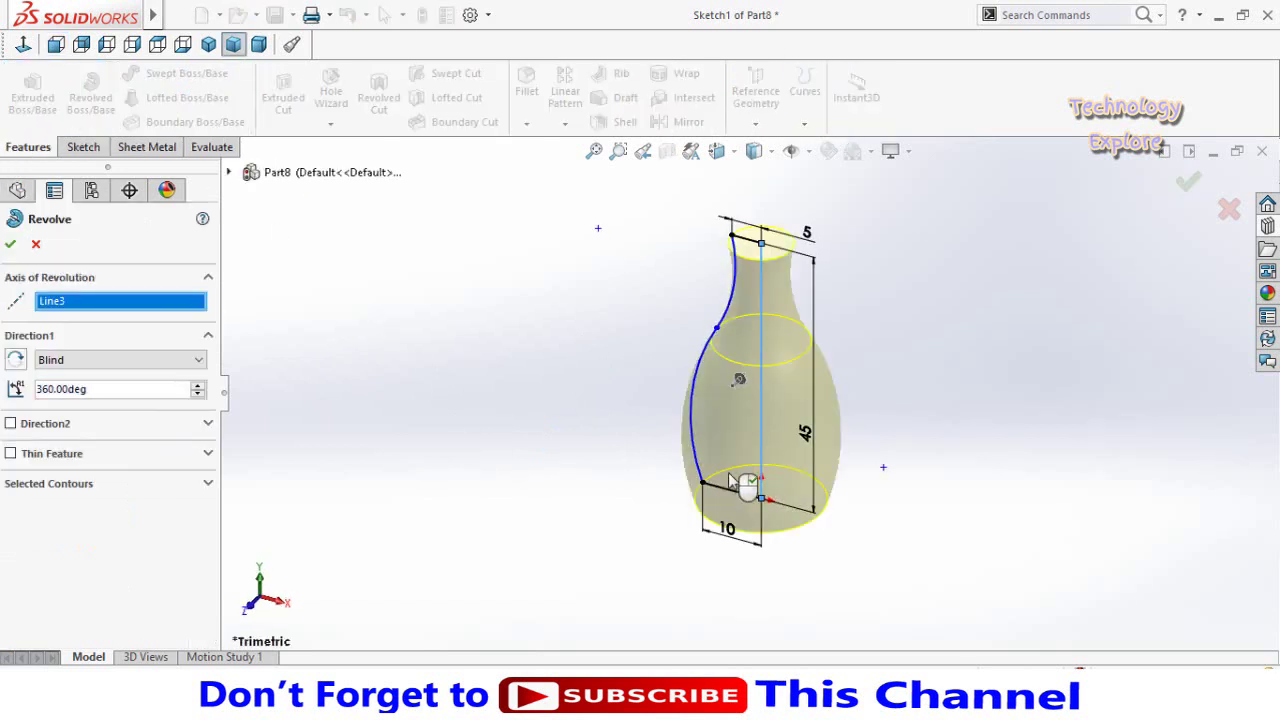
scroll(532, 418, up, 2)
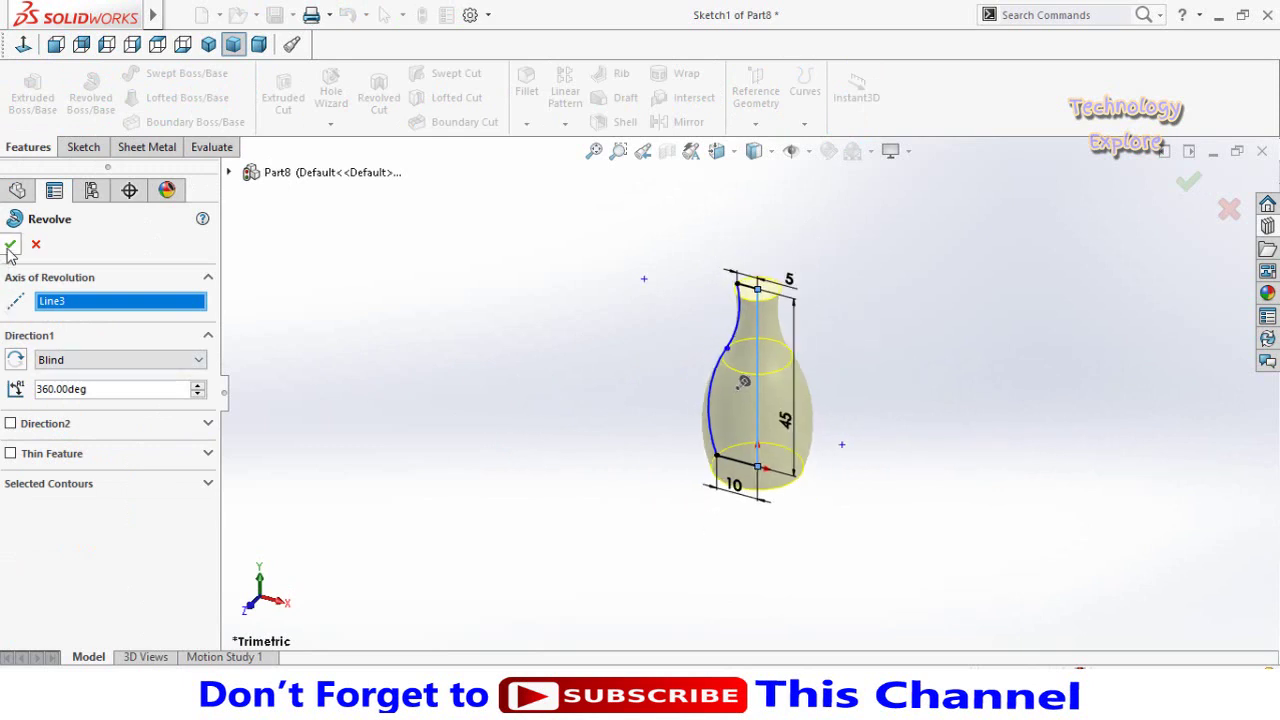
key(Return)
mouse_move(523, 451)
middle_down()
mouse_move(580, 377)
mouse_move(563, 437)
mouse_move(498, 185)
middle_up()
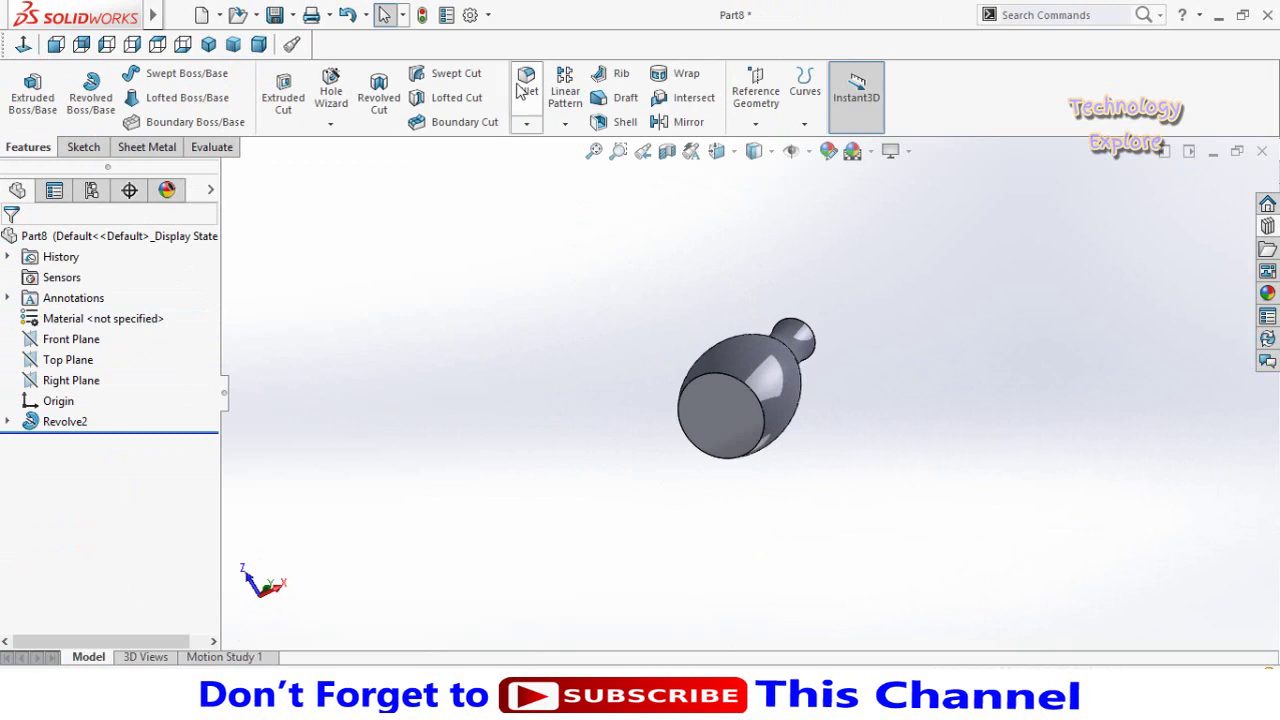
Step: Round the pin's bottom face with a 5 mm fillet
click(521, 90)
click(726, 418)
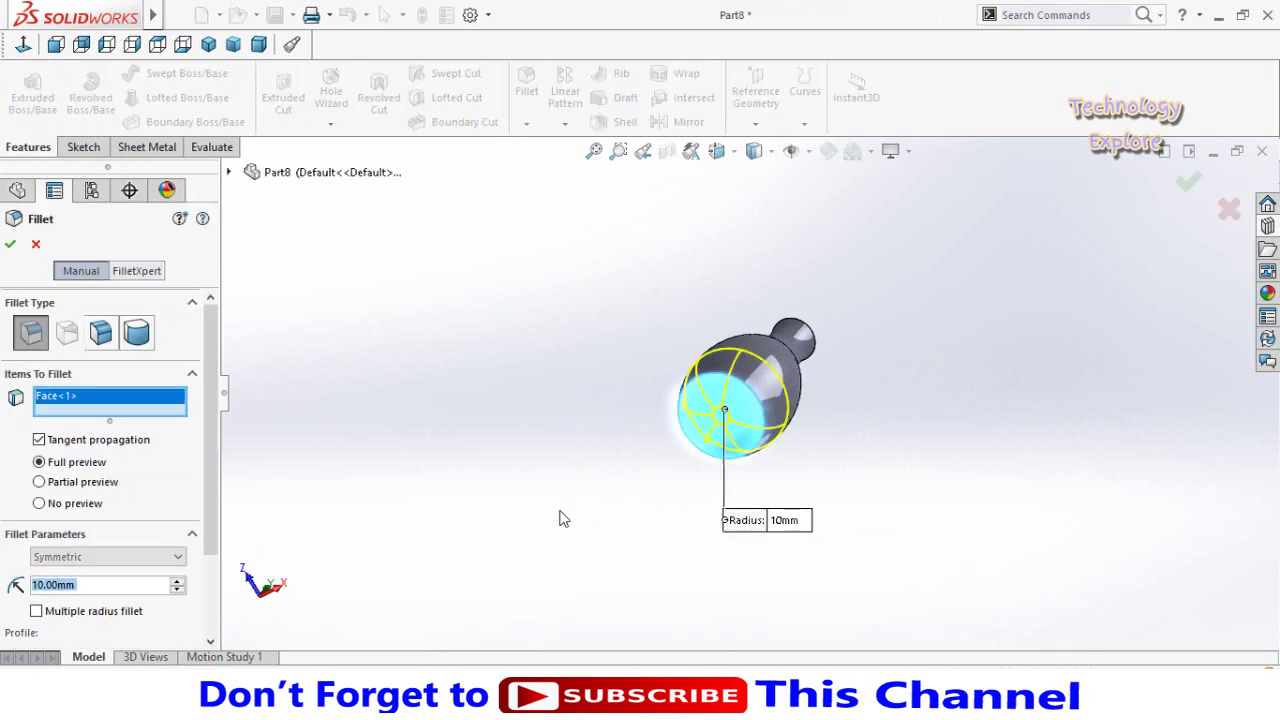
mouse_move(534, 474)
middle_down()
mouse_move(523, 591)
mouse_move(240, 583)
middle_up()
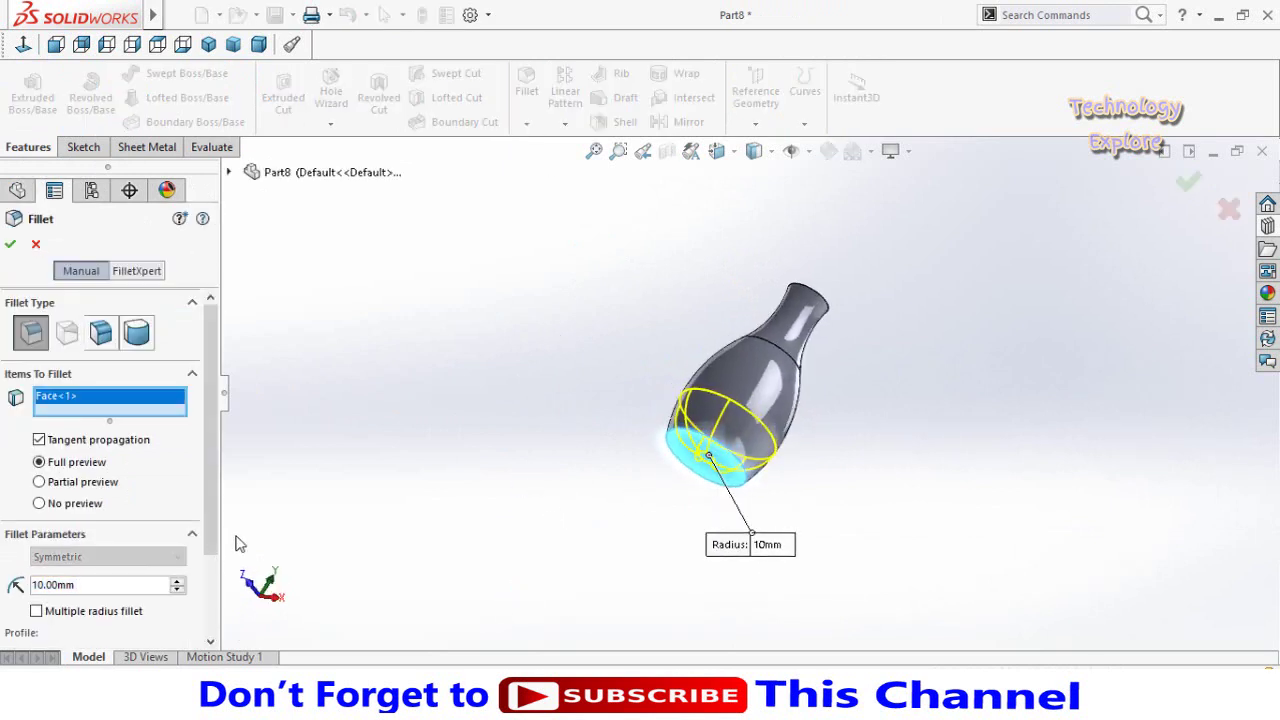
scroll(217, 514, down, 3)
double_click(117, 491)
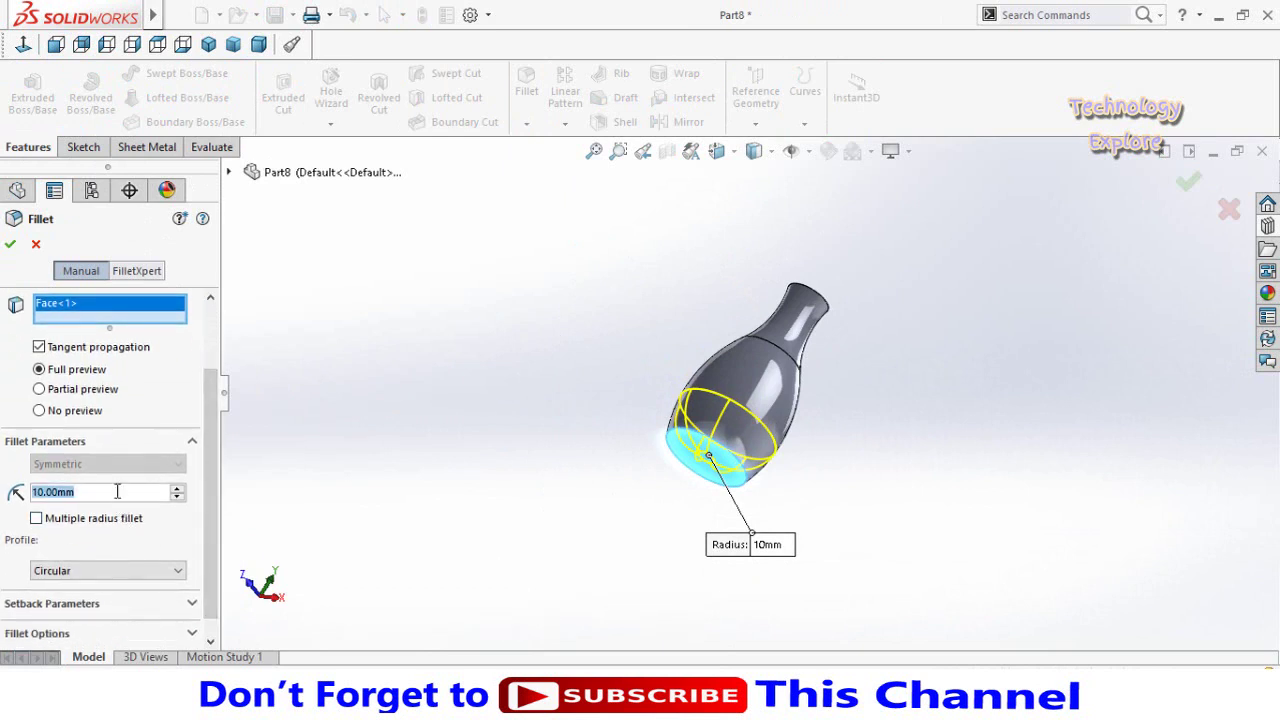
text(5)
key(Return)
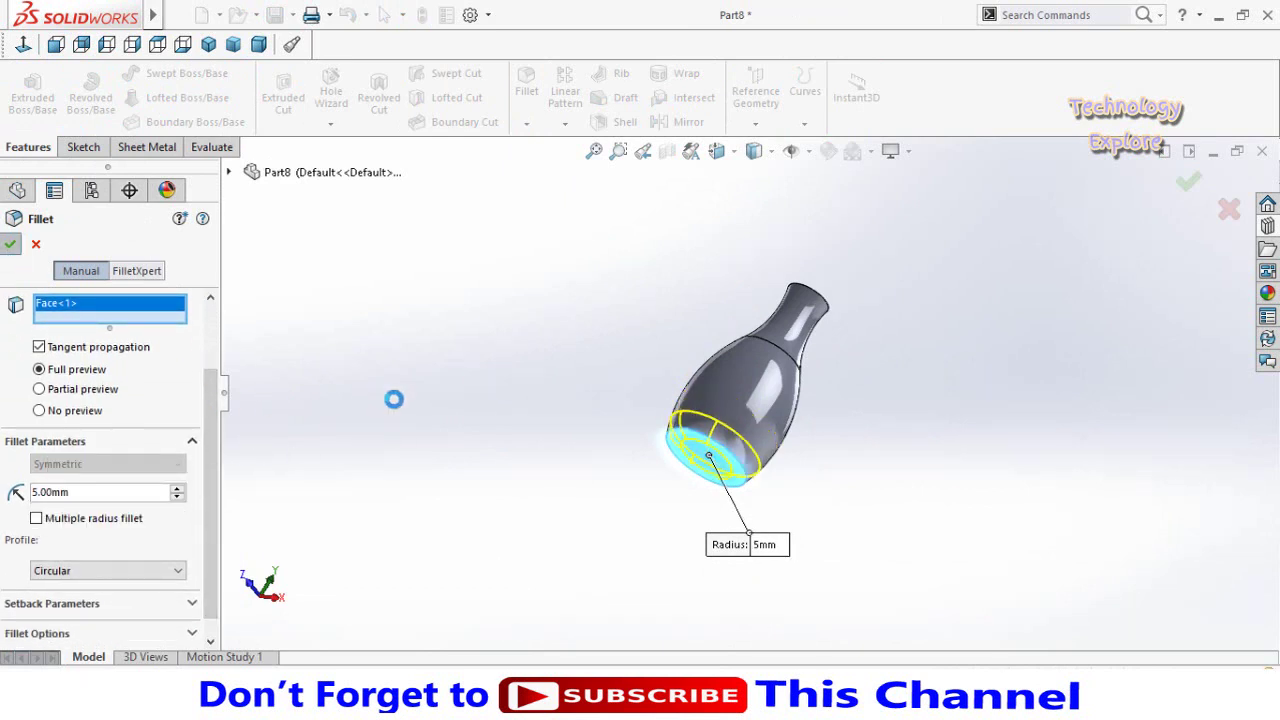
mouse_move(523, 474)
middle_down()
mouse_move(815, 457)
mouse_move(794, 486)
middle_up()
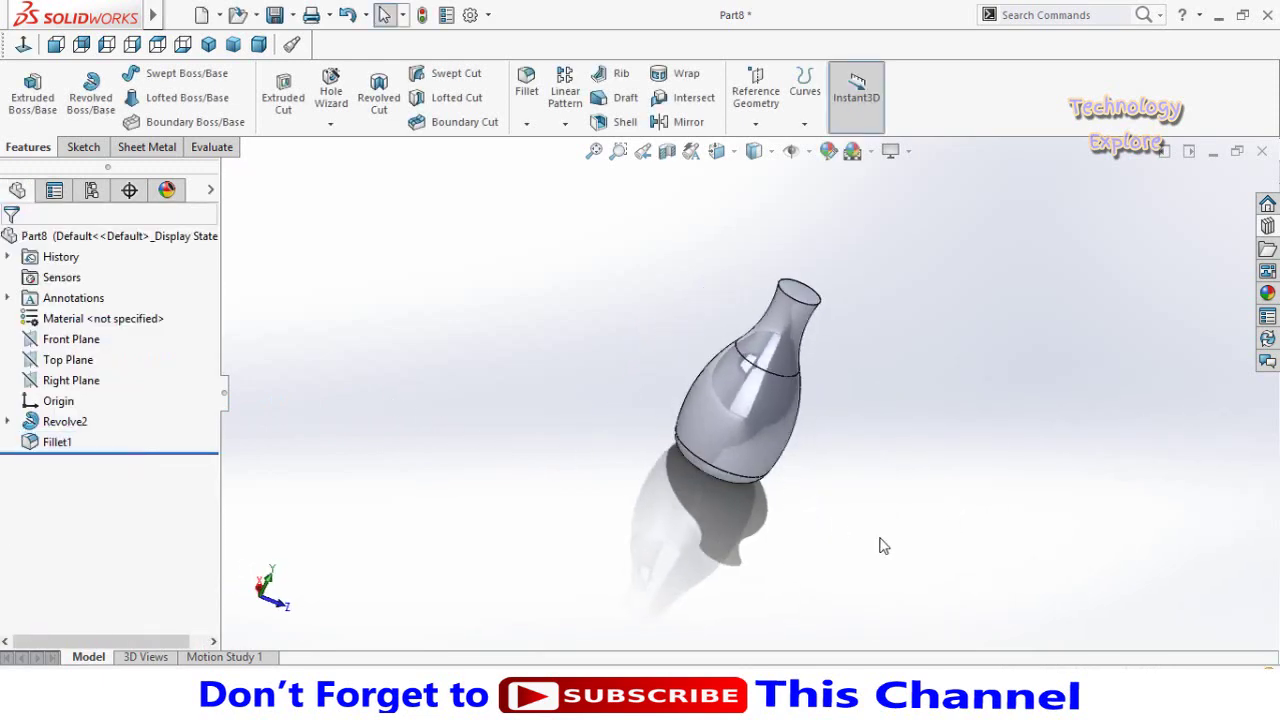
Step: Save the part as Pin and create a new empty part
key(ctrl+s)
text(Pin)
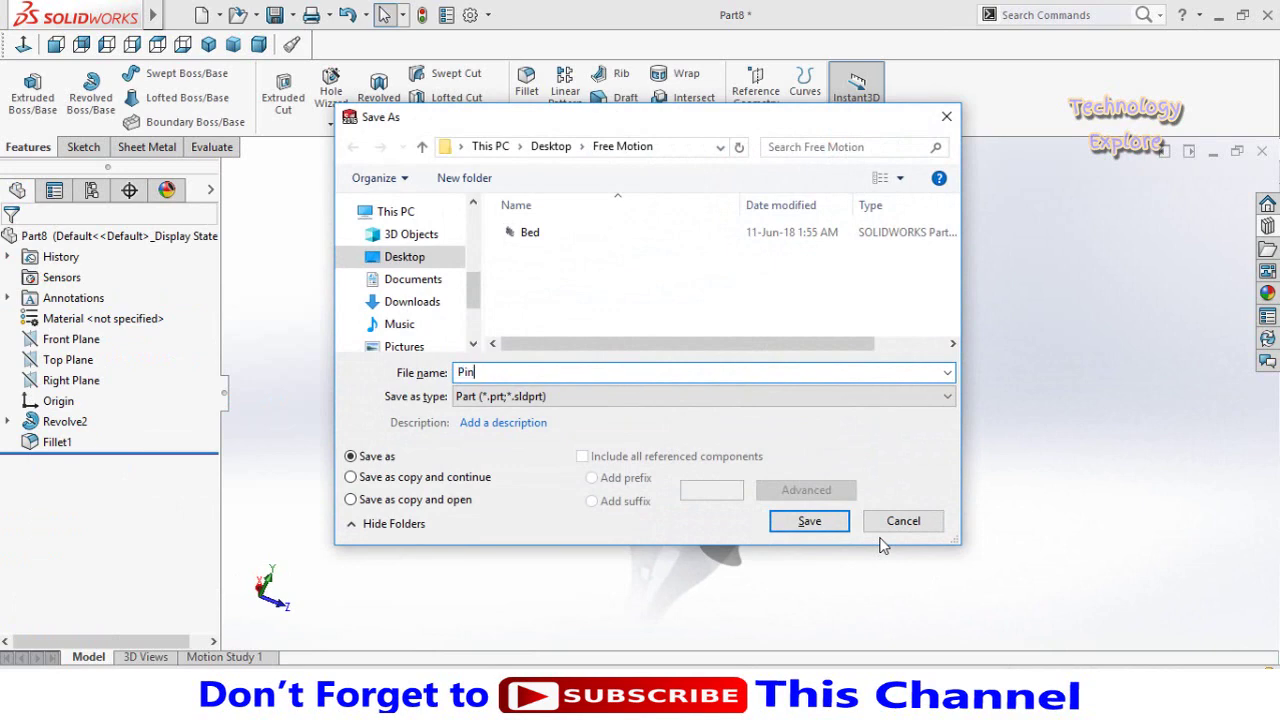
key(Return)
key(ctrl+n)
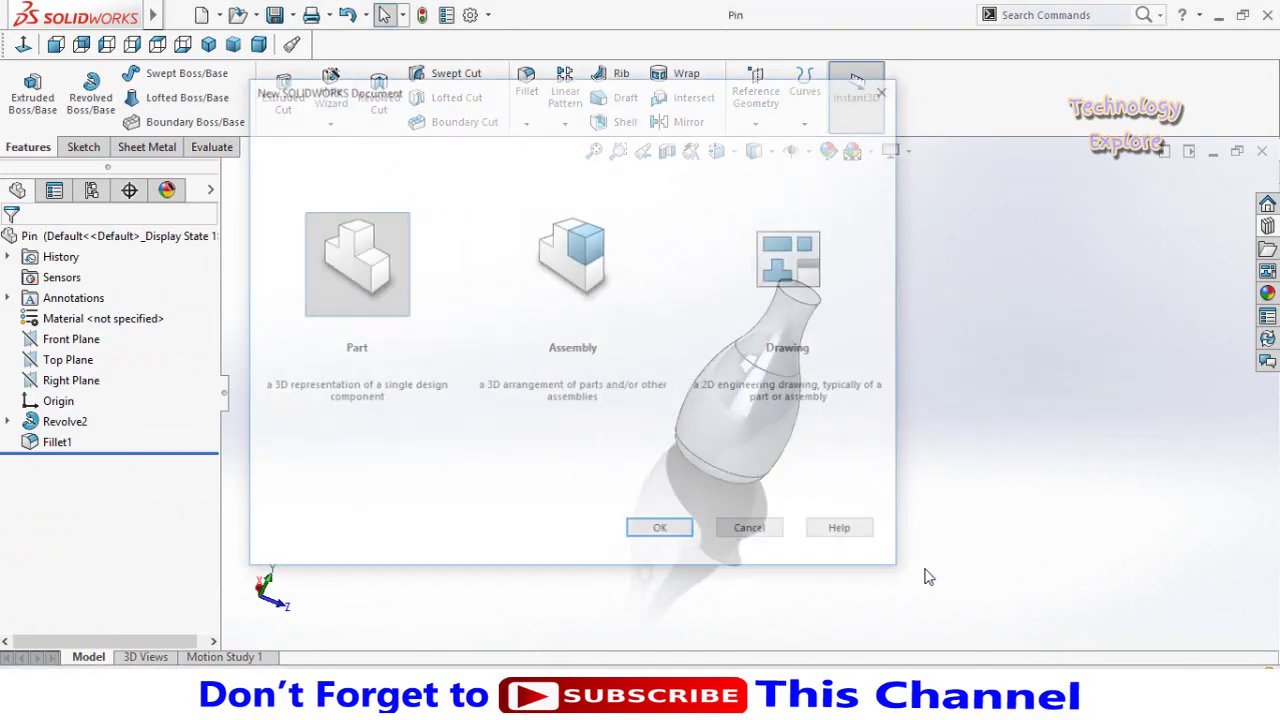
key(Return)
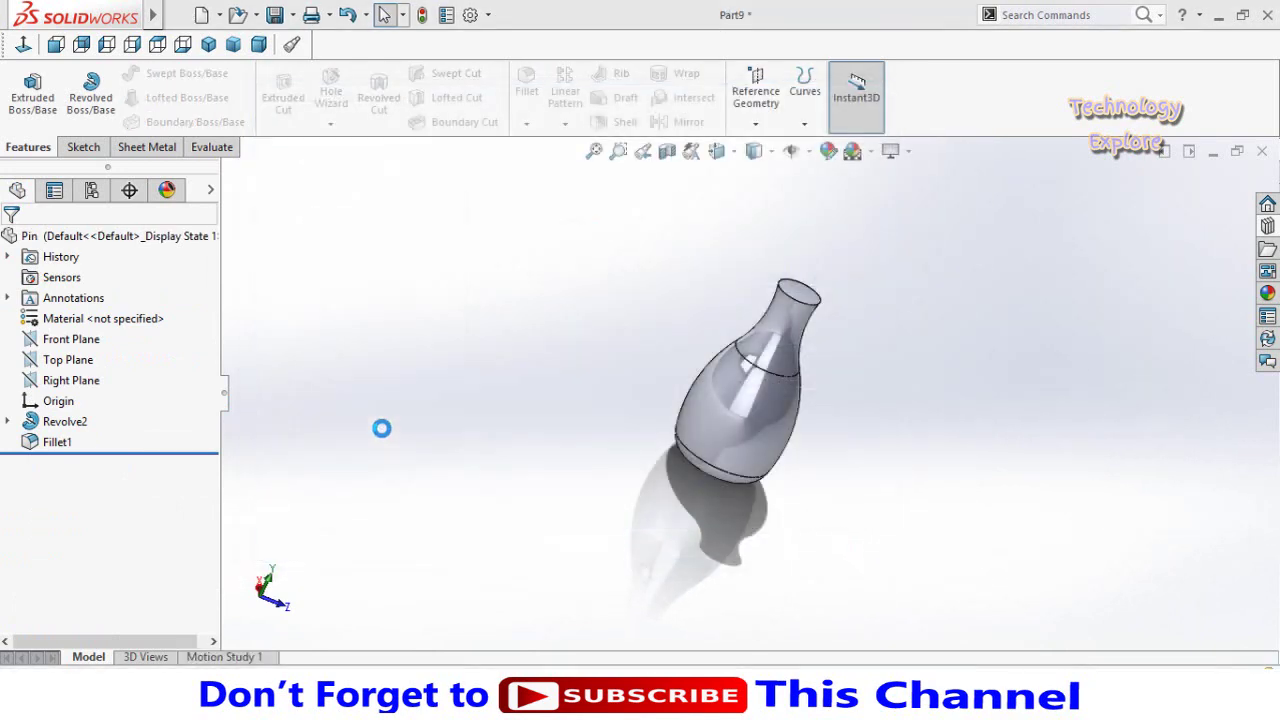
Step: Sketch a Ø40 circle centred at the origin on the Front Plane
click(68, 339)
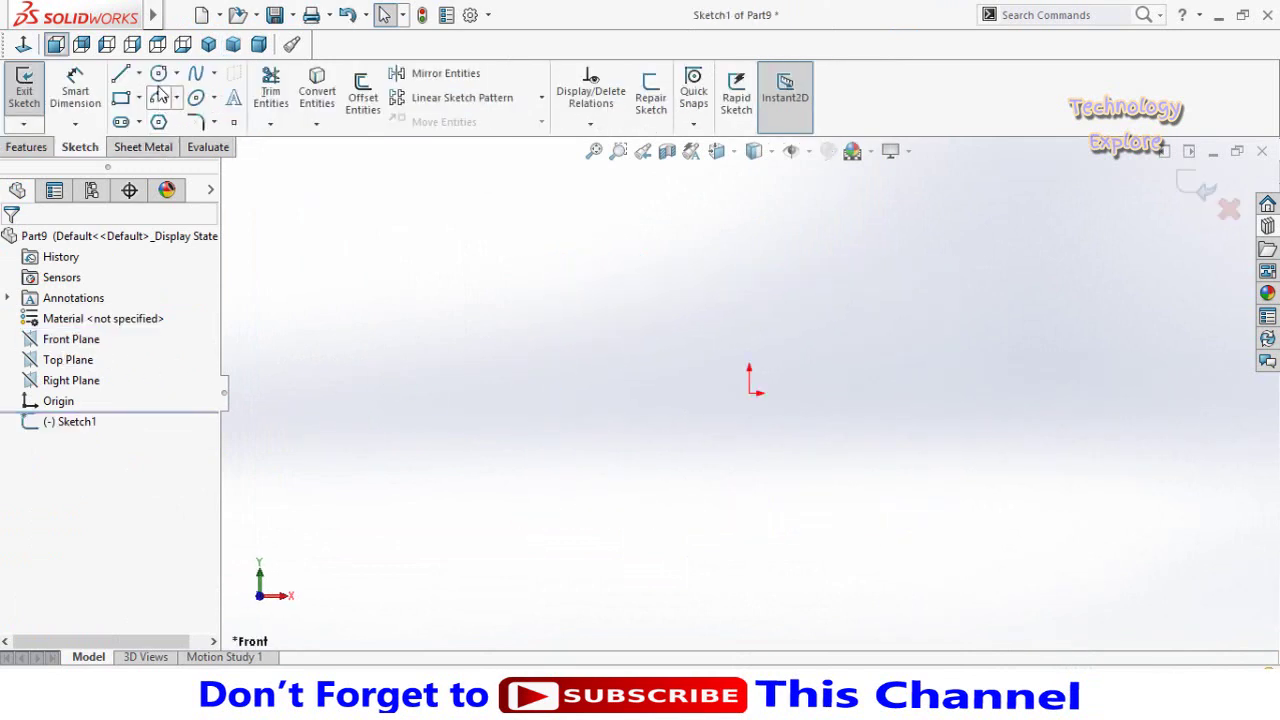
key(c)
click(749, 392)
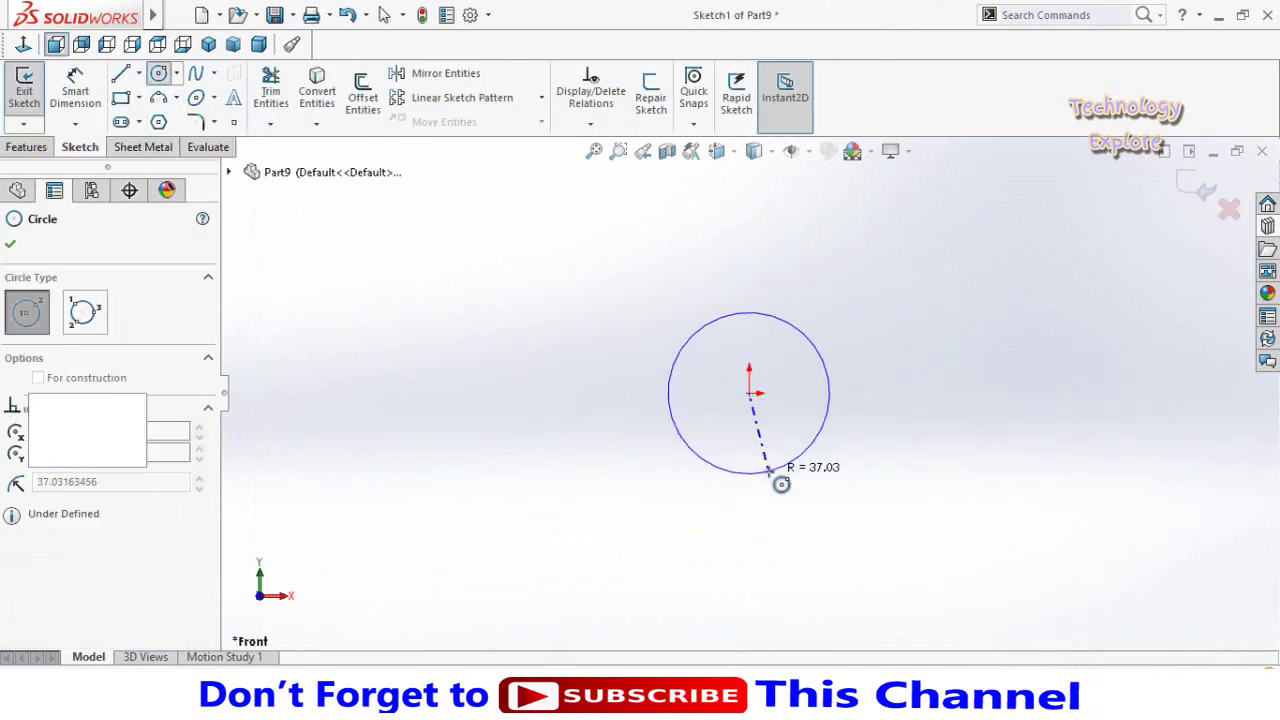
click(766, 474)
key(Escape)
click(686, 443)
click(645, 560)
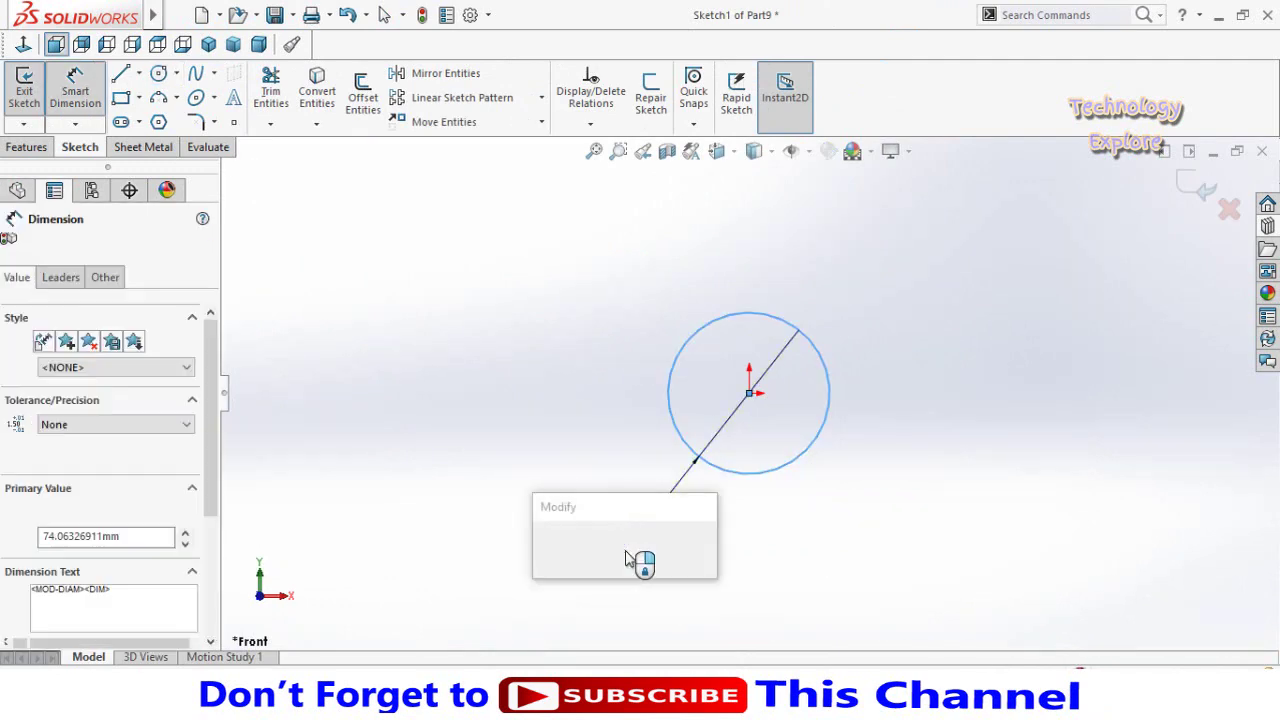
text(40)
key(Return)
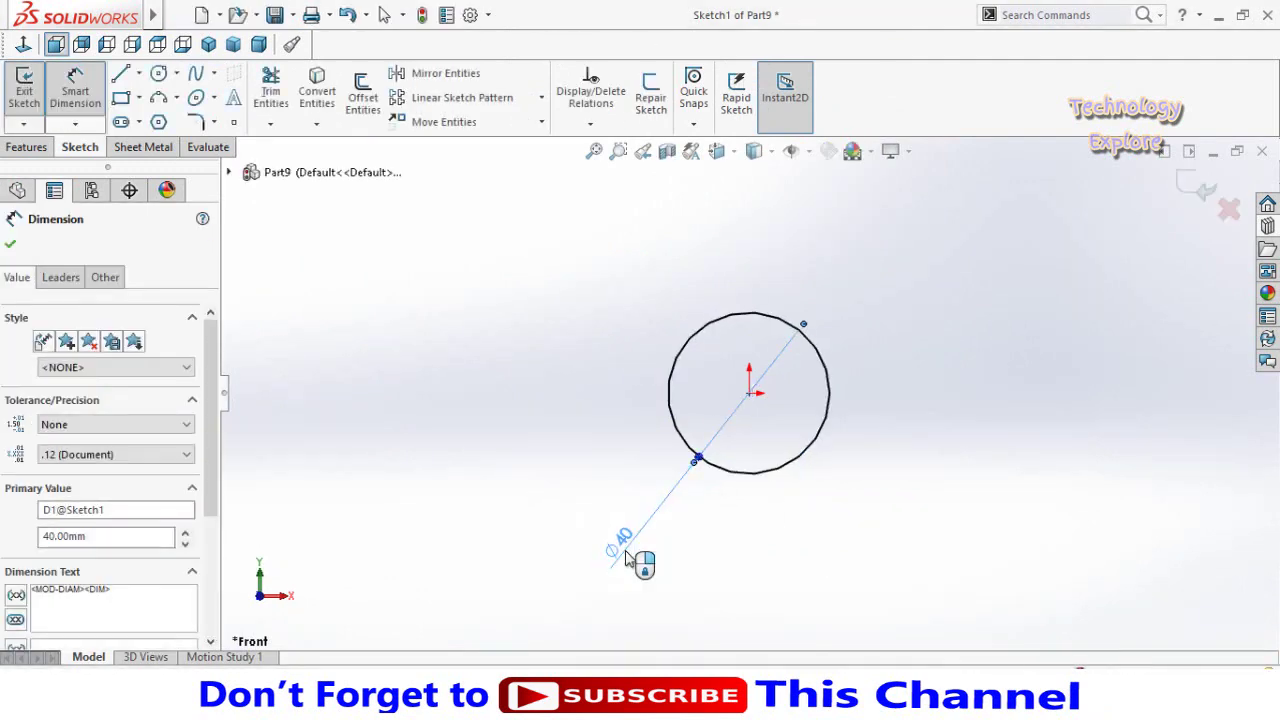
click(517, 440)
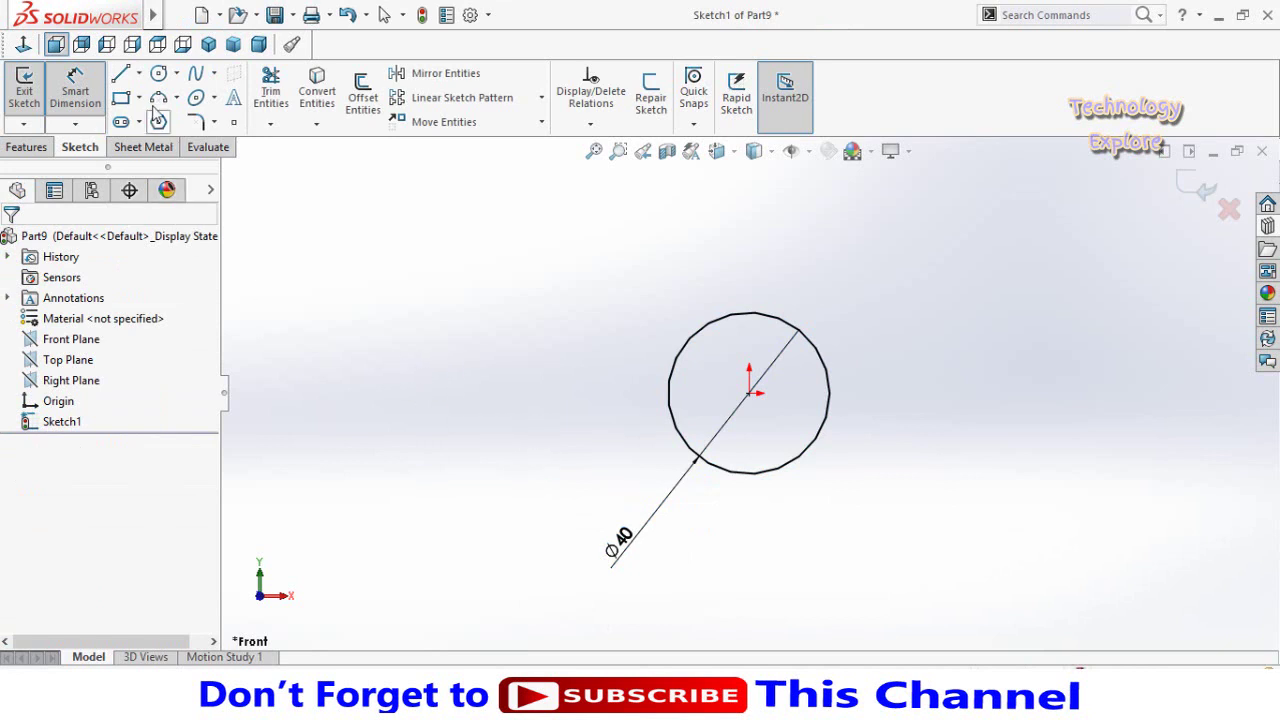
Step: Draw a horizontal diameter line and trim away the circle's lower half
click(121, 78)
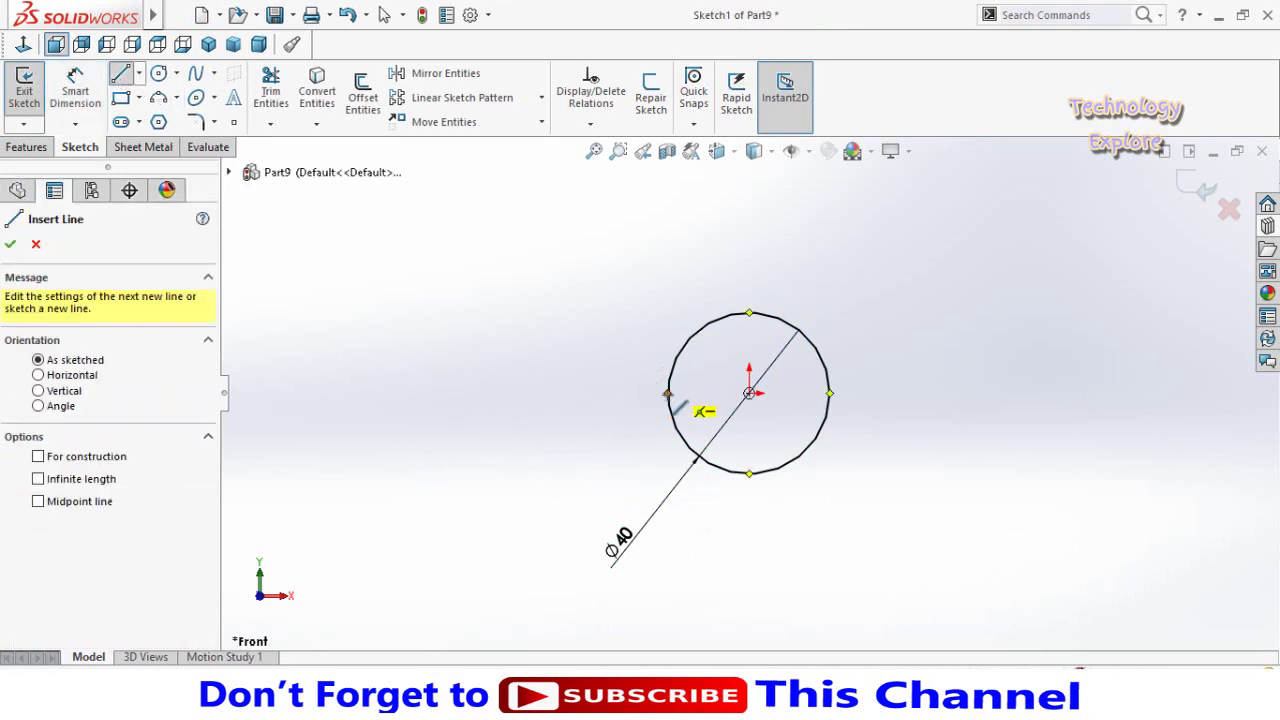
click(678, 406)
click(832, 400)
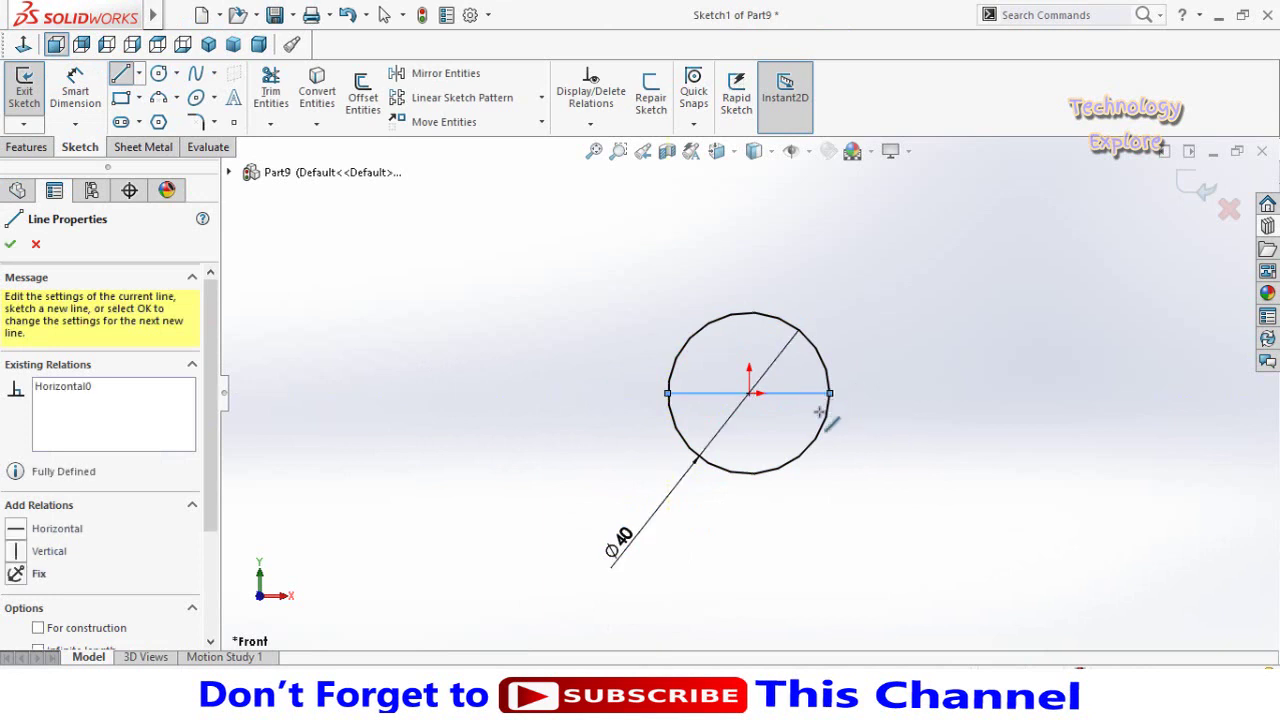
key(Escape)
click(271, 92)
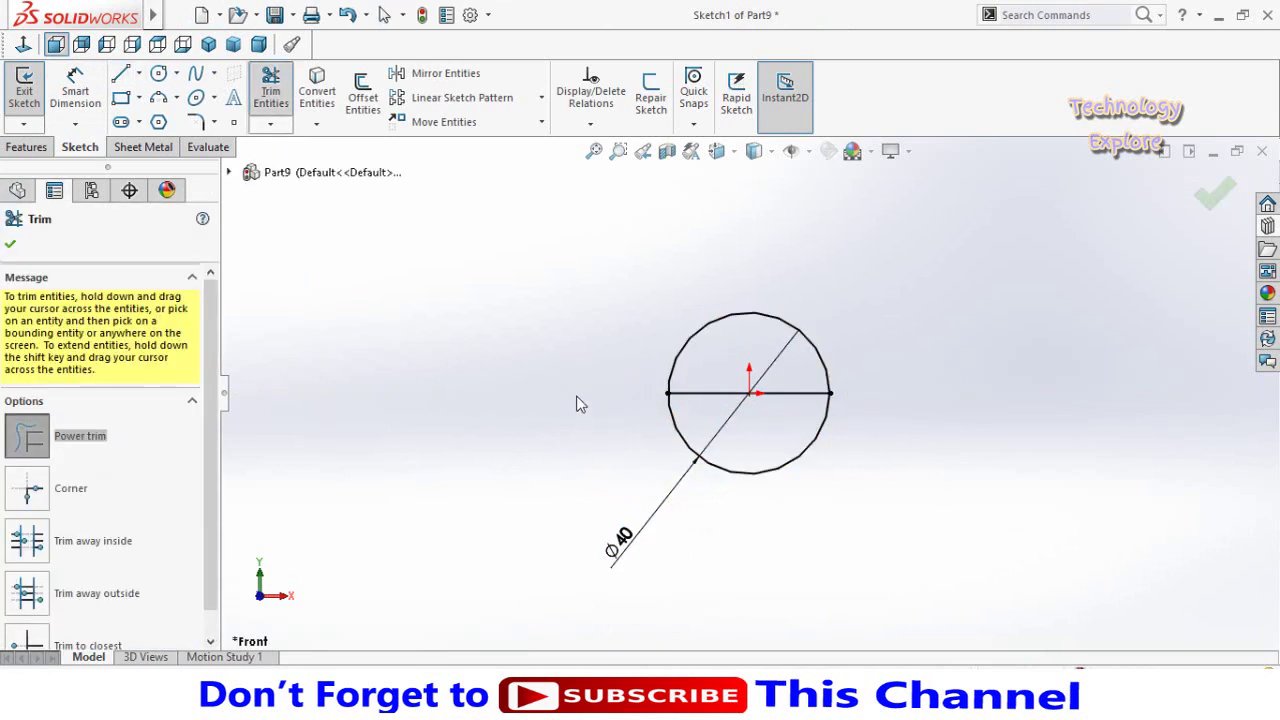
drag(655, 443, 689, 442)
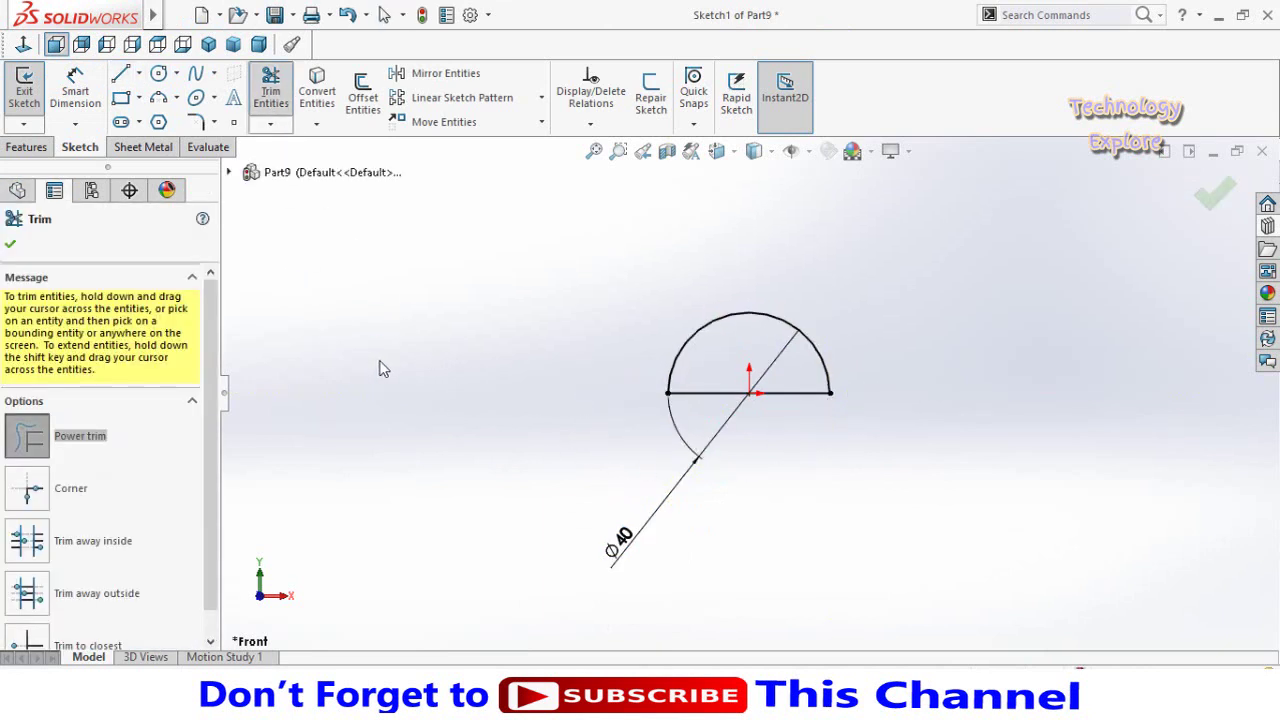
key(Escape)
click(26, 148)
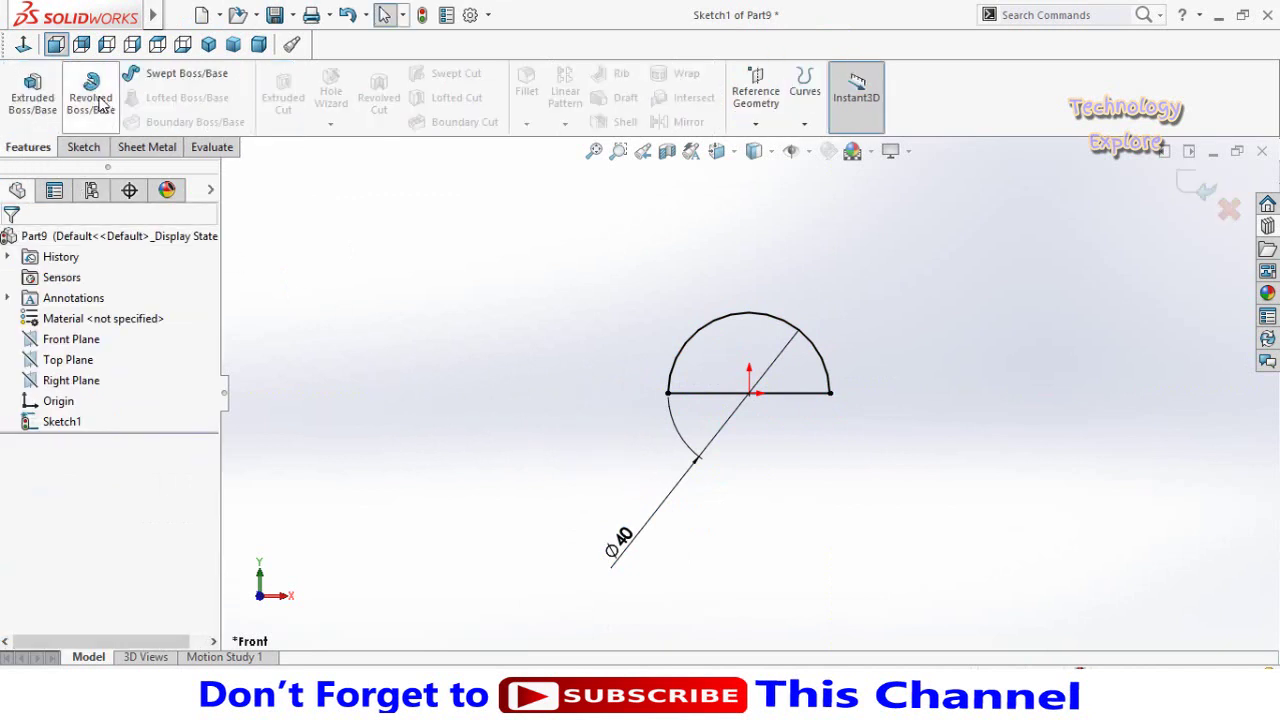
Step: Revolve the semicircle about its horizontal line into a Ø40 sphere
click(95, 110)
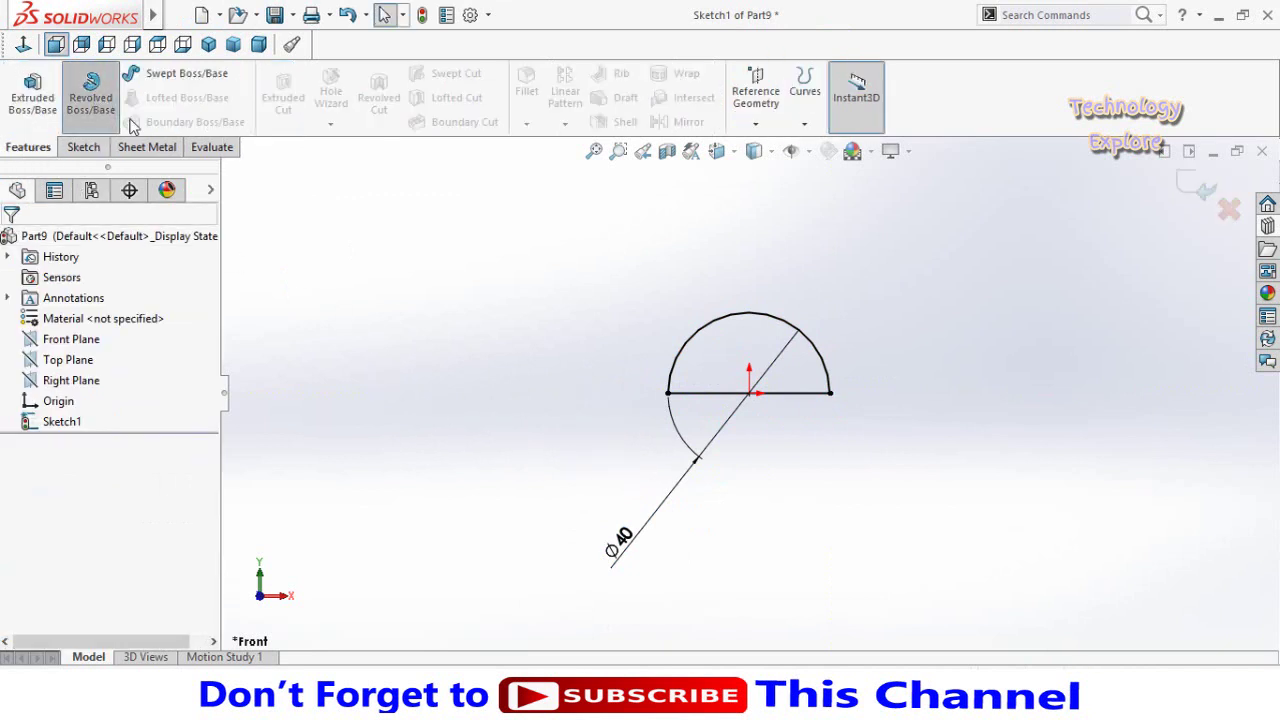
click(747, 337)
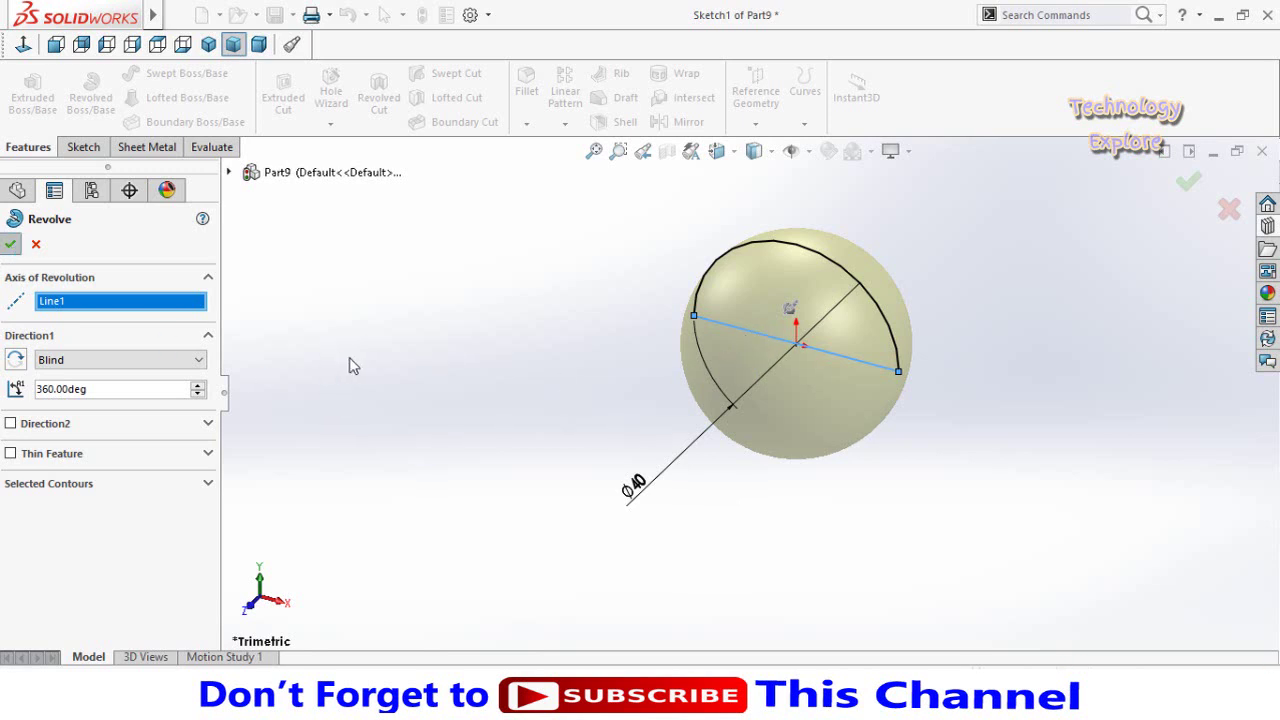
key(Return)
scroll(552, 462, down, 3)
mouse_move(583, 403)
middle_down()
mouse_move(718, 458)
mouse_move(644, 499)
middle_up()
Step: Save the sphere as Ball and create a new assembly
key(ctrl+s)
text(Ball)
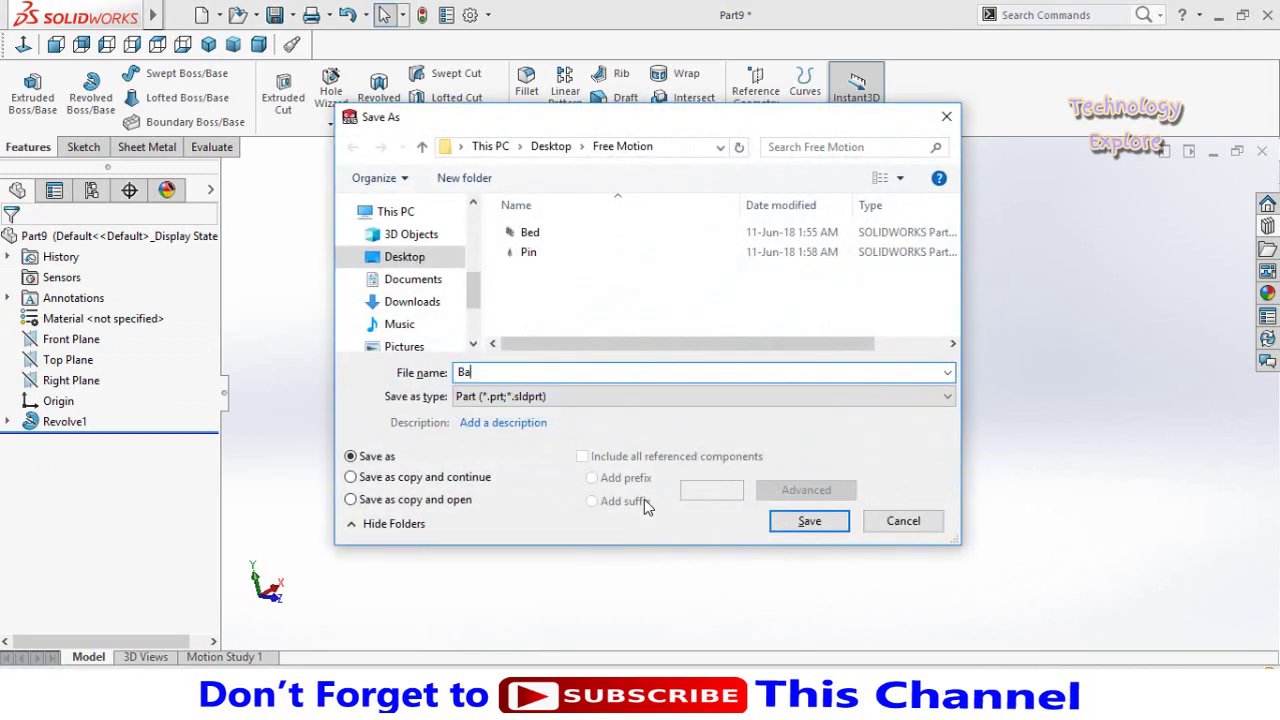
key(Return)
key(ctrl+n)
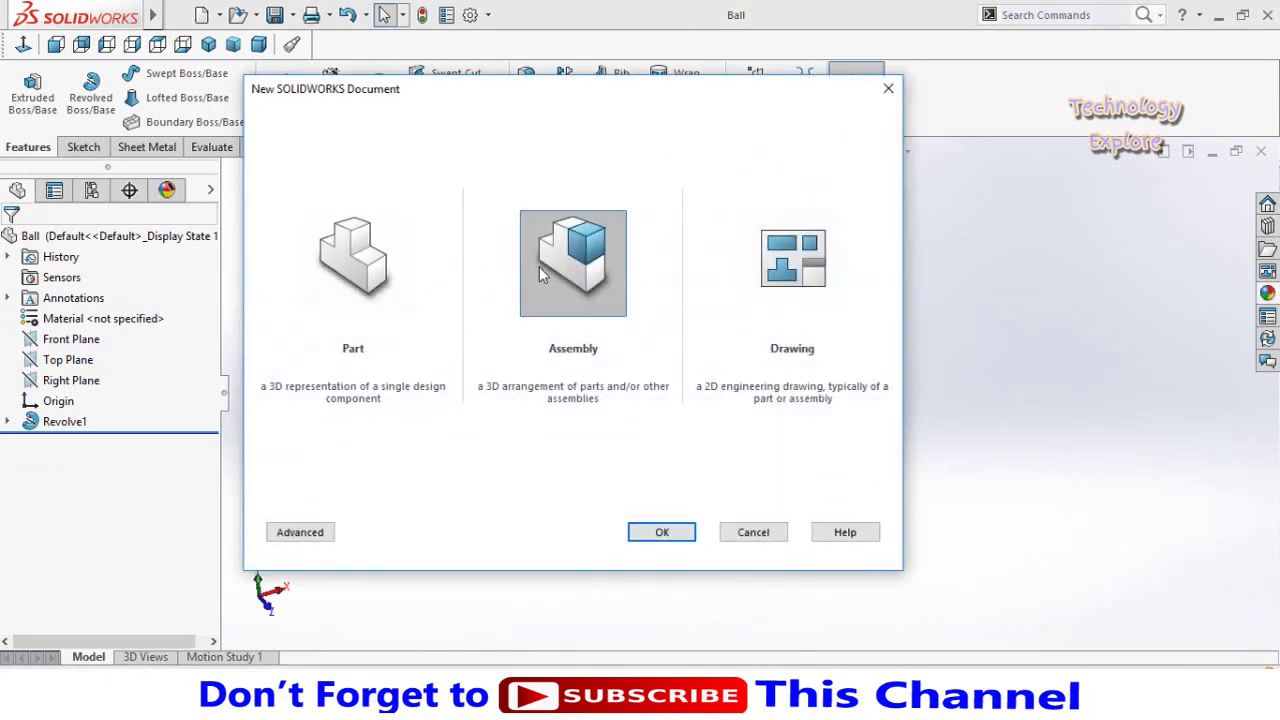
double_click(553, 347)
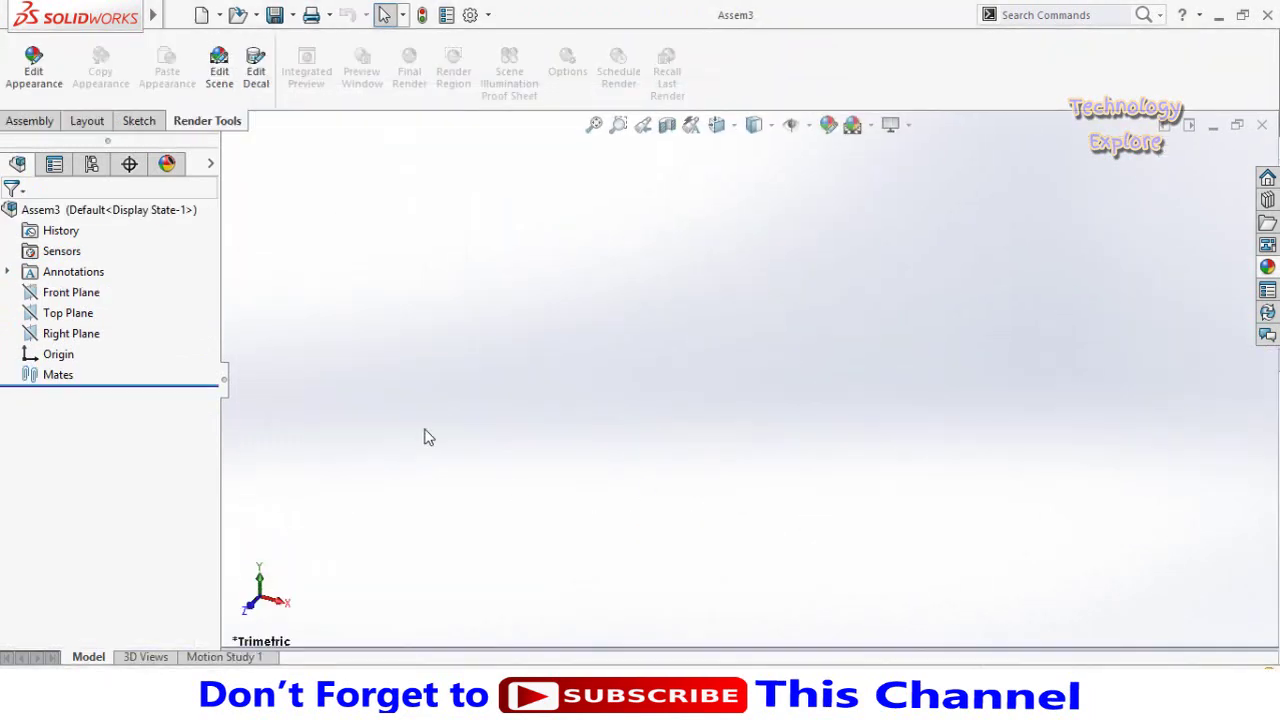
Step: Place Bed in the assembly, then insert the Pin component beside it
click(40, 462)
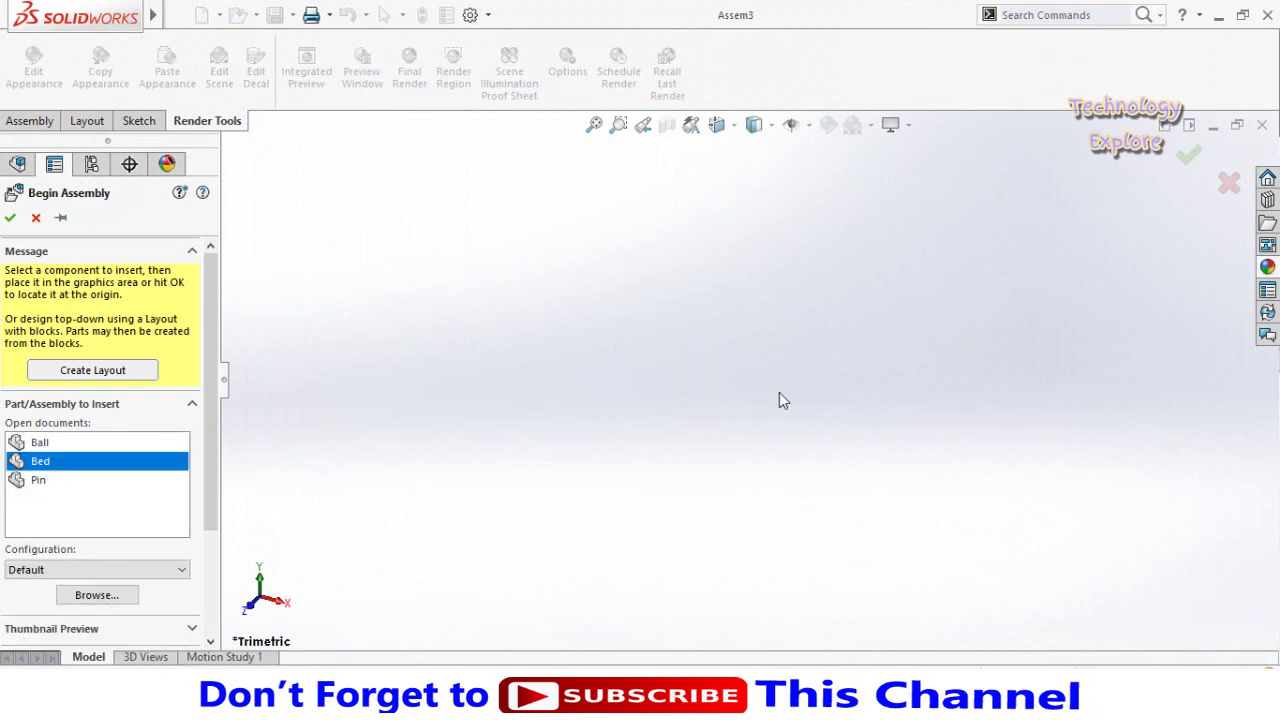
click(583, 496)
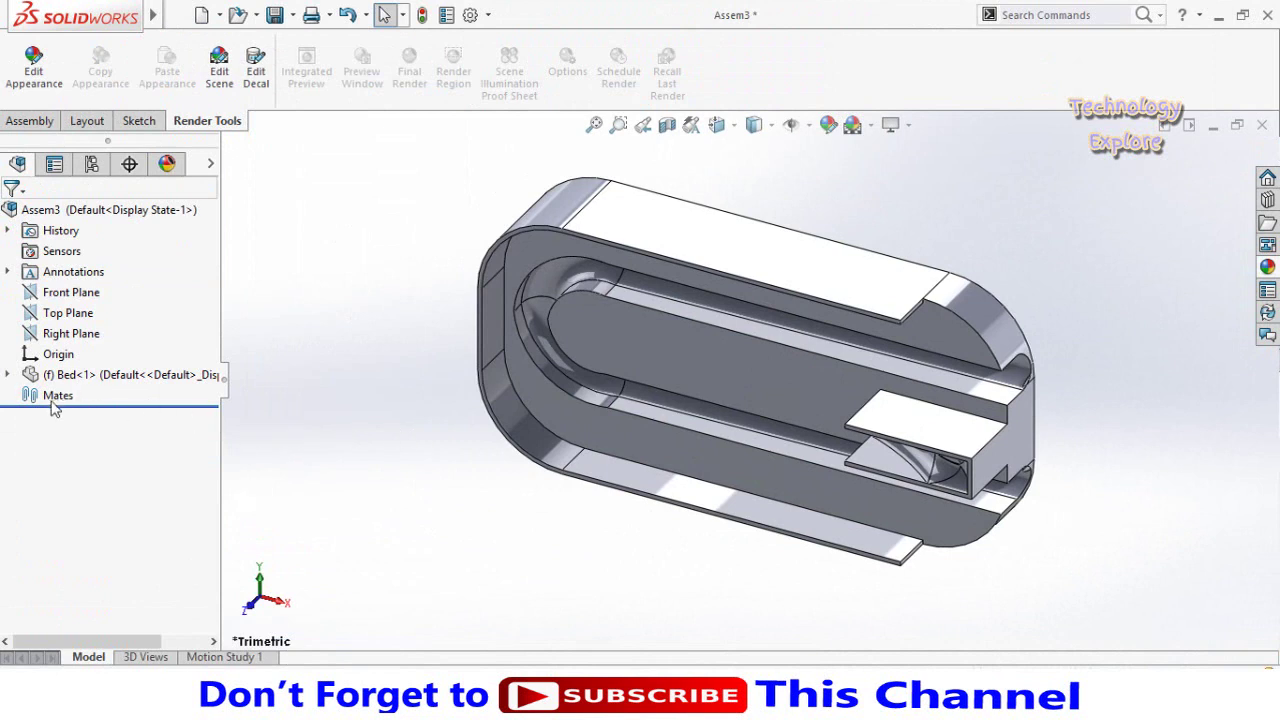
click(30, 120)
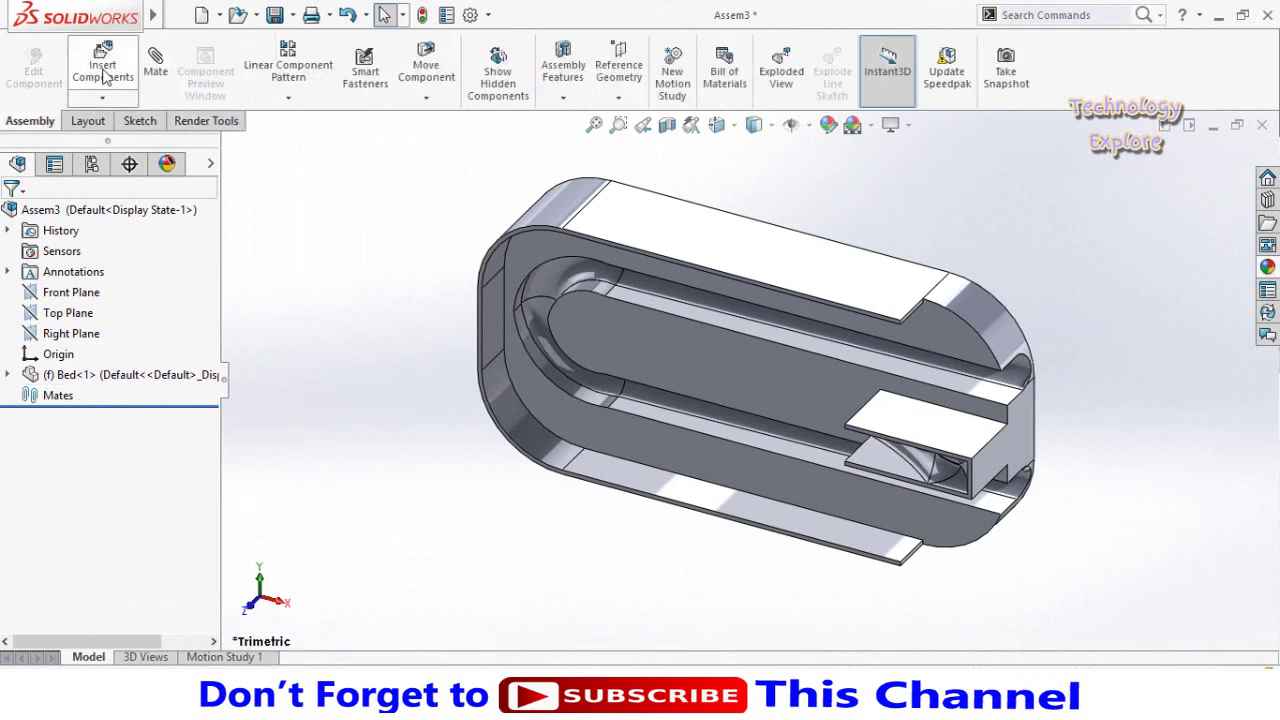
click(102, 68)
click(24, 463)
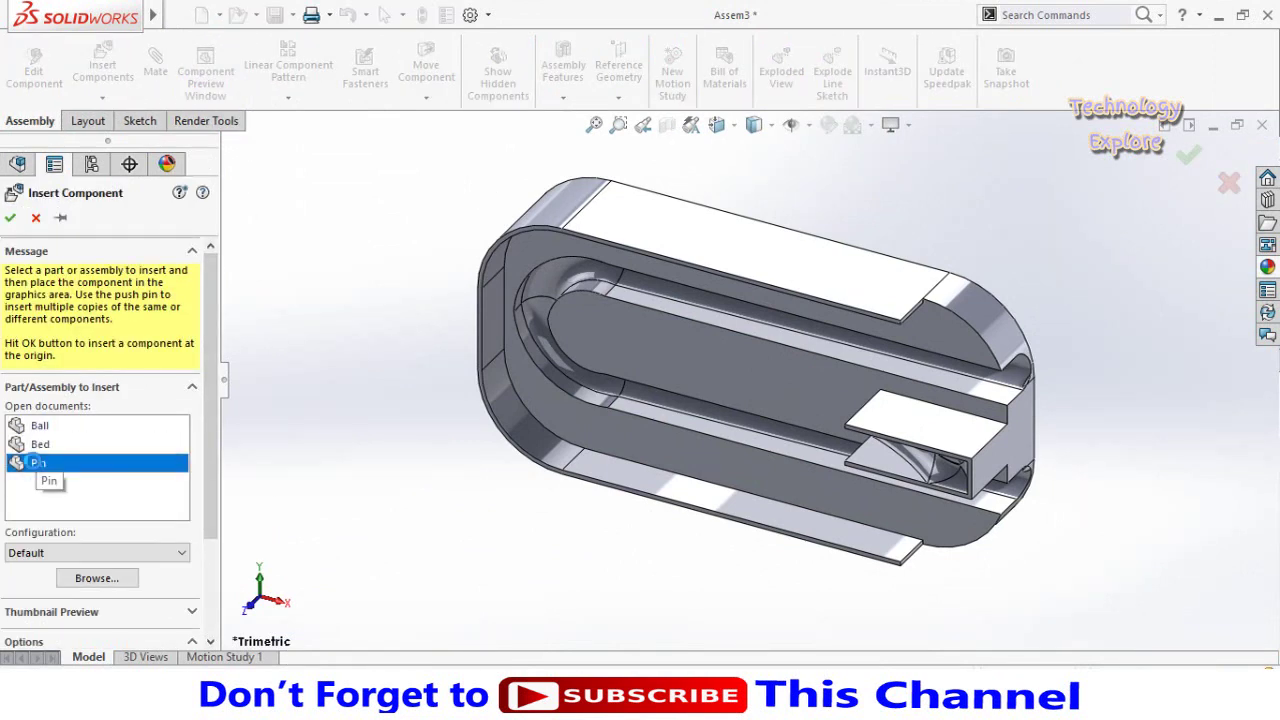
click(462, 470)
Step: Select the bed's track face to give it a new wood appearance
mouse_move(491, 491)
middle_down()
mouse_move(557, 223)
mouse_move(800, 429)
middle_up()
click(740, 405)
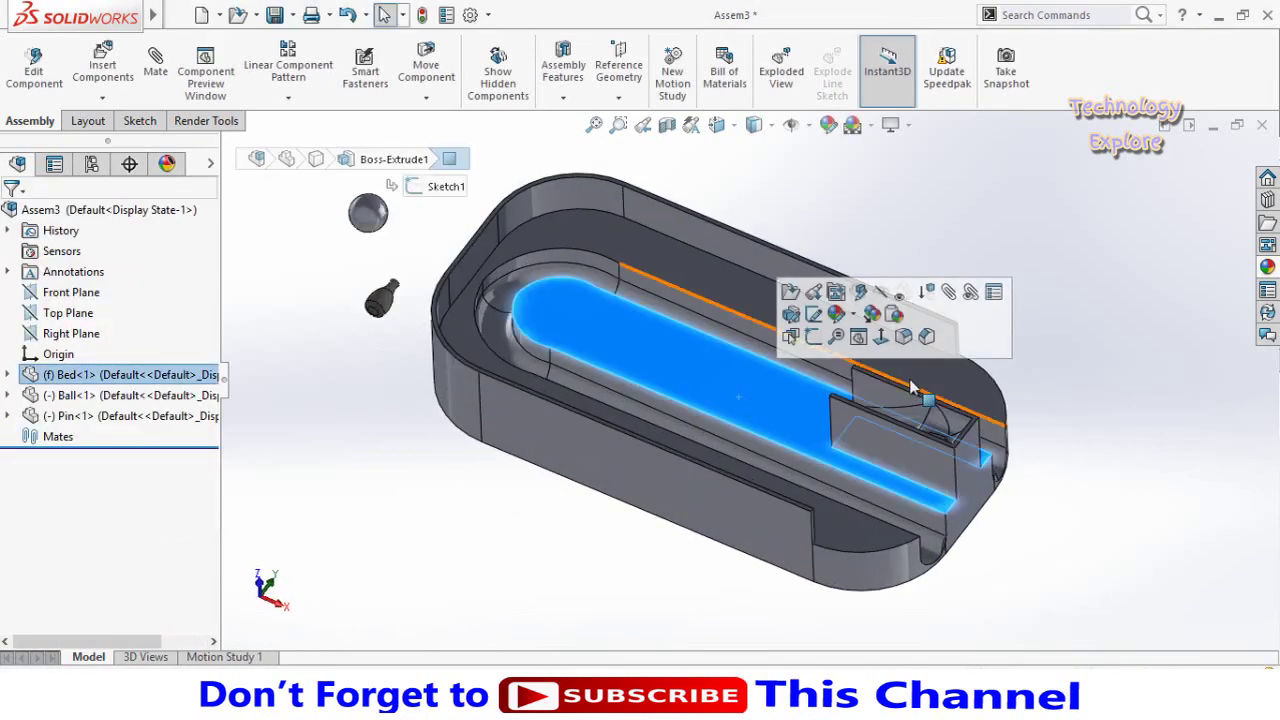
click(840, 316)
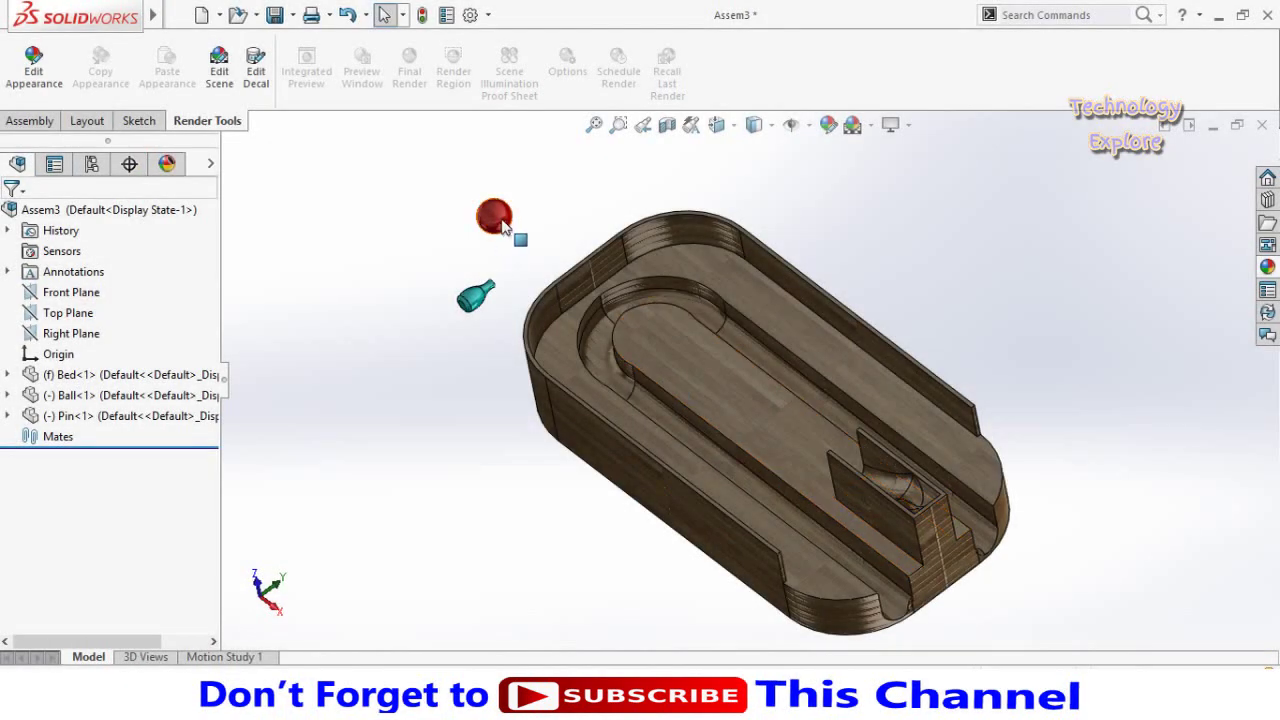
Step: Make the red ball concentric with the slot end face at the lane's far end
click(503, 224)
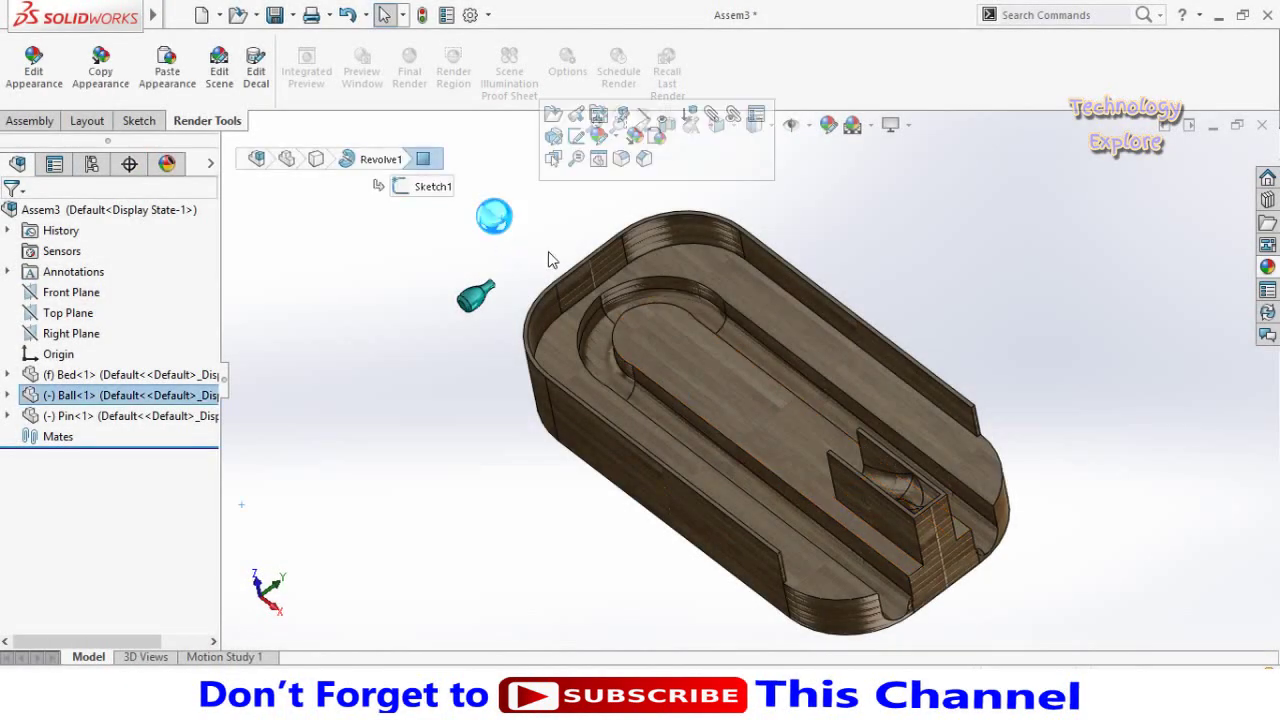
mouse_move(943, 510)
middle_down()
mouse_move(997, 597)
mouse_move(1040, 494)
middle_up()
scroll(1040, 494, down, 5)
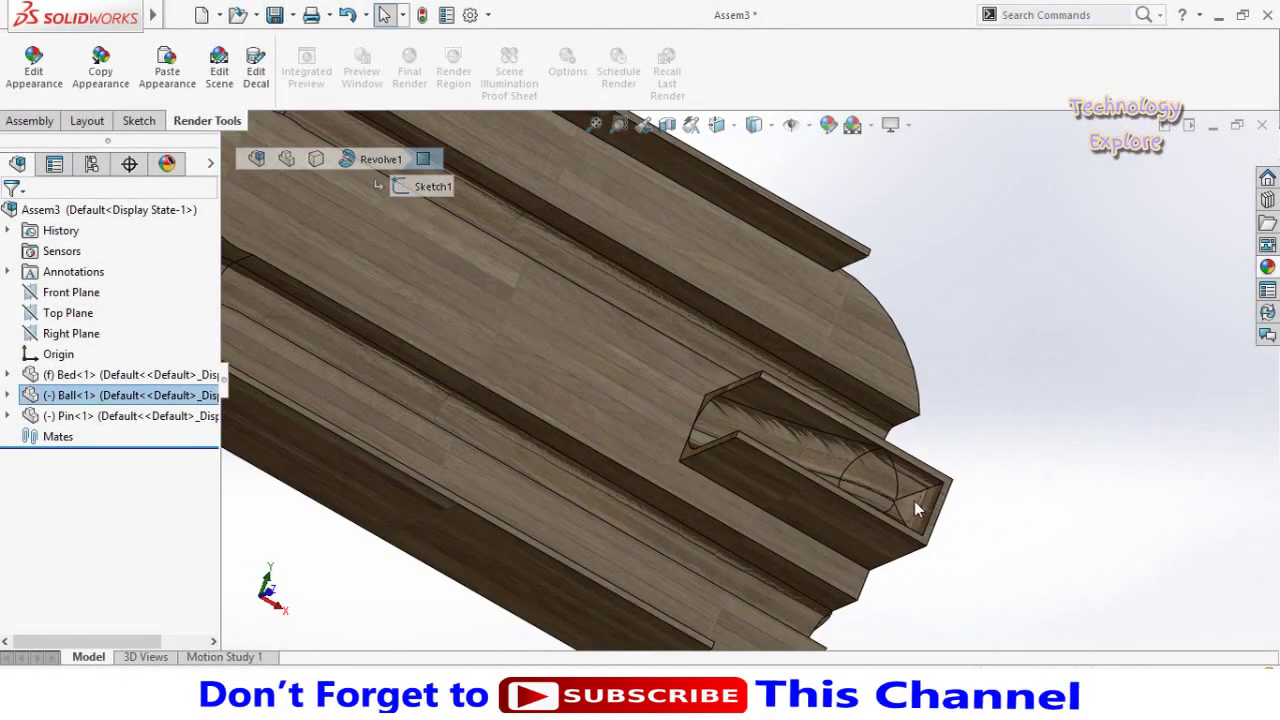
ctrl+click(920, 522)
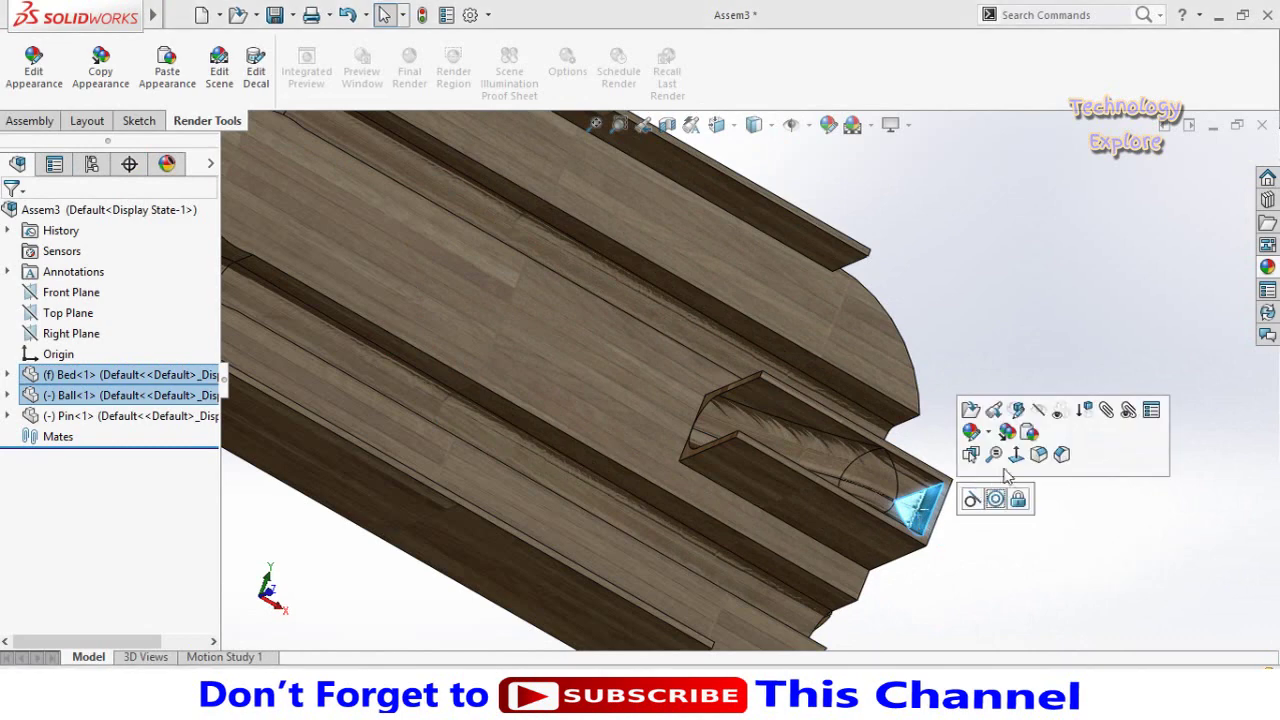
click(995, 500)
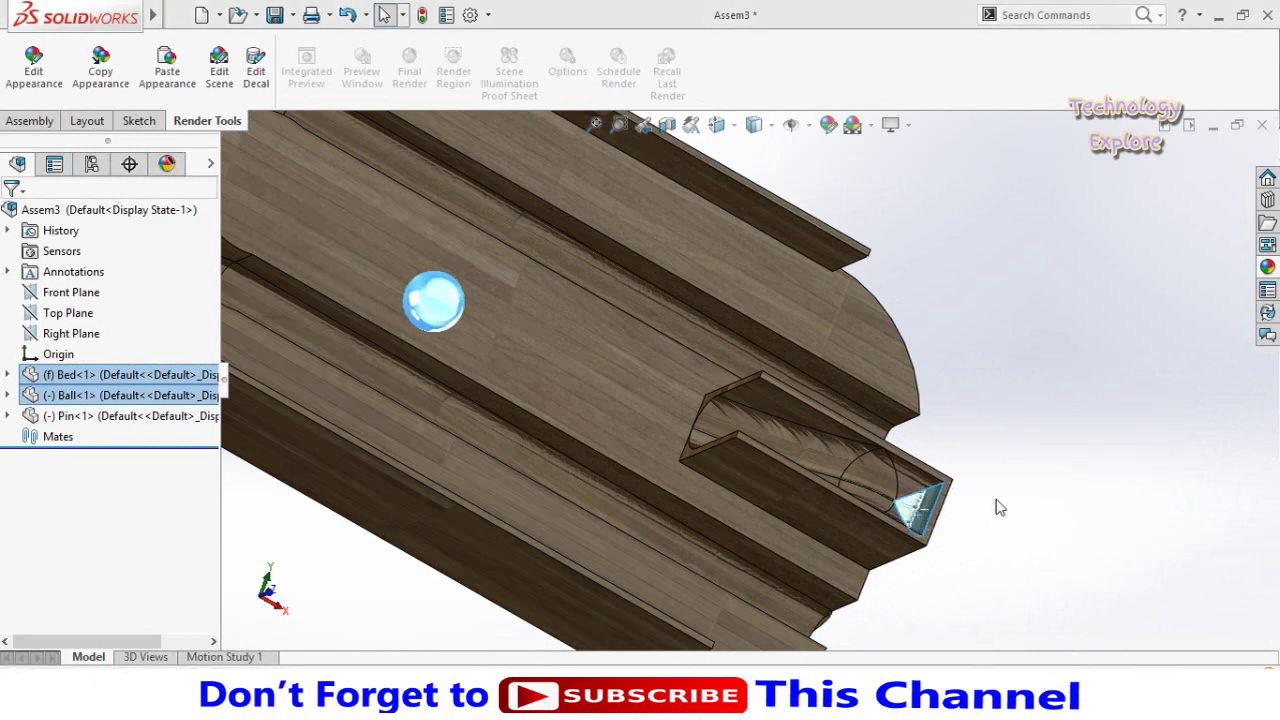
Step: In Front view, drag the ball up into the slot and check it against the slot walls
middle_drag(951, 552, 928, 485)
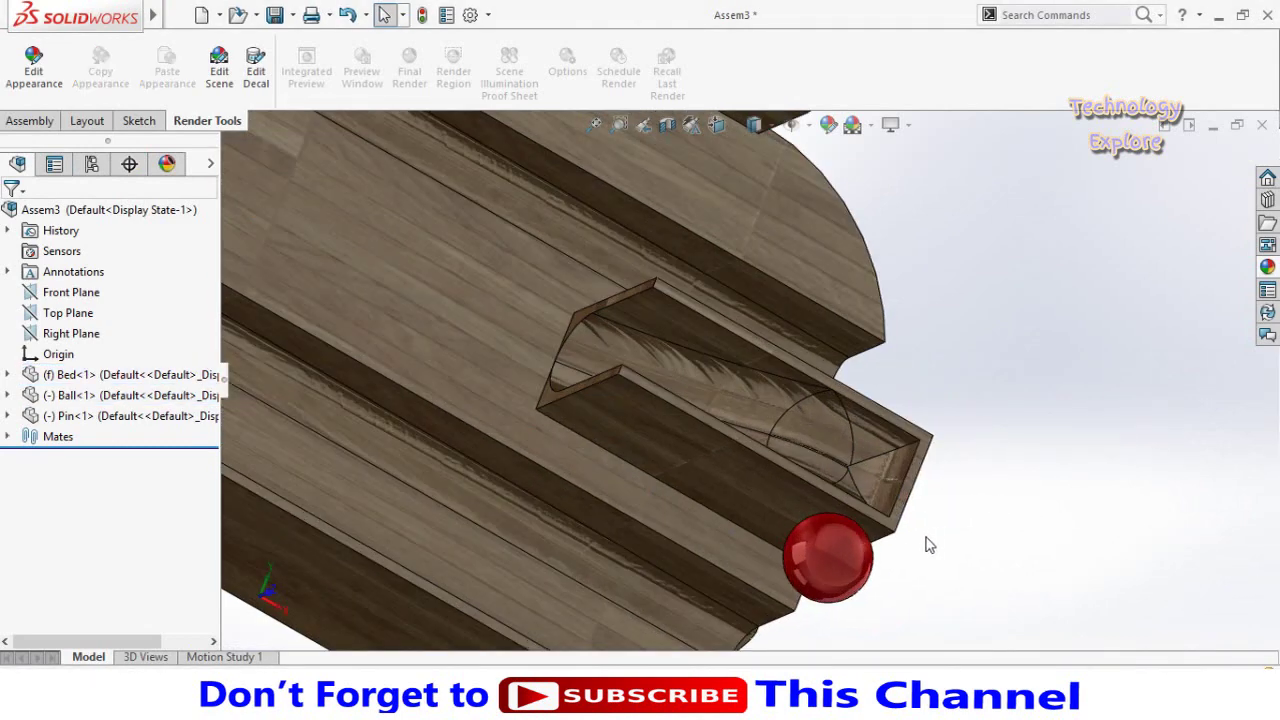
key(space)
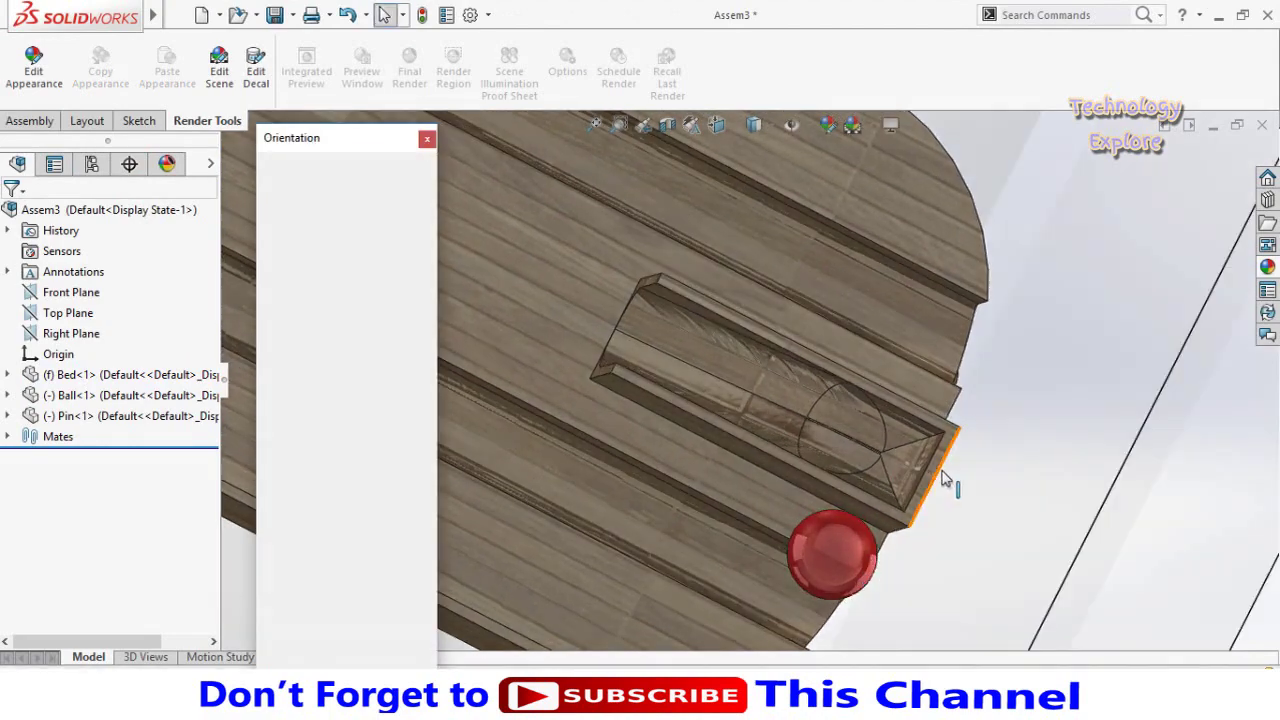
key(f)
key(ctrl+1)
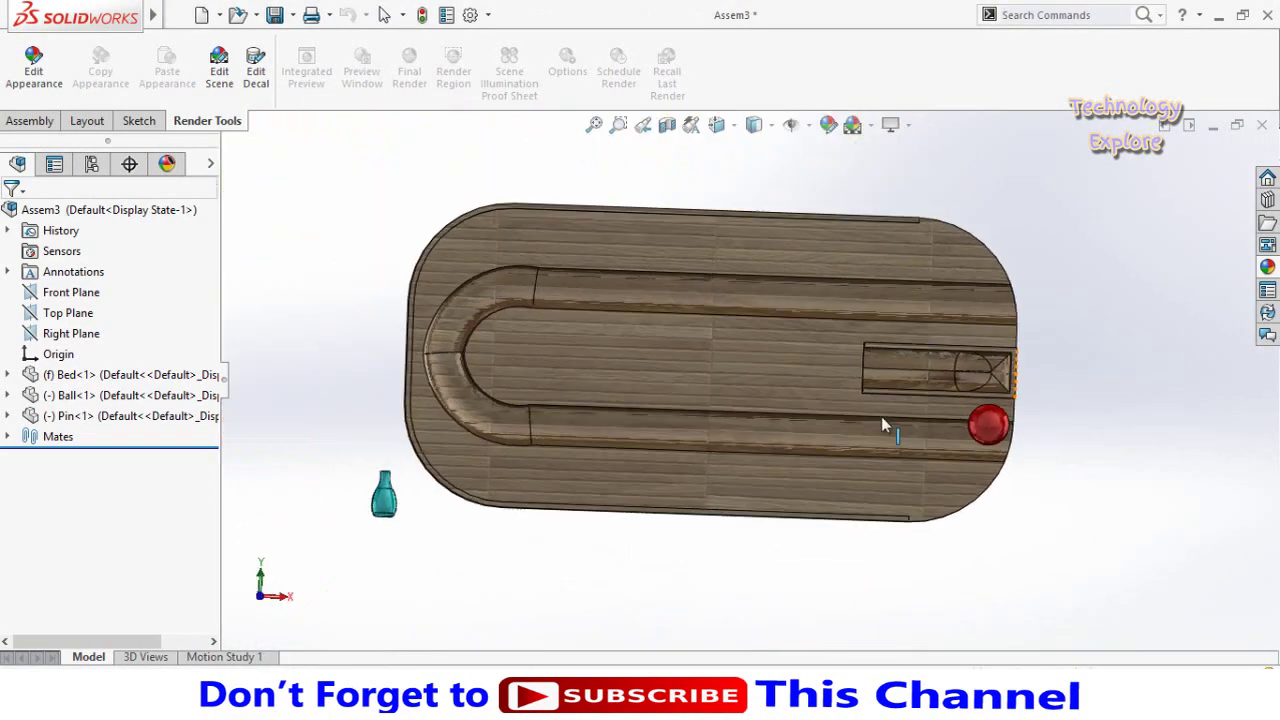
scroll(883, 430, down, 3)
scroll(1010, 420, down, 5)
mouse_move(872, 422)
mouse_down()
mouse_move(886, 291)
mouse_move(864, 271)
mouse_up()
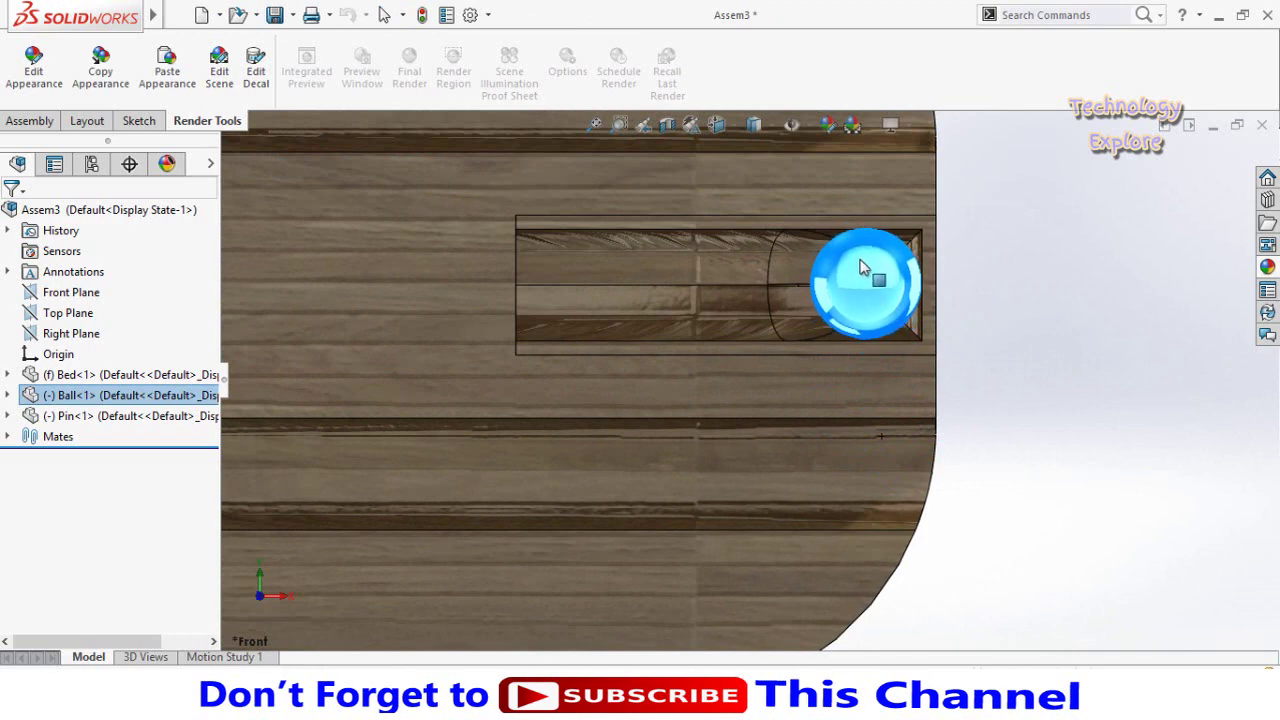
mouse_move(771, 369)
middle_down()
mouse_move(674, 527)
mouse_move(679, 397)
mouse_move(657, 306)
middle_up()
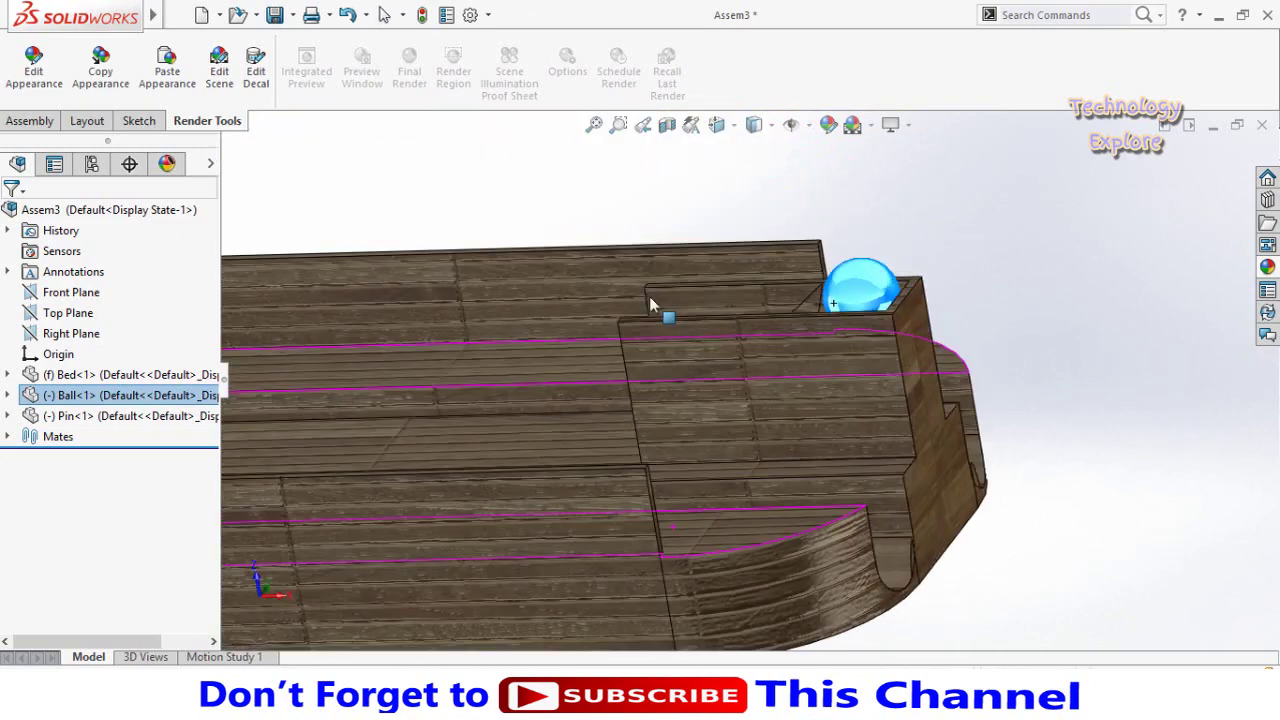
key(f)
click(420, 574)
mouse_move(420, 574)
middle_down()
mouse_move(349, 469)
mouse_move(311, 523)
mouse_move(346, 509)
middle_up()
scroll(365, 390, down, 3)
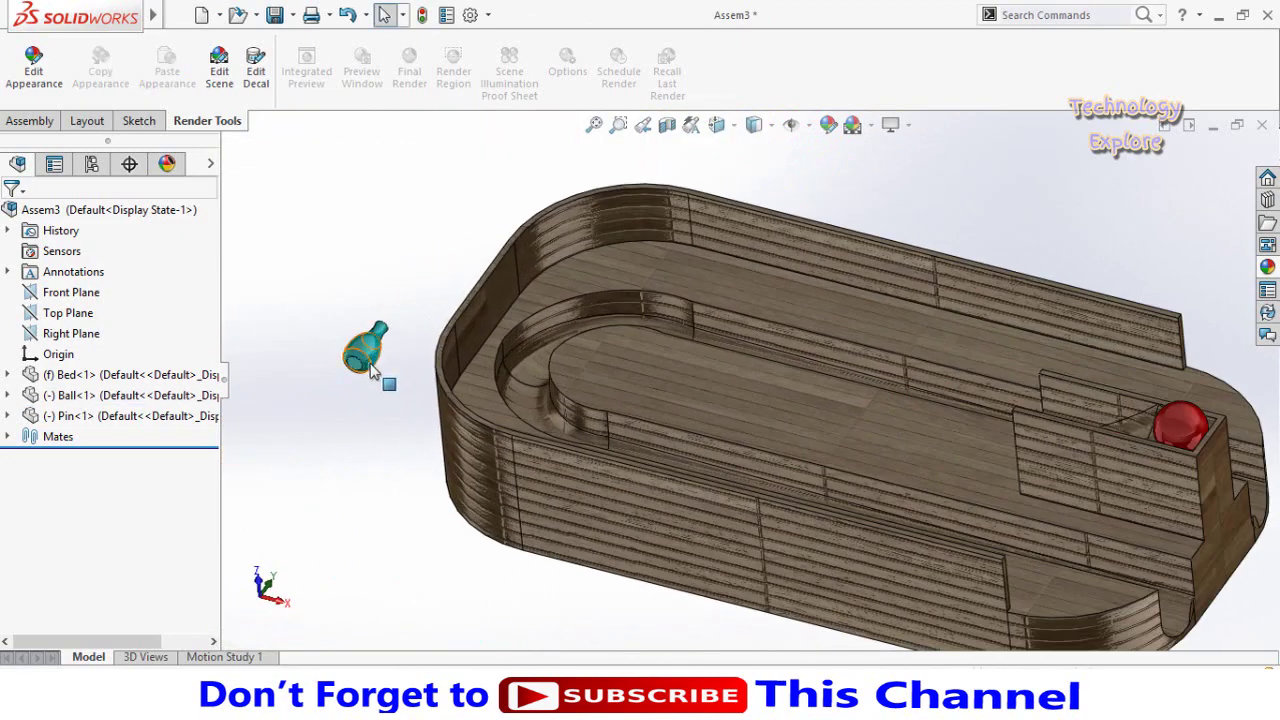
Step: Rotate the pin so it stands upright beside the bed
click(372, 370)
drag(346, 430, 492, 487)
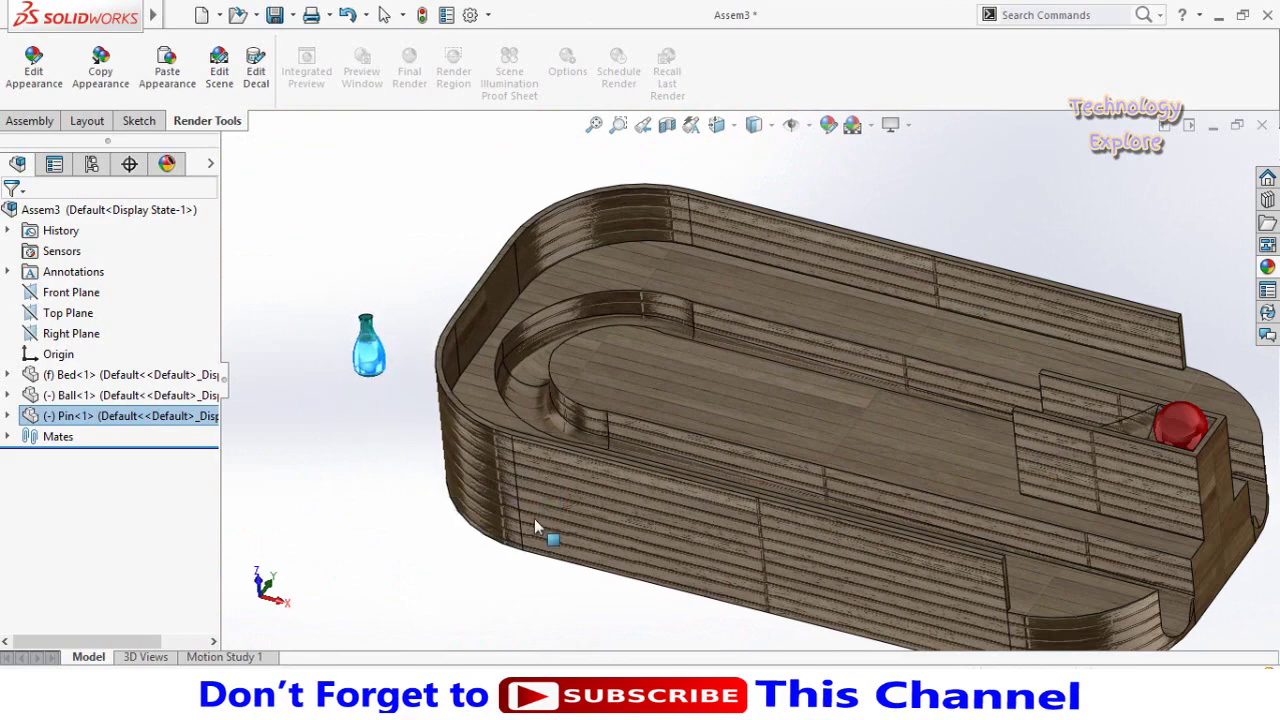
click(430, 400)
scroll(417, 380, down, 2)
scroll(502, 390, up, 3)
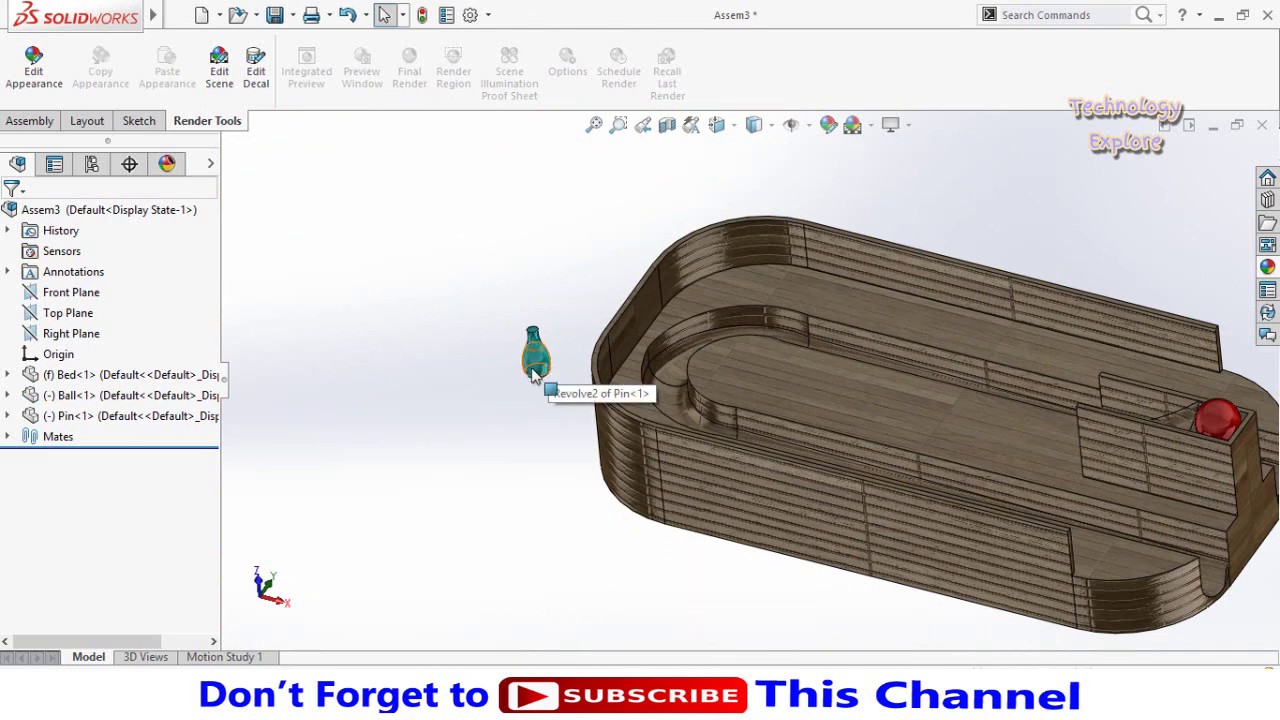
Step: Drag out copies of the pin until eight wood-finished pins sit beside the bed
mouse_move(540, 365)
ctrl+mouse_down()
mouse_move(481, 383)
mouse_move(465, 310)
ctrl+mouse_up()
ctrl+drag(540, 368, 505, 280)
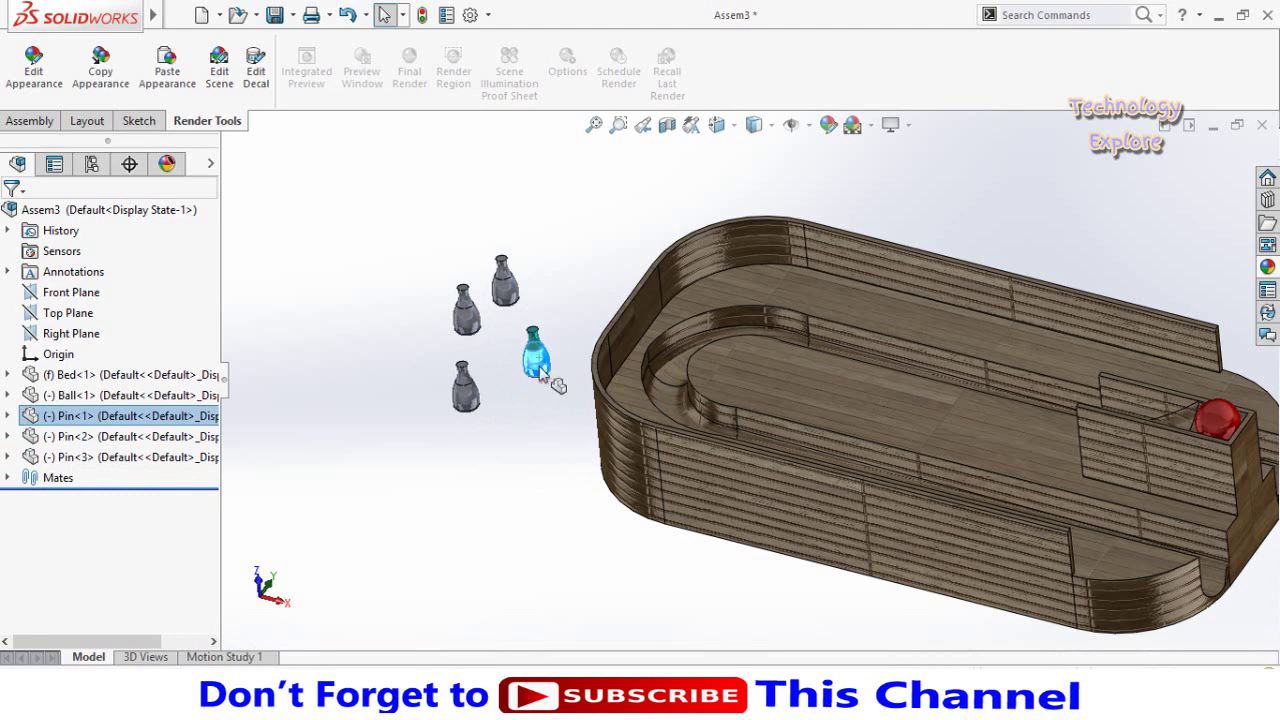
mouse_move(540, 368)
ctrl+mouse_down()
mouse_move(492, 360)
mouse_move(527, 435)
ctrl+mouse_up()
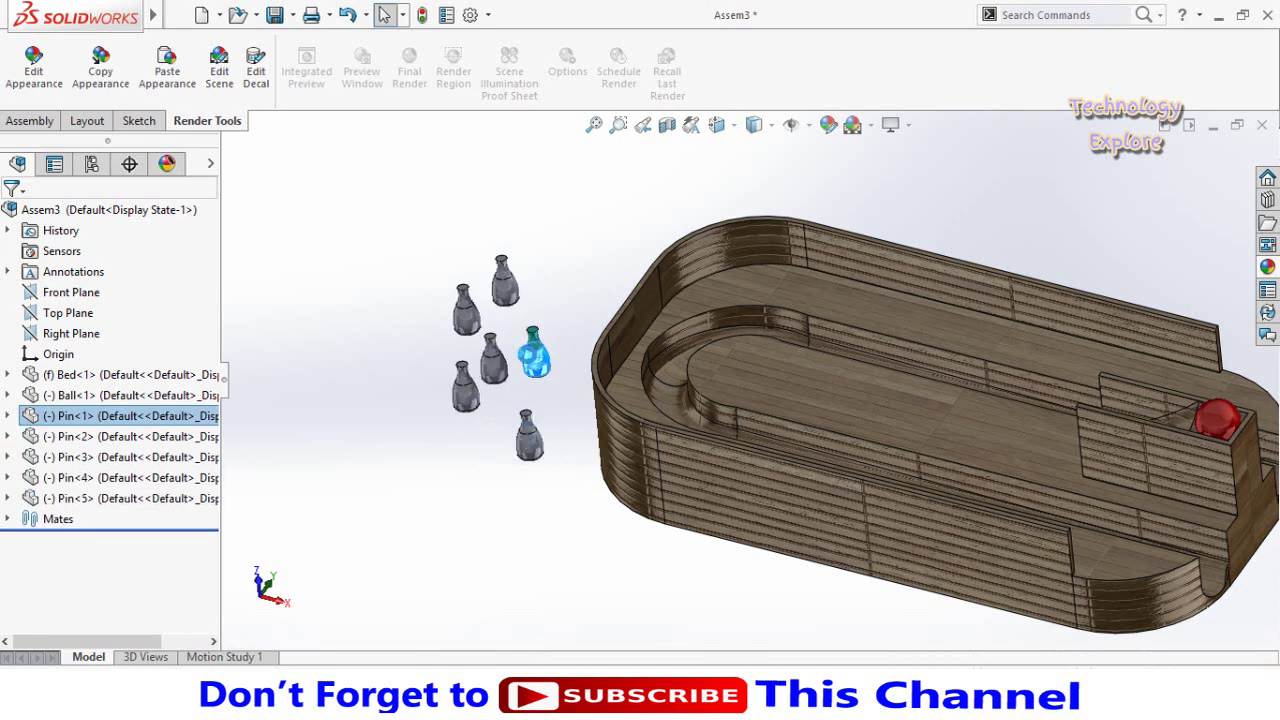
ctrl+drag(540, 368, 425, 410)
ctrl+drag(540, 368, 497, 410)
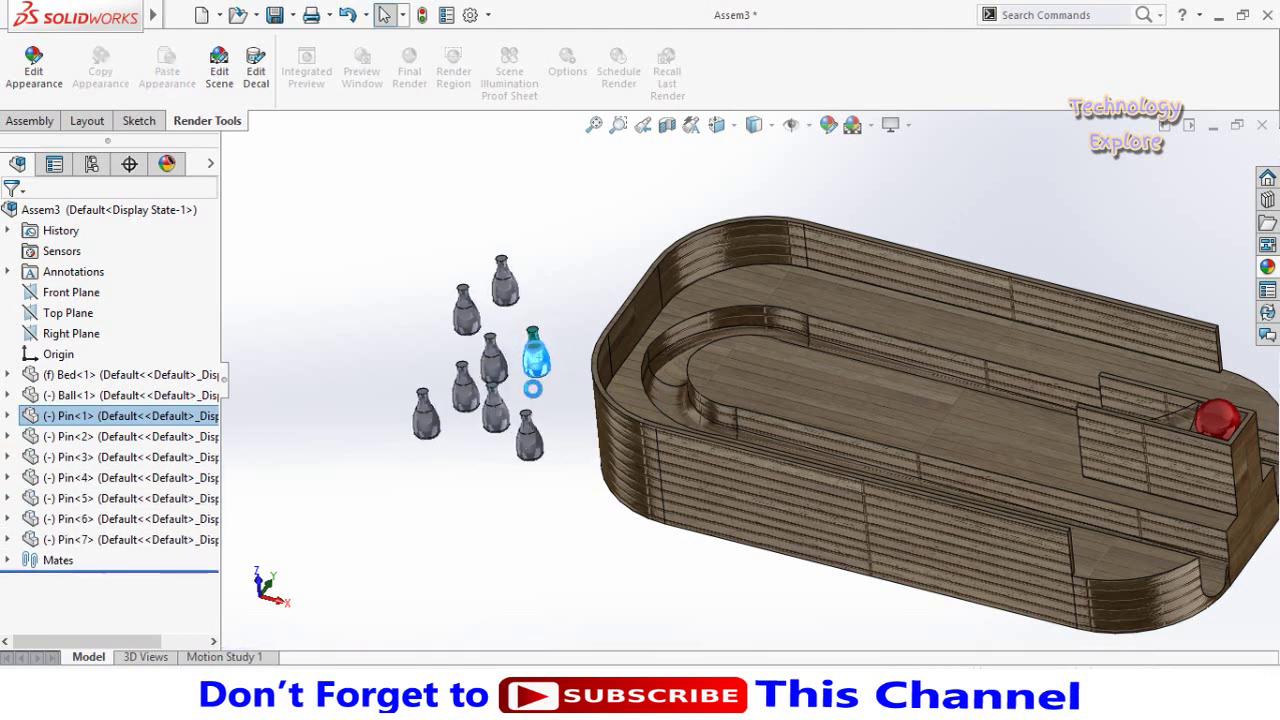
click(713, 371)
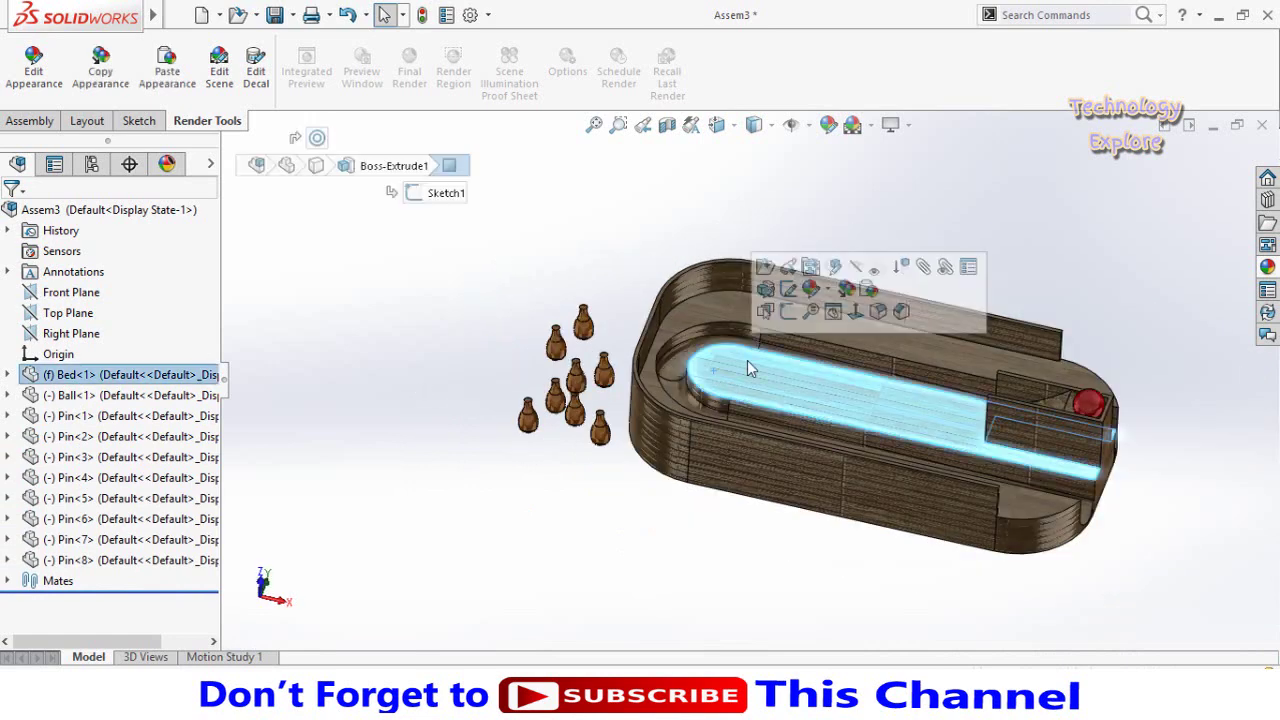
Step: Orbit low over the pins and drag one selected pin lower in the group
middle_drag(600, 454, 615, 370)
scroll(675, 465, down, 5)
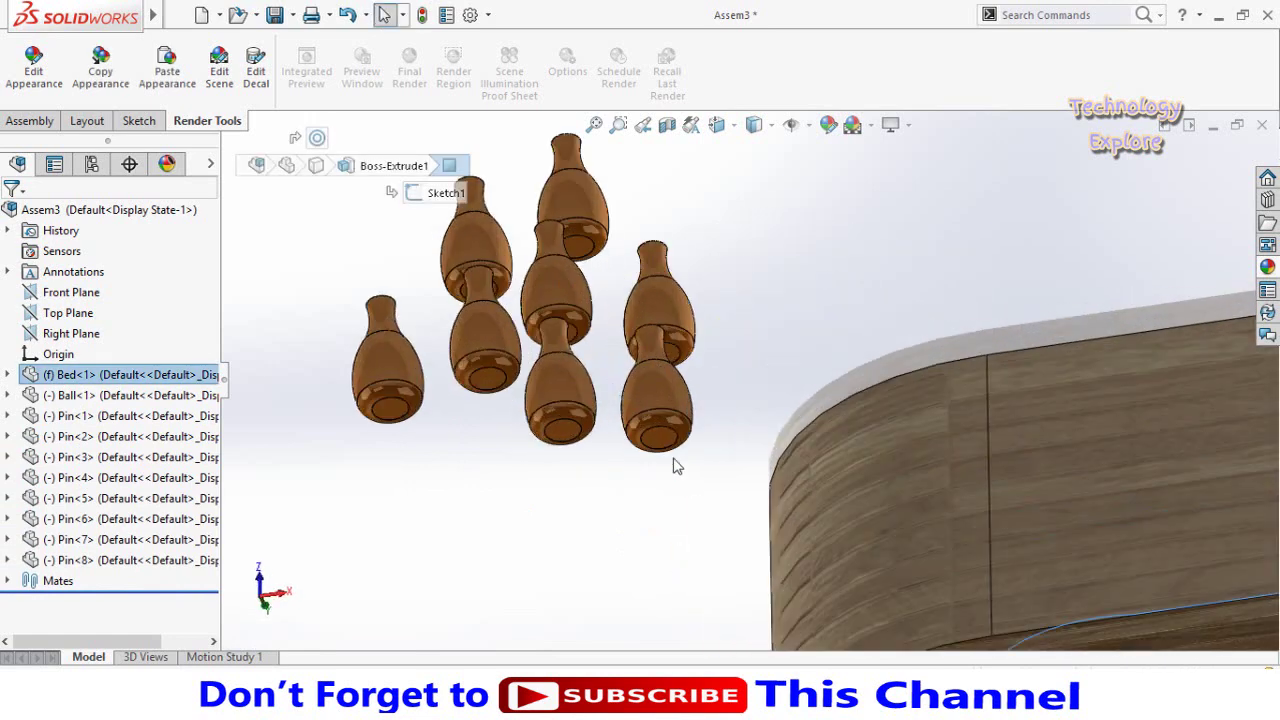
click(651, 447)
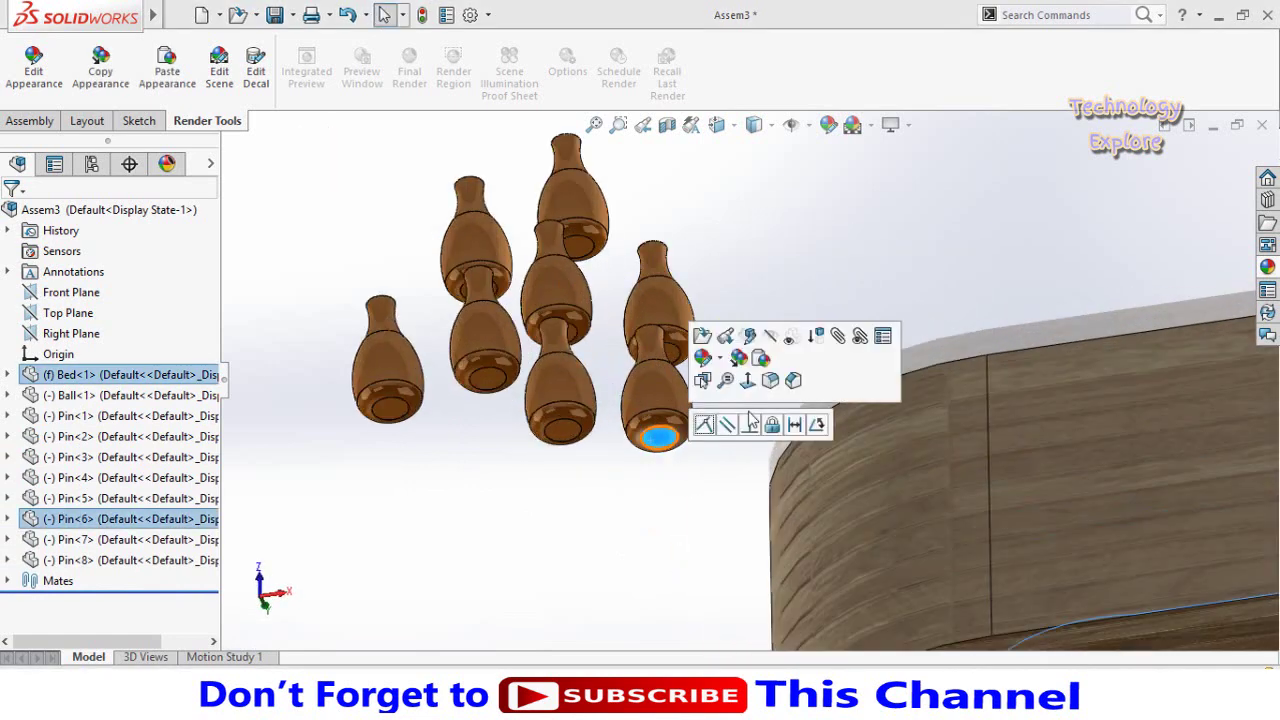
click(585, 550)
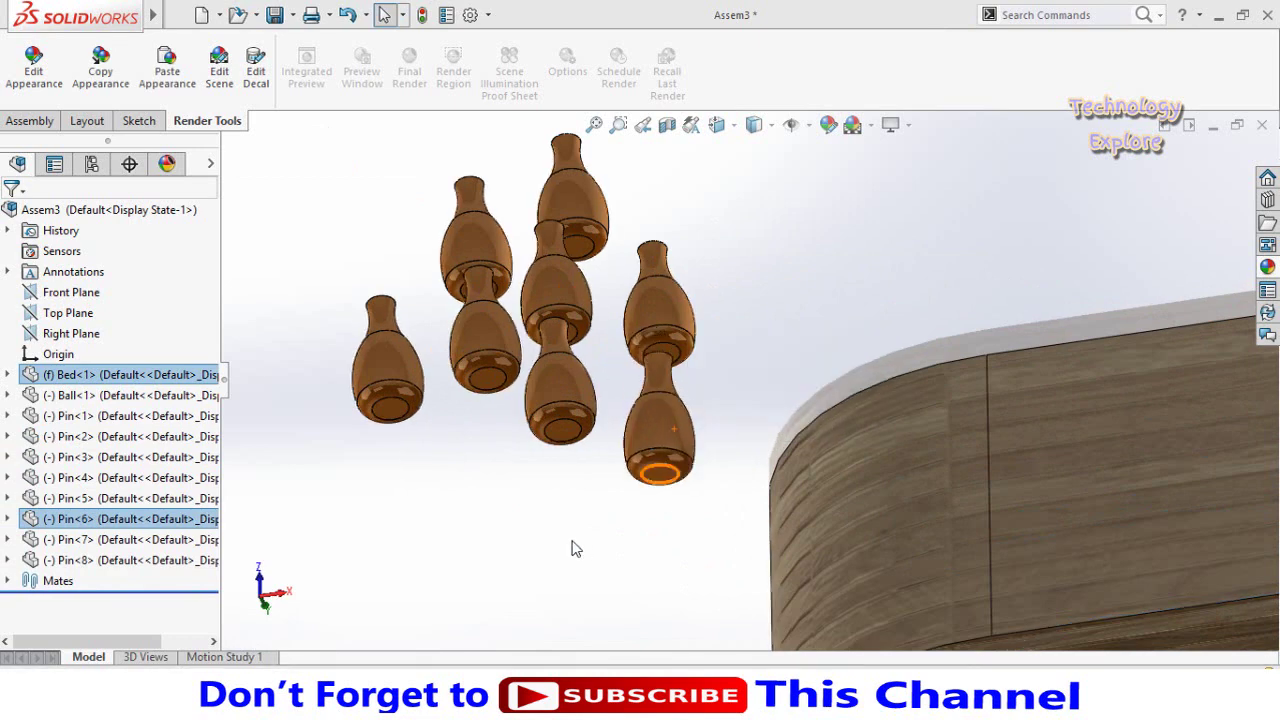
scroll(617, 440, down, 3)
middle_drag(615, 530, 757, 263)
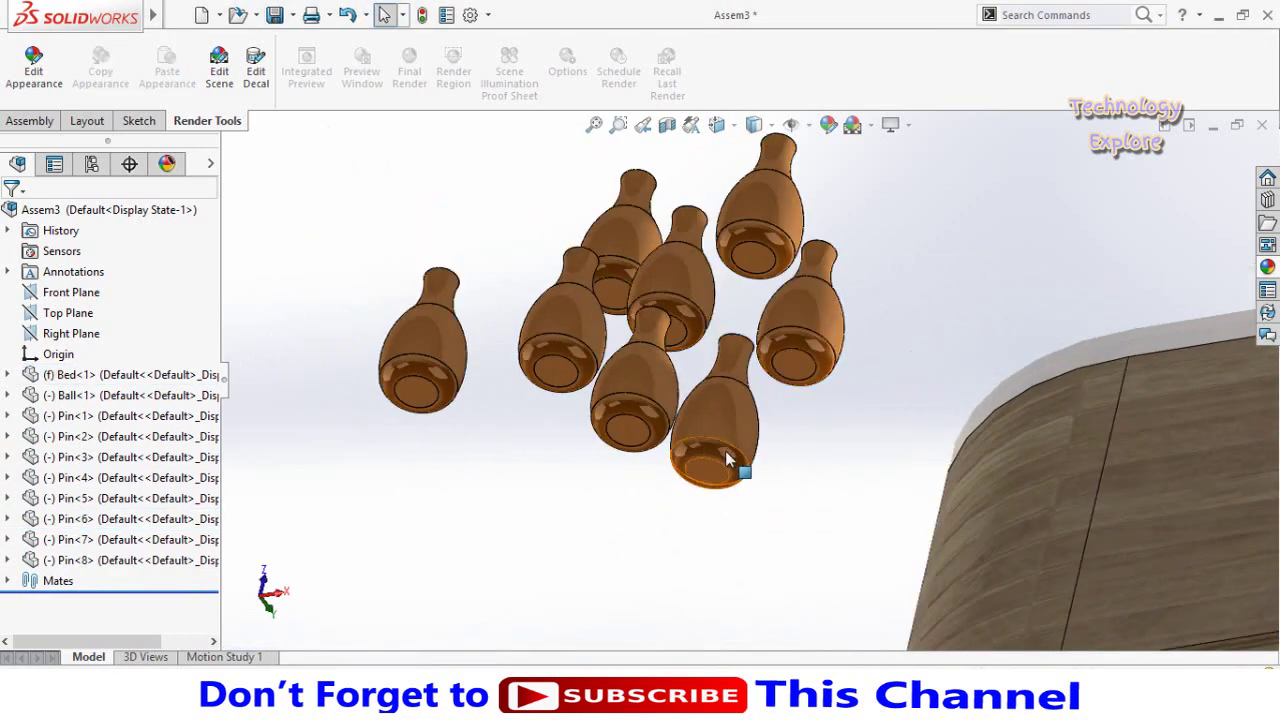
click(714, 482)
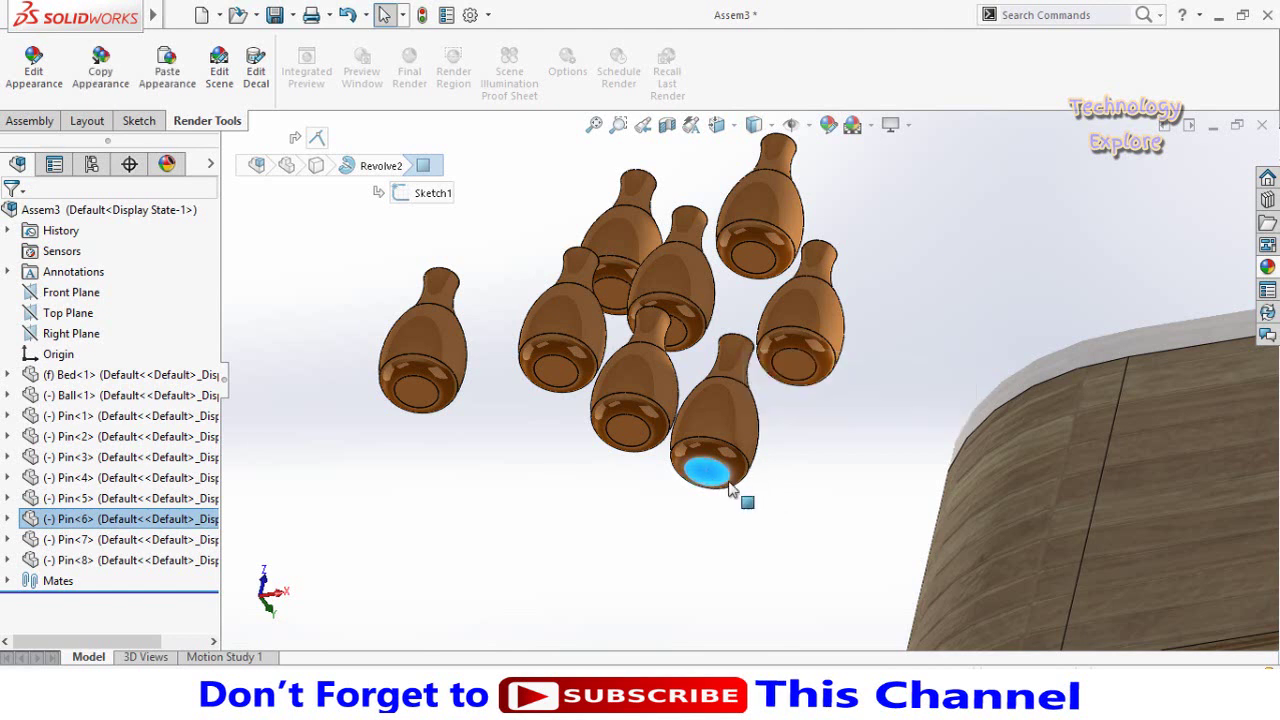
ctrl+click(790, 367)
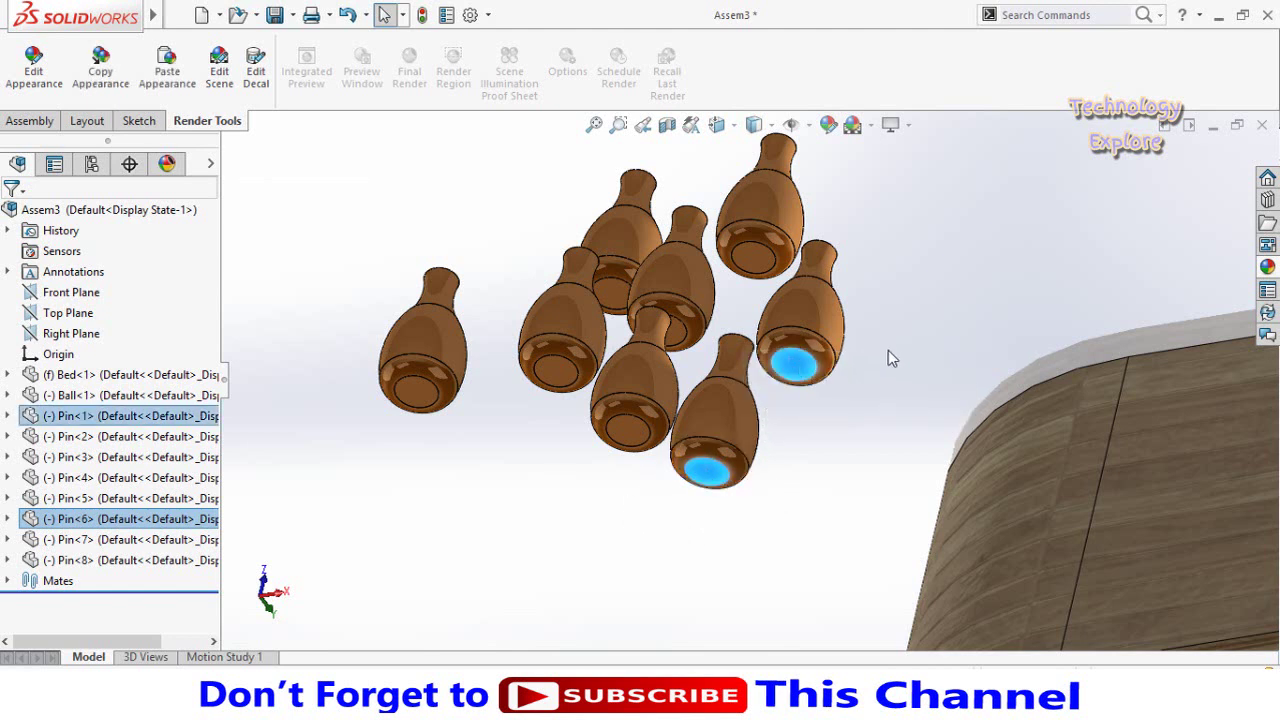
drag(785, 368, 735, 575)
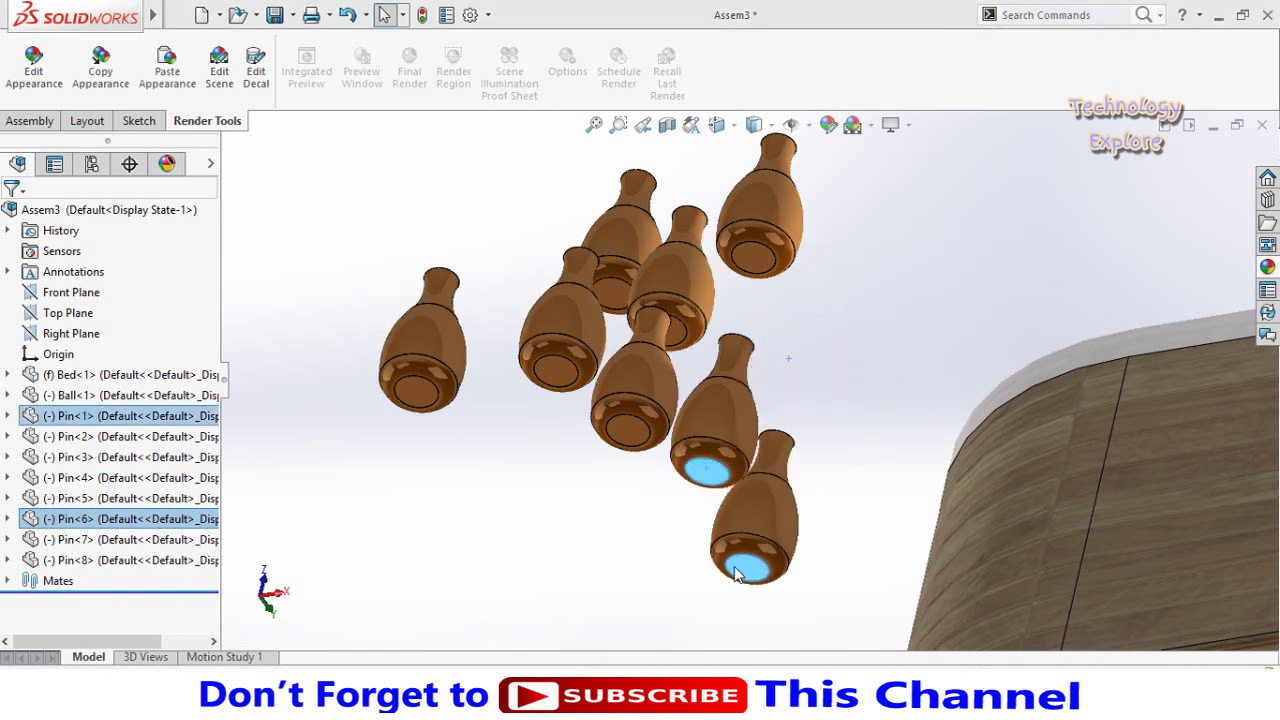
click(708, 520)
Step: Drag the remaining pins down into a staggered, triangular bowling formation
click(628, 430)
drag(628, 430, 620, 530)
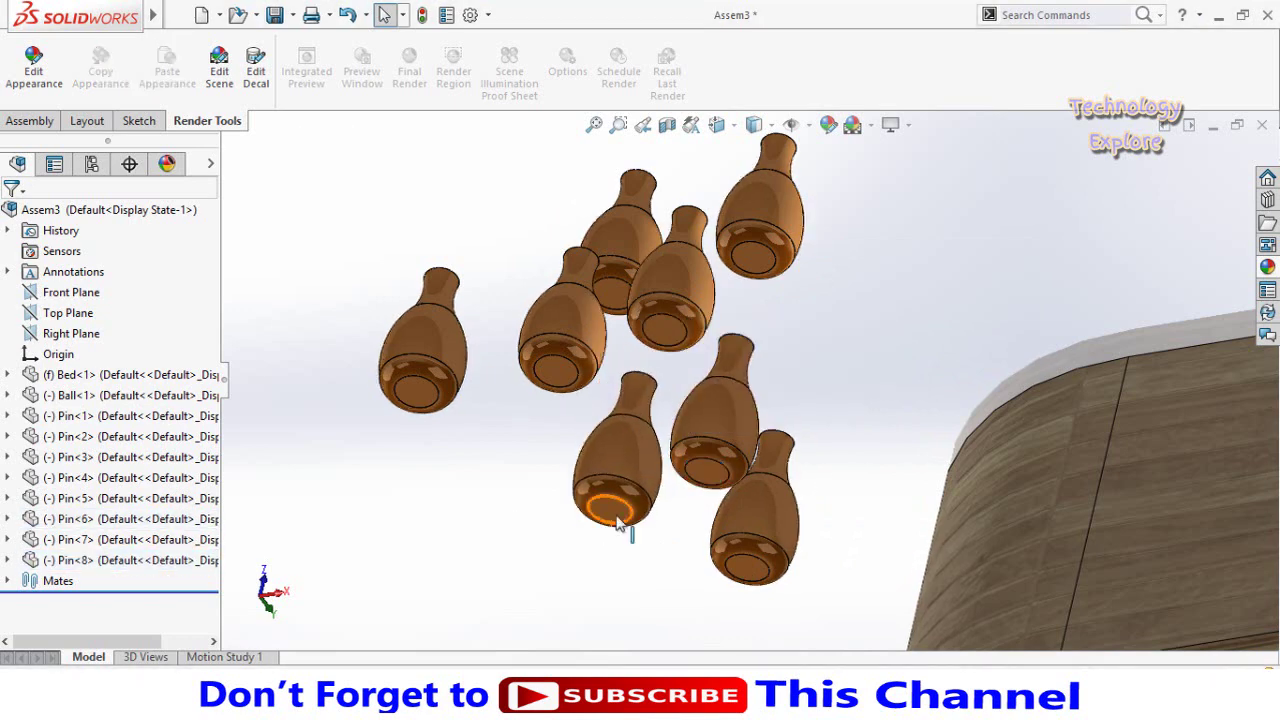
click(620, 527)
ctrl+click(560, 370)
drag(560, 370, 530, 505)
ctrl+click(428, 408)
drag(428, 408, 420, 507)
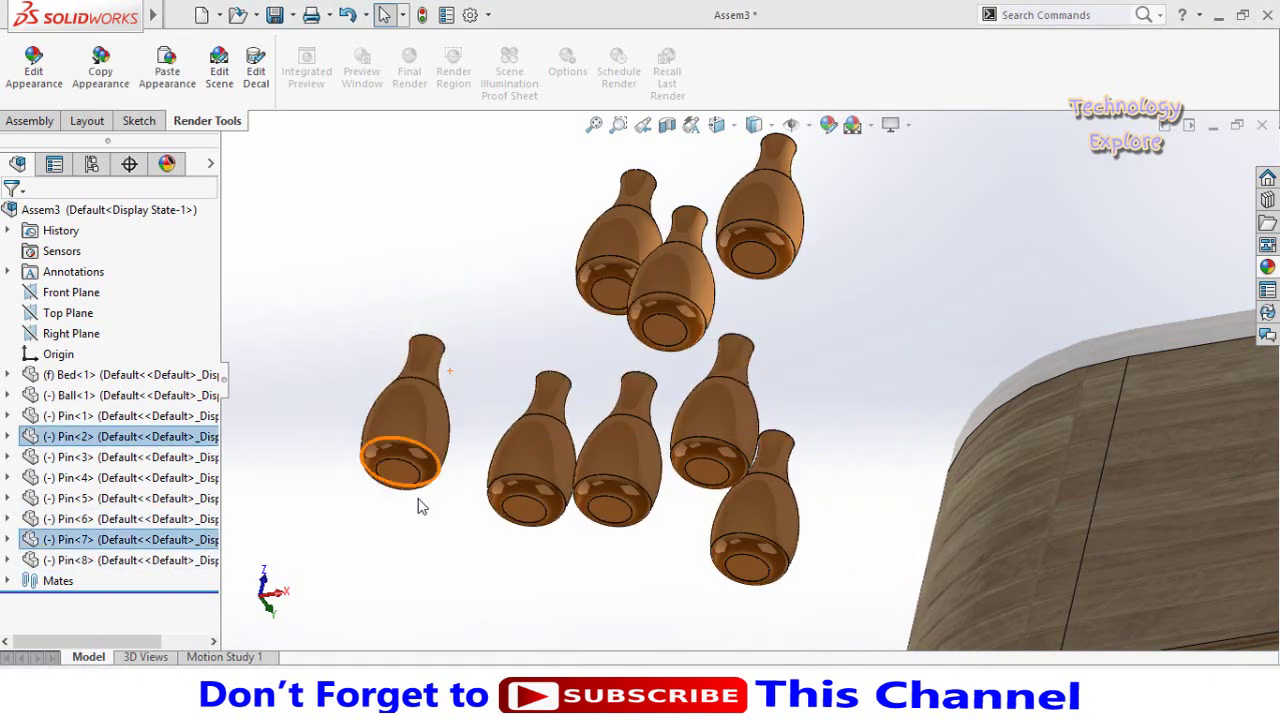
click(655, 340)
drag(610, 270, 555, 545)
ctrl+click(615, 505)
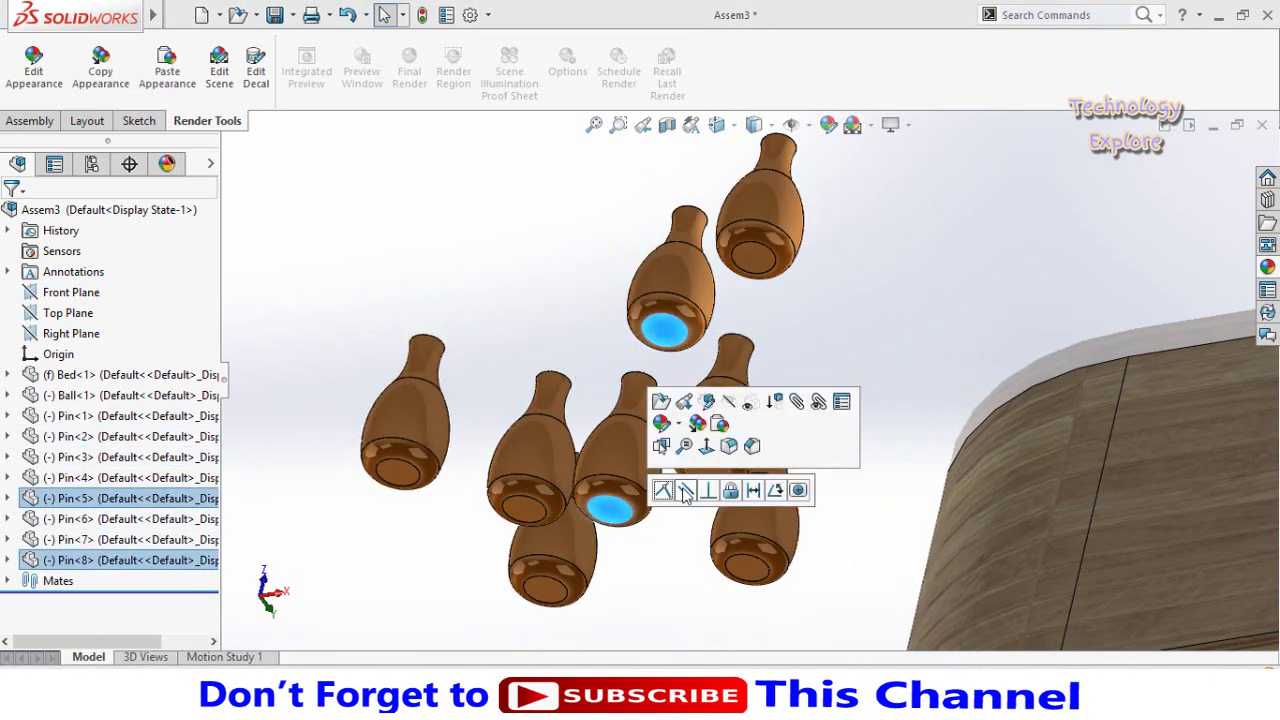
click(766, 272)
ctrl+click(700, 462)
scroll(720, 305, up, 3)
Step: Look straight down (Normal To) at the lane's slot face on the bed
scroll(720, 305, up, 3)
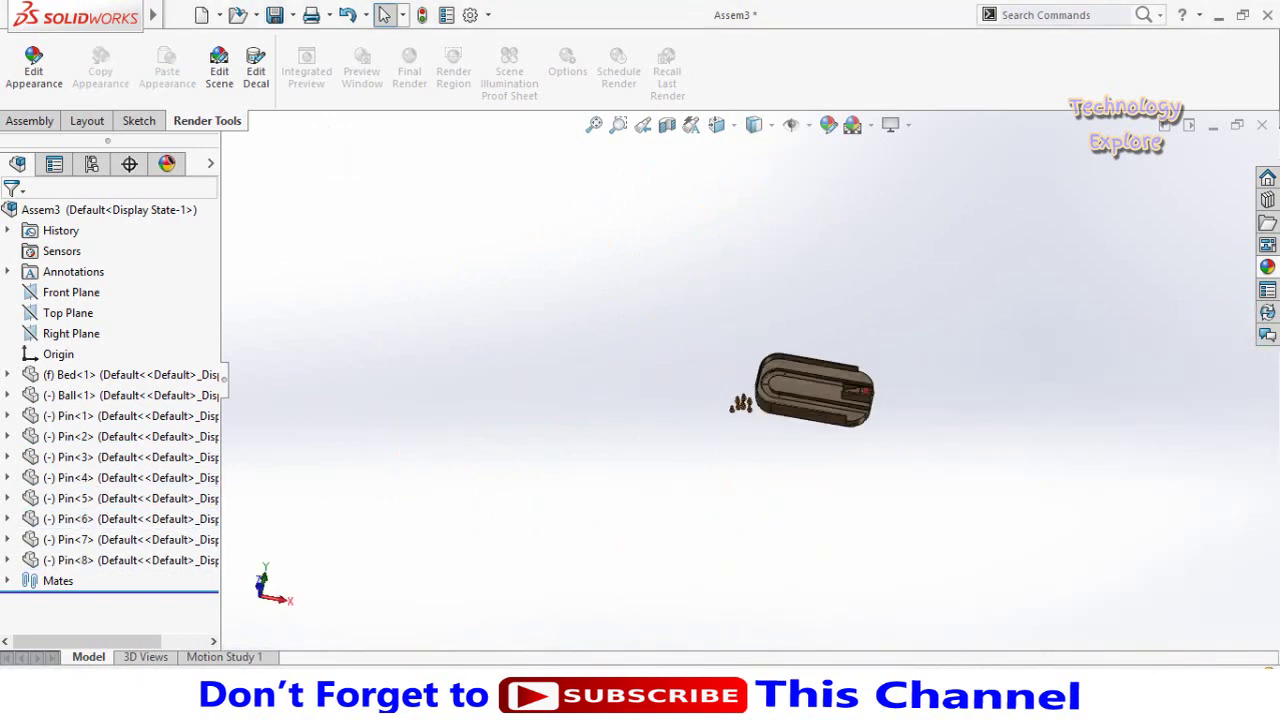
scroll(786, 430, down, 3)
click(793, 444)
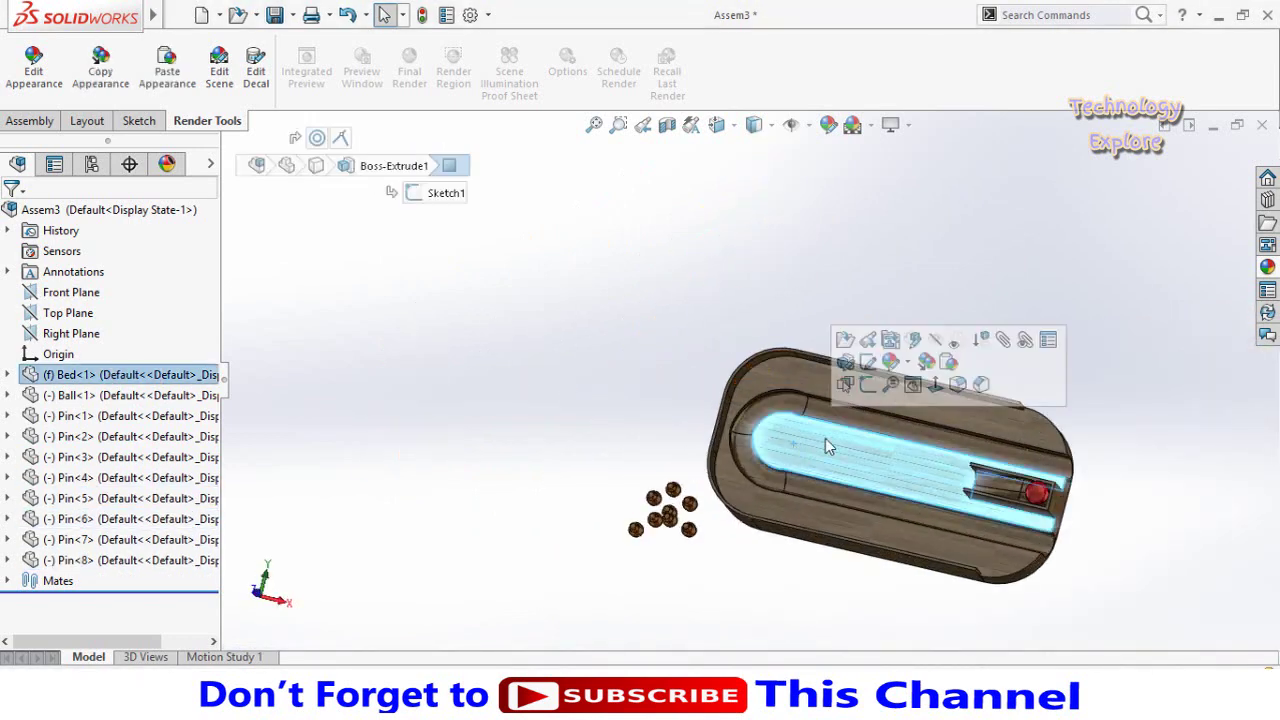
click(935, 384)
scroll(548, 428, down, 2)
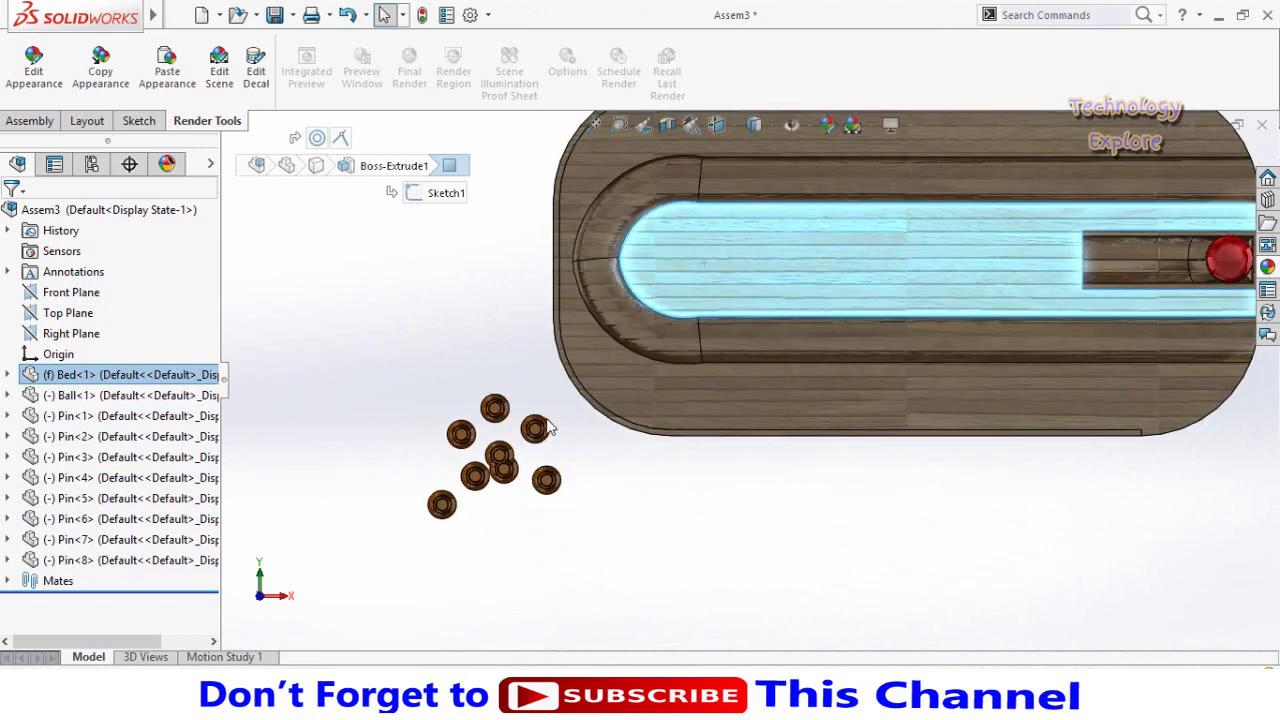
click(516, 398)
Step: Drag all eight pins into the pin area at the lane's curved end
drag(495, 420, 595, 328)
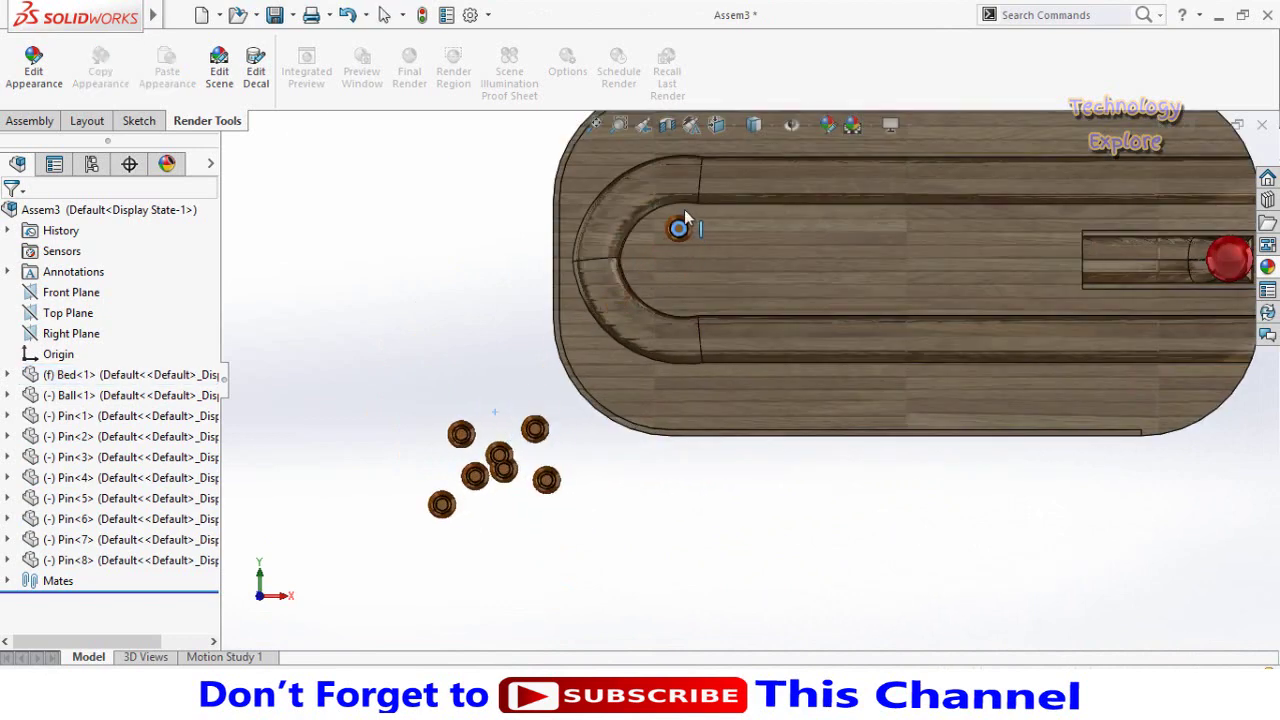
drag(684, 209, 682, 198)
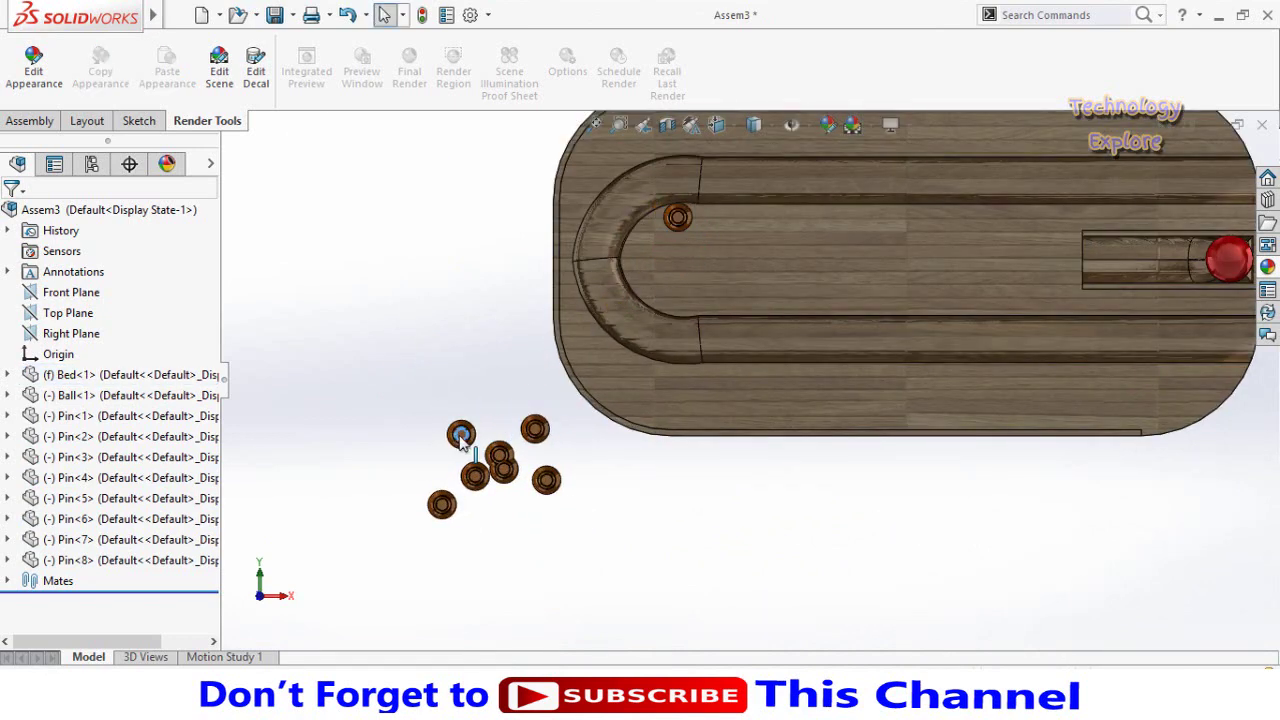
drag(461, 440, 651, 243)
drag(535, 434, 651, 275)
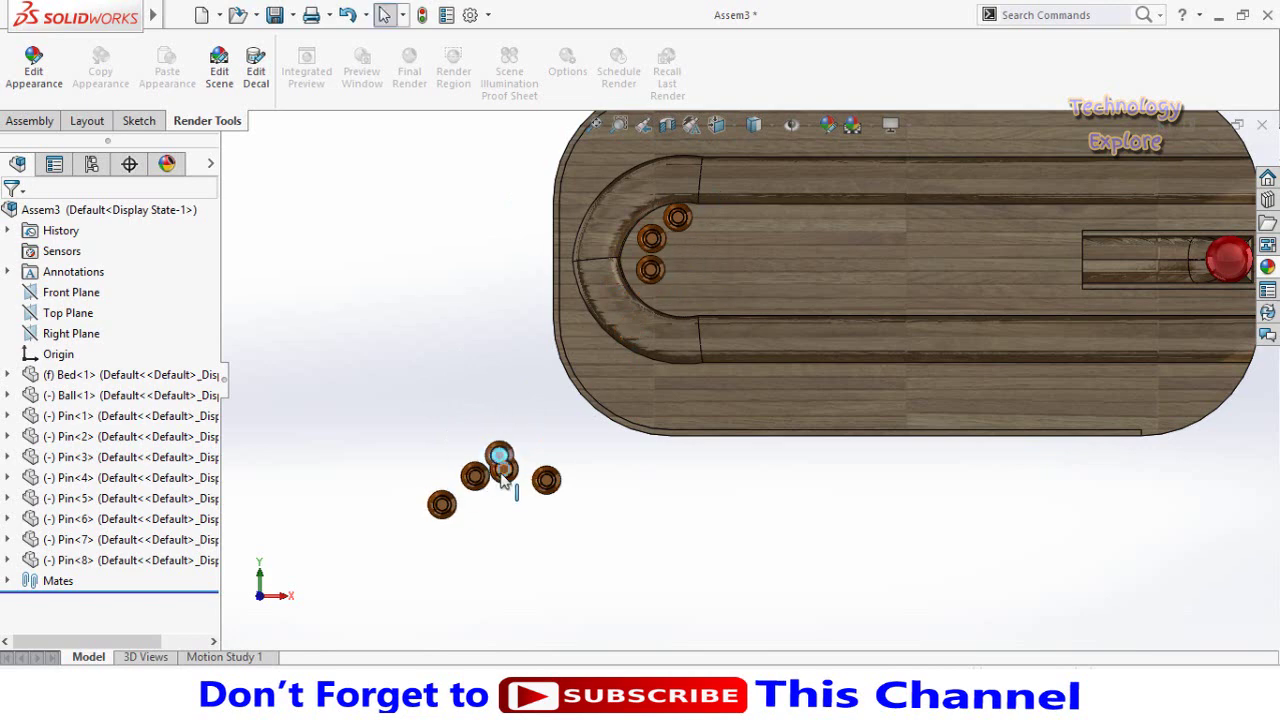
mouse_move(503, 472)
mouse_down()
mouse_move(677, 290)
mouse_move(690, 255)
mouse_up()
drag(500, 455, 713, 223)
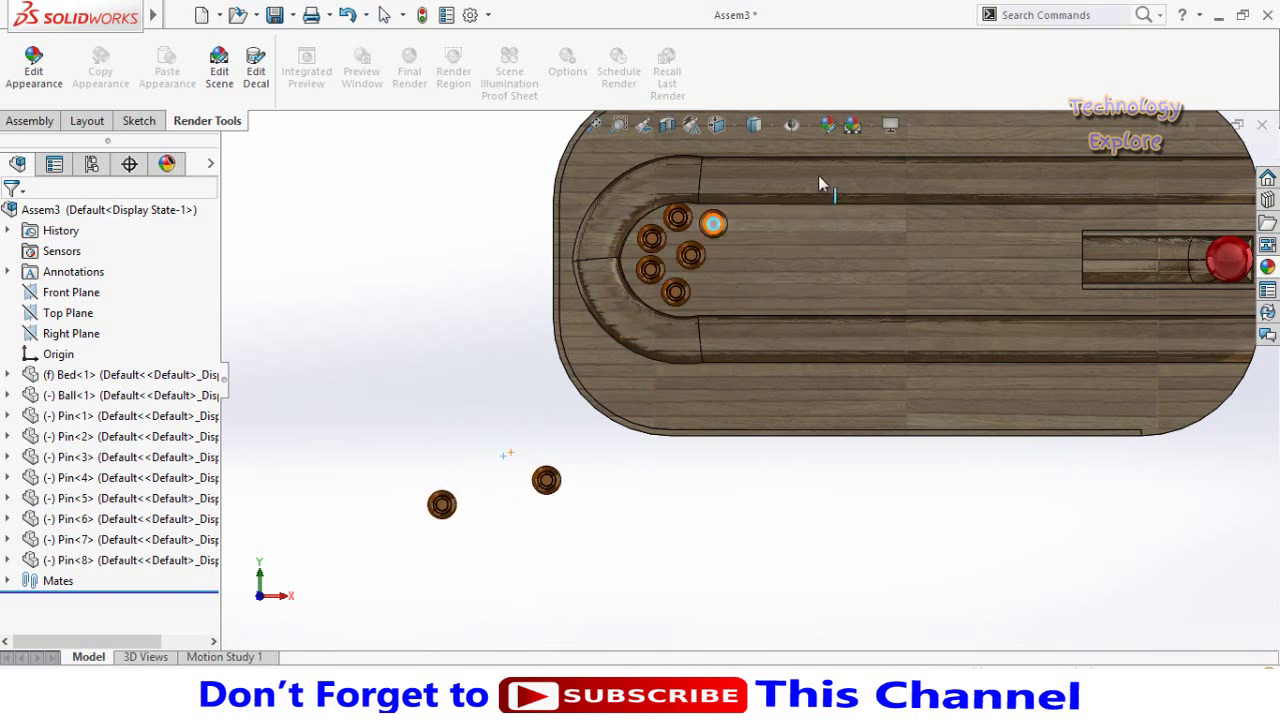
drag(546, 480, 712, 289)
drag(441, 504, 723, 255)
Step: Zoom to fit the bed and orbit to look down the lane at the pins
key(f)
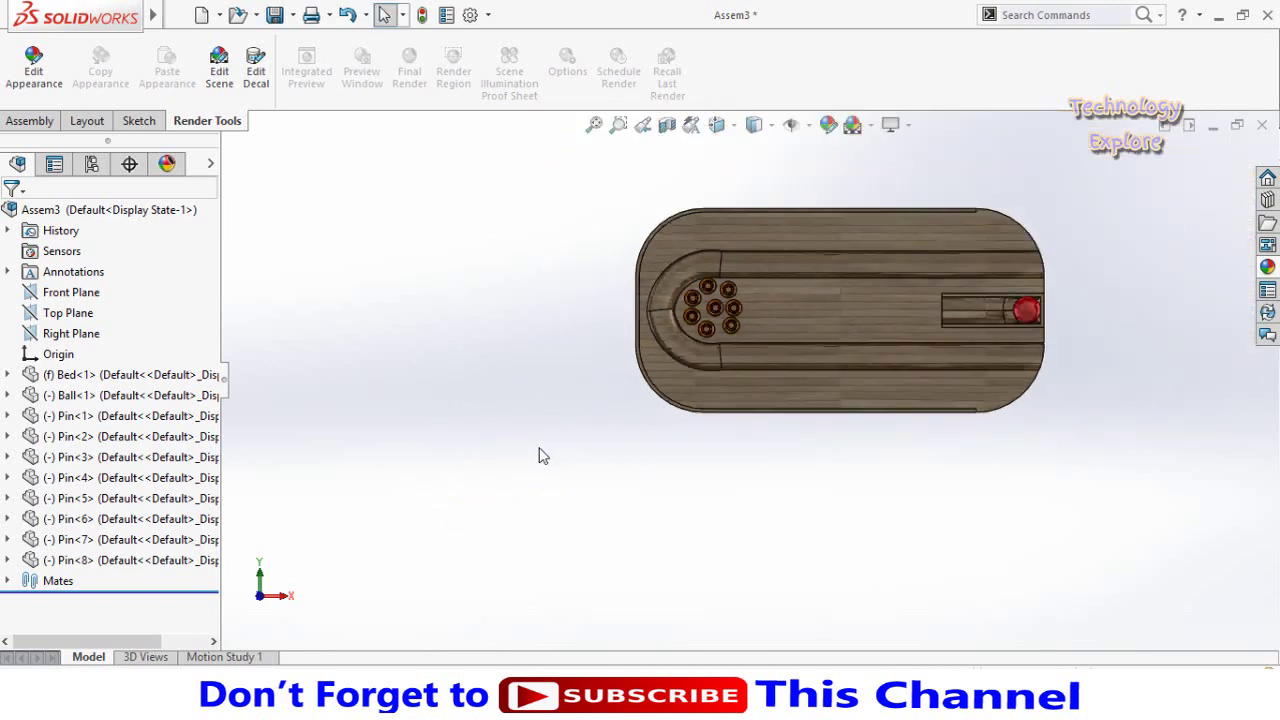
mouse_move(538, 456)
middle_down()
mouse_move(801, 422)
mouse_move(752, 294)
middle_up()
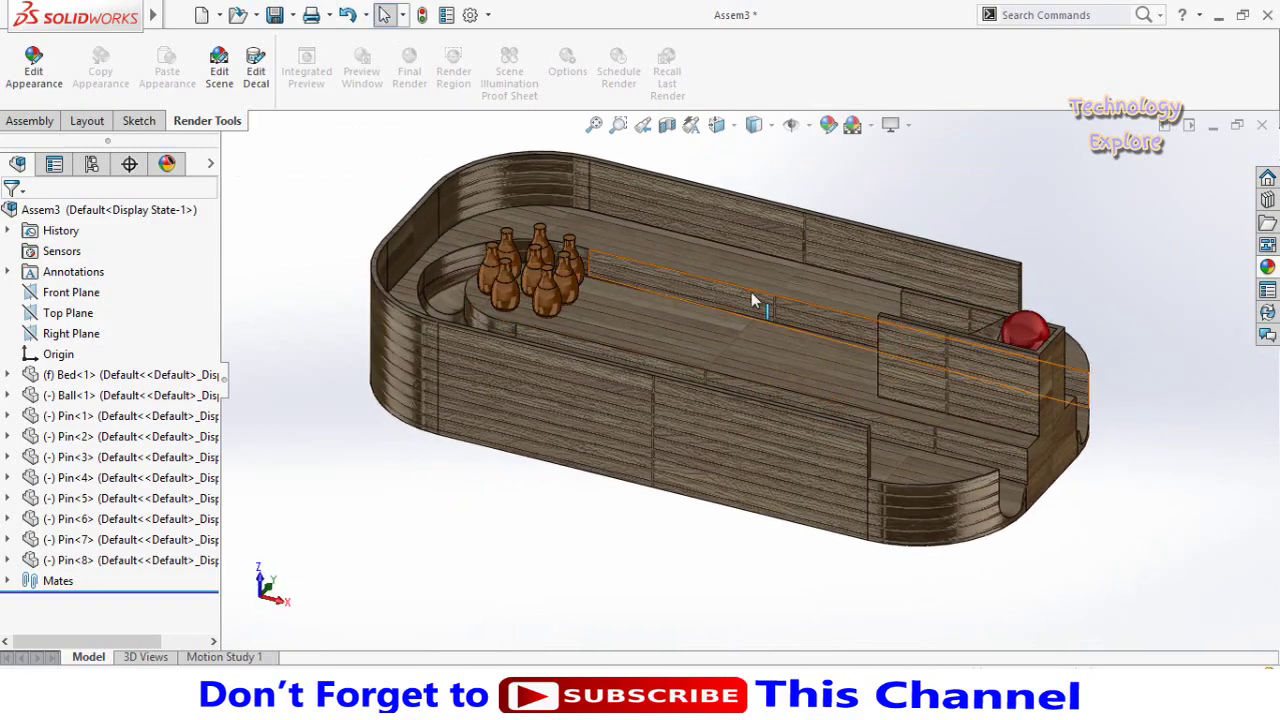
middle_drag(751, 292, 603, 431)
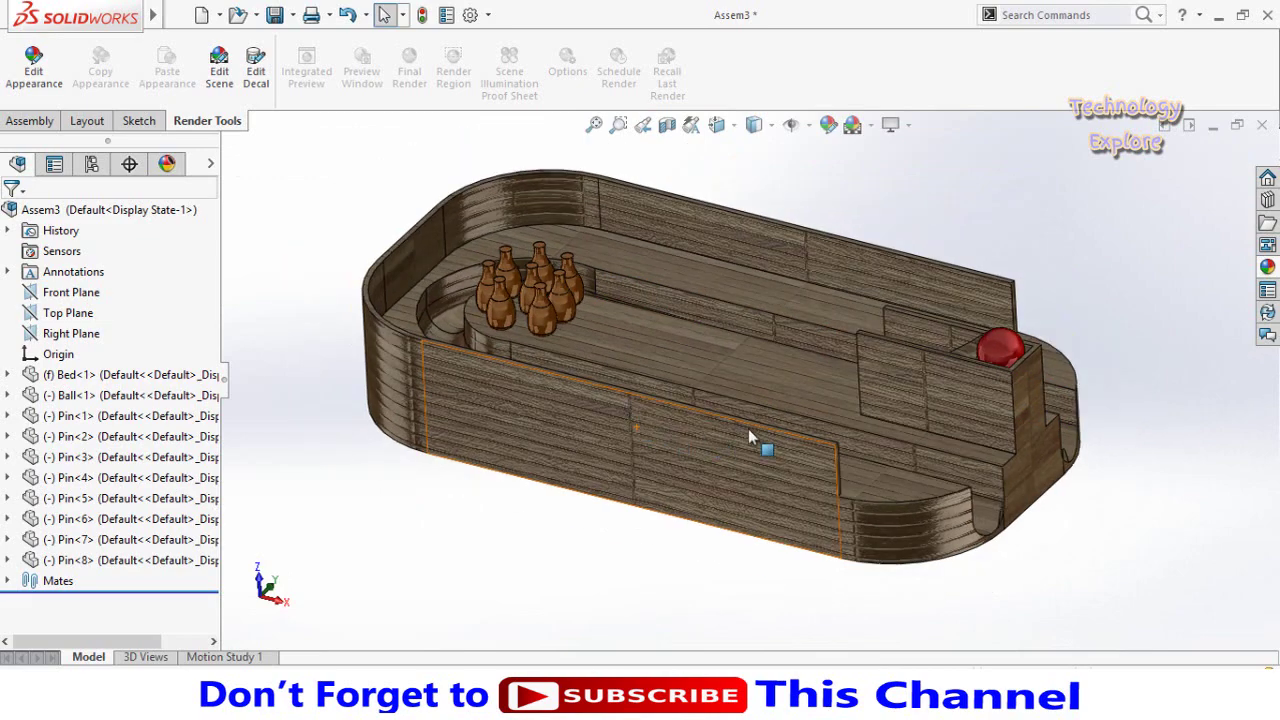
mouse_move(749, 435)
middle_down()
mouse_move(710, 347)
mouse_move(691, 434)
middle_up()
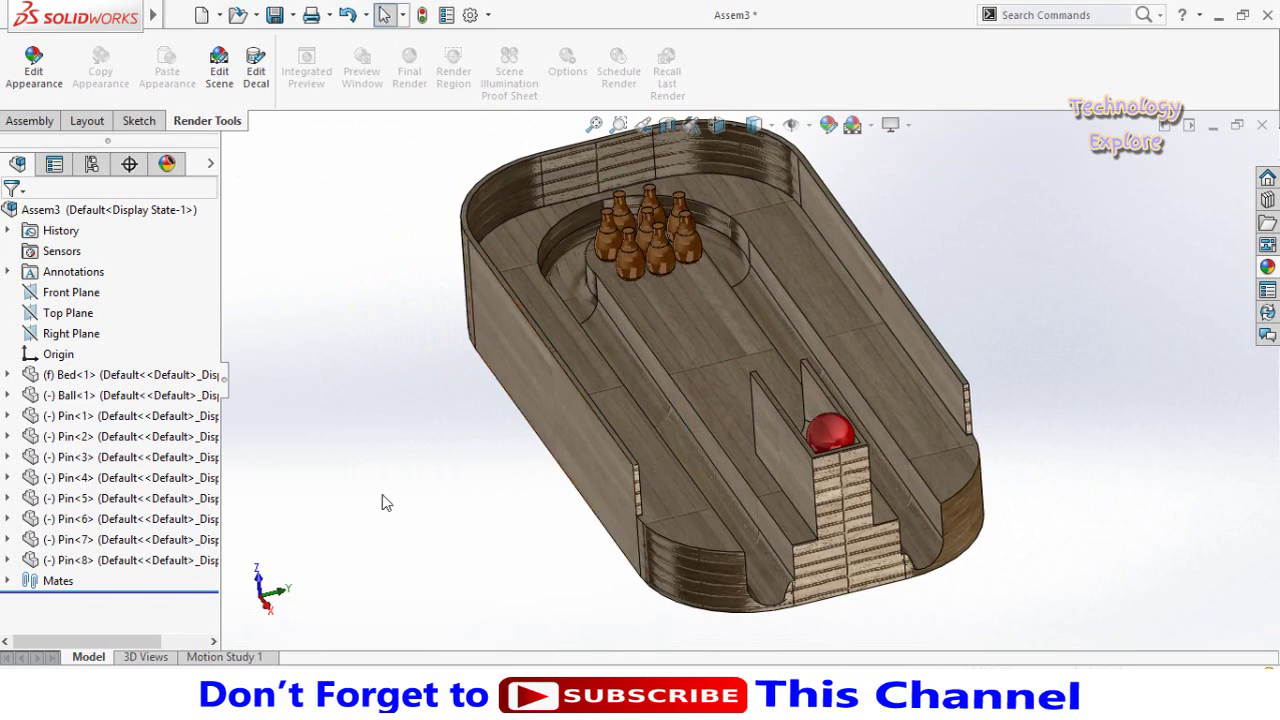
Step: Suppress all assembly mates, Concentric1 through Coincident8
click(7, 582)
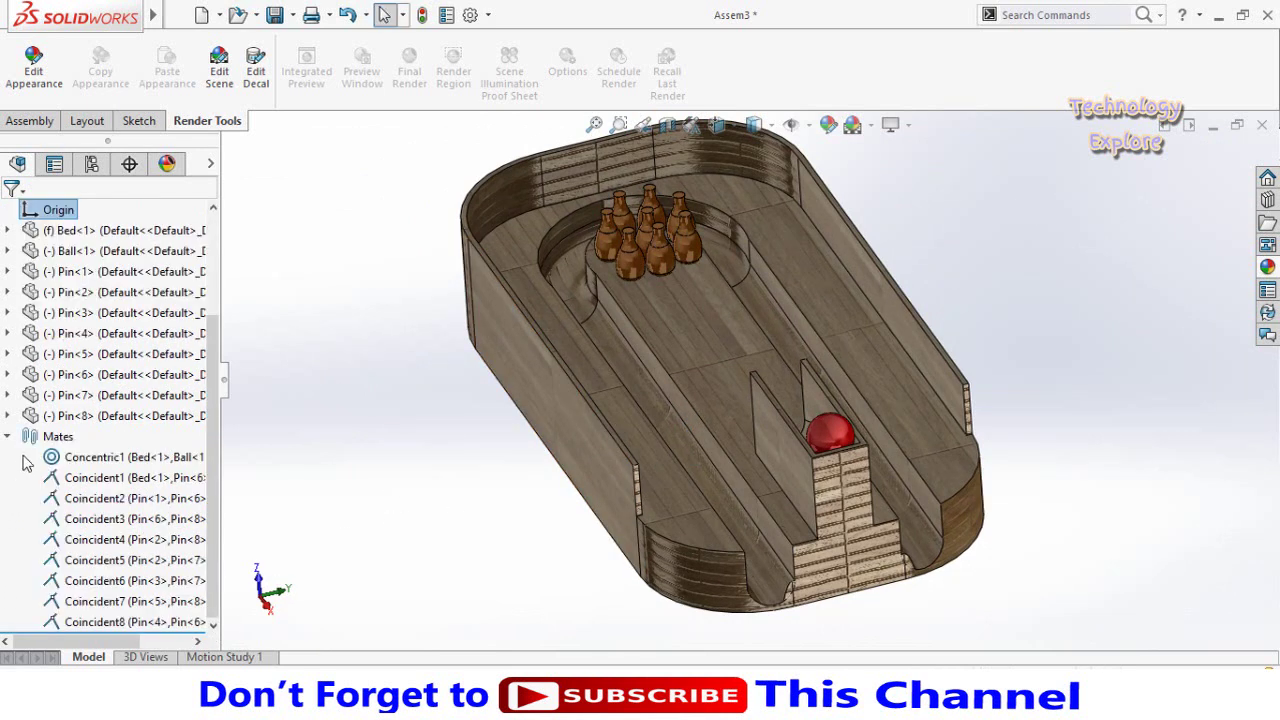
drag(27, 462, 87, 515)
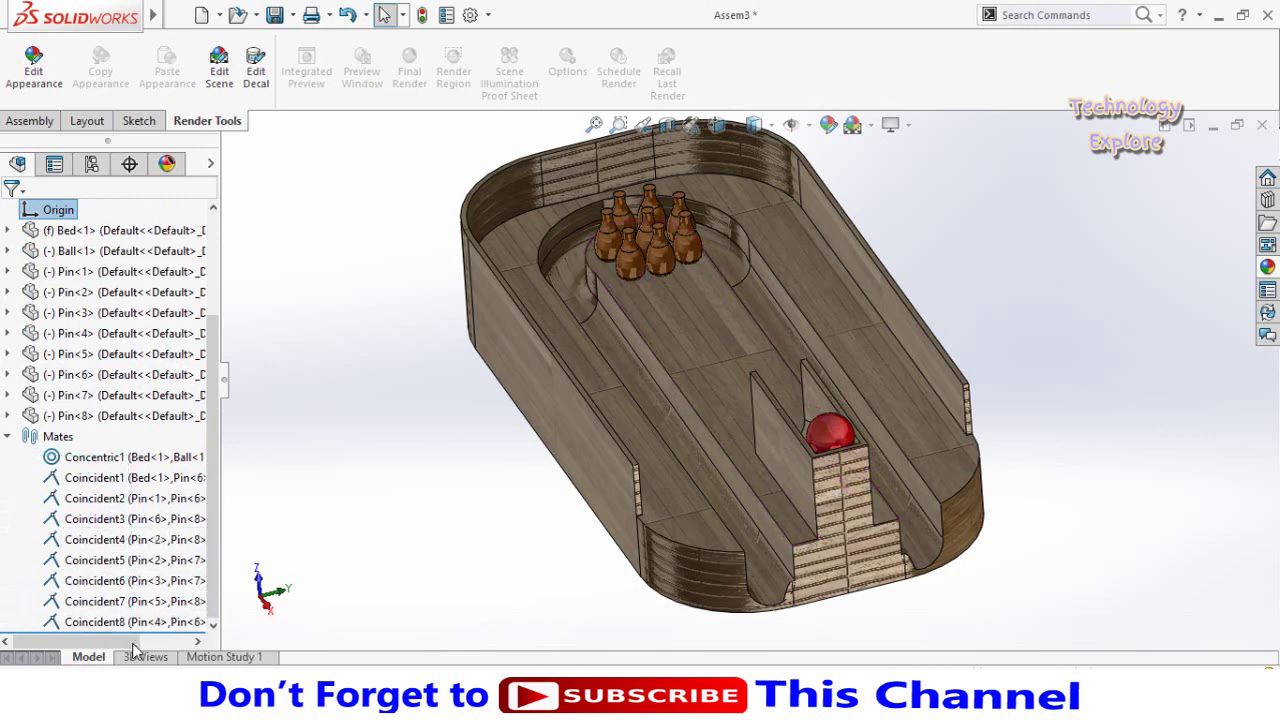
right_click(87, 515)
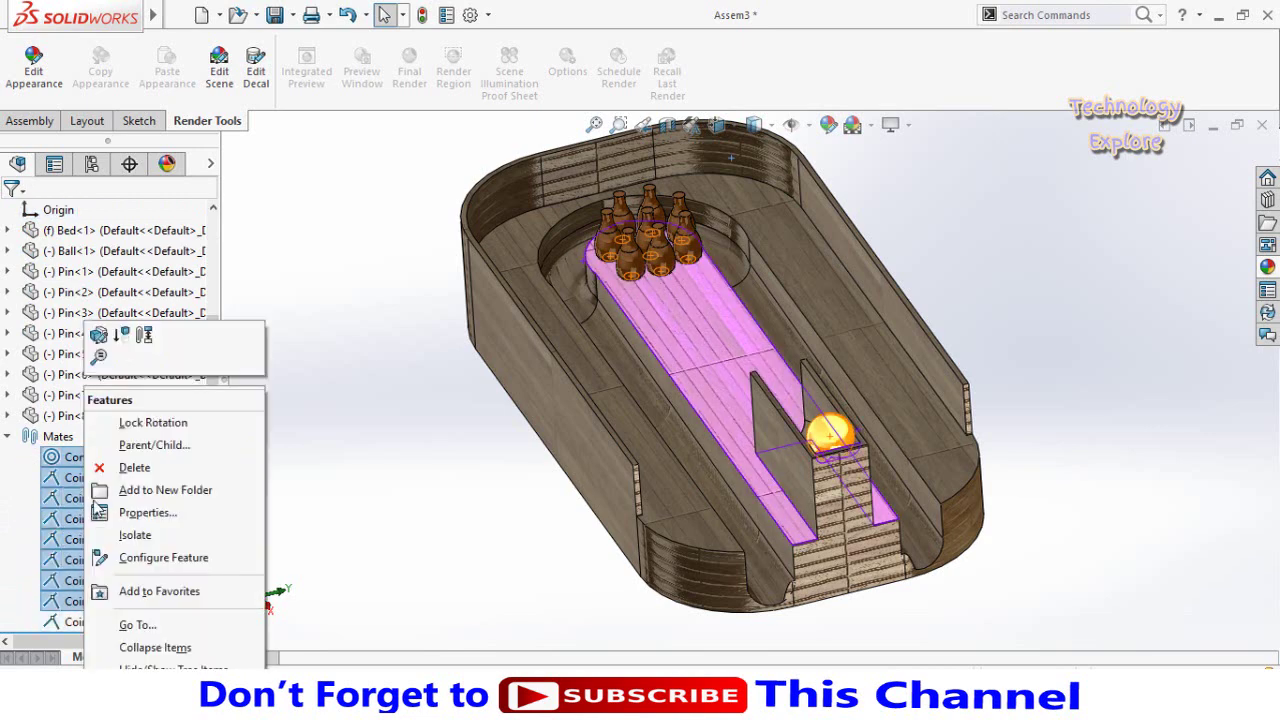
click(123, 340)
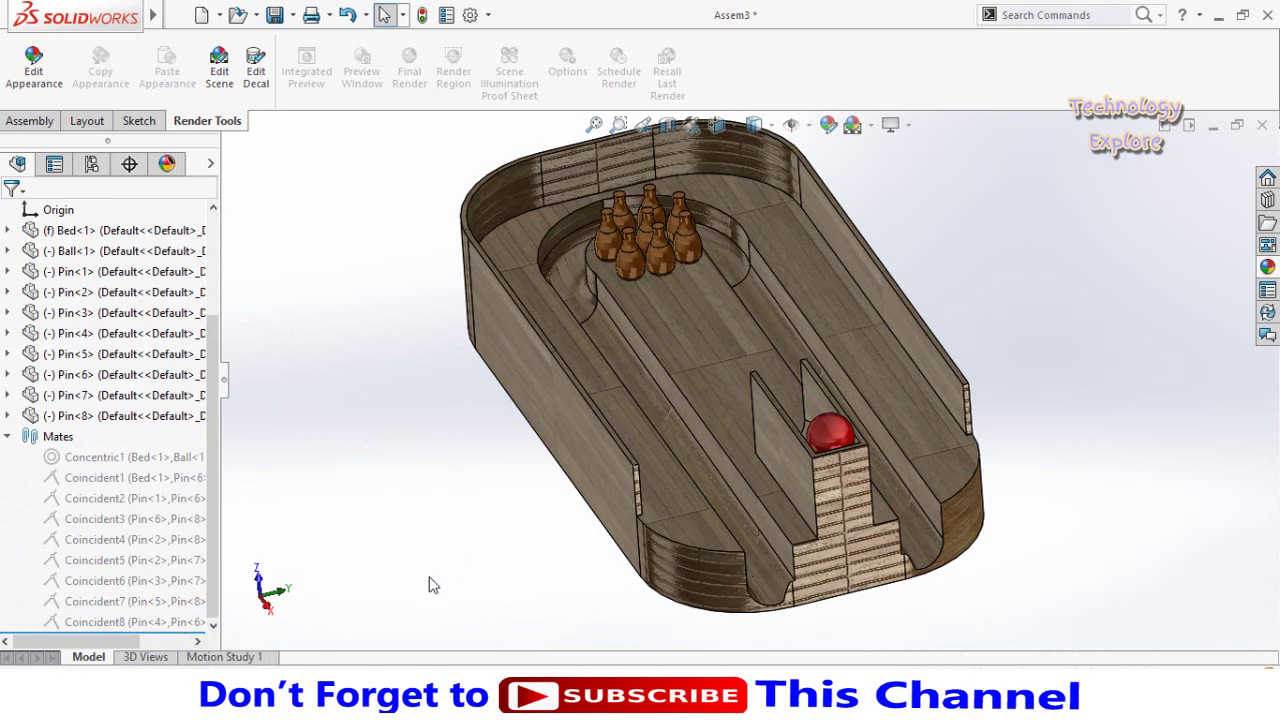
Step: Make Motion Study 1 a Basic Motion study and begin adding gravity along Z
click(226, 657)
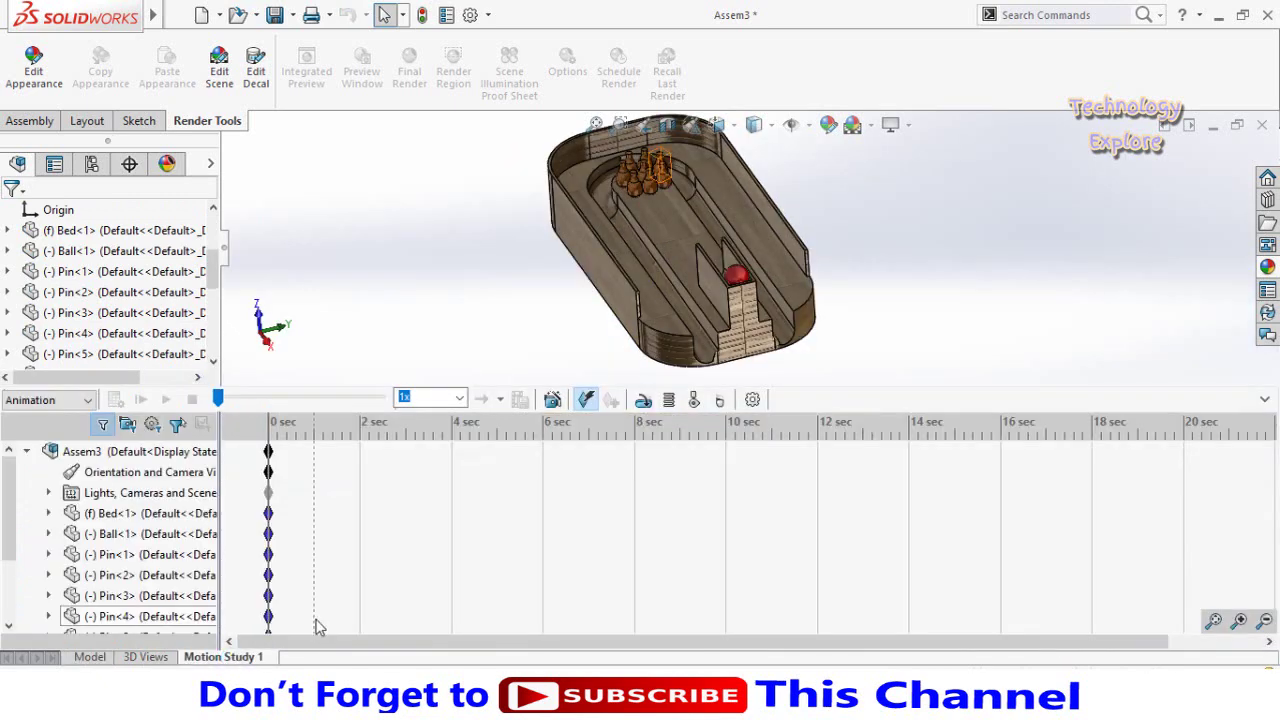
click(88, 400)
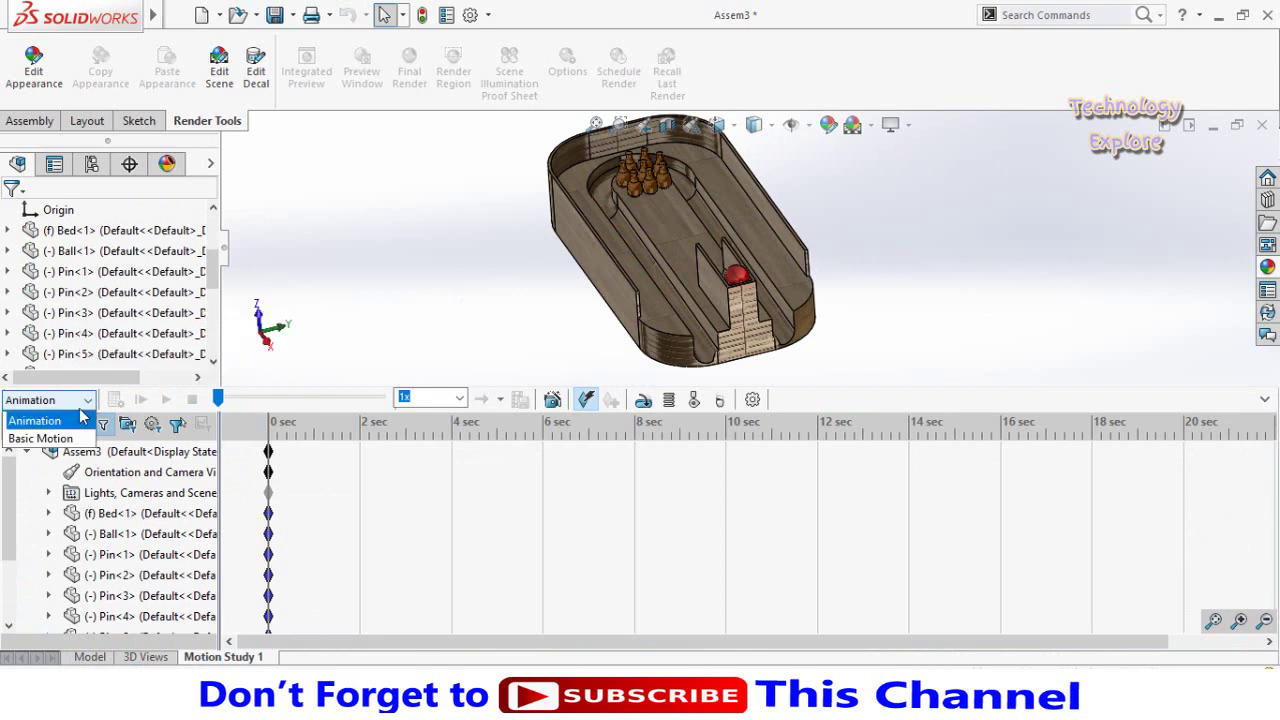
click(16, 441)
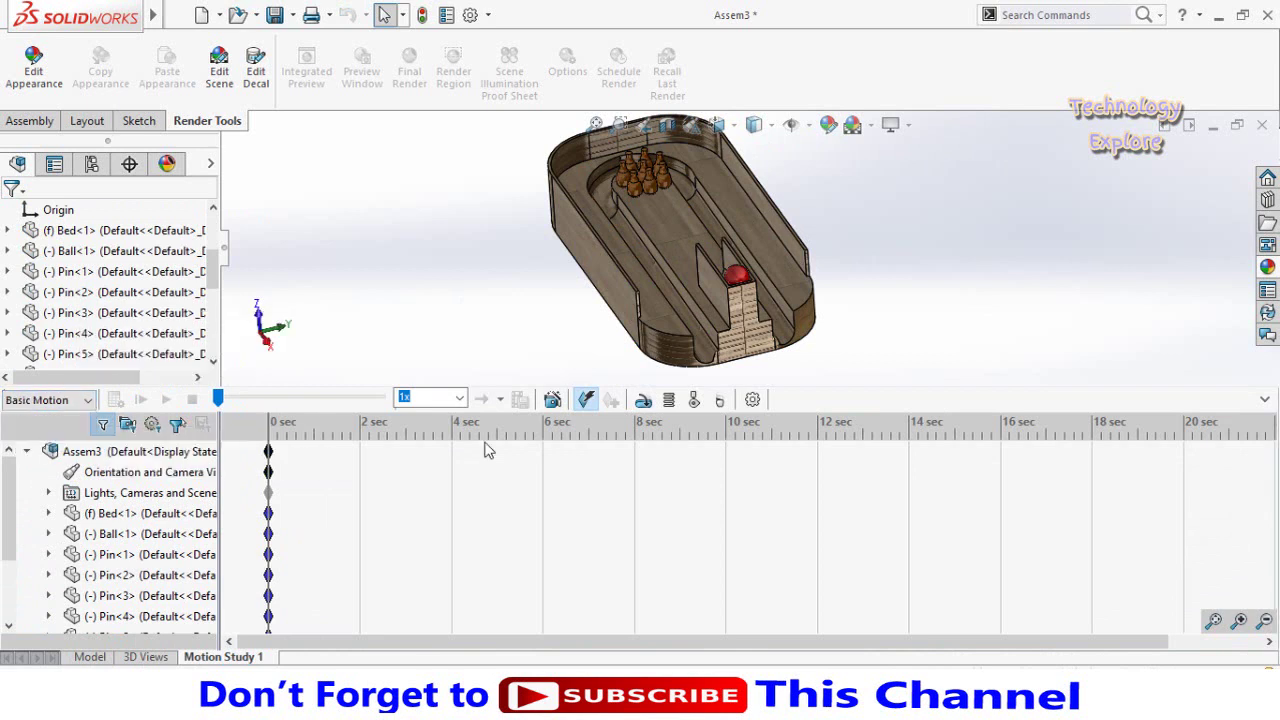
click(720, 402)
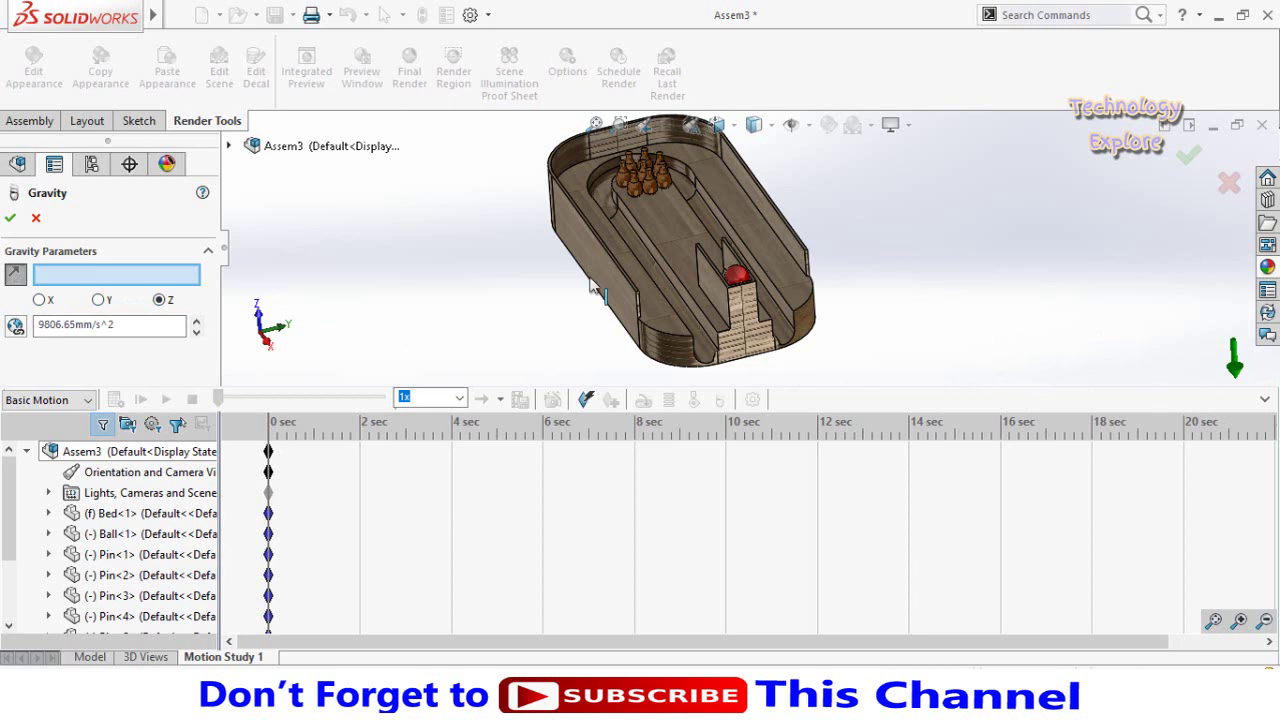
Step: Accept the gravity and add Solid Body Contact1 across all box-selected components
click(9, 219)
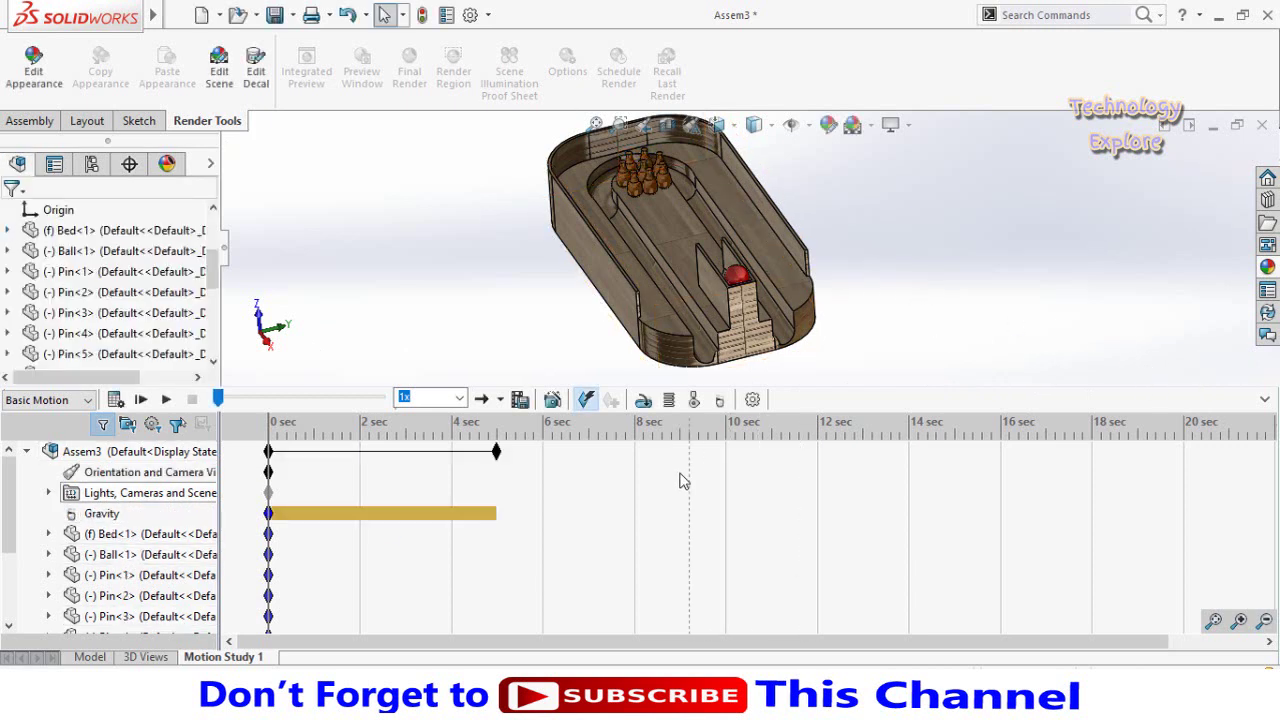
click(696, 400)
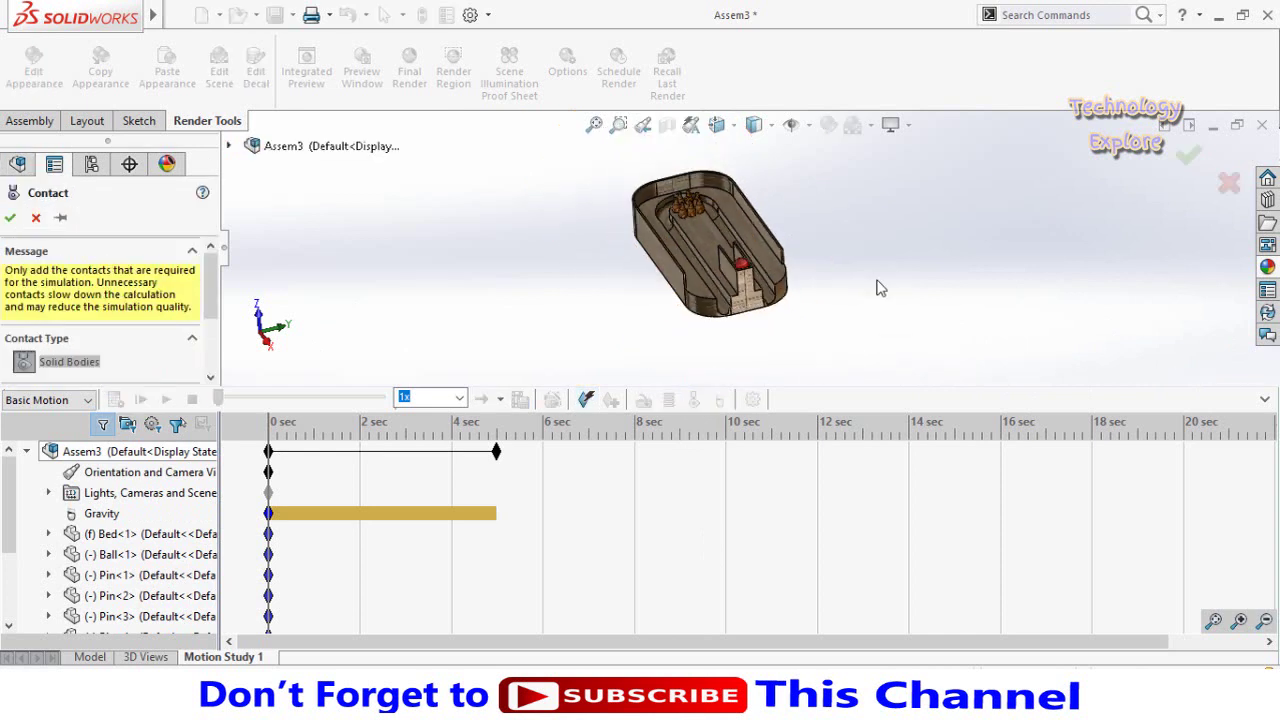
scroll(851, 246, up, 1)
drag(835, 165, 620, 335)
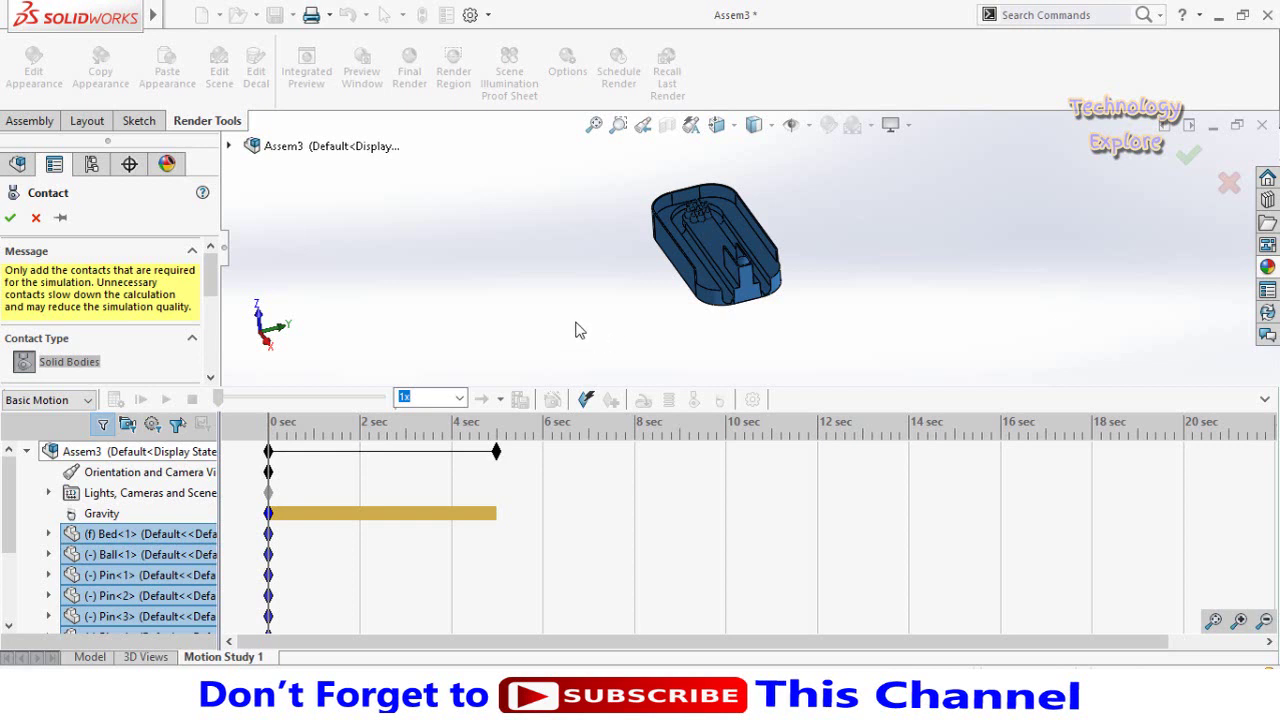
click(10, 220)
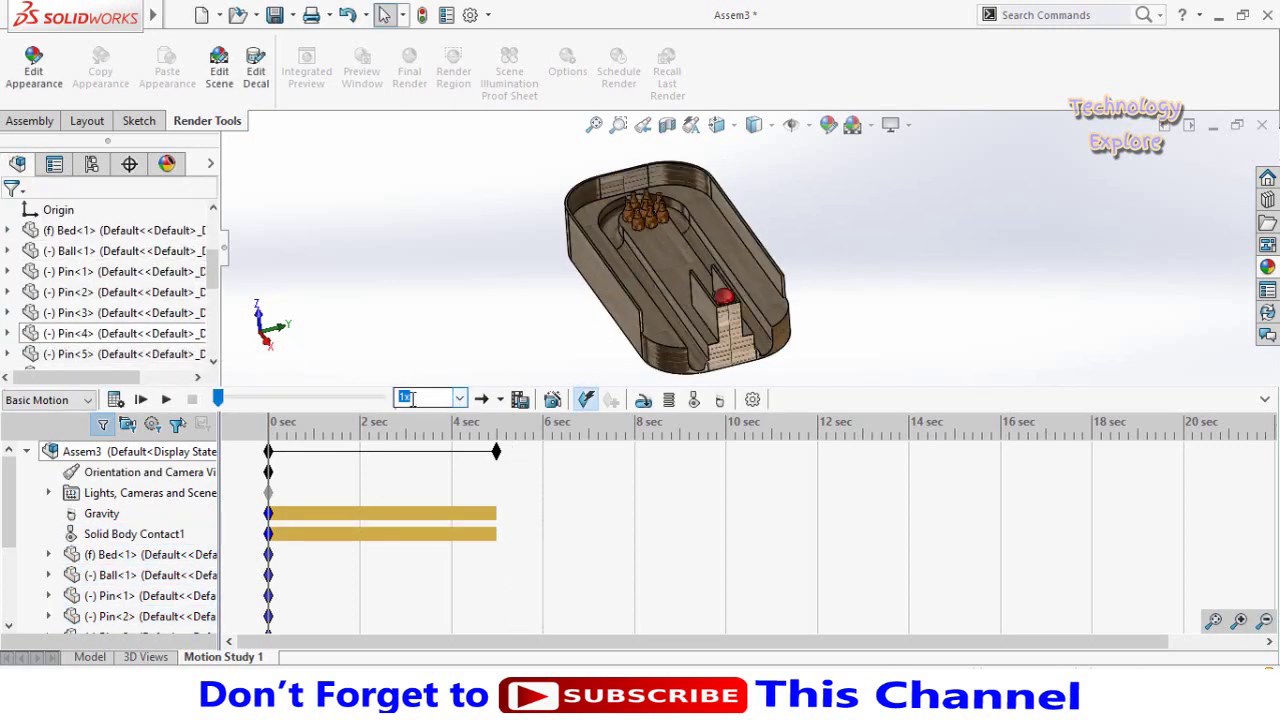
Step: Set playback to 0.25x, calculate the roughly 5-second study, and play it back
click(461, 399)
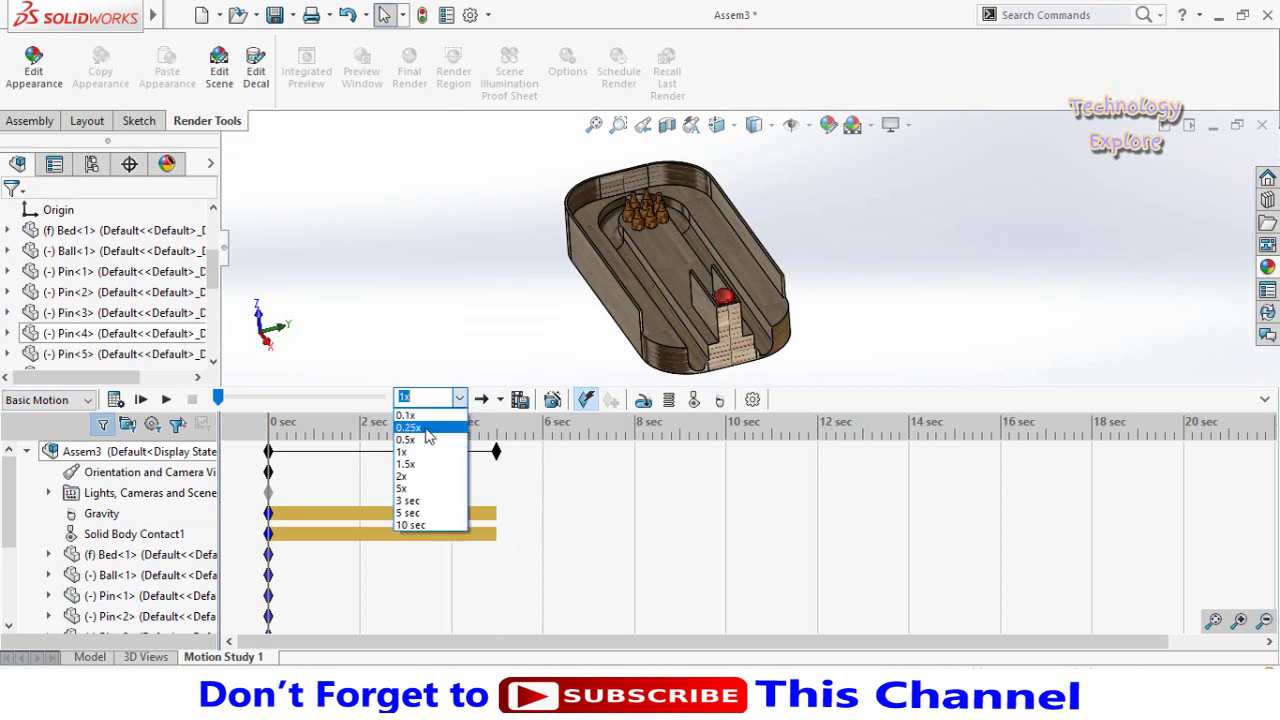
click(428, 429)
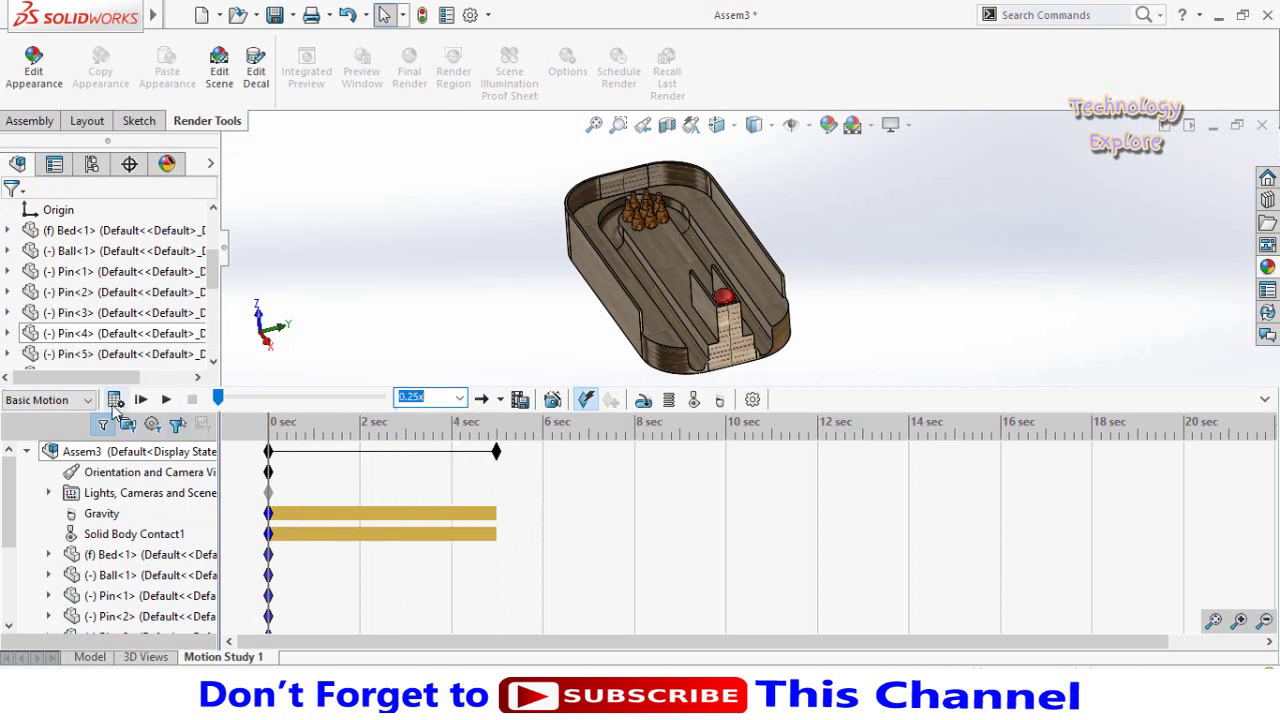
click(116, 401)
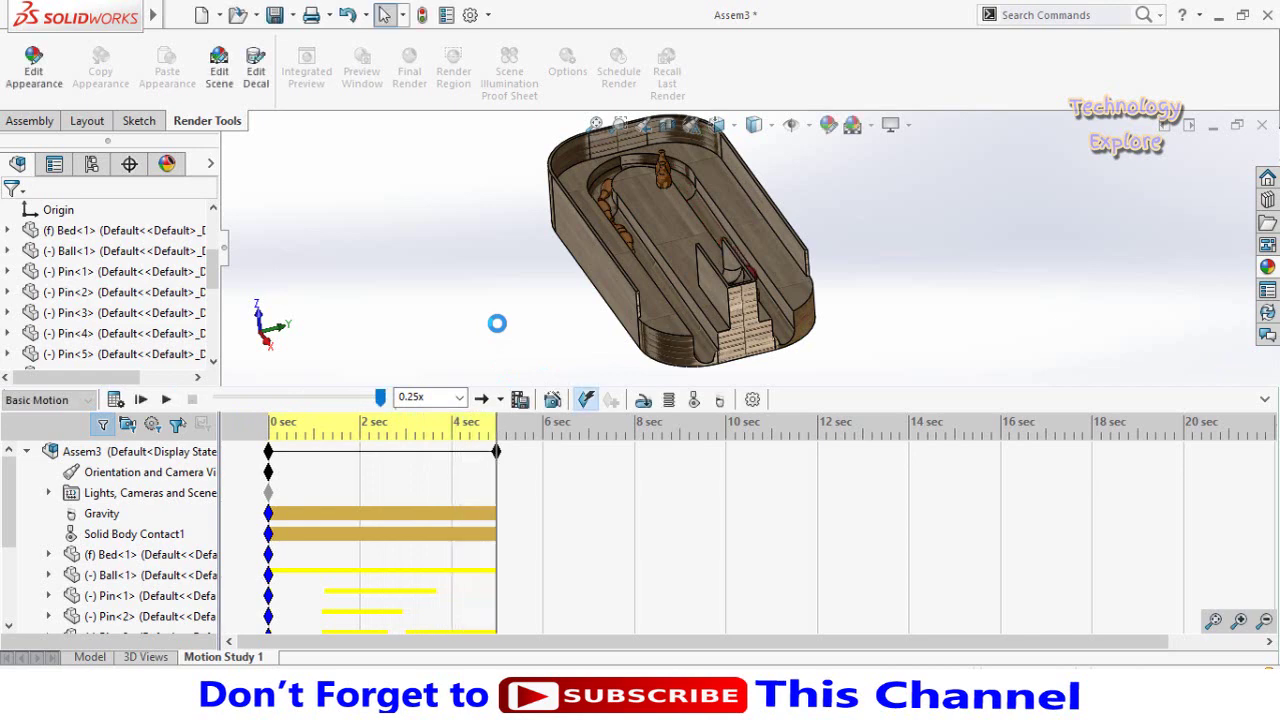
middle_drag(693, 236, 680, 295)
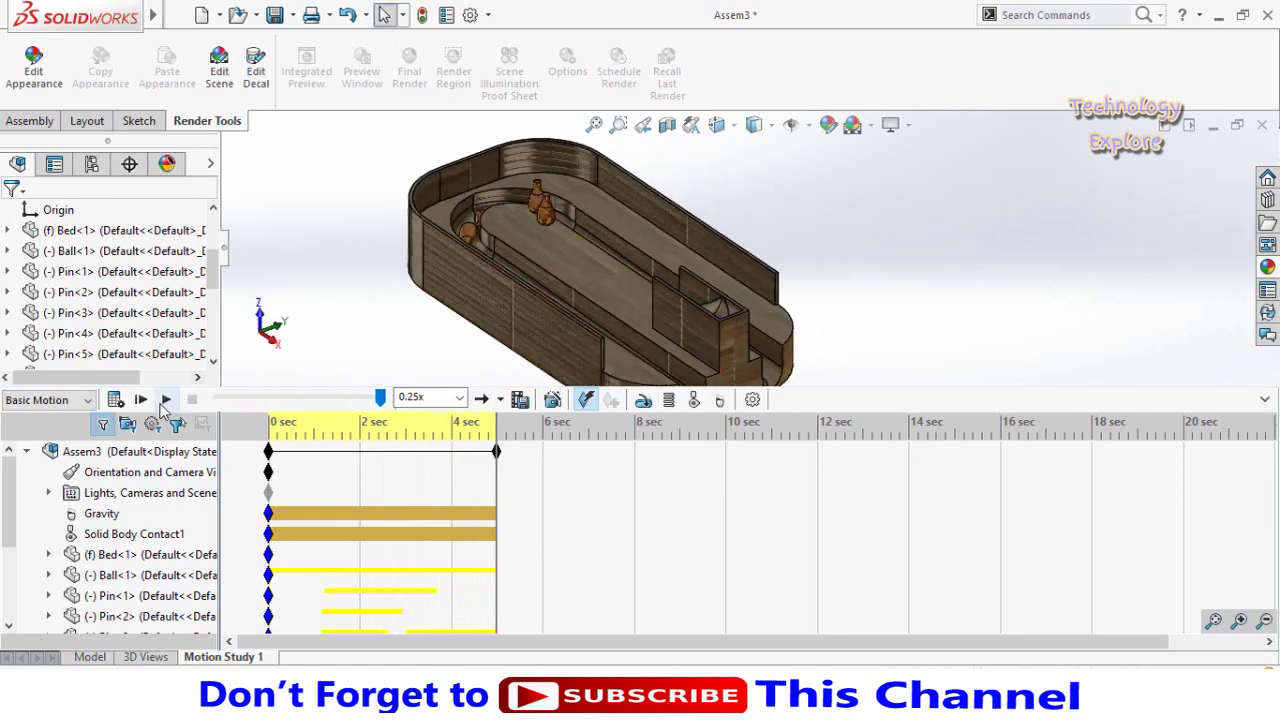
click(165, 401)
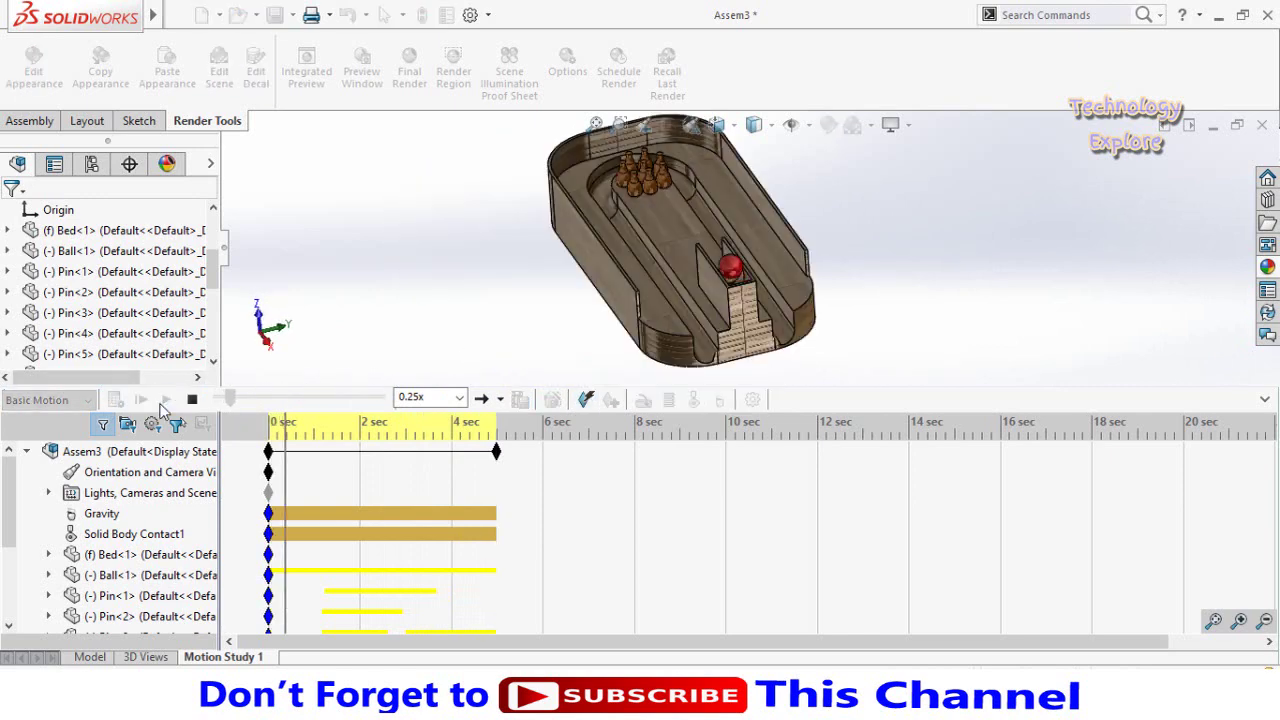